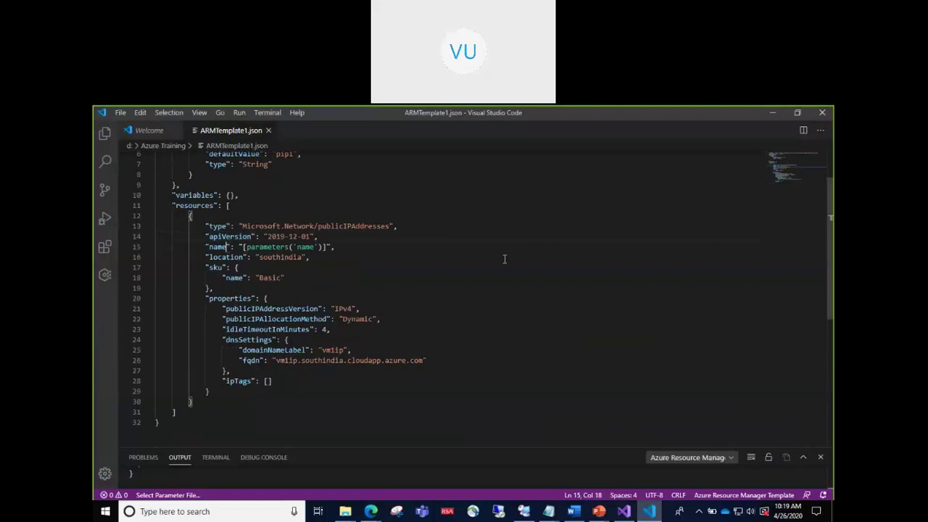
# - Highlight the public IP resource's template code from the name entry through the closing brace of properties
pyautogui.press('Left')
pyautogui.press('Left')
pyautogui.press('Left')
pyautogui.press('Left')
pyautogui.press('Left')
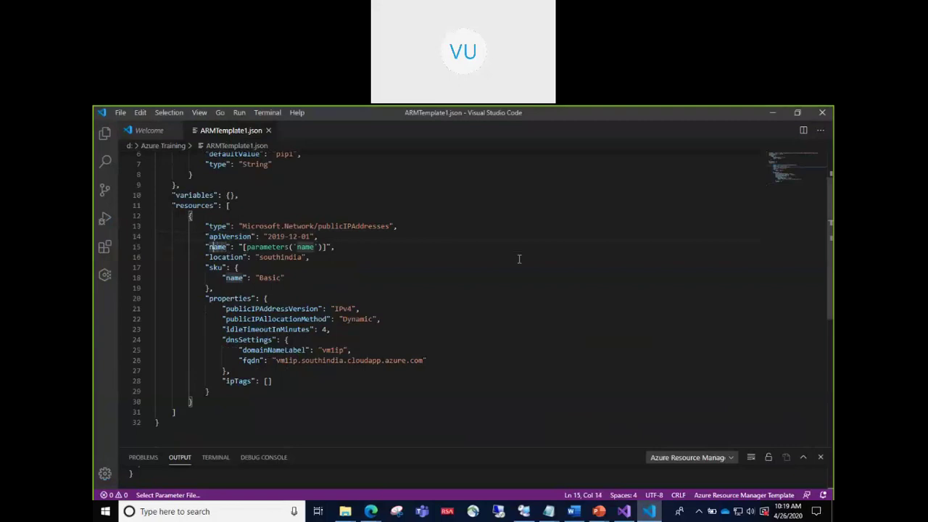
pyautogui.hotkey('shift', 'Down')
pyautogui.hotkey('shift', 'Down')
pyautogui.hotkey('shift', 'Down')
pyautogui.hotkey('shift', 'Down')
pyautogui.hotkey('shift', 'Down')
pyautogui.hotkey('shift', 'Down')
pyautogui.hotkey('shift', 'Down')
pyautogui.hotkey('shift', 'Down')
pyautogui.hotkey('shift', 'Down')
pyautogui.hotkey('shift', 'Down')
pyautogui.hotkey('shift', 'Down')
pyautogui.hotkey('shift', 'Down')
pyautogui.hotkey('shift', 'Down')
pyautogui.hotkey('shift', 'Down')
pyautogui.hotkey('shift', 'Down')
pyautogui.hotkey('shift', 'Up')
pyautogui.hotkey('shift', 'Right')
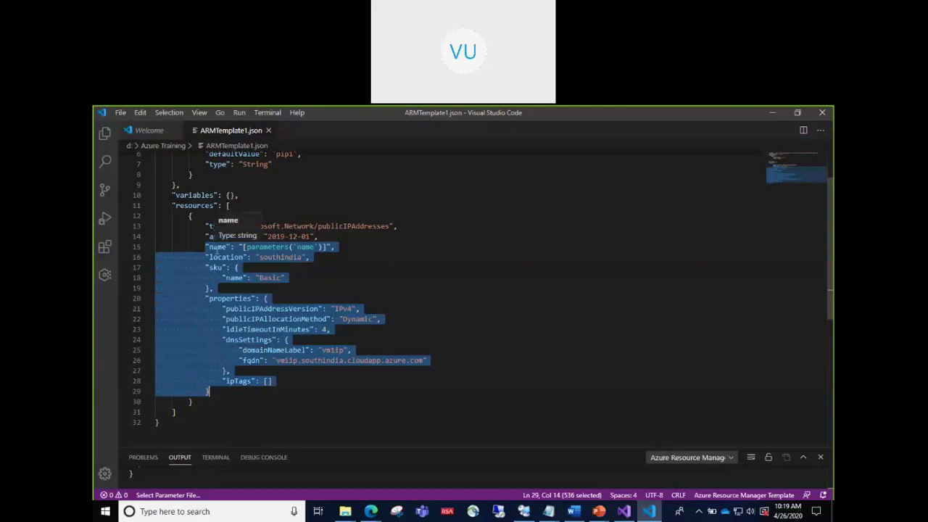
# - Switch to the Azure portal and highlight the public IP's resource name on its overview page
pyautogui.moveTo(370, 511)
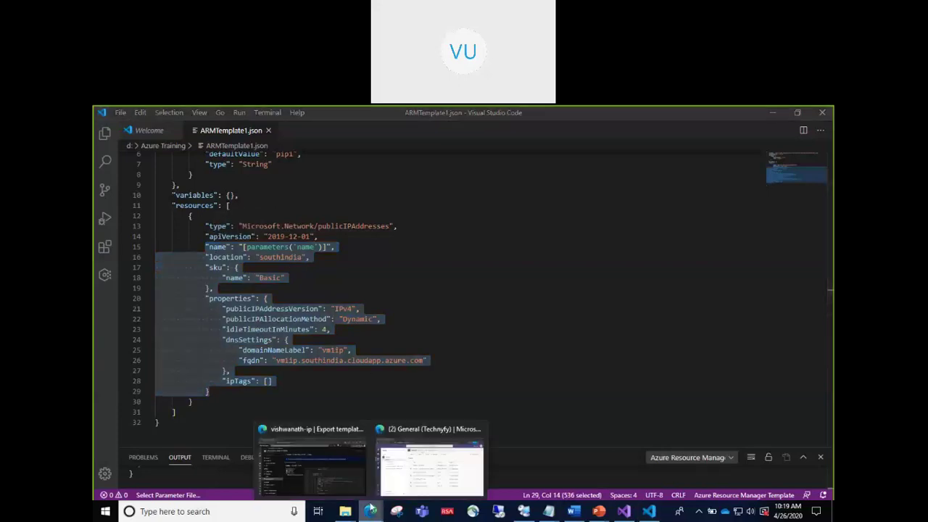
pyautogui.click(342, 478)
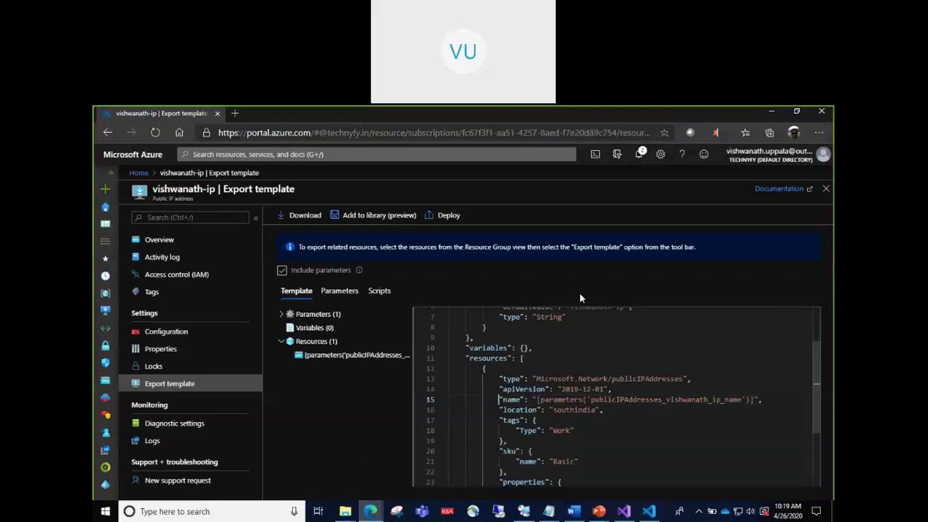
pyautogui.click(159, 240)
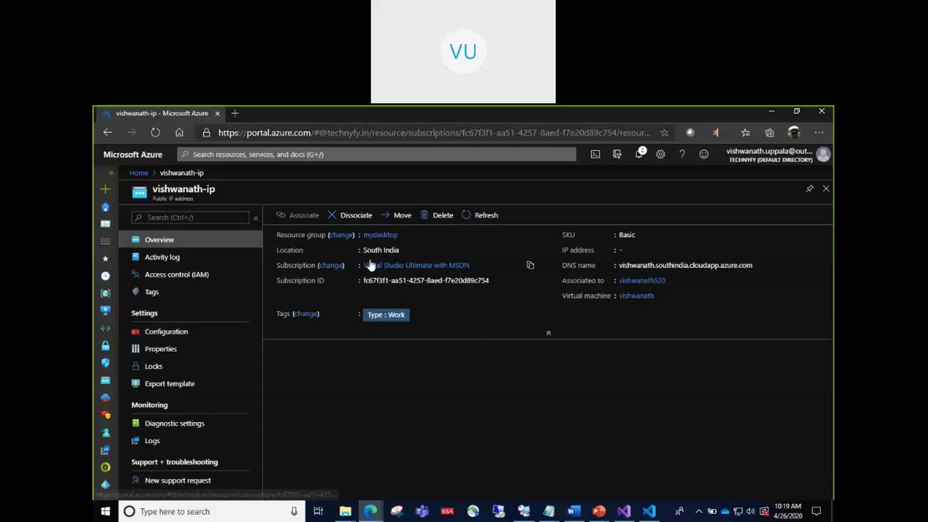
pyautogui.doubleClick(171, 187)
pyautogui.moveTo(219, 189); pyautogui.dragTo(153, 189)
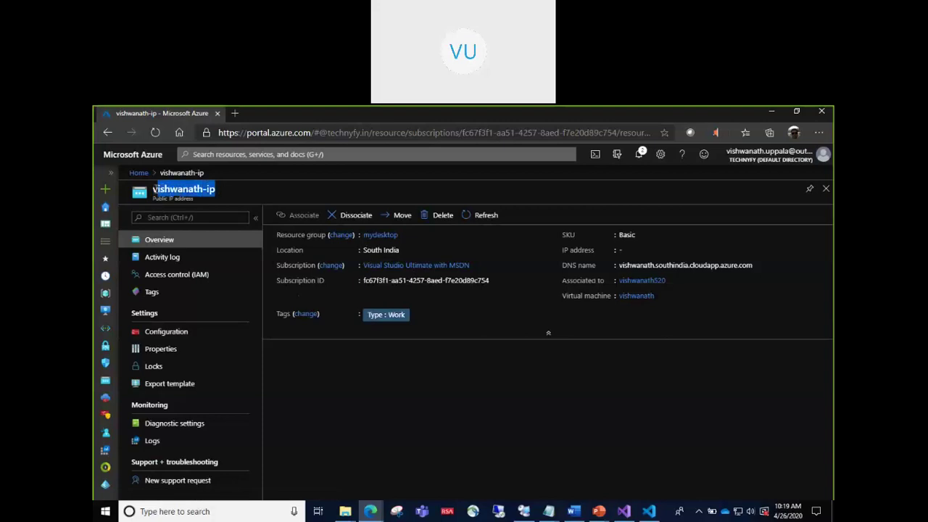
pyautogui.click(156, 188)
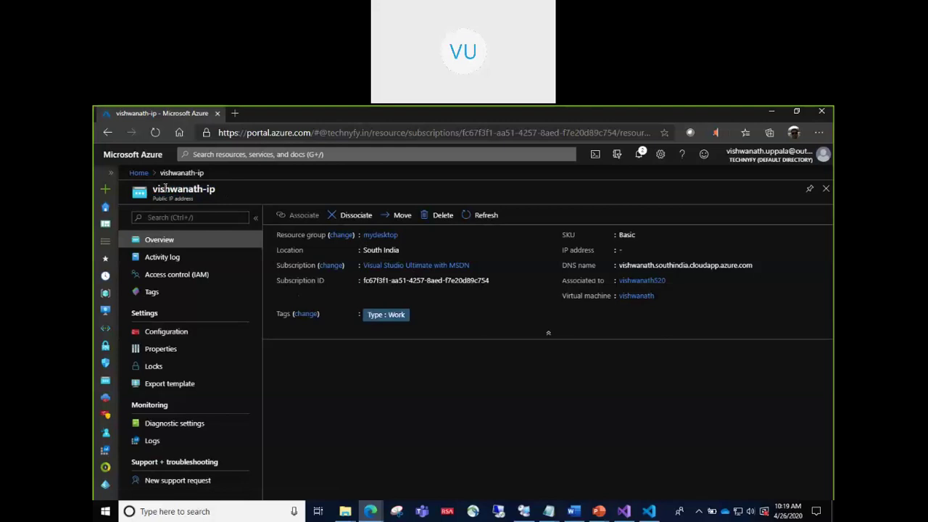
# - Compare the name and location entries in the VS Code template with the public IP's overview in the Azure portal
pyautogui.hotkey('alt', 'Tab')
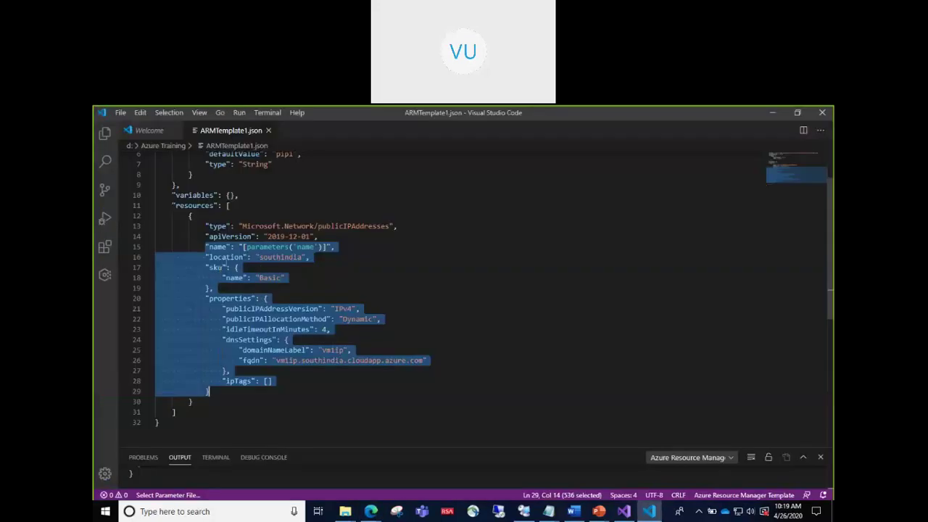
pyautogui.doubleClick(280, 260)
pyautogui.hotkey('alt', 'Tab')
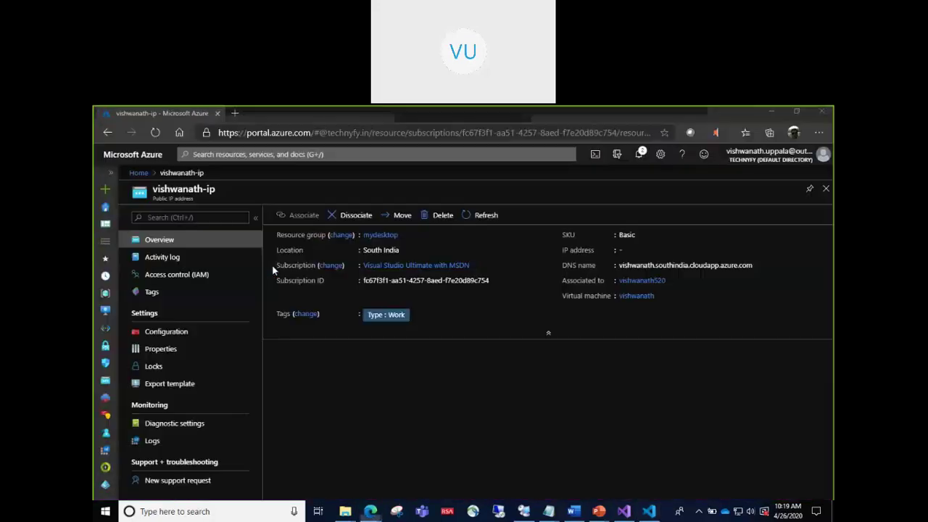
pyautogui.hotkey('alt', 'Tab')
pyautogui.moveTo(206, 246); pyautogui.dragTo(312, 256)
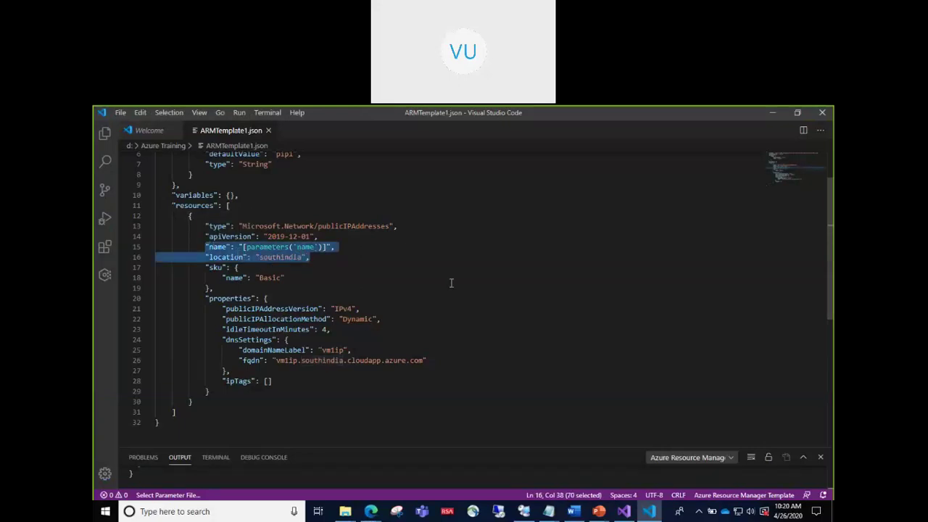
pyautogui.hotkey('alt', 'Tab')
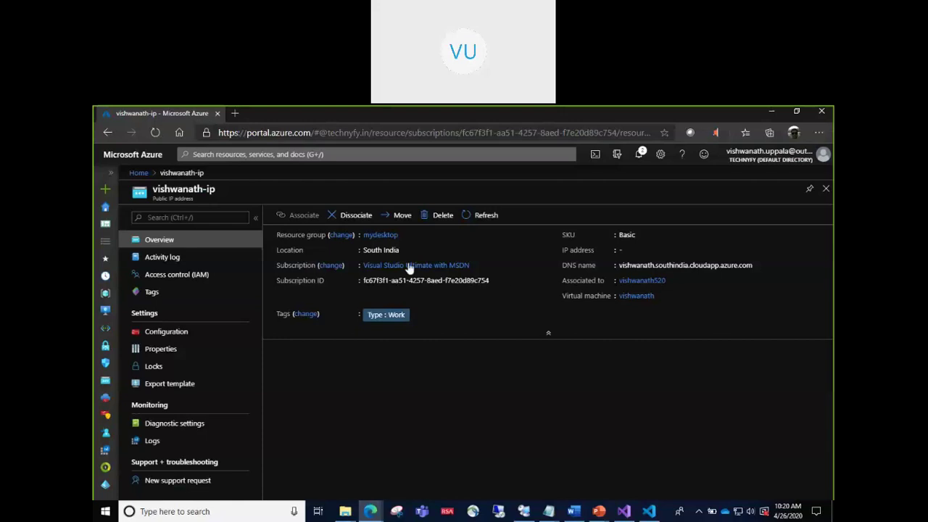
pyautogui.doubleClick(280, 246)
pyautogui.moveTo(363, 250); pyautogui.dragTo(399, 250)
# - Compare the sku entry in the VS Code template with the SKU on the public IP's Azure portal overview
pyautogui.hotkey('alt', 'Tab')
pyautogui.doubleClick(215, 268)
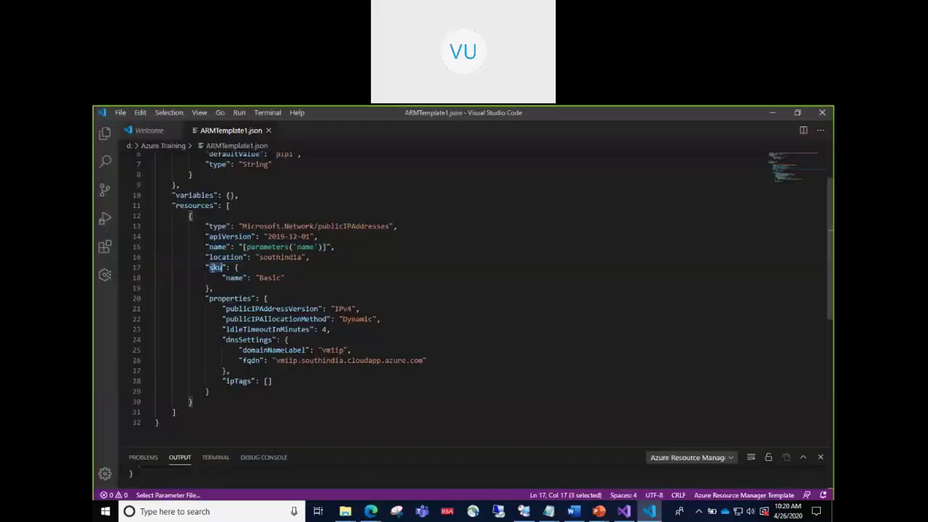
pyautogui.hotkey('alt', 'Tab')
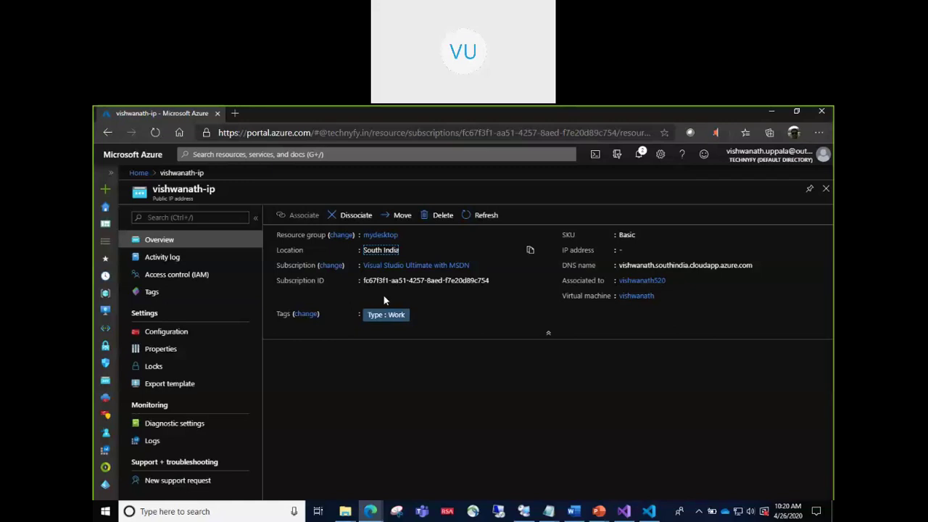
pyautogui.click(815, 234)
pyautogui.hotkey('alt', 'Tab')
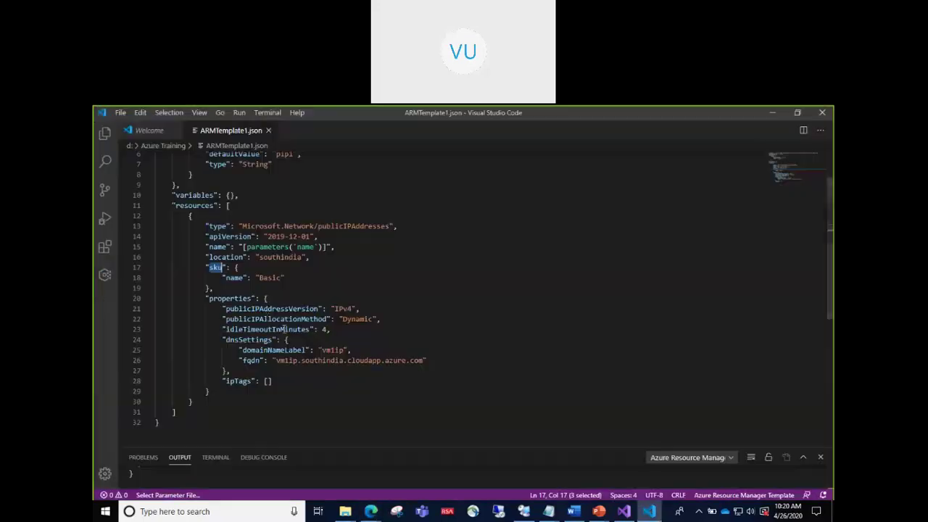
pyautogui.doubleClick(271, 278)
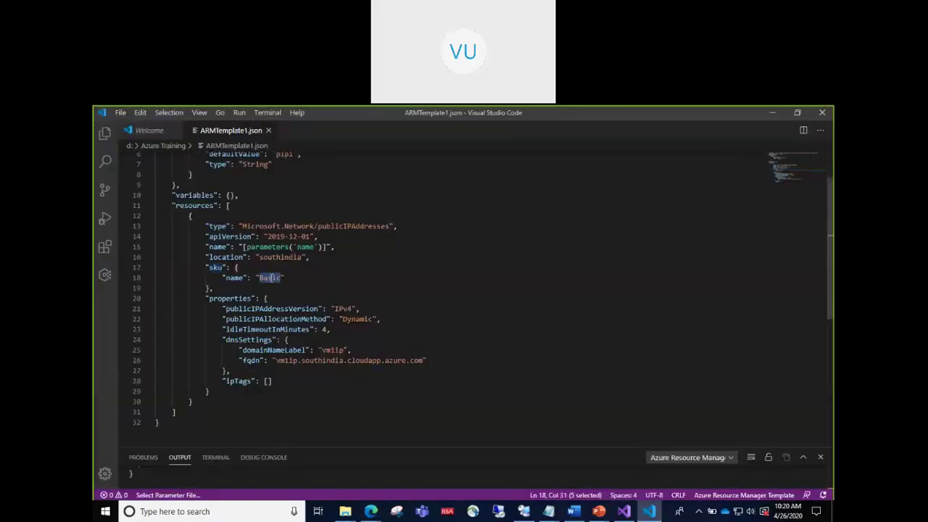
# - Highlight publicIPAddressVersion in the template, then look for it in the public IP's configuration and properties in the Azure portal
pyautogui.scroll(-1, 285, 308)
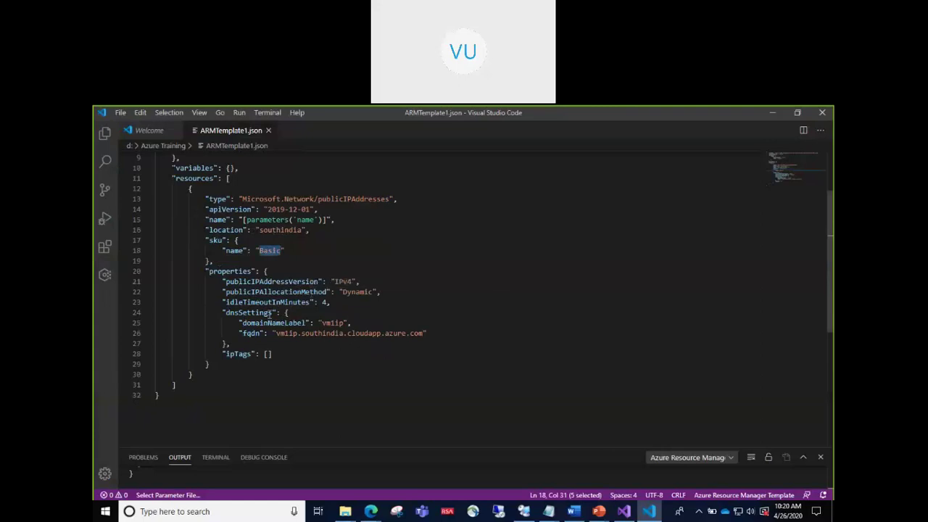
pyautogui.click(280, 281)
pyautogui.doubleClick(280, 281)
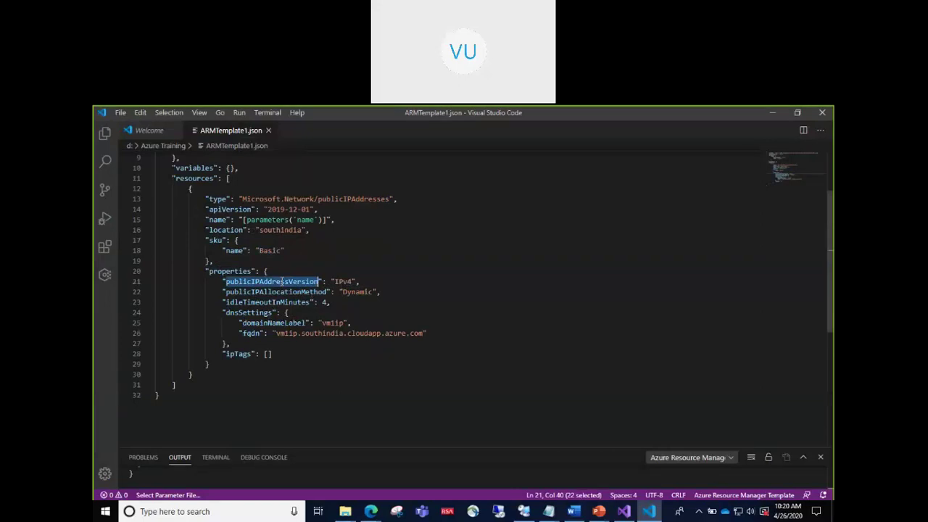
pyautogui.hotkey('alt', 'Tab')
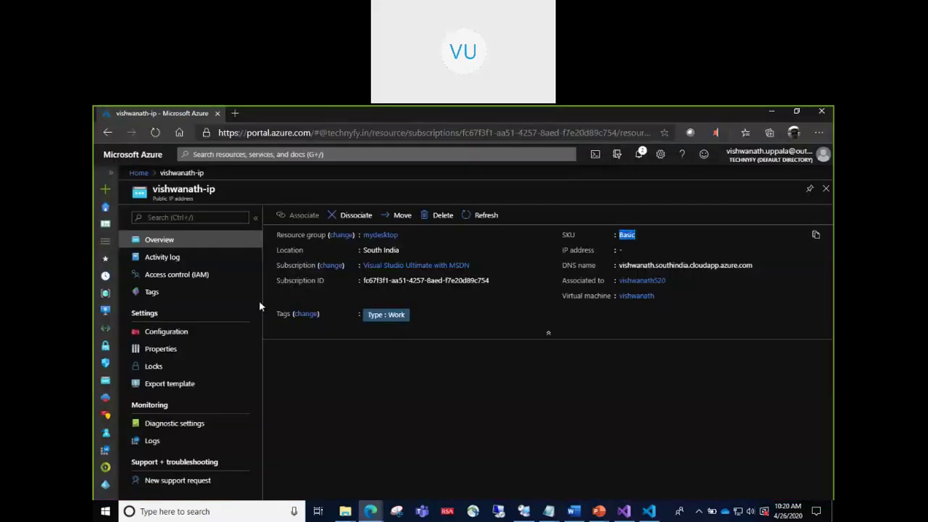
pyautogui.click(177, 335)
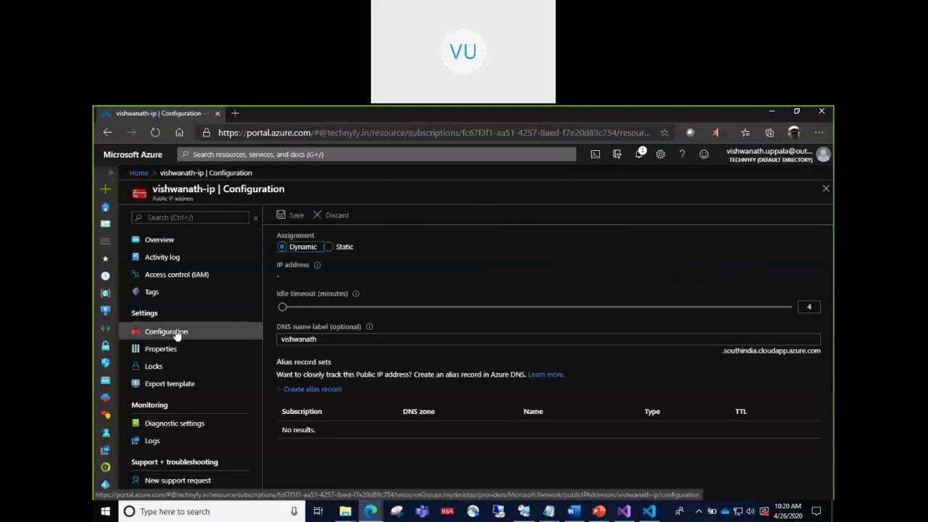
pyautogui.click(162, 351)
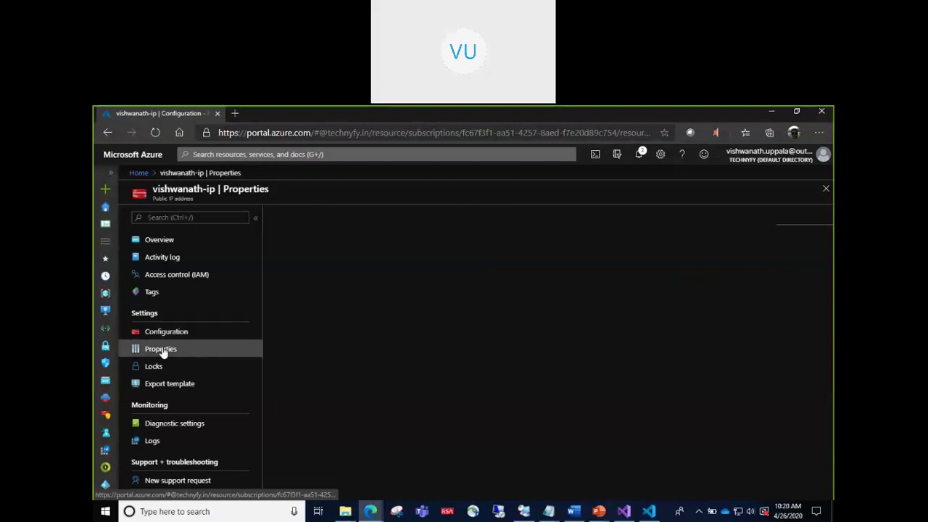
pyautogui.scroll(-2, 465, 391)
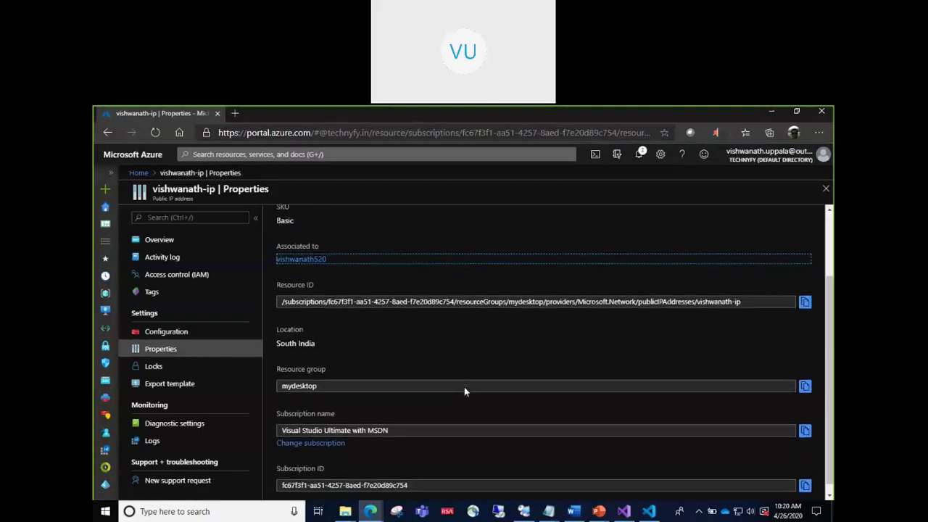
pyautogui.scroll(2, 464, 391)
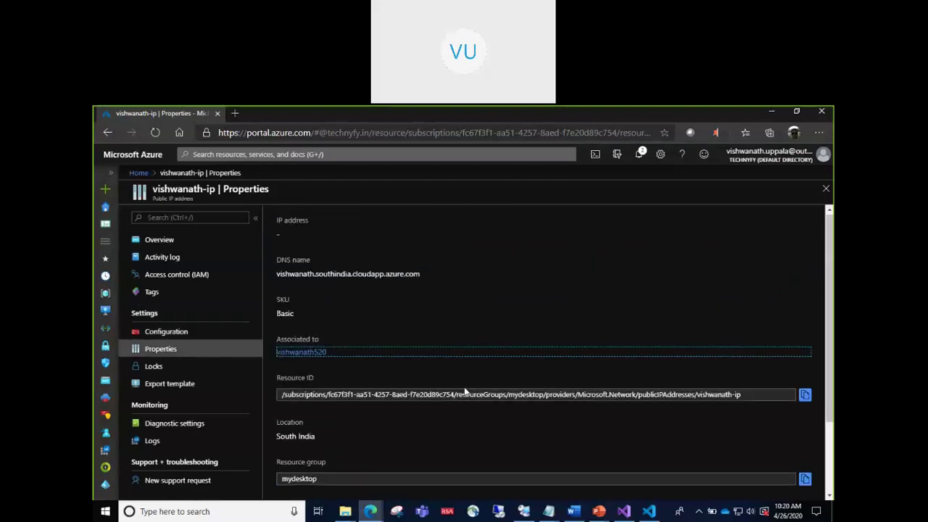
pyautogui.scroll(-2, 465, 391)
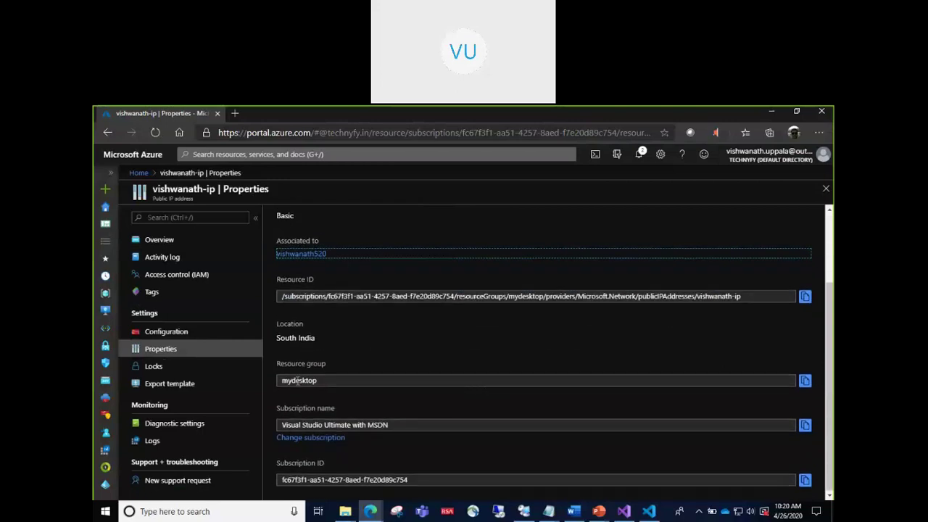
pyautogui.scroll(2, 337, 365)
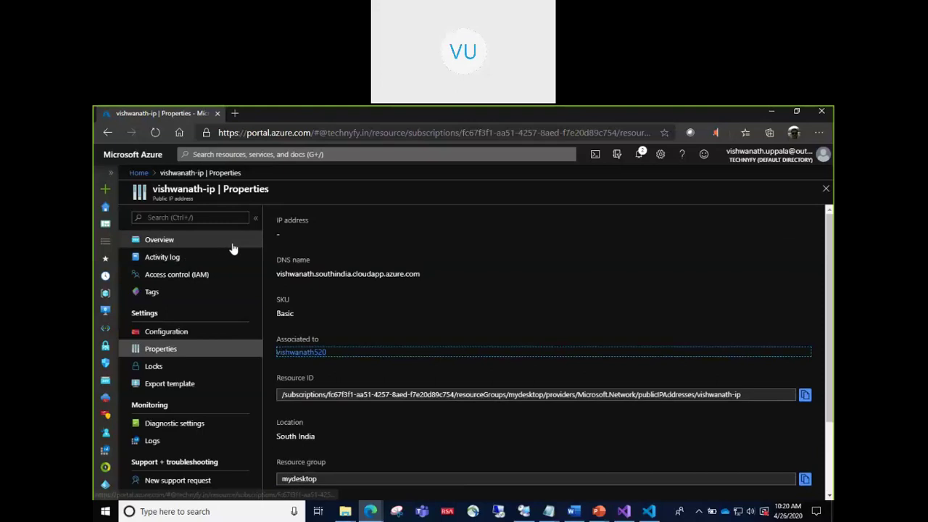
# - Check the IP address entry in the portal's properties against the publicIPAddressVersion value in the VS Code template
pyautogui.hotkey('alt', 'Tab')
pyautogui.hotkey('alt', 'Tab')
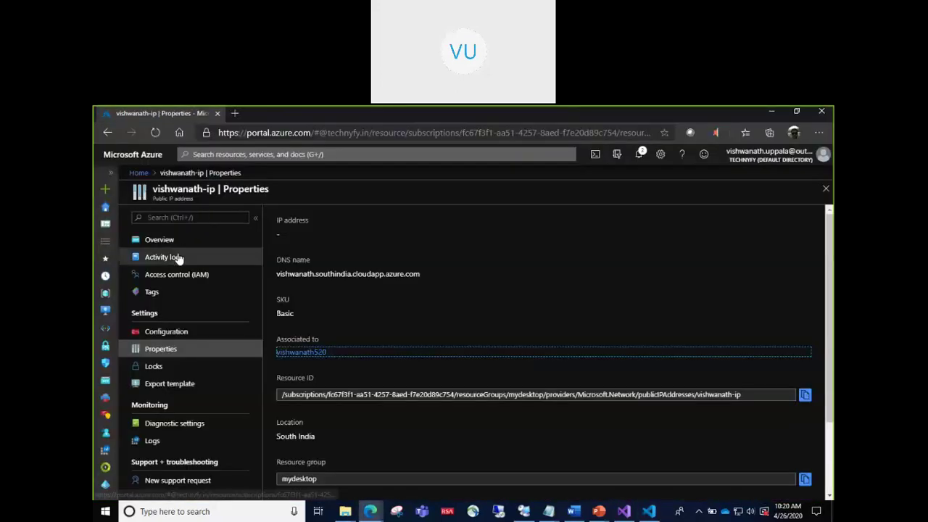
pyautogui.moveTo(281, 237); pyautogui.dragTo(273, 230)
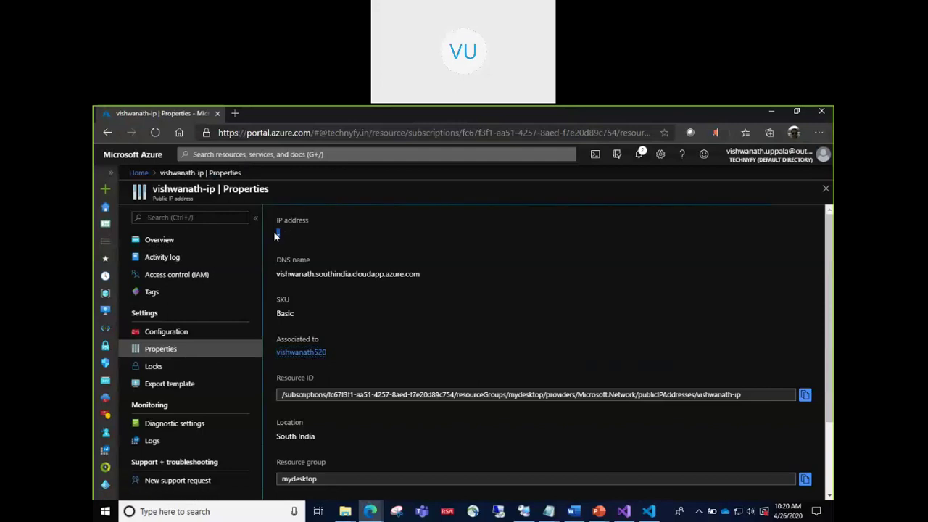
pyautogui.hotkey('alt', 'Tab')
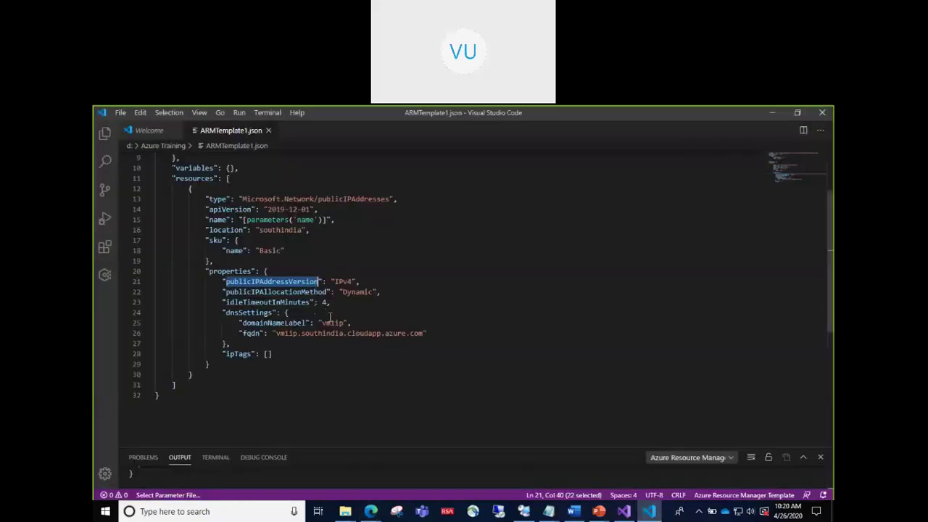
pyautogui.doubleClick(344, 282)
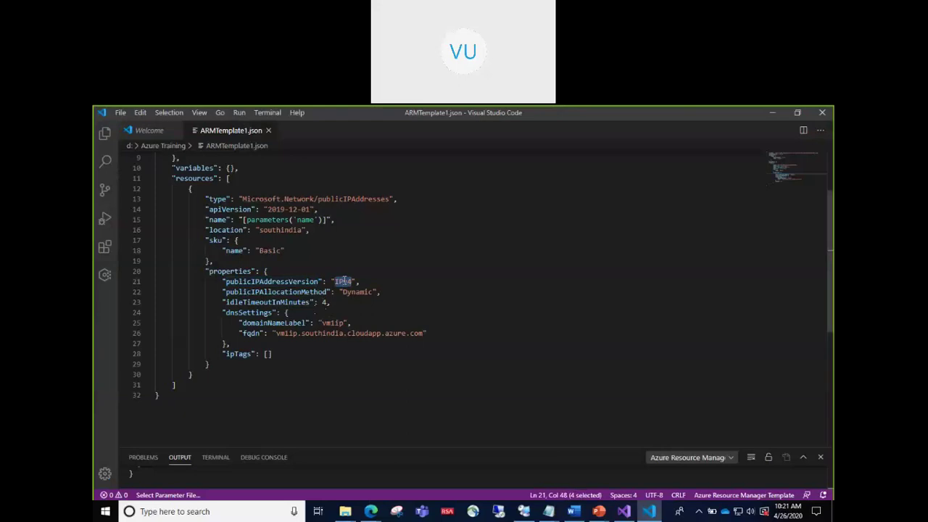
# - Examine the publicIPAllocationMethod, idleTimeoutInMinutes and dnsSettings entries in the template's properties
pyautogui.doubleClick(267, 292)
pyautogui.moveTo(268, 291)
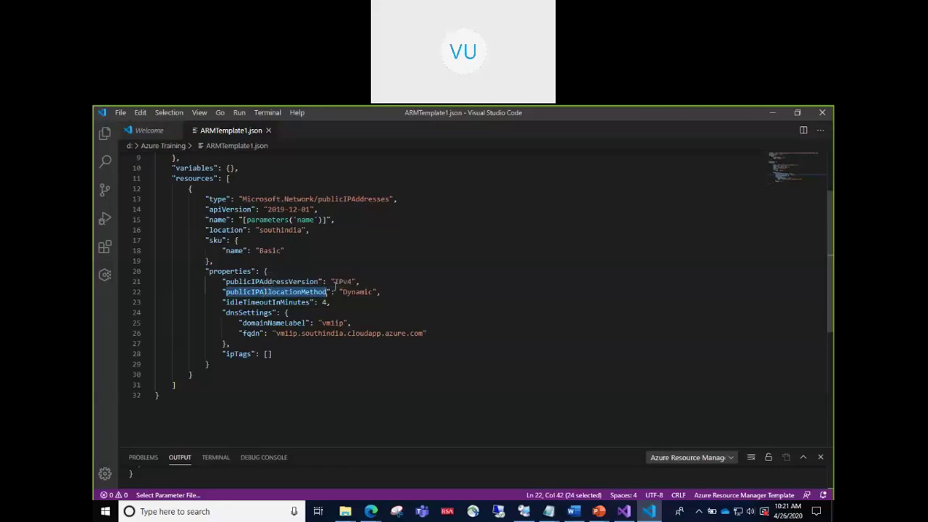
pyautogui.doubleClick(358, 291)
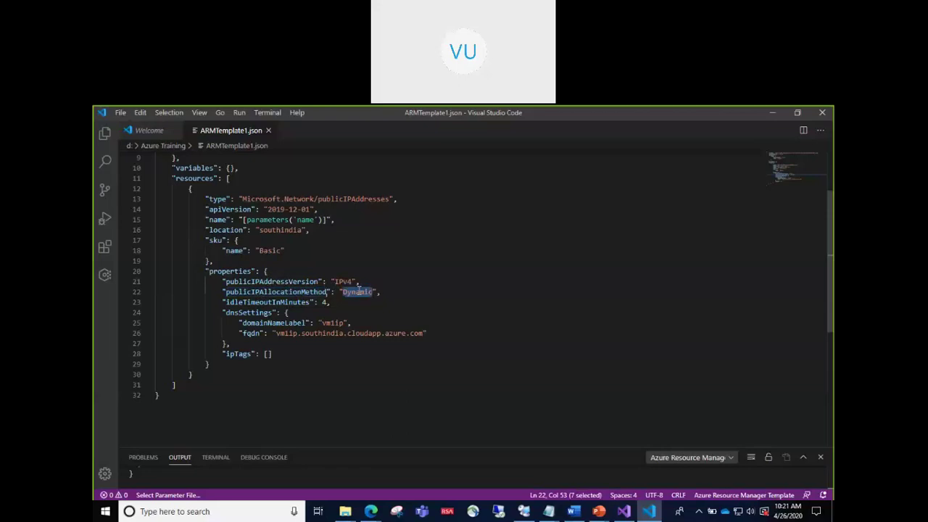
pyautogui.doubleClick(299, 292)
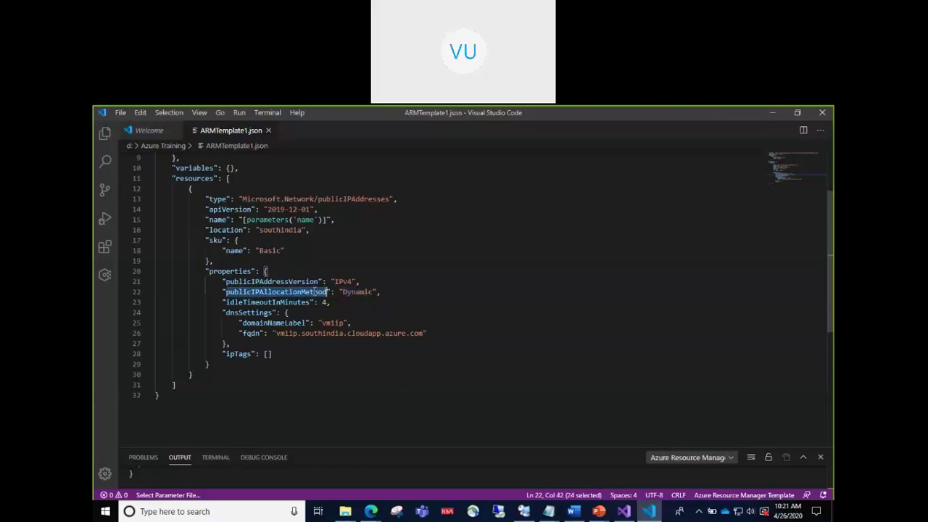
pyautogui.doubleClick(261, 302)
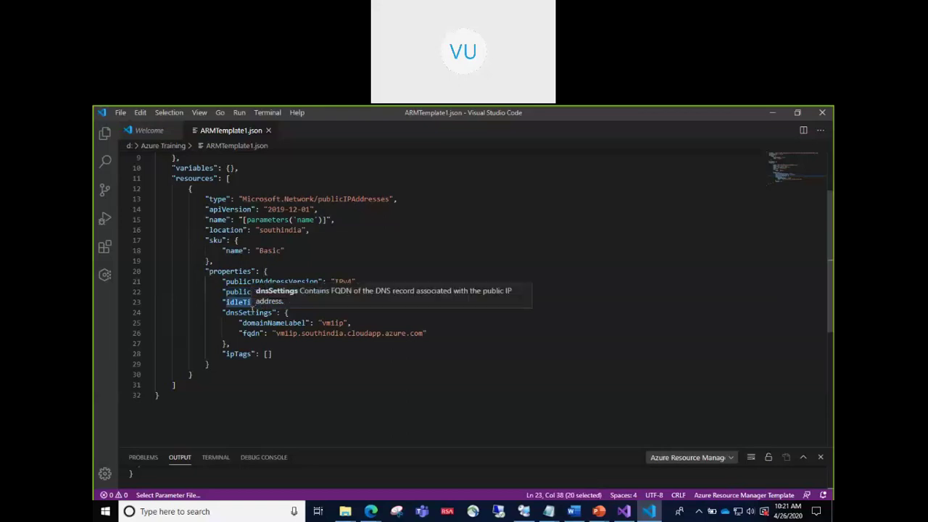
pyautogui.doubleClick(250, 312)
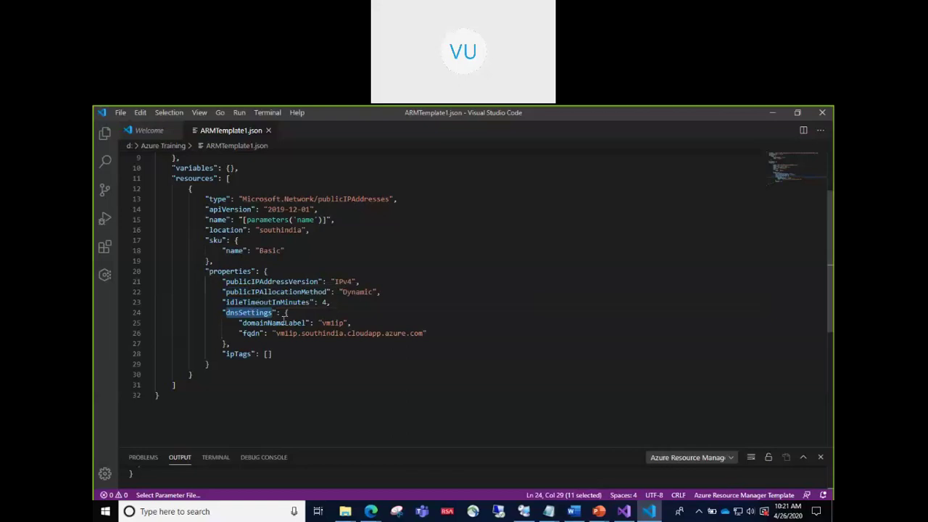
# - Switch to the Azure portal and highlight the host label of the DNS name in the public IP's overview
pyautogui.hotkey('alt', 'Tab')
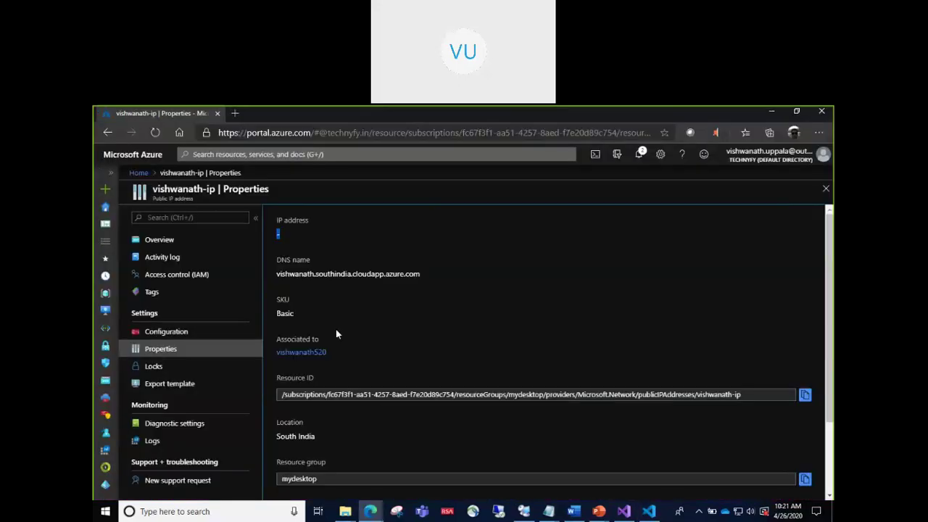
pyautogui.click(168, 257)
pyautogui.click(158, 239)
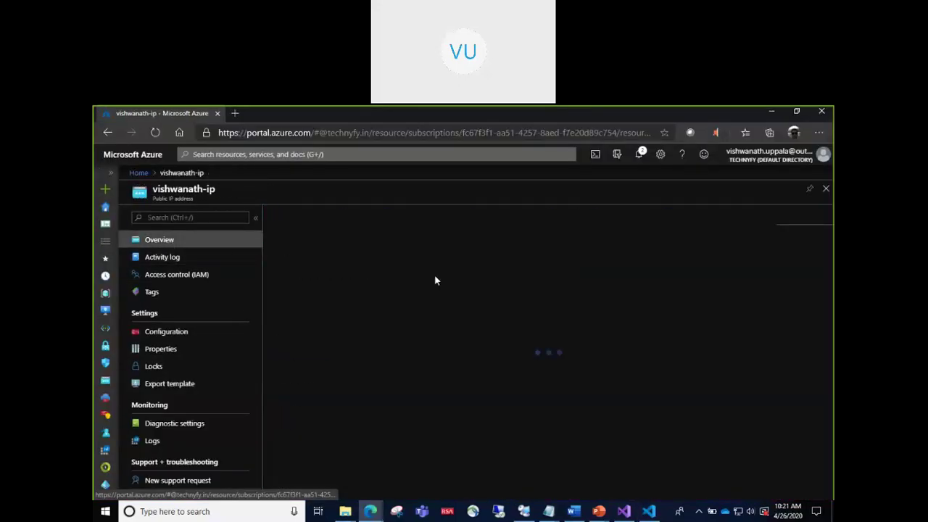
pyautogui.moveTo(619, 265); pyautogui.dragTo(750, 266)
pyautogui.doubleClick(642, 265)
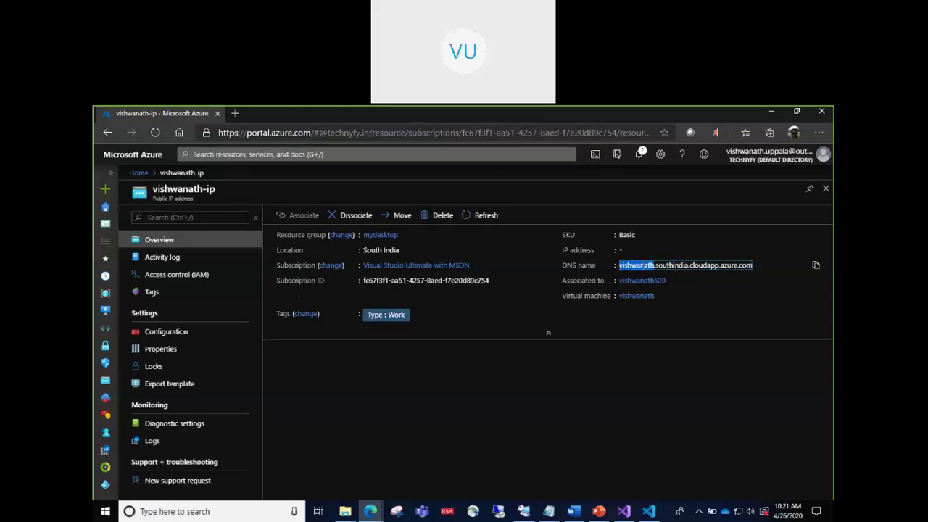
pyautogui.doubleClick(642, 266)
pyautogui.click(628, 268)
pyautogui.doubleClick(628, 266)
# - Return to the VS Code template and highlight the domainNameLabel and fqdn values in dnsSettings for comparison
pyautogui.hotkey('alt', 'Tab')
pyautogui.doubleClick(334, 323)
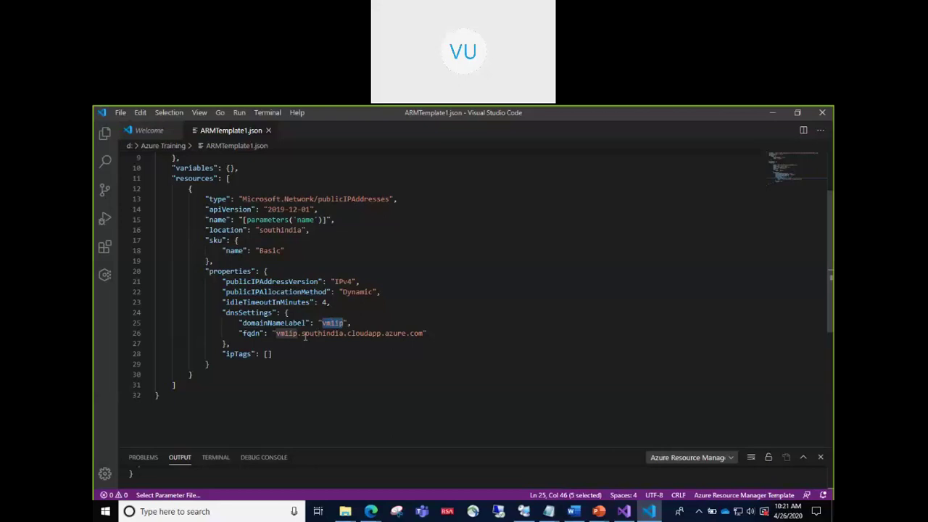
pyautogui.click(423, 333)
pyautogui.keyDown('shift'); pyautogui.click(281, 334); pyautogui.keyUp('shift')
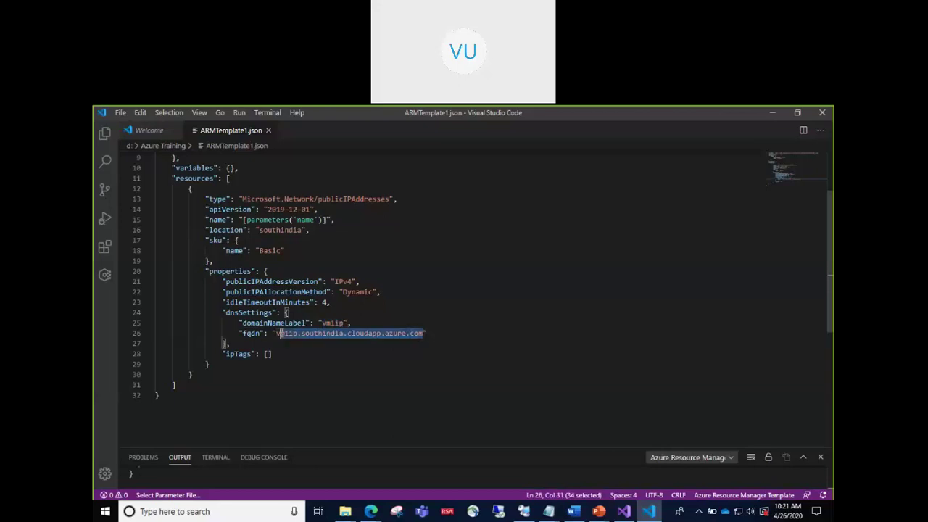
# - Highlight the public IP resource's properties block in the template, from properties through ipTags
pyautogui.scroll(2, 271, 357)
pyautogui.scroll(1, 272, 357)
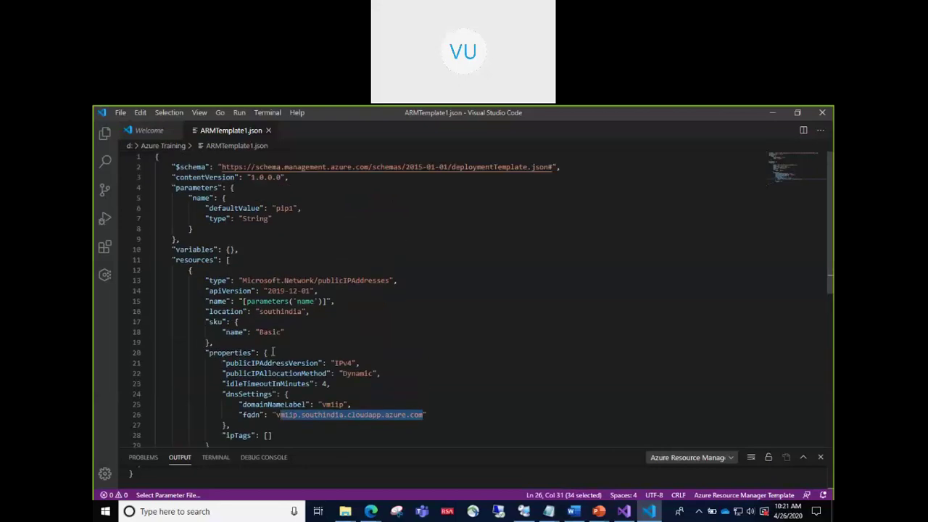
pyautogui.scroll(-4, 294, 324)
pyautogui.scroll(3, 261, 319)
pyautogui.moveTo(206, 298); pyautogui.dragTo(273, 380)
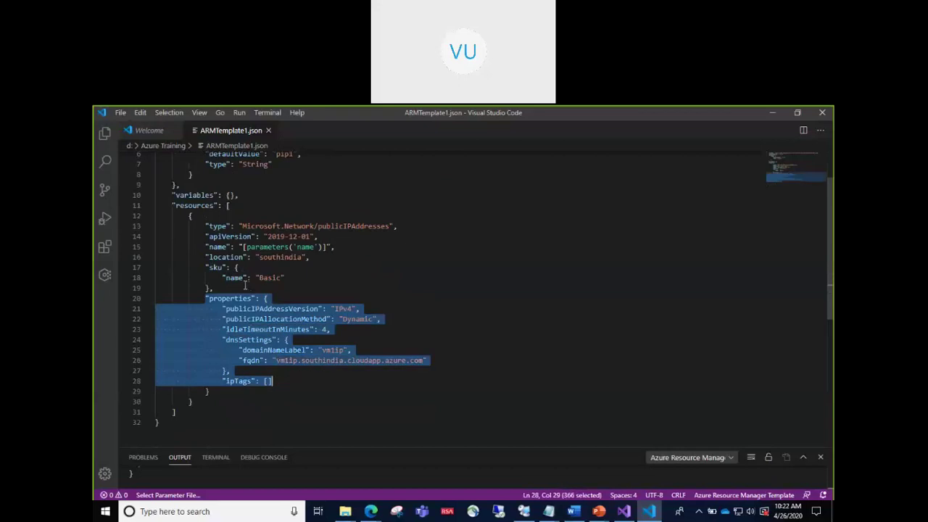
# - Highlight the resource's general entries, from type through the sku name, then clear the selection
pyautogui.scroll(1, 236, 287)
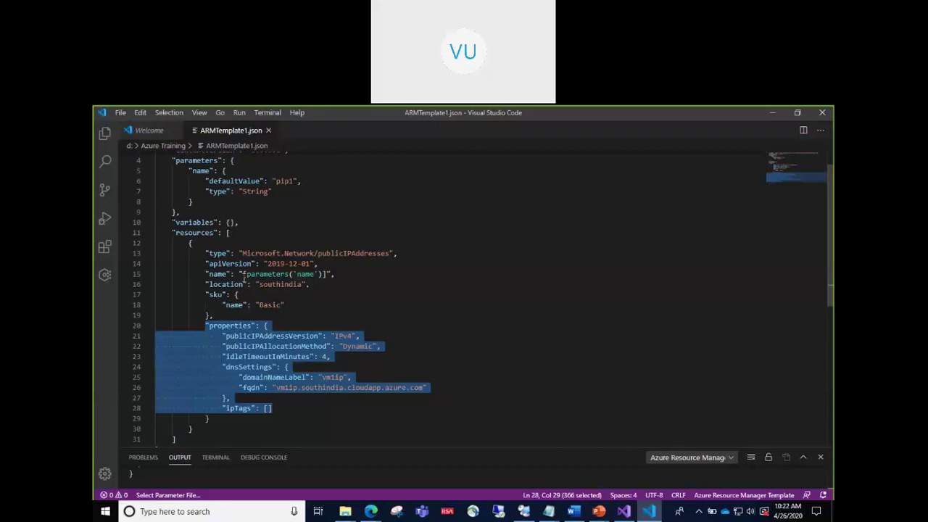
pyautogui.moveTo(203, 256)
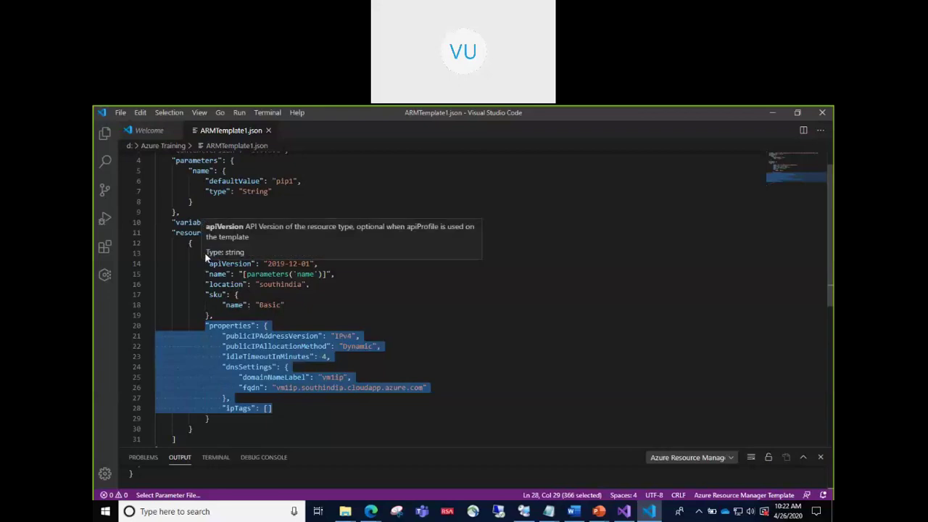
pyautogui.moveTo(205, 253); pyautogui.dragTo(286, 304)
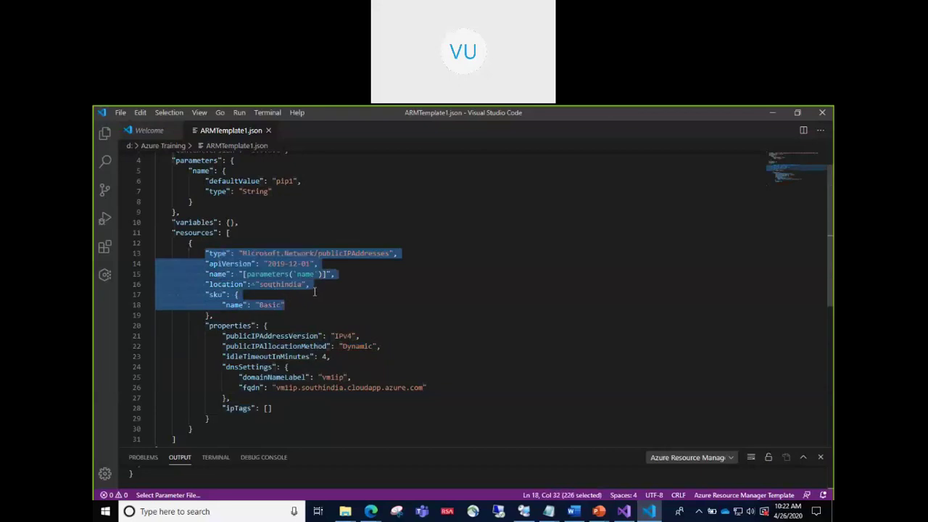
pyautogui.scroll(-1, 315, 291)
pyautogui.scroll(1, 316, 291)
pyautogui.click(299, 285)
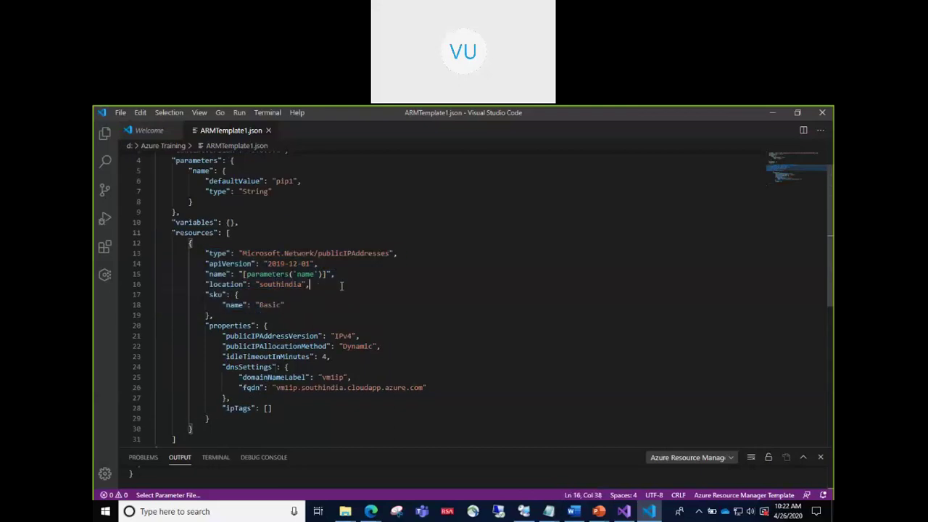
# - Examine the resource's name entry and the description of its parameters function in the template
pyautogui.scroll(1, 353, 290)
pyautogui.scroll(-3, 353, 290)
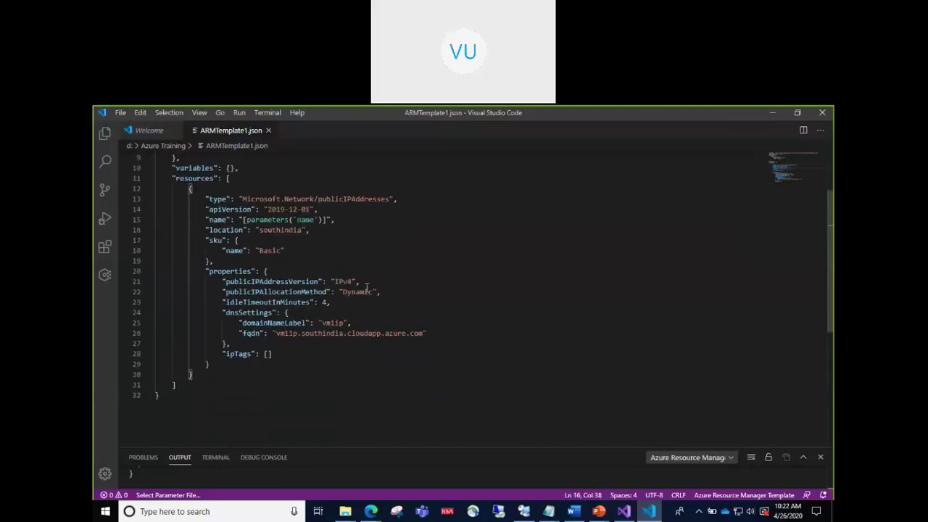
pyautogui.scroll(3, 369, 290)
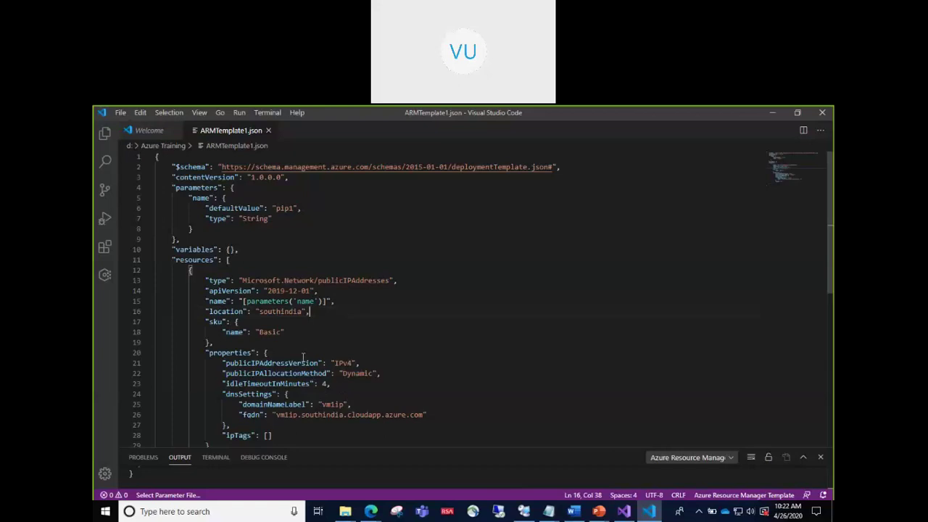
pyautogui.doubleClick(218, 301)
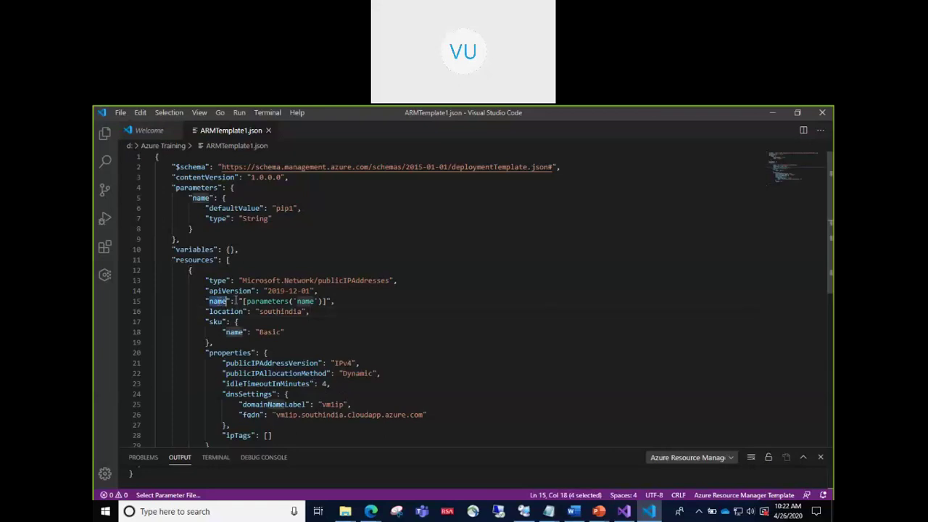
pyautogui.click(245, 301)
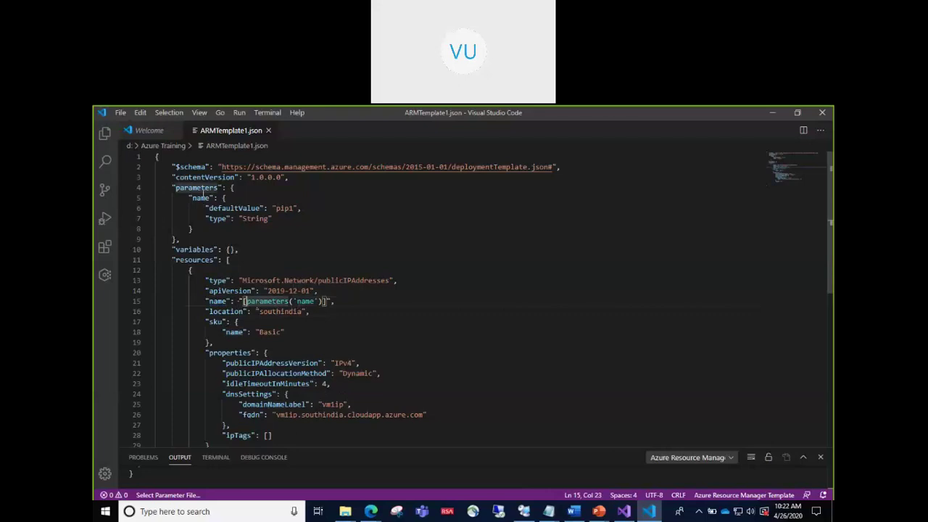
pyautogui.moveTo(248, 302)
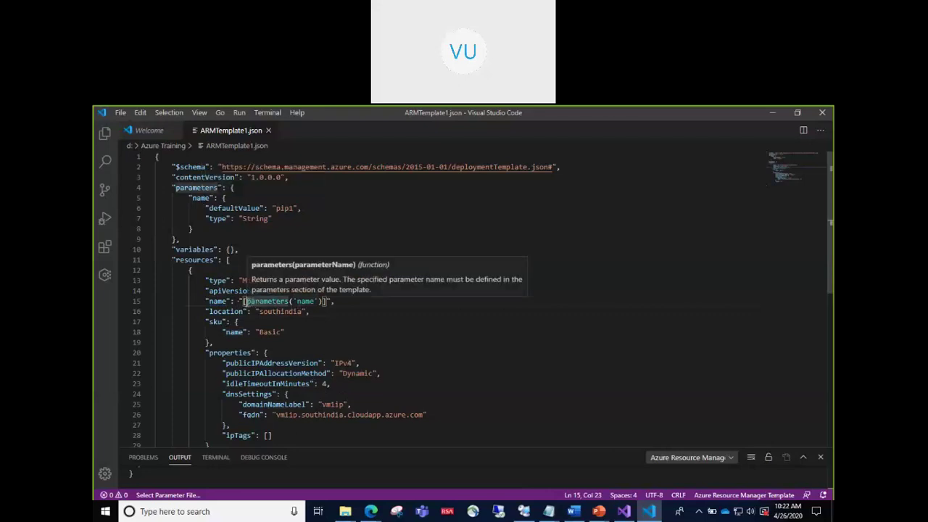
# - Switch to Notepad and replace all its text with the expression [parameters()]
pyautogui.click(549, 511)
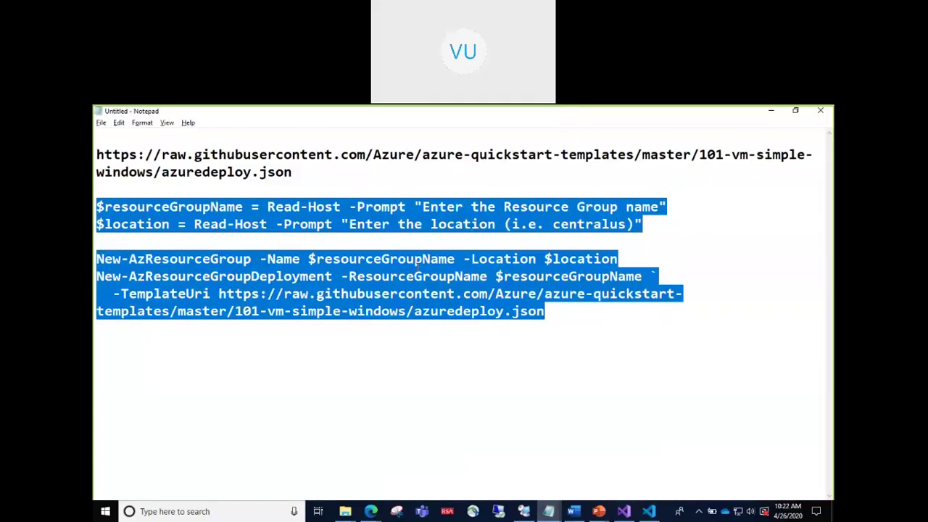
pyautogui.hotkey('ctrl', 'a')
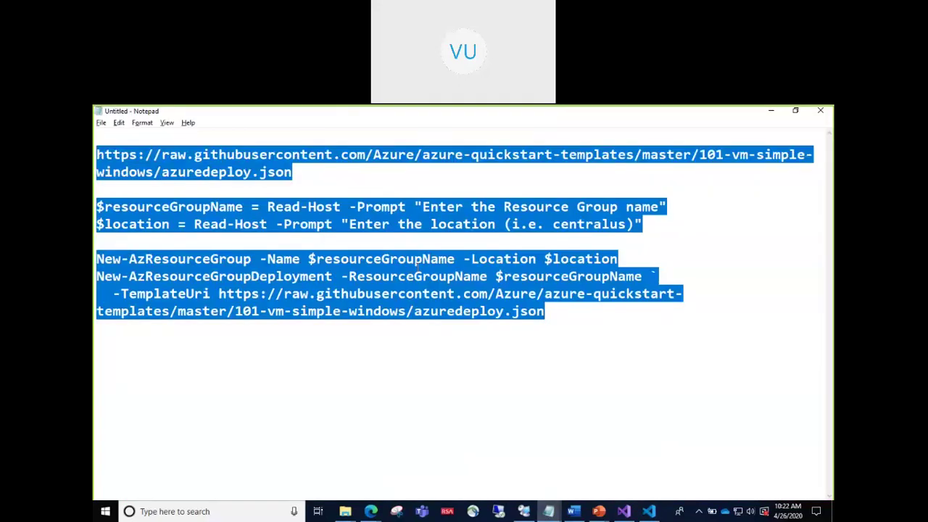
pyautogui.write('[]')
pyautogui.press('Left')
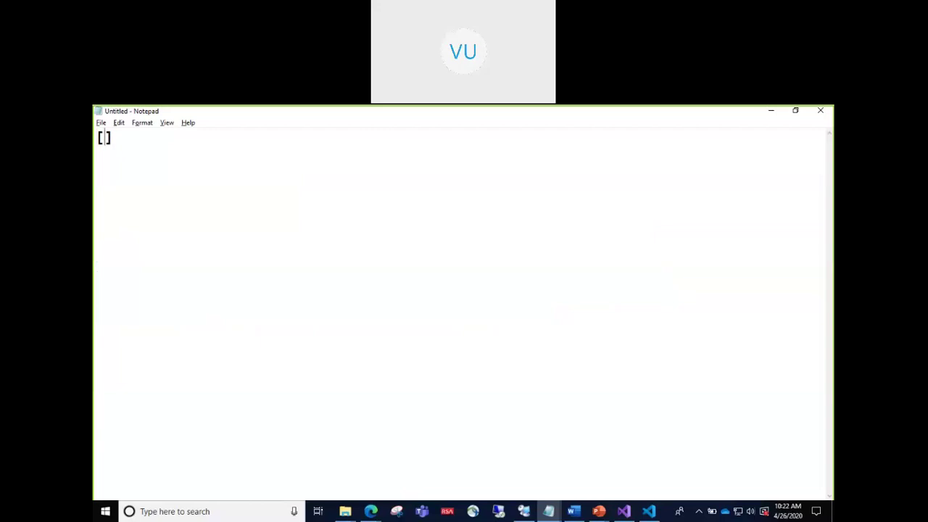
pyautogui.write('parameters')
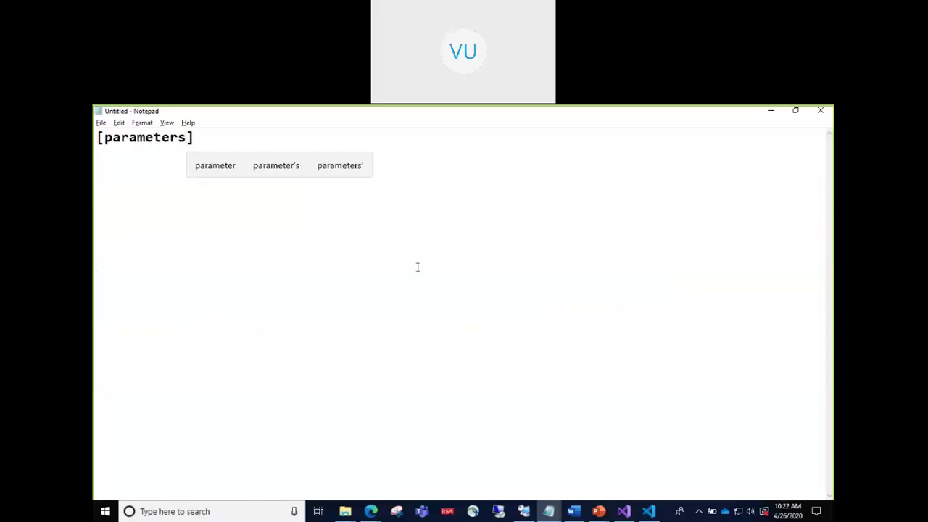
pyautogui.write('90')
pyautogui.press('BackSpace')
pyautogui.press('BackSpace')
pyautogui.write('()')
pyautogui.press('Left')
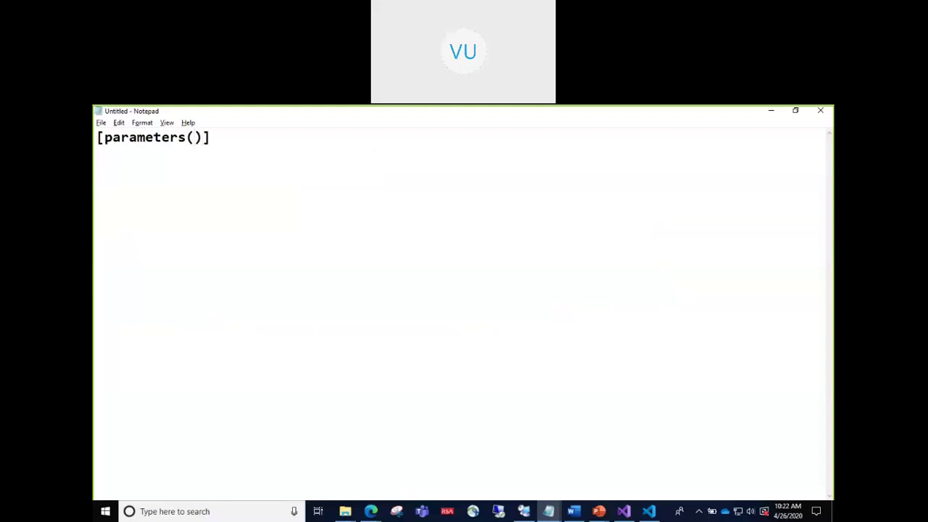
# - Check the parameters syntax in the VS Code template, then add 'name' as the argument of the Notepad expression
pyautogui.hotkey('alt', 'Tab')
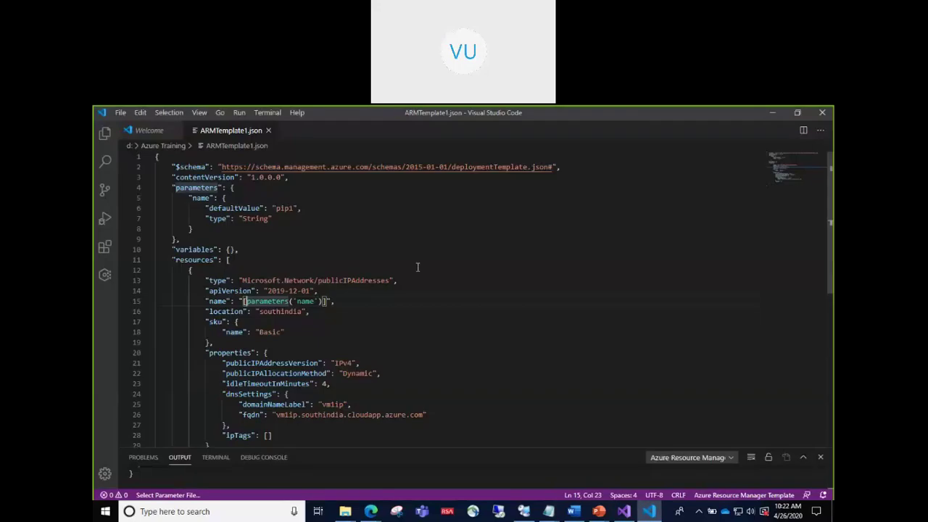
pyautogui.hotkey('alt', 'Tab')
pyautogui.write("''")
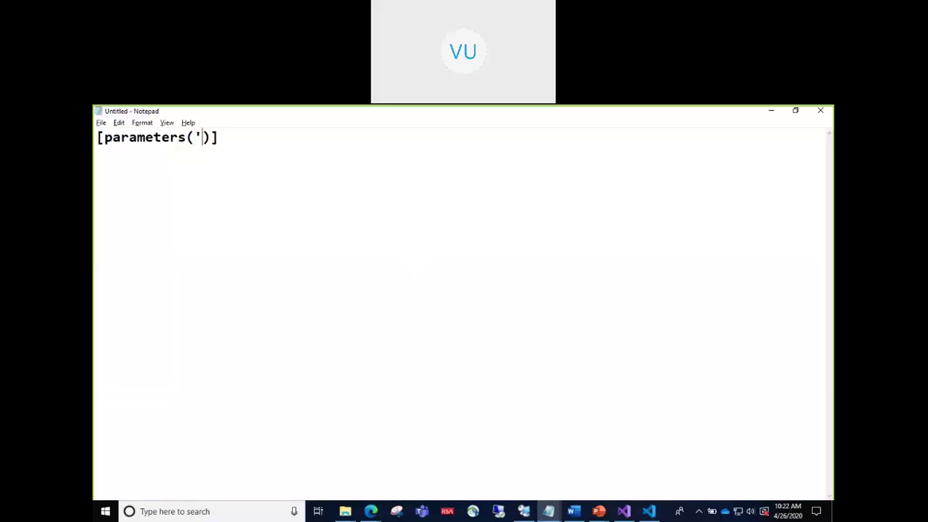
pyautogui.press('Left')
pyautogui.write('name')
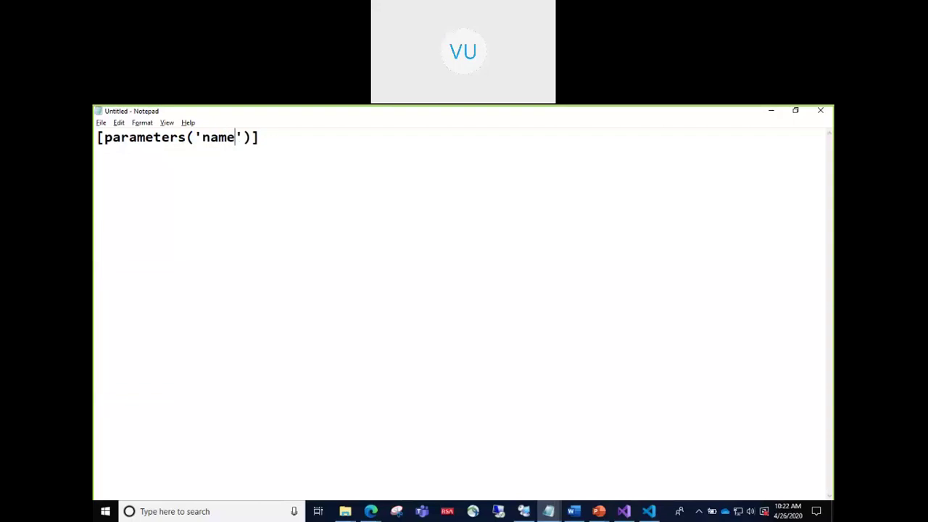
# - Highlight the name argument in Notepad's parameters expression and point out its closing bracket
pyautogui.press('Left')
pyautogui.press('Left')
pyautogui.press('Left')
pyautogui.press('Left')
pyautogui.hotkey('shift', 'Right')
pyautogui.hotkey('shift', 'Right')
pyautogui.hotkey('shift', 'Right')
pyautogui.hotkey('shift', 'Right')
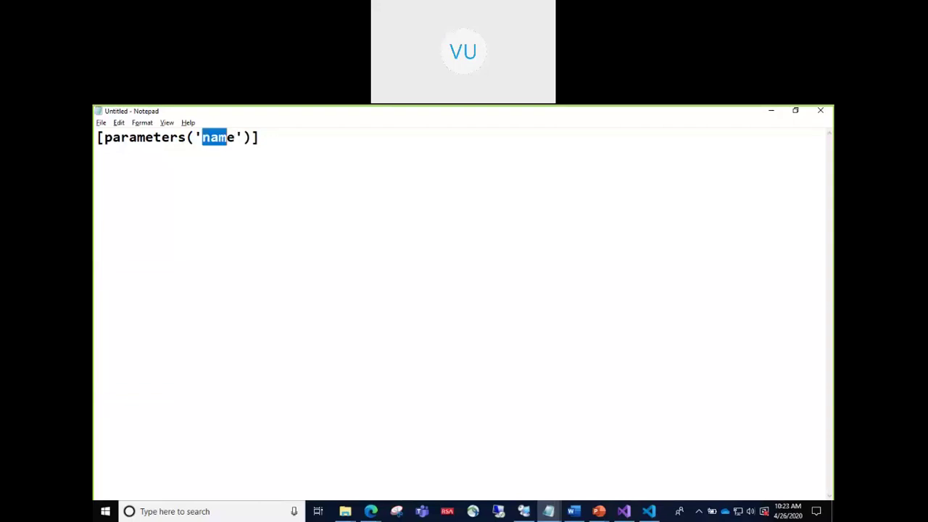
pyautogui.press('Right')
pyautogui.press('Left')
pyautogui.press('Left')
pyautogui.press('Left')
pyautogui.press('Left')
pyautogui.press('End')
pyautogui.press('Left')
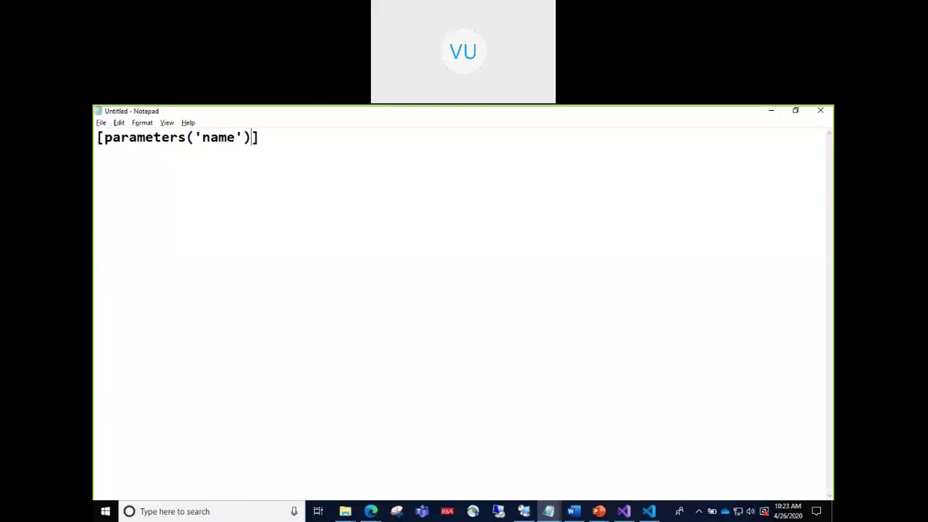
# - Write the expression [variables('IPName')] below the parameters expression, leaving a blank line between them
pyautogui.press('End')
pyautogui.press('Return')
pyautogui.press('Return')
pyautogui.write('[]')
pyautogui.press('Left')
pyautogui.write('variab')
pyautogui.write('les')
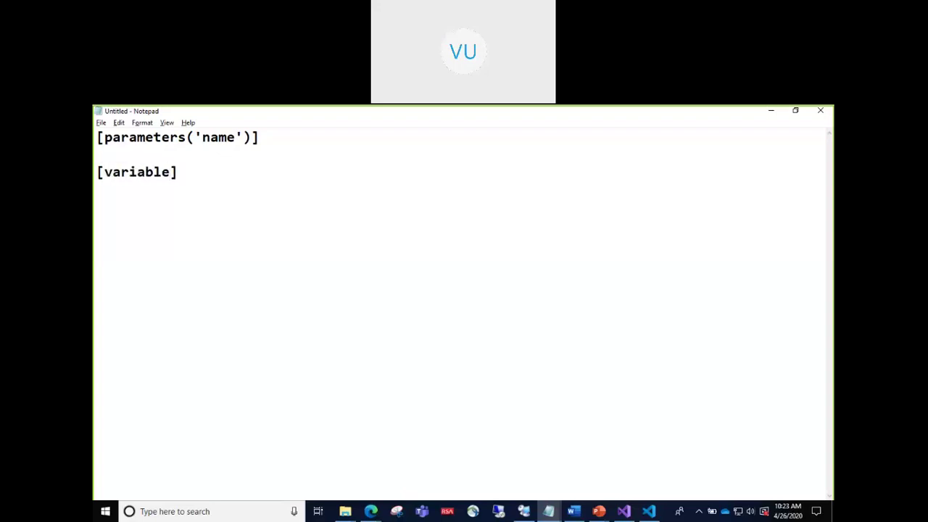
pyautogui.write("()''")
pyautogui.press('Left')
pyautogui.write('IPName')
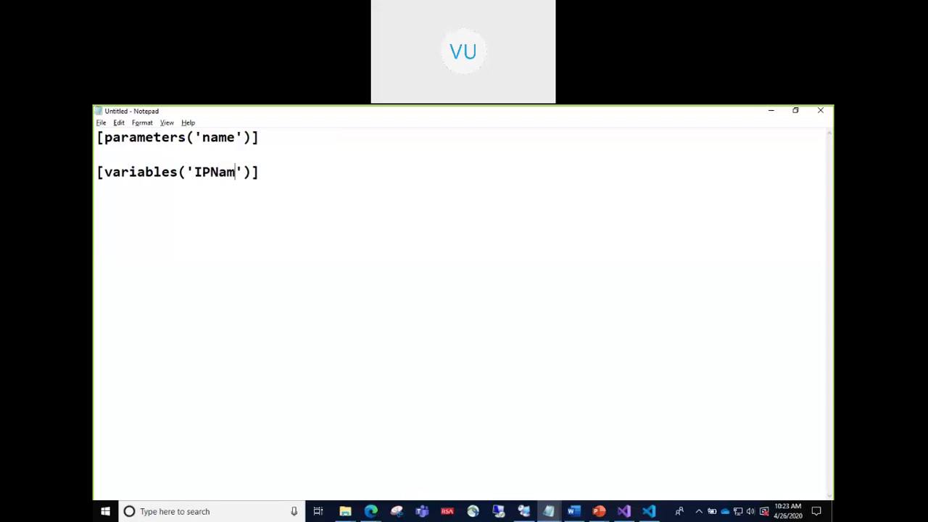
# - Remove the blank line between the parameters and variables expressions
pyautogui.press('Right')
pyautogui.press('Right')
pyautogui.press('Right')
pyautogui.press('Right')
pyautogui.press('Up')
pyautogui.press('BackSpace')
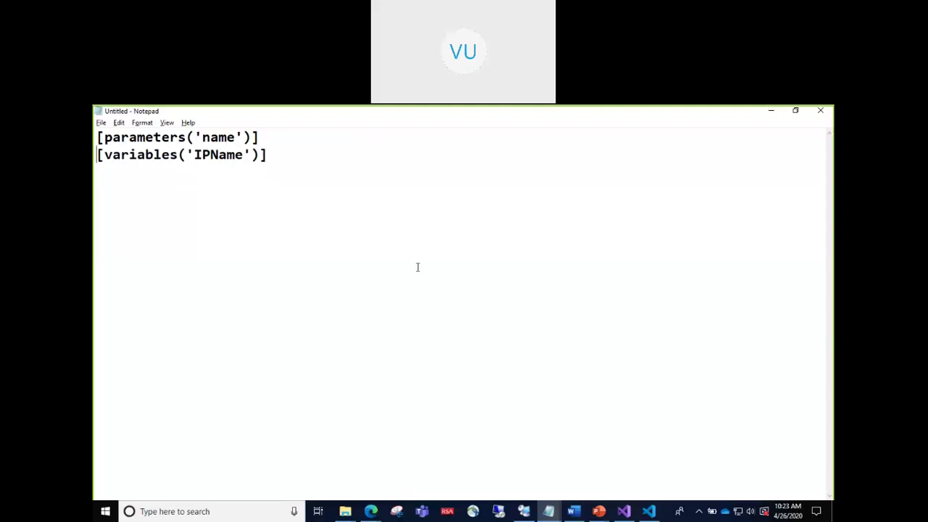
# - Write the expression [concat('')] below the variables expression
pyautogui.press('Down')
pyautogui.press('Down')
pyautogui.write('[]')
pyautogui.press('Left')
pyautogui.write('concat()')
pyautogui.press('Left')
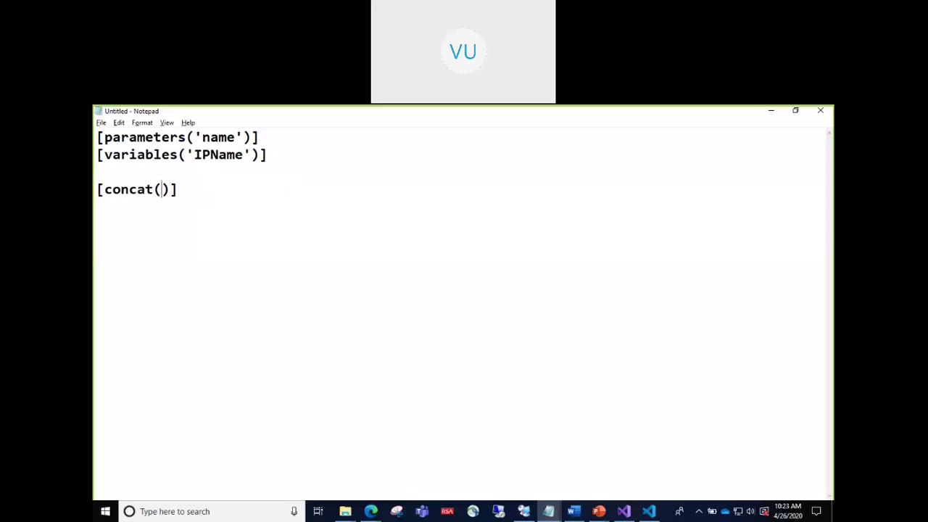
pyautogui.write("''")
pyautogui.press('Left')
# - Remove the blank line above the concat expression so it directly follows the variables expression
pyautogui.press('Home')
pyautogui.press('End')
pyautogui.press('Left')
pyautogui.press('Left')
pyautogui.press('Left')
pyautogui.press('Home')
pyautogui.press('BackSpace')
pyautogui.press('End')
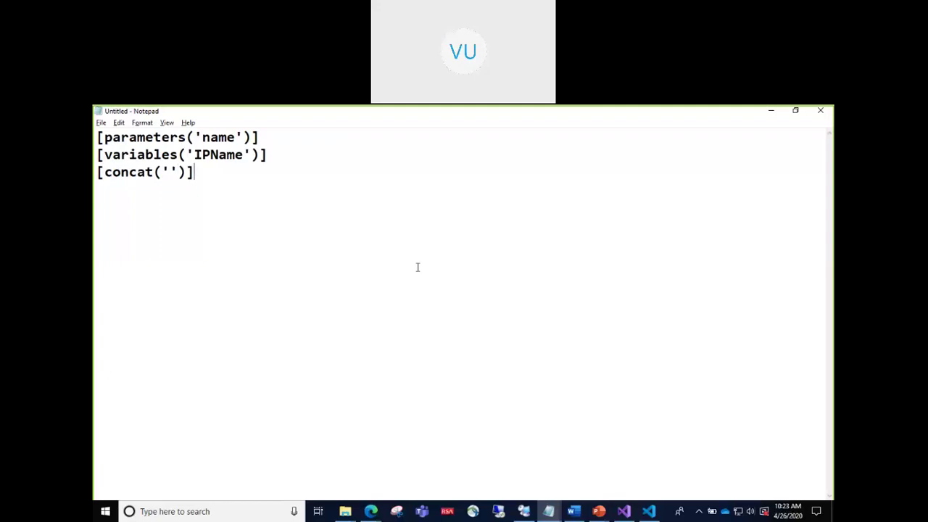
# - Return to the VS Code template and match the parameters section with the name parameter used in the resource's name entry
pyautogui.hotkey('alt', 'Tab')
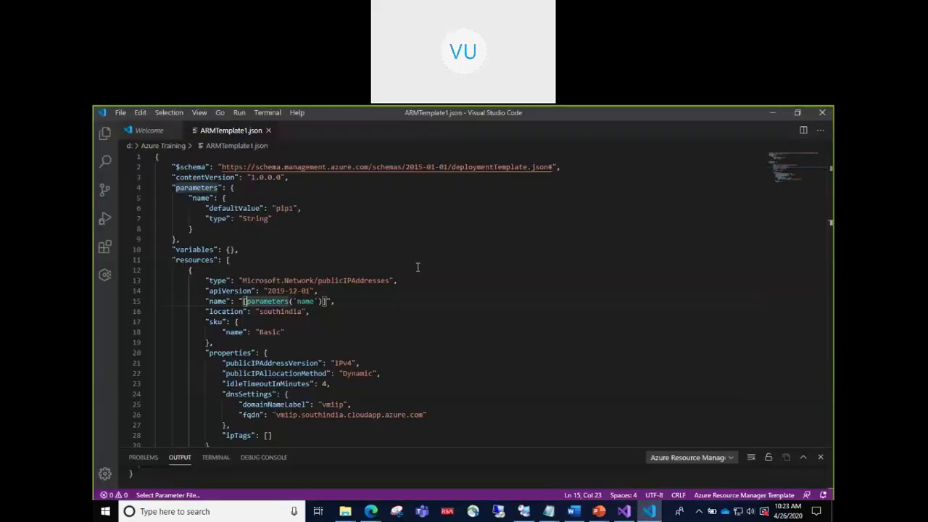
pyautogui.click(350, 299)
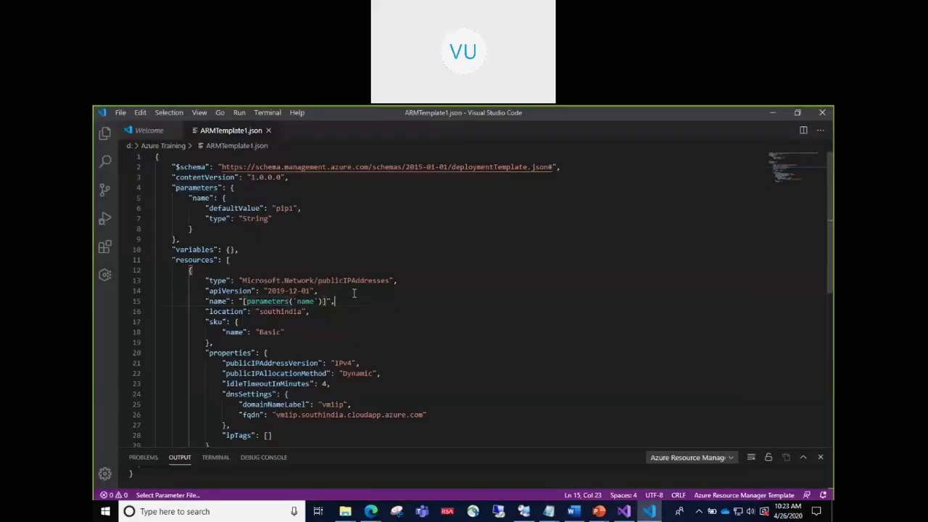
pyautogui.doubleClick(193, 187)
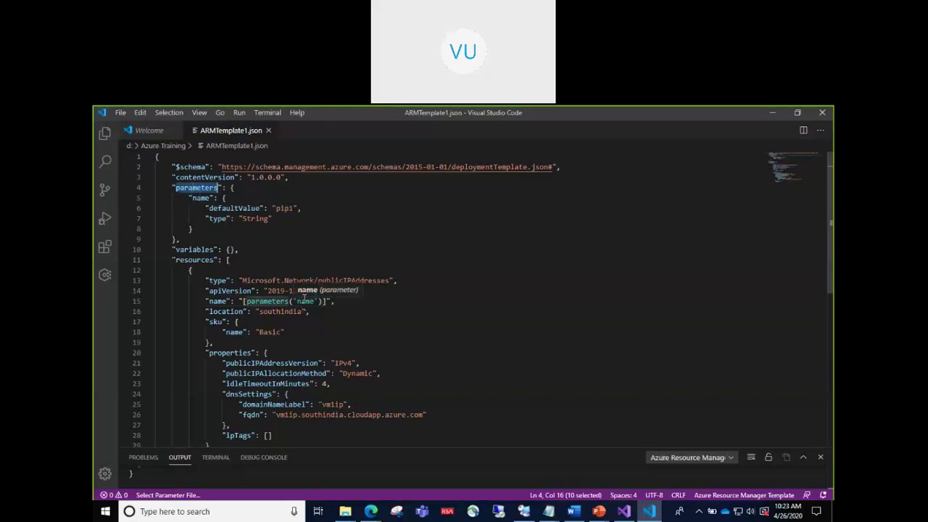
pyautogui.doubleClick(305, 300)
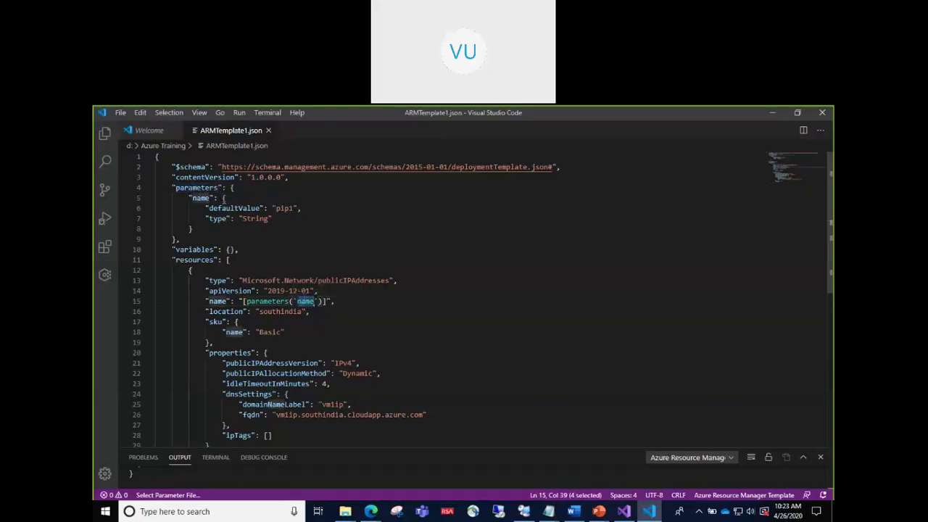
# - Examine the name parameter's definition in the template's parameters section, covering its default value and its type
pyautogui.click(192, 229)
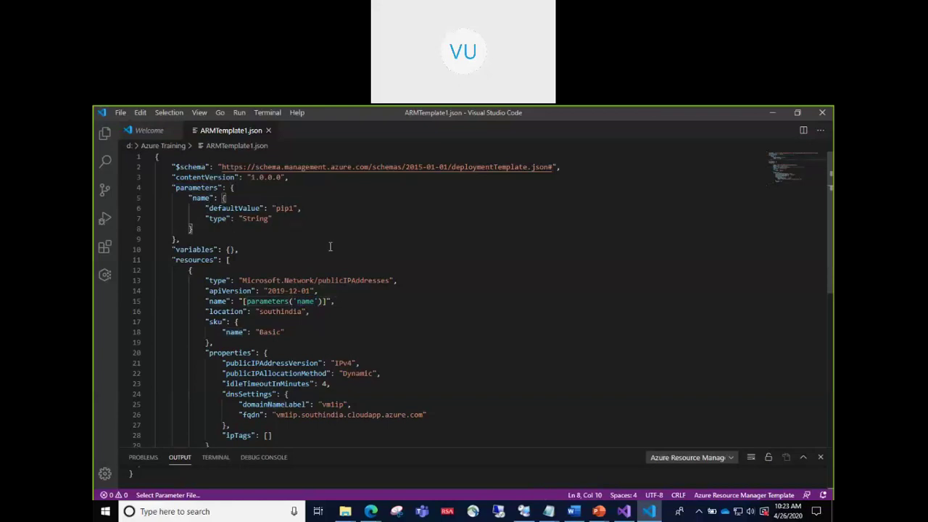
pyautogui.hotkey('shift', 'Up')
pyautogui.hotkey('shift', 'Up')
pyautogui.hotkey('shift', 'Up')
pyautogui.hotkey('shift', 'Left')
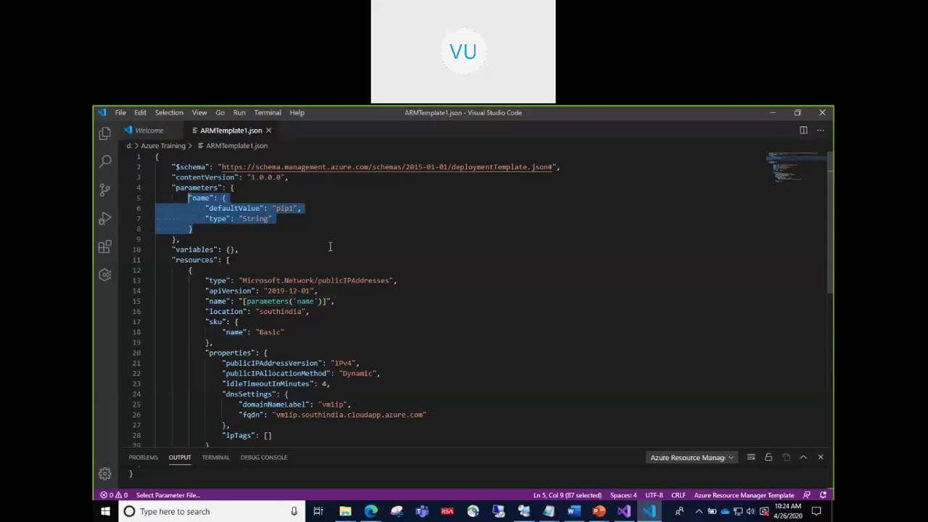
pyautogui.doubleClick(245, 208)
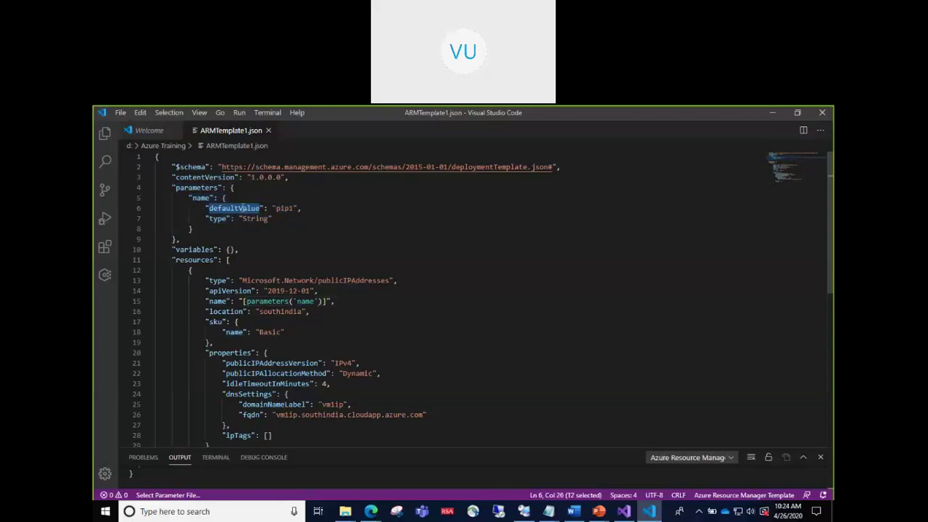
pyautogui.doubleClick(217, 218)
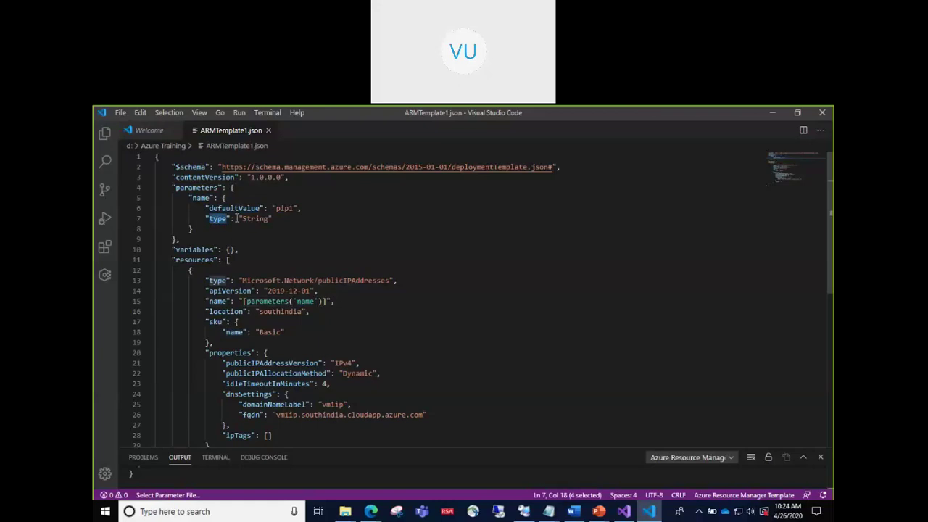
pyautogui.doubleClick(255, 219)
# - Add an empty "metadata" object below the type entry of the name parameter
pyautogui.click(276, 218)
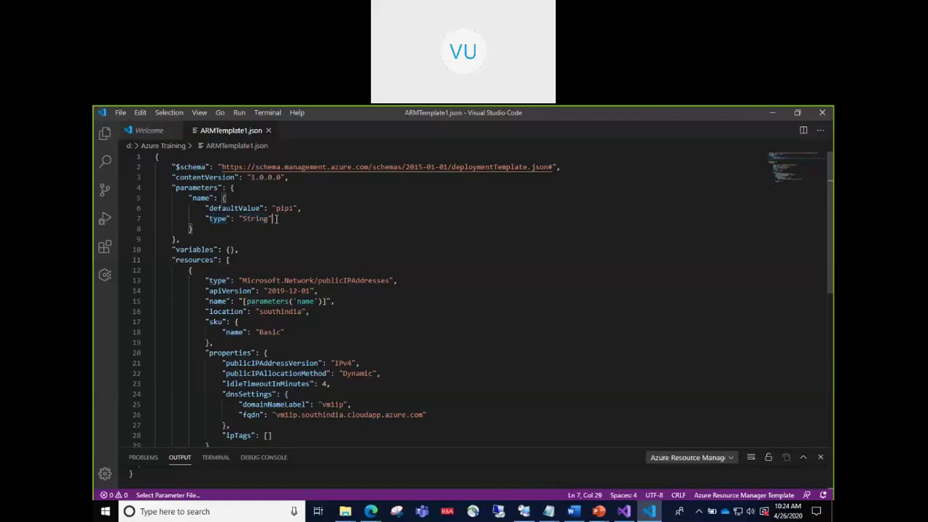
pyautogui.press('Return')
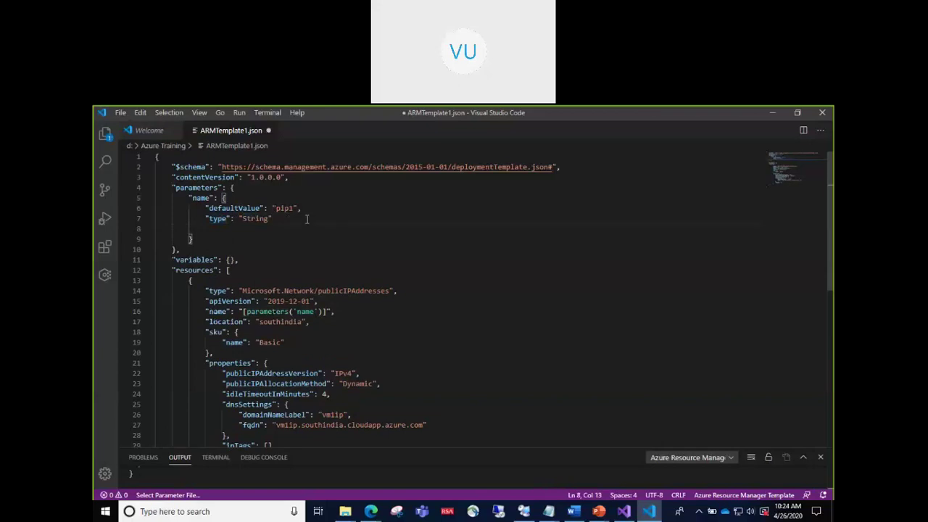
pyautogui.write('"a')
pyautogui.write('metadata"')
pyautogui.write(' : {')
pyautogui.press('Return')
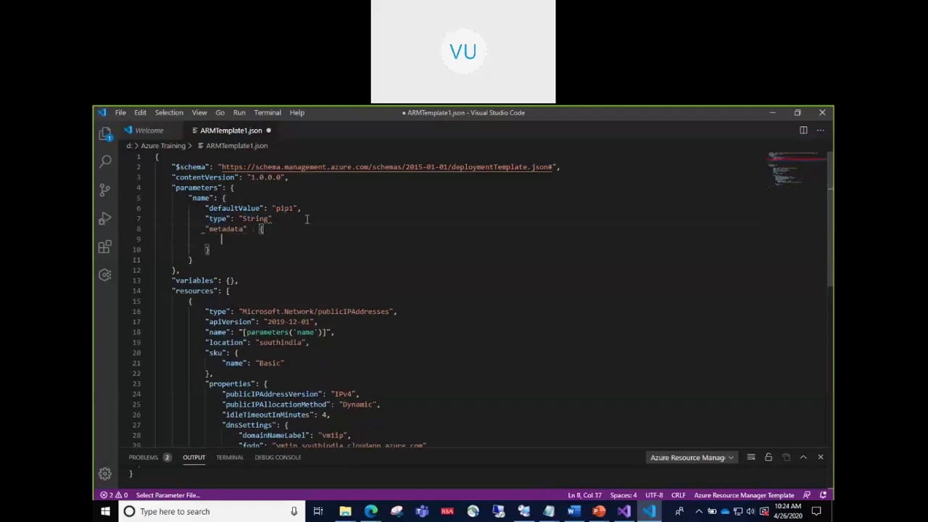
# - Insert a comma after the "String" type value to separate it from the metadata object
pyautogui.press('Up')
pyautogui.press('Up')
pyautogui.press('End')
pyautogui.write(',')
pyautogui.press('Down')
pyautogui.press('Down')
pyautogui.press('Down')
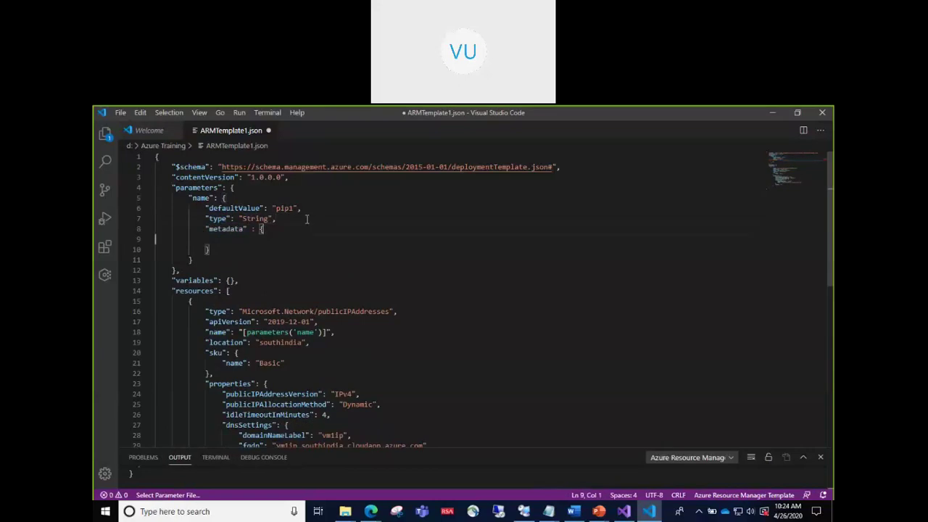
# - Add a "description" entry inside metadata reading "This parameter takes the name of the public IP resource"
pyautogui.press('Up')
pyautogui.write('"d')
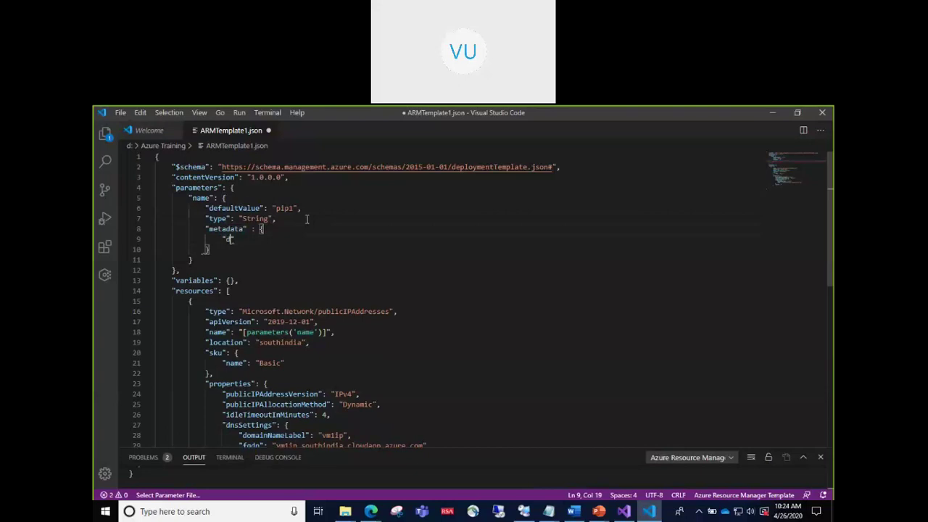
pyautogui.write('escription')
pyautogui.write(' : "')
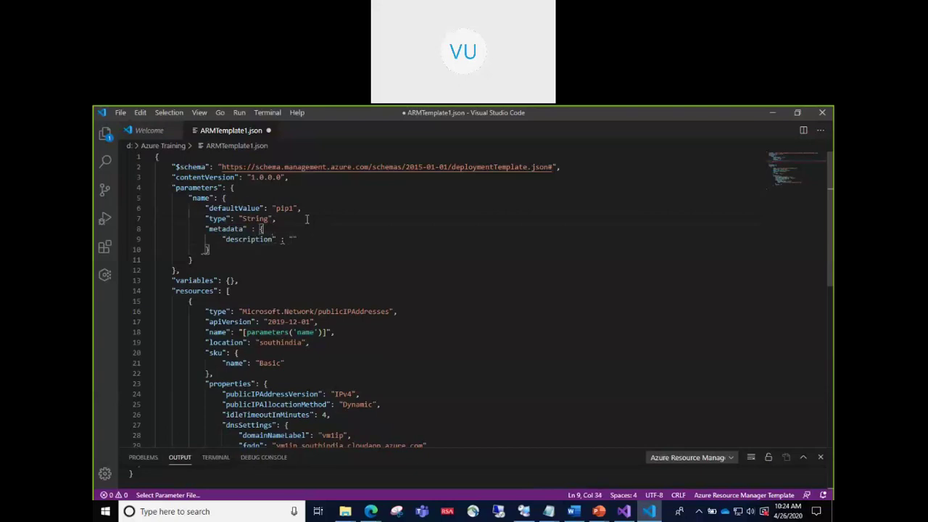
pyautogui.write('IP')
pyautogui.press('BackSpace')
pyautogui.press('BackSpace')
pyautogui.write('This parameters')
pyautogui.press('BackSpace')
pyautogui.write('takes the name of the public')
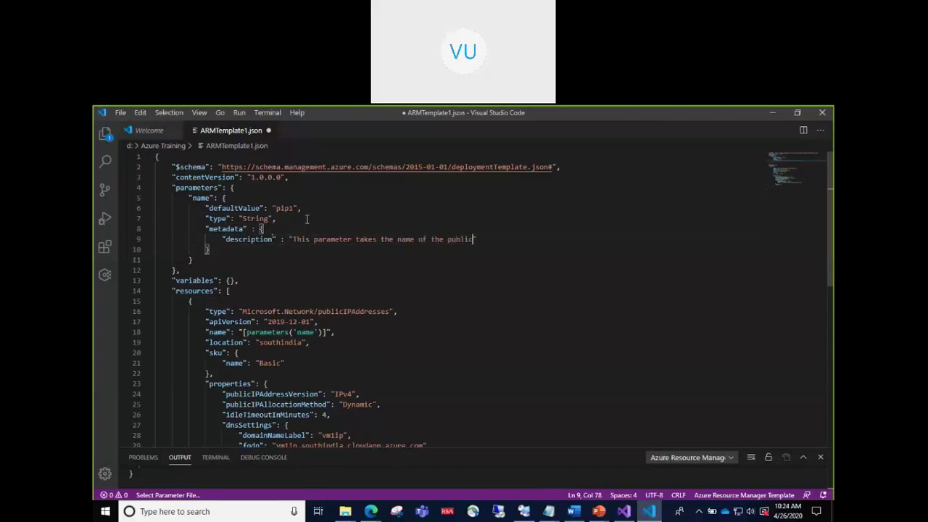
pyautogui.write(' IP resource')
# - Review the name parameter's entries from its default value and type through the metadata description
pyautogui.press('Down')
pyautogui.press('Down')
pyautogui.press('Up')
pyautogui.press('Up')
pyautogui.press('Up')
pyautogui.press('End')
pyautogui.press('Up')
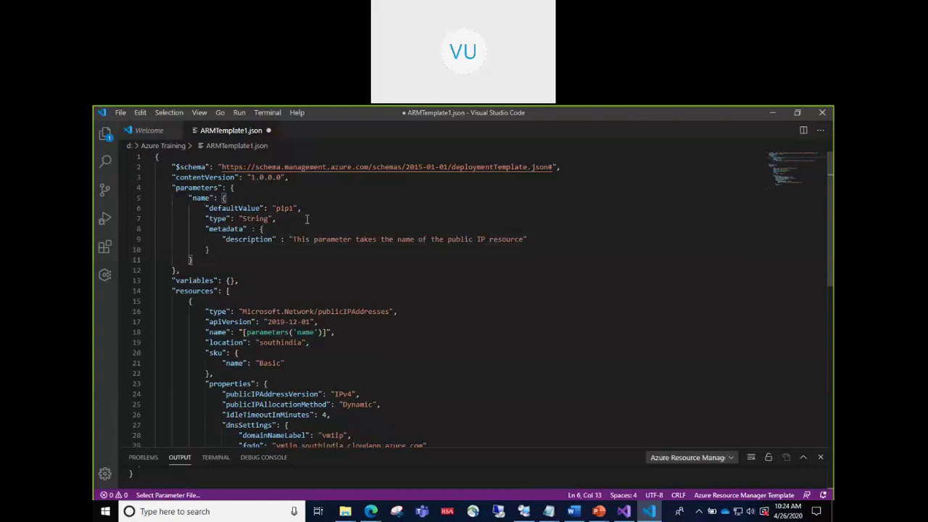
pyautogui.press('End')
pyautogui.press('Up')
pyautogui.press('Down')
pyautogui.press('Down')
pyautogui.press('Down')
pyautogui.press('Down')
pyautogui.press('Down')
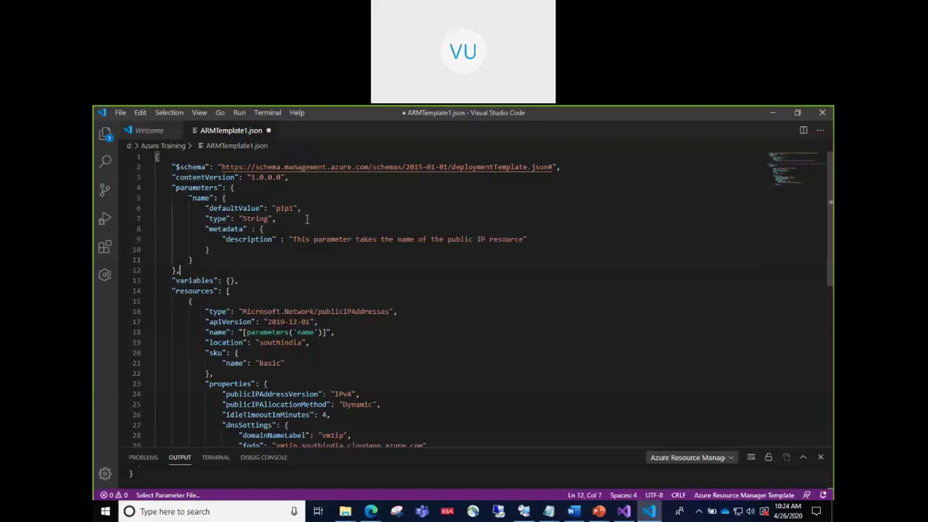
pyautogui.press('Up')
pyautogui.press('Up')
pyautogui.press('Up')
pyautogui.press('Up')
pyautogui.press('Up')
pyautogui.press('Up')
pyautogui.press('Up')
pyautogui.scroll(-1, 331, 263)
pyautogui.scroll(1, 331, 265)
pyautogui.click(331, 259)
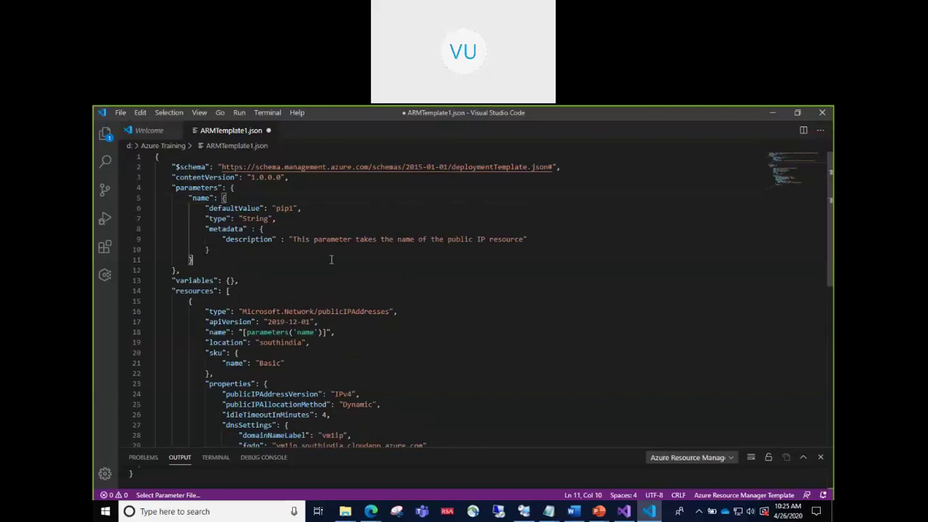
# - Look over the whole template, from the parameters section through the public IP resource's properties
pyautogui.hotkey('ctrl', 'a')
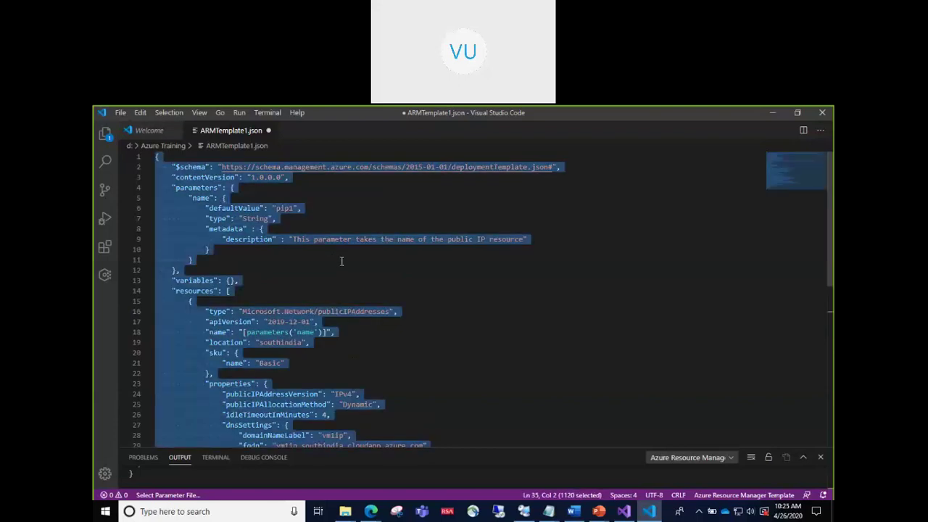
pyautogui.click(342, 261)
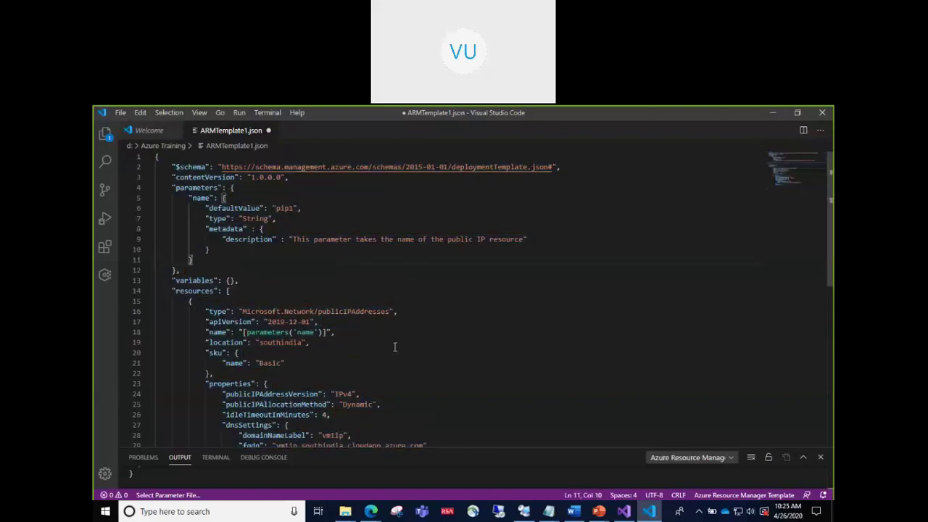
pyautogui.scroll(-3, 394, 342)
pyautogui.scroll(1, 410, 342)
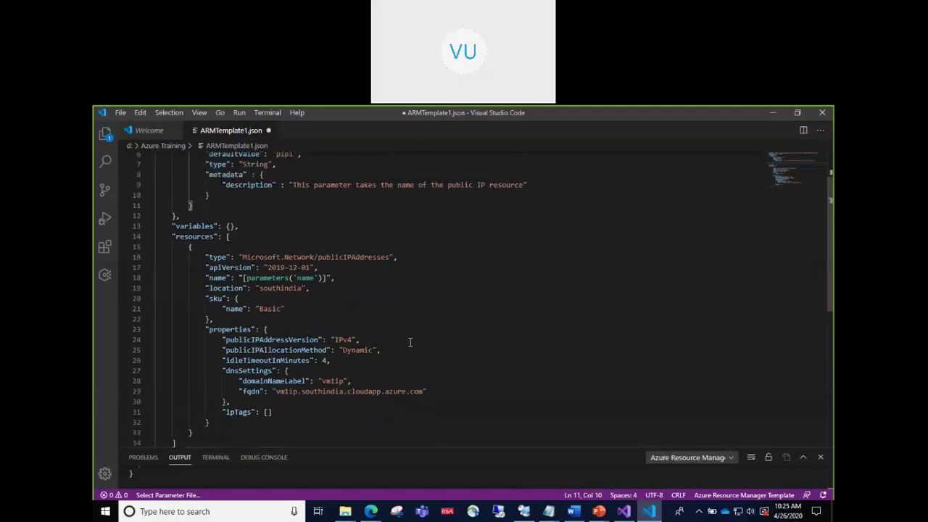
pyautogui.hotkey('ctrl', 'a')
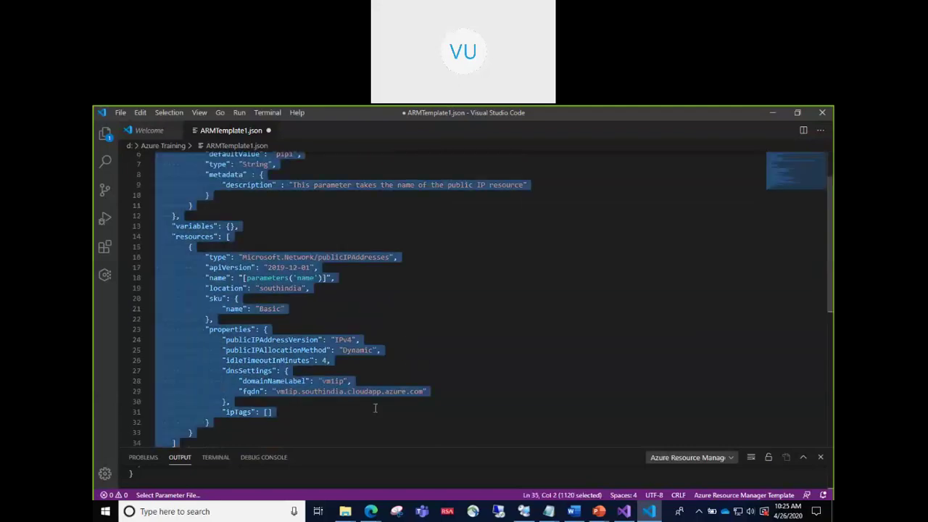
pyautogui.click(412, 332)
pyautogui.scroll(2, 412, 331)
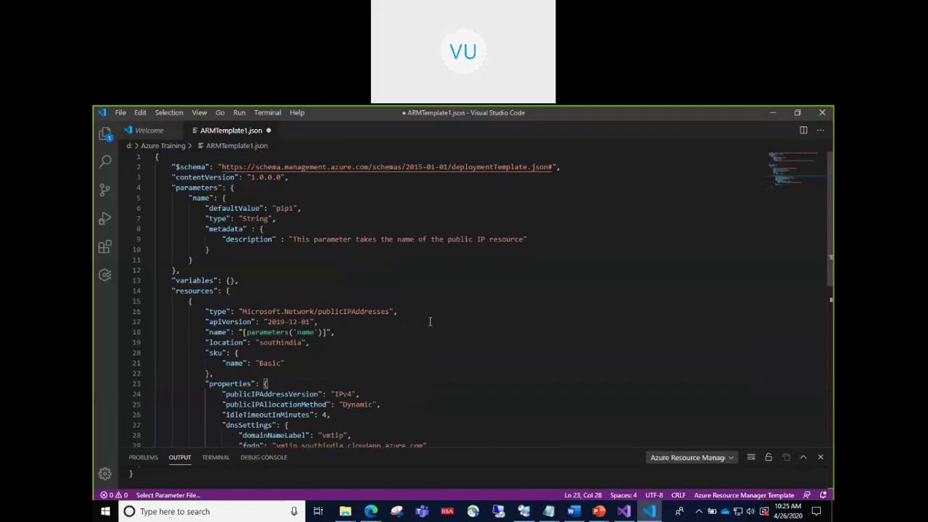
pyautogui.click(390, 321)
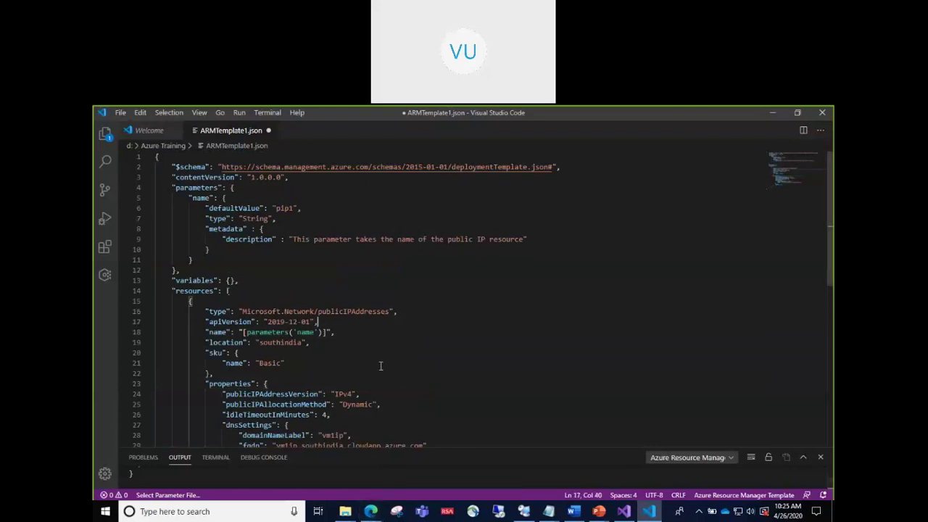
# - Switch to the Azure portal in the browser, search for "templates" and open the Templates service
pyautogui.moveTo(370, 511)
pyautogui.click(307, 476)
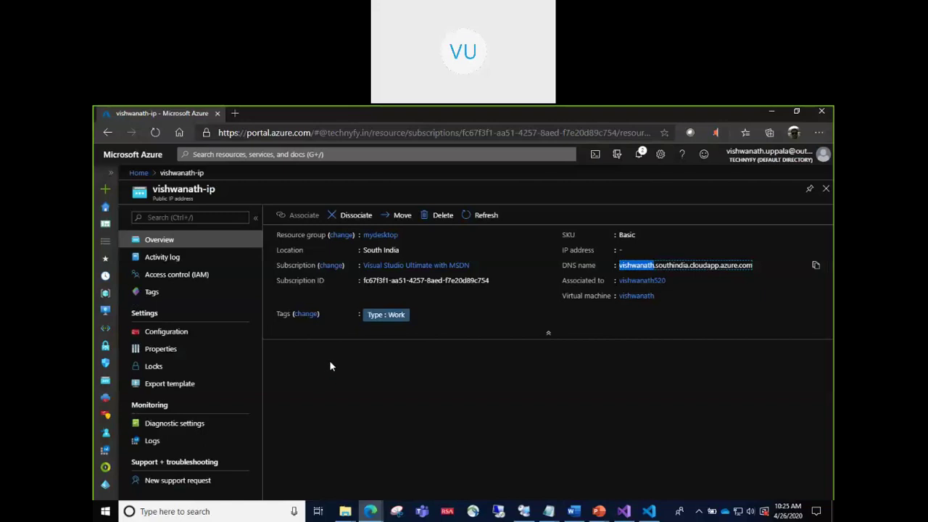
pyautogui.click(247, 152)
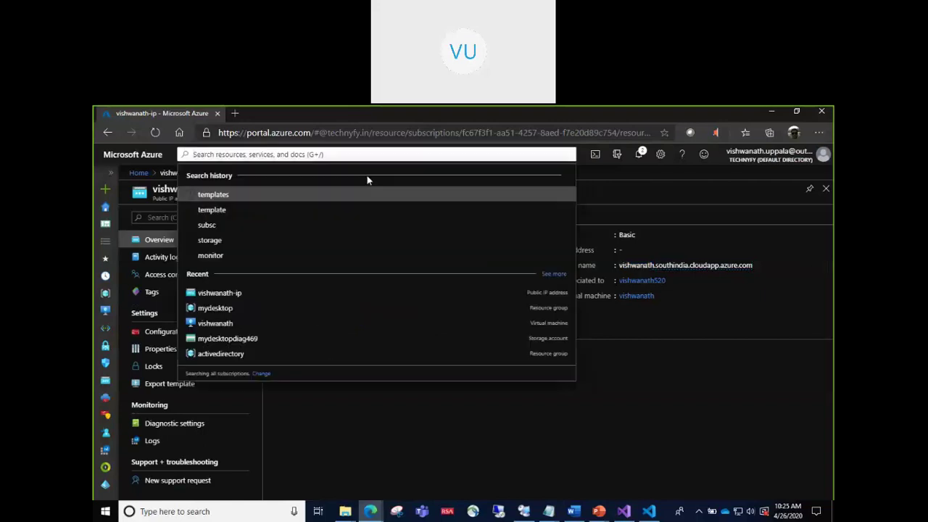
pyautogui.write('te')
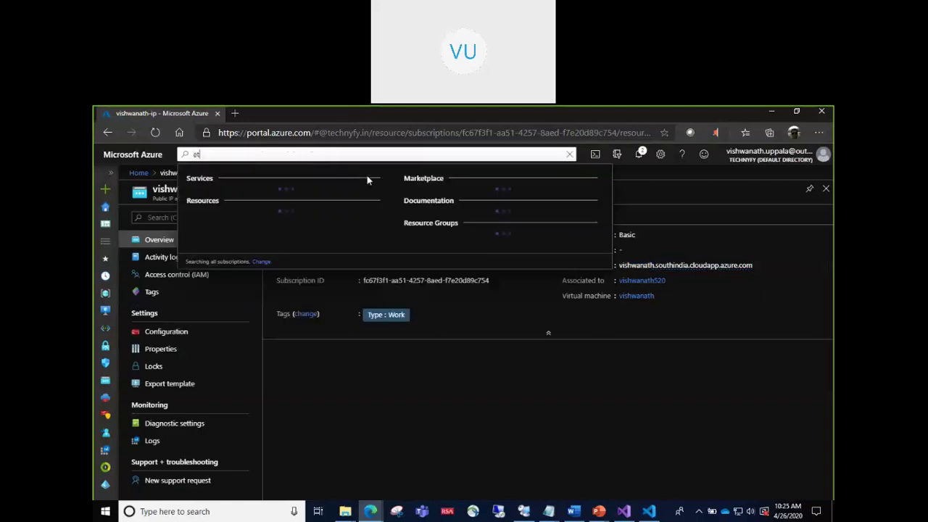
pyautogui.write('mplates')
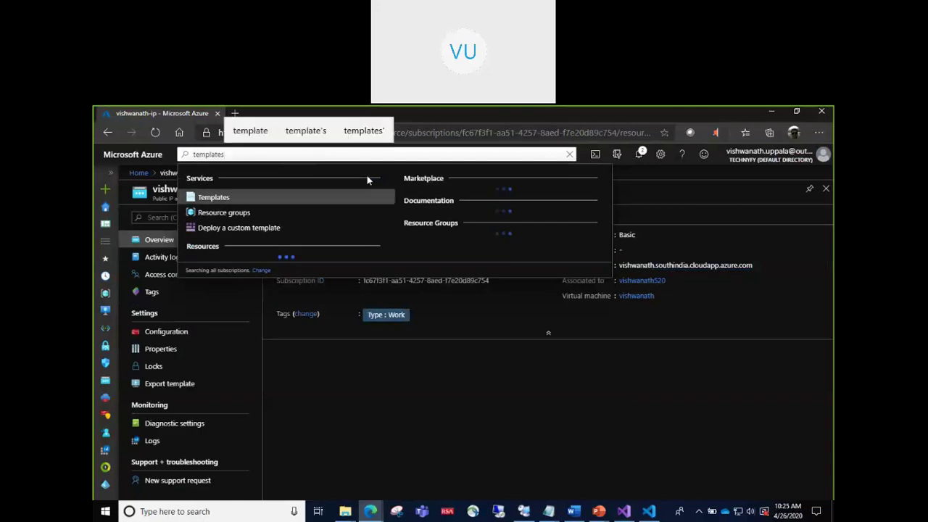
pyautogui.click(238, 200)
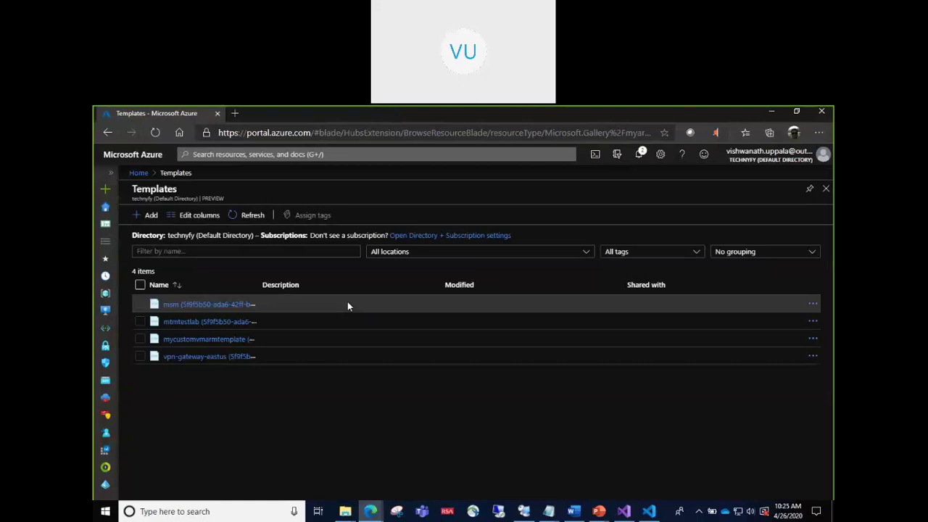
# - Start adding a new template and name it publicIp
pyautogui.click(151, 215)
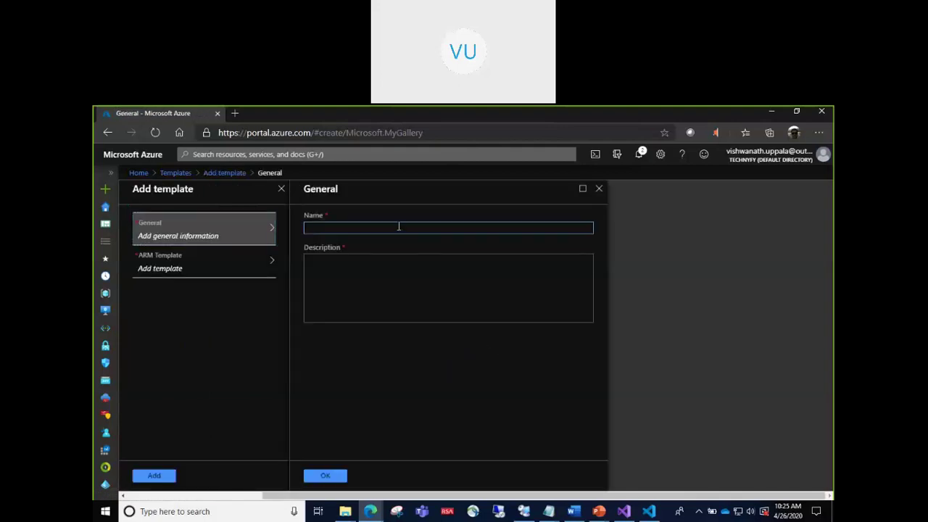
pyautogui.write('PUBLIC')
pyautogui.press('BackSpace')
pyautogui.press('BackSpace')
pyautogui.press('BackSpace')
pyautogui.press('BackSpace')
pyautogui.press('BackSpace')
pyautogui.press('BackSpace')
pyautogui.write('publicIp')
# - Set the template's description to "Create IPv4 public IP resource" and confirm the general information
pyautogui.click(373, 260)
pyautogui.write('Create public IP resource')
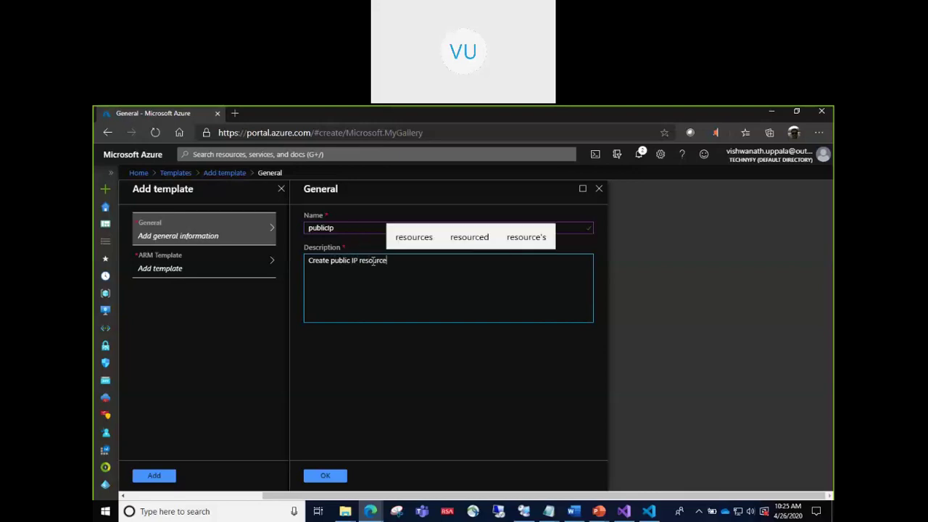
pyautogui.click(331, 261)
pyautogui.write('IPv4')
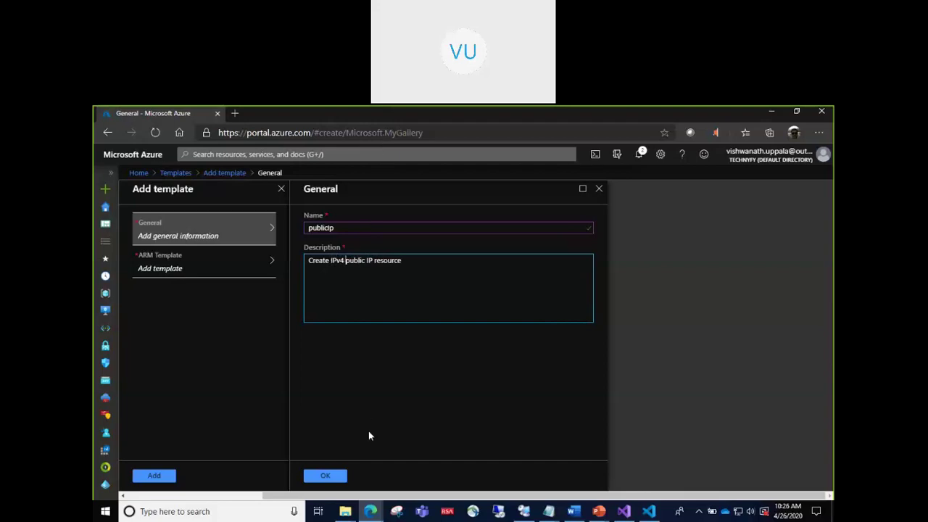
pyautogui.click(327, 478)
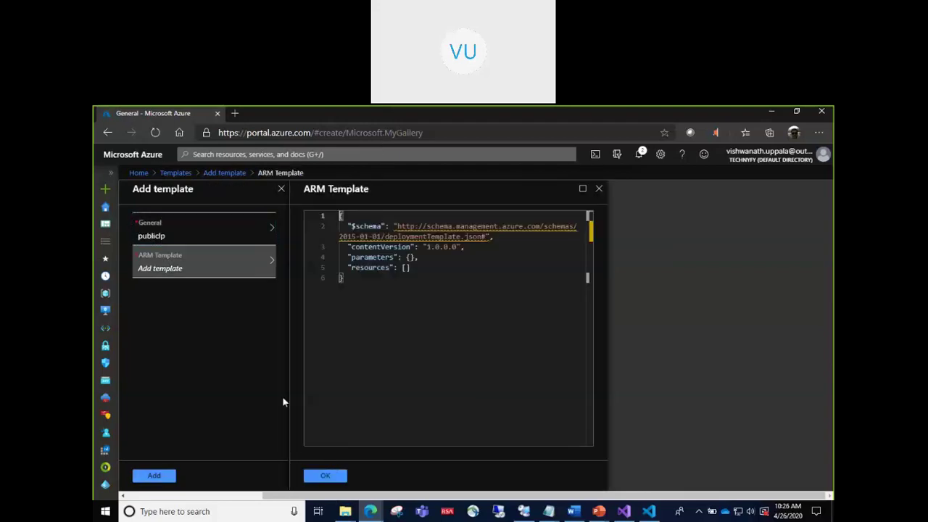
# - Copy the entire ARMTemplate1.json code from VS Code and replace the portal's default ARM template code with it
pyautogui.click(373, 274)
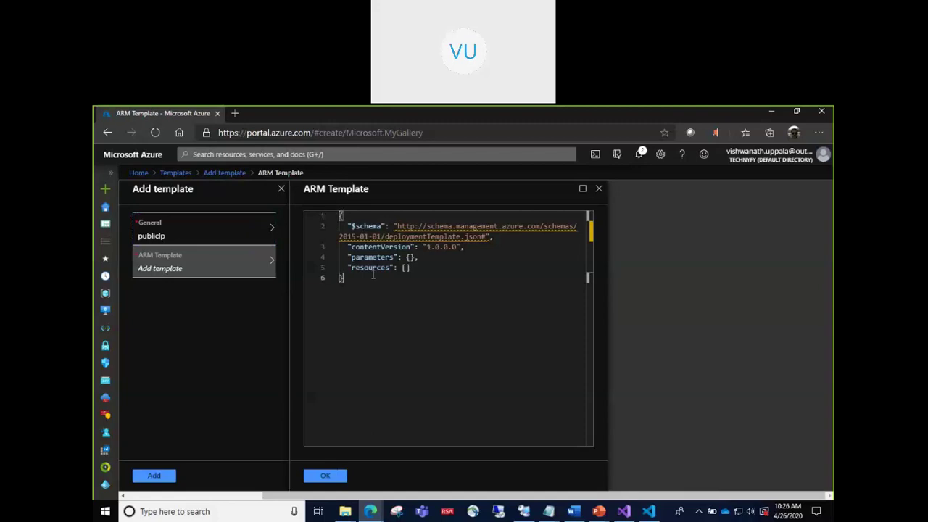
pyautogui.hotkey('alt', 'Tab')
pyautogui.click(389, 277)
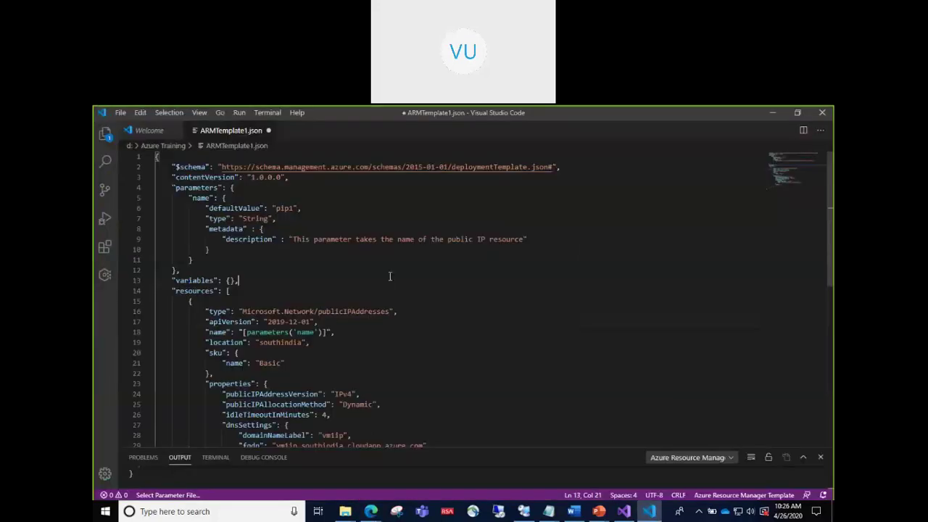
pyautogui.hotkey('ctrl', 'a')
pyautogui.hotkey('ctrl', 'a')
pyautogui.hotkey('ctrl', 'v')
pyautogui.scroll(10, 446, 364)
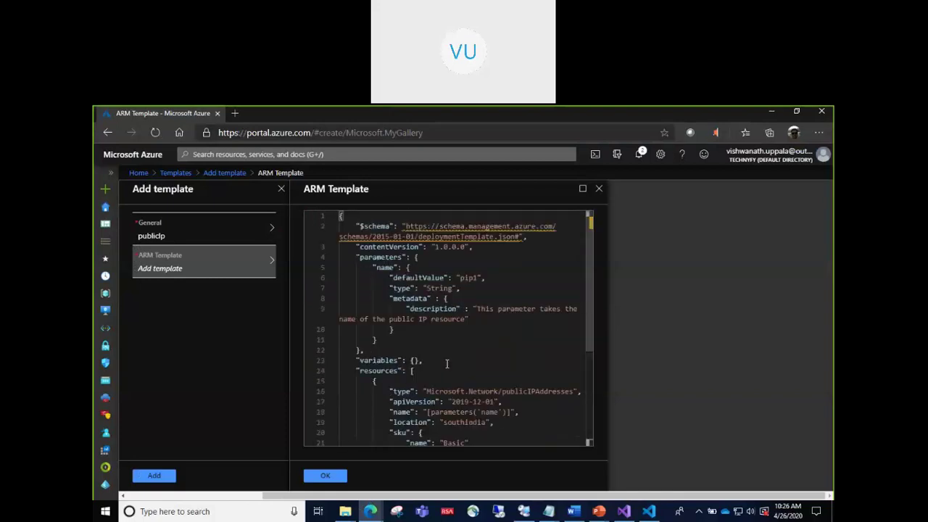
# - Confirm the ARM template code, add the publicIp template and refresh the templates list
pyautogui.click(325, 475)
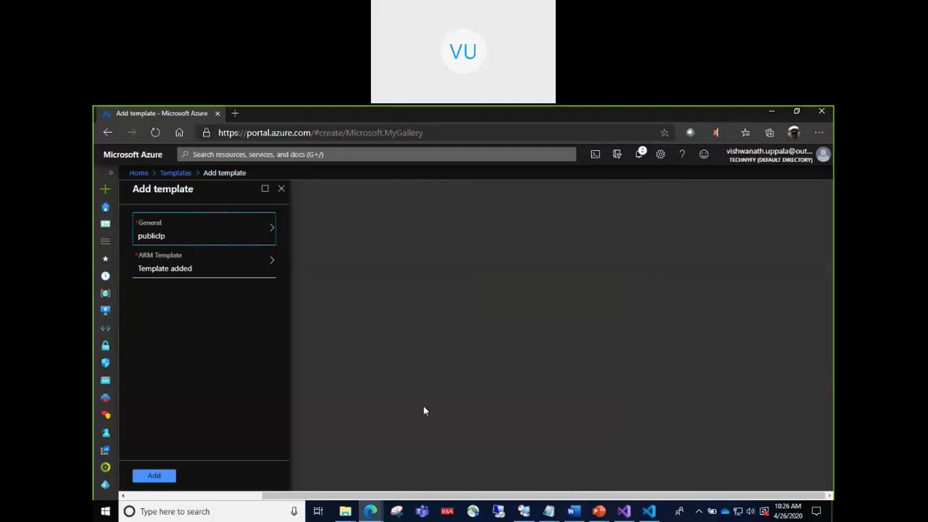
pyautogui.click(153, 475)
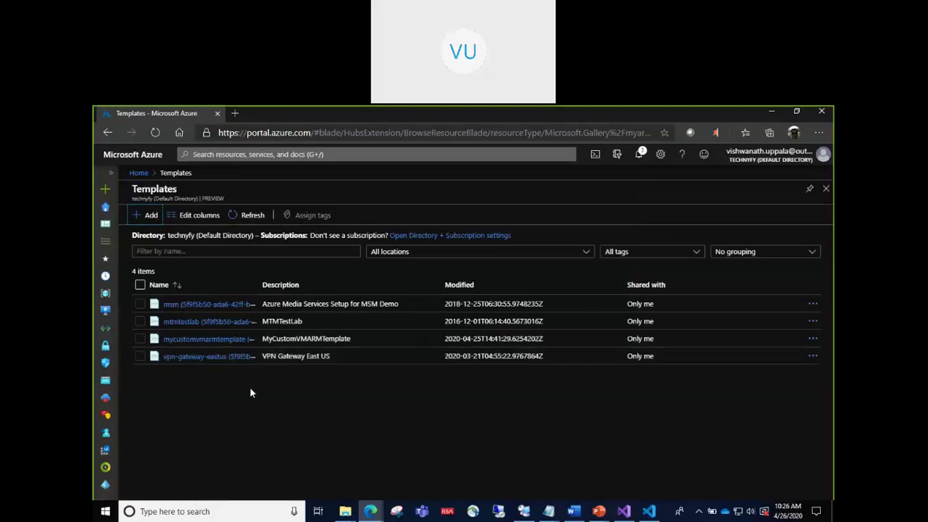
pyautogui.click(244, 217)
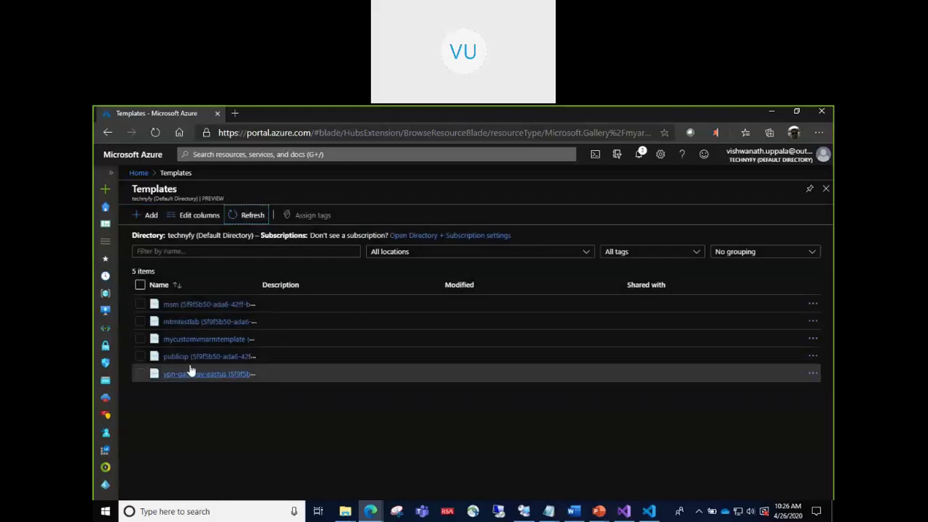
# - Open the saved publicip template, review its ARM code and start a custom deployment from it
pyautogui.click(200, 356)
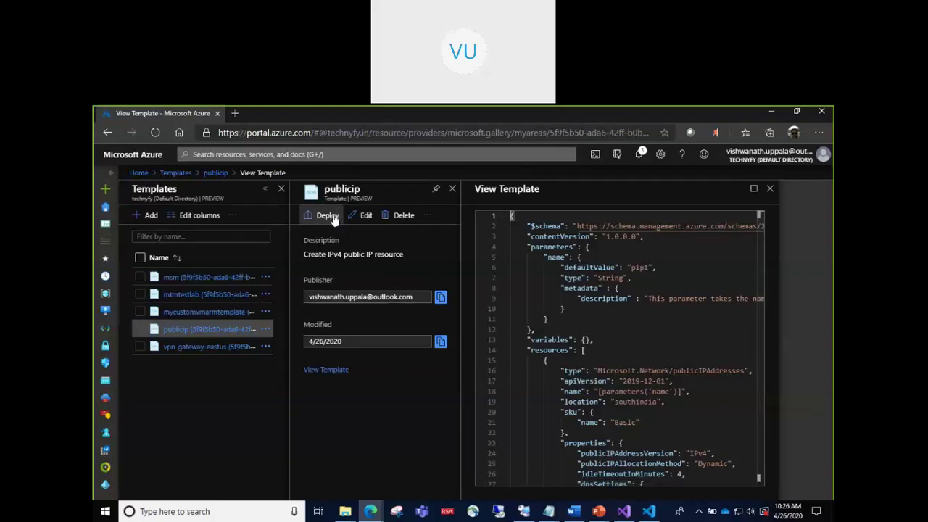
pyautogui.scroll(-3, 630, 323)
pyautogui.scroll(3, 630, 323)
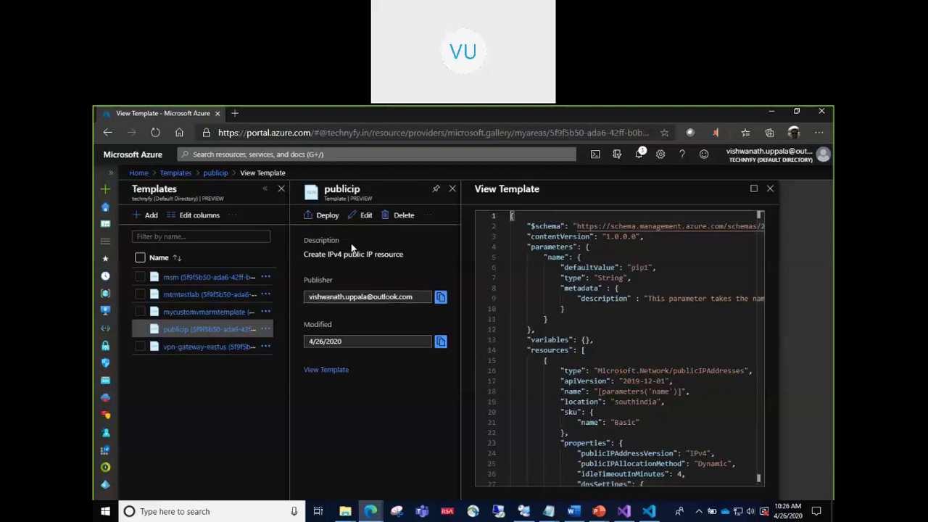
pyautogui.scroll(-3, 590, 319)
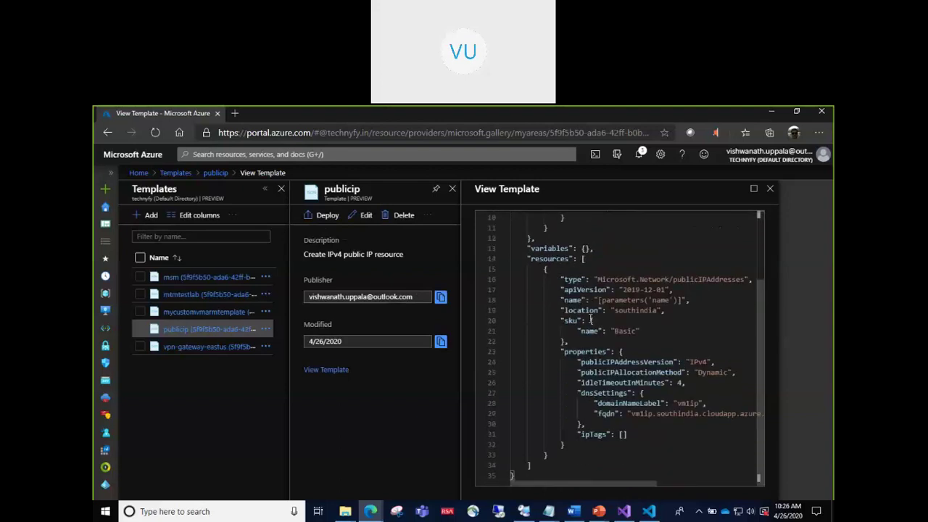
pyautogui.scroll(3, 590, 320)
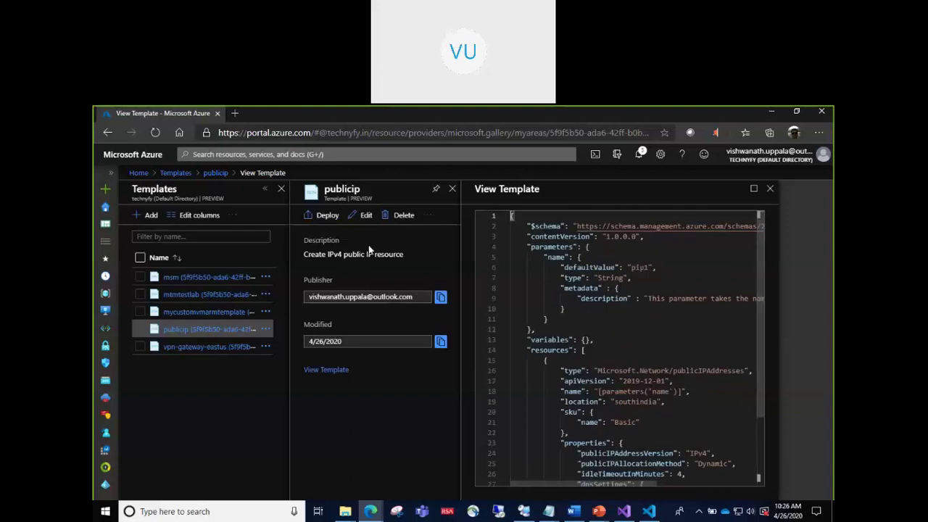
pyautogui.click(327, 214)
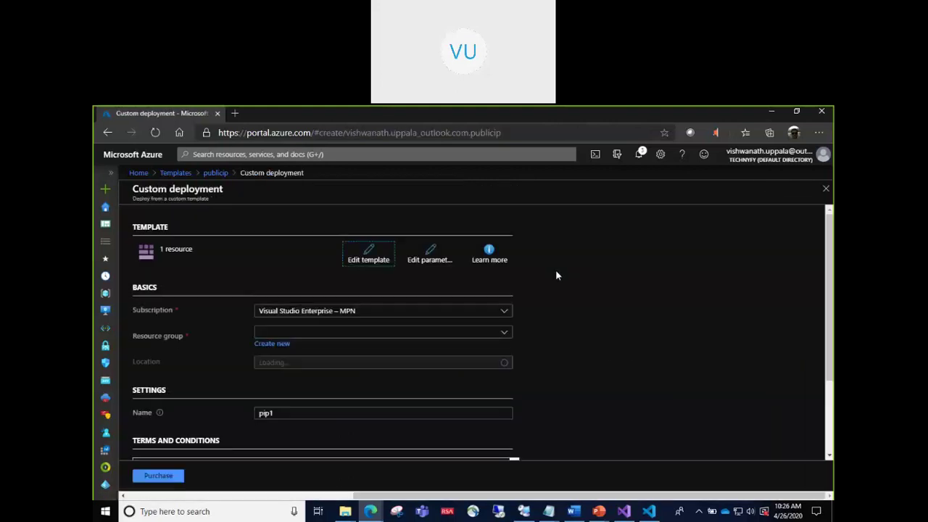
pyautogui.click(270, 333)
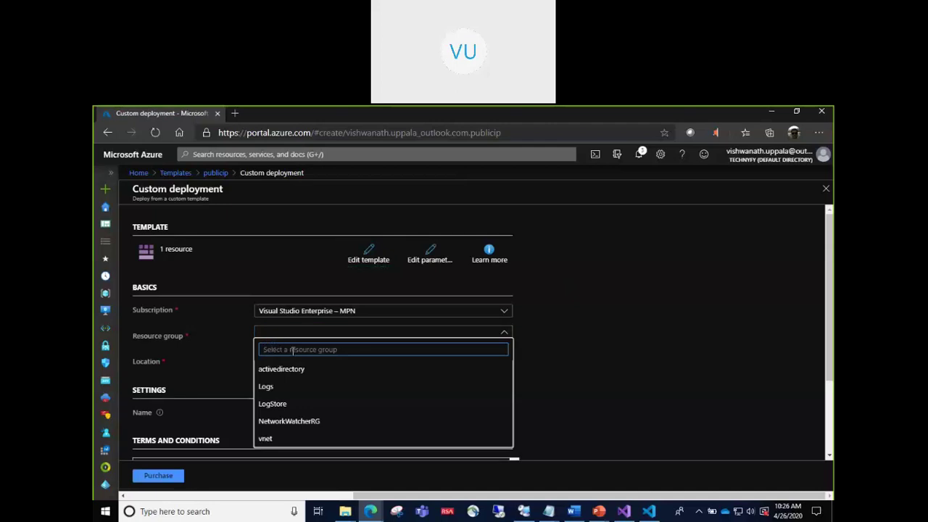
pyautogui.write('public')
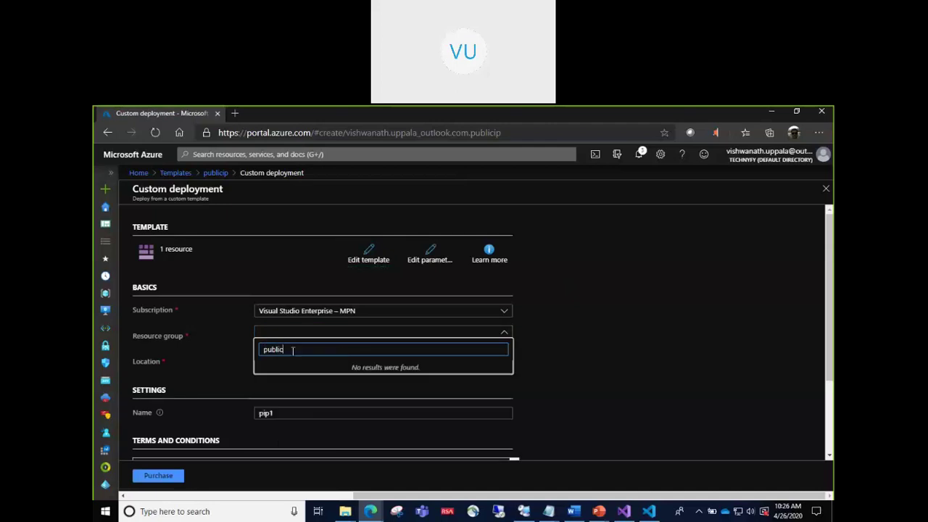
pyautogui.write('ip')
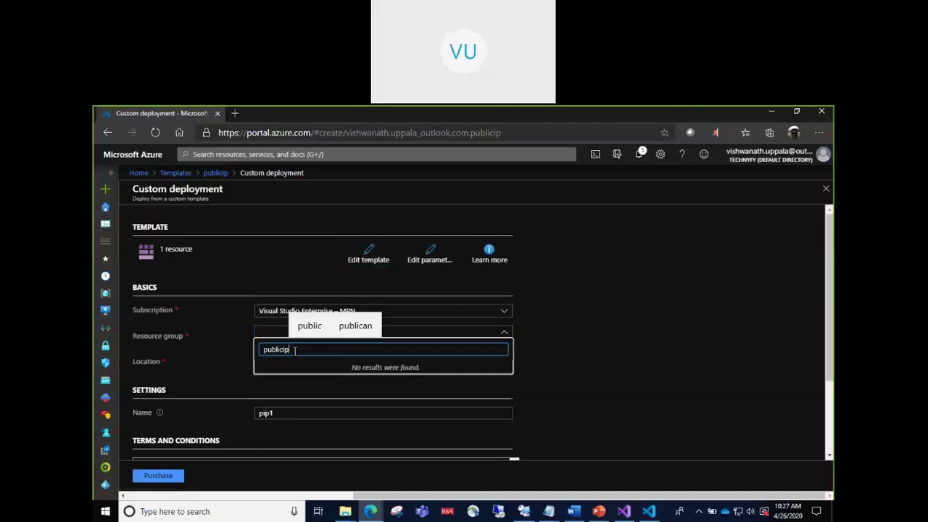
pyautogui.click(577, 356)
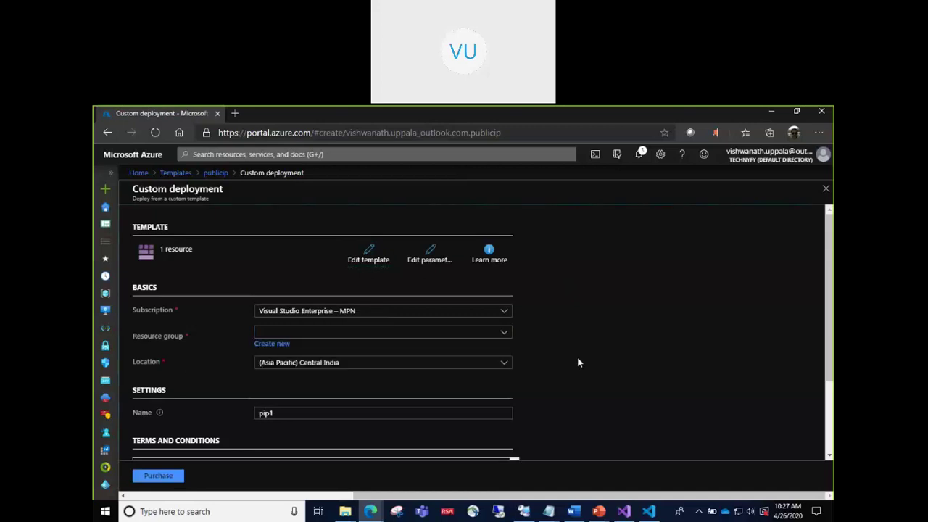
# - Create a new resource group named publicIp for the custom deployment
pyautogui.click(271, 344)
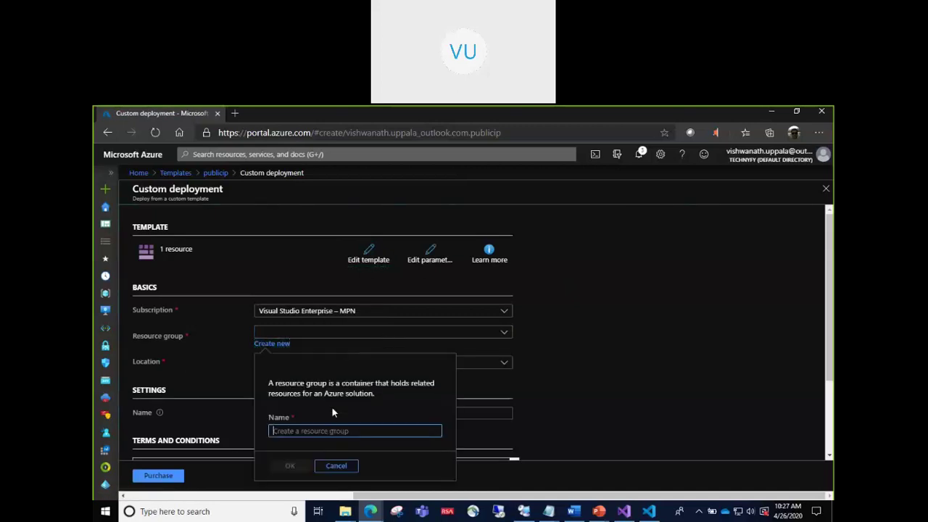
pyautogui.write('publicIp')
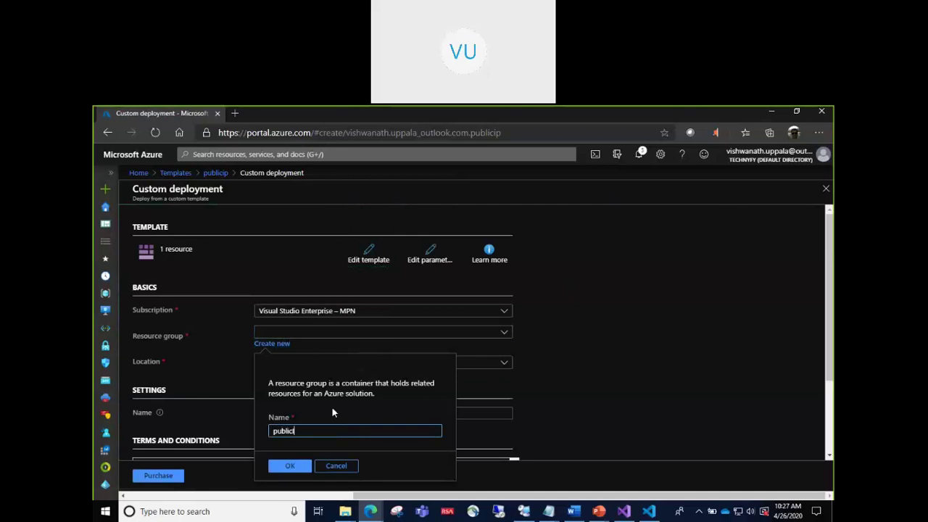
pyautogui.click(287, 465)
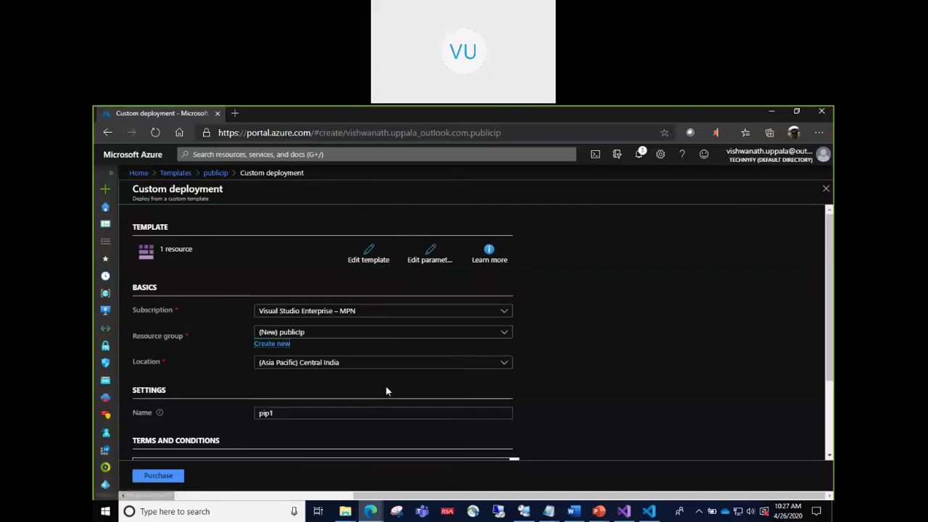
# - Set the deployment's Name parameter to ipv4publicip
pyautogui.scroll(-1, 550, 371)
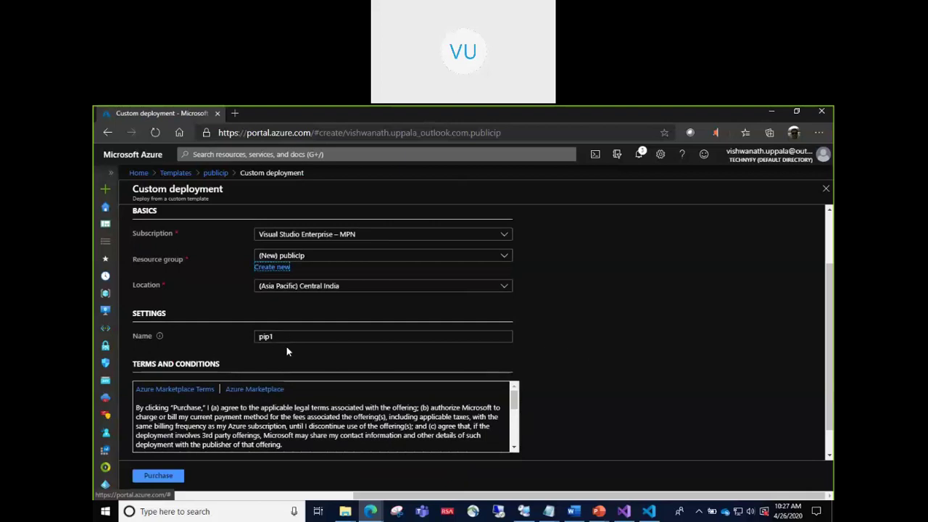
pyautogui.scroll(-1, 301, 344)
pyautogui.moveTo(296, 307); pyautogui.dragTo(215, 310)
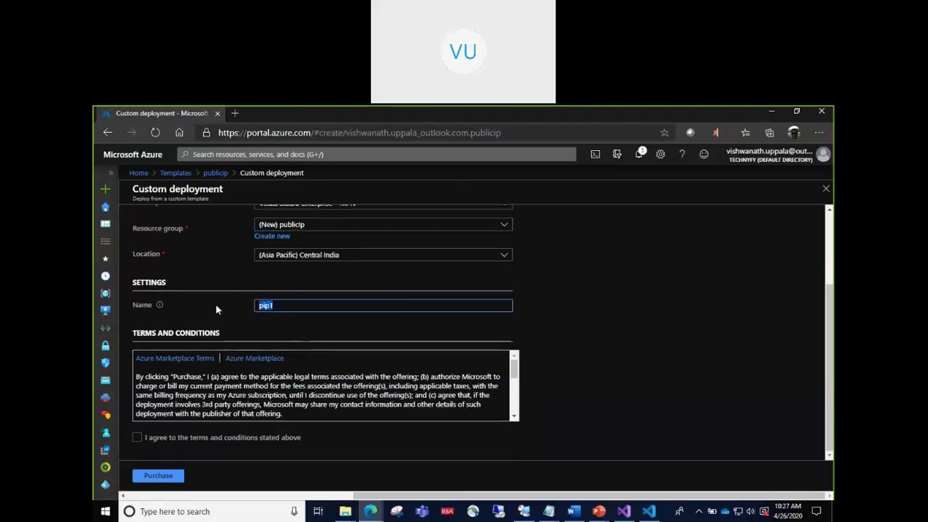
pyautogui.write('asi')
pyautogui.press('BackSpace')
pyautogui.press('BackSpace')
pyautogui.write('ipv4publicip')
# - Agree to the terms and conditions, submit the deployment and check its progress in the notifications
pyautogui.click(140, 437)
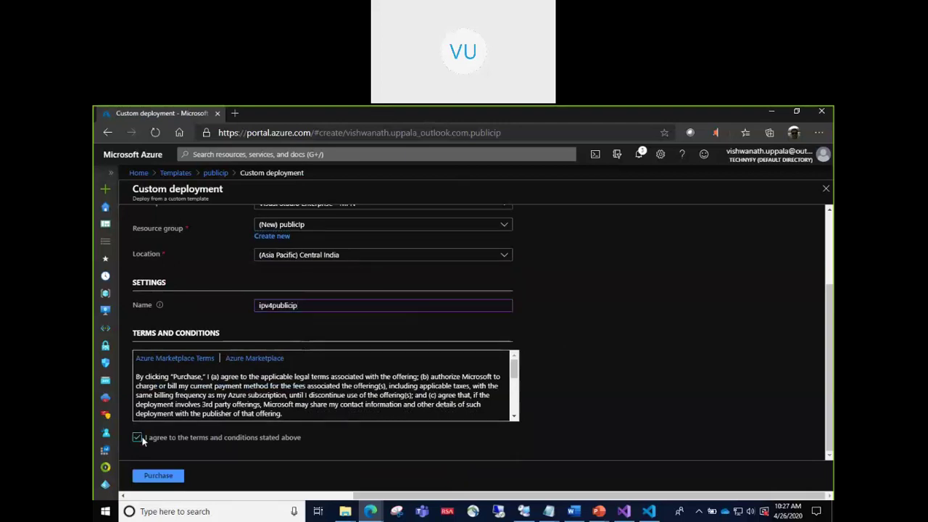
pyautogui.click(170, 477)
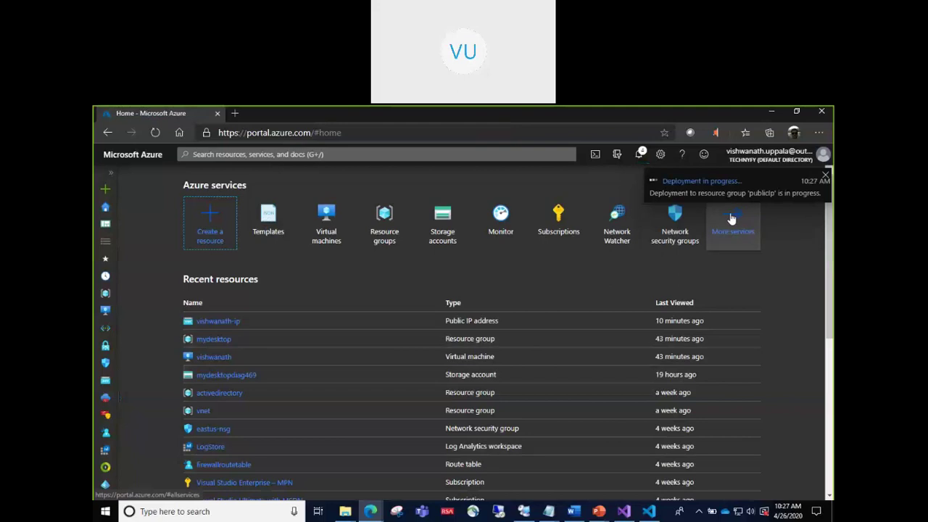
pyautogui.click(639, 156)
pyautogui.click(641, 158)
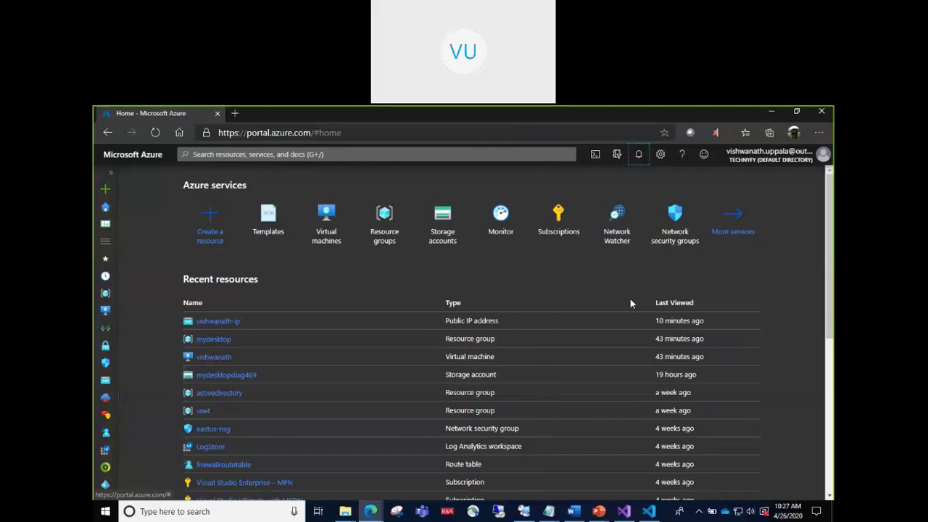
pyautogui.click(637, 159)
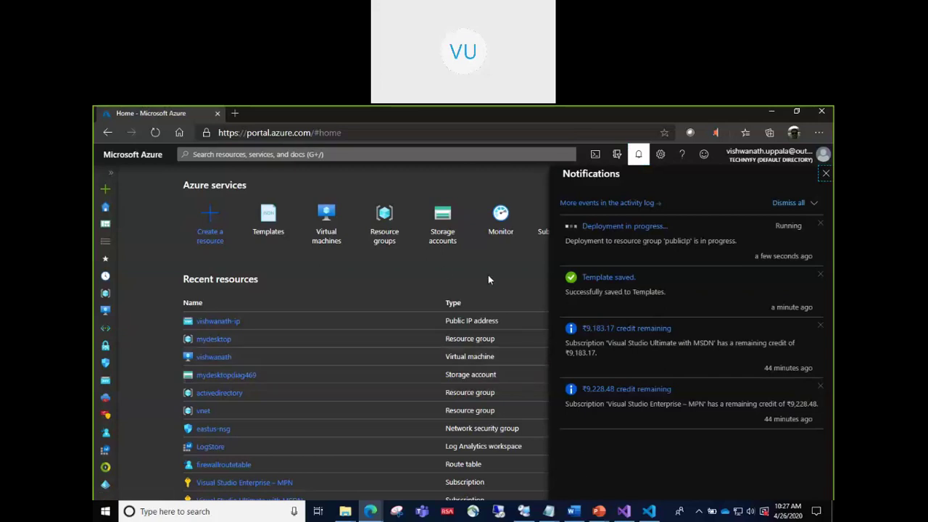
# - Open Azure Cloud Shell at shell.azure.com in a new browser tab
pyautogui.click(234, 113)
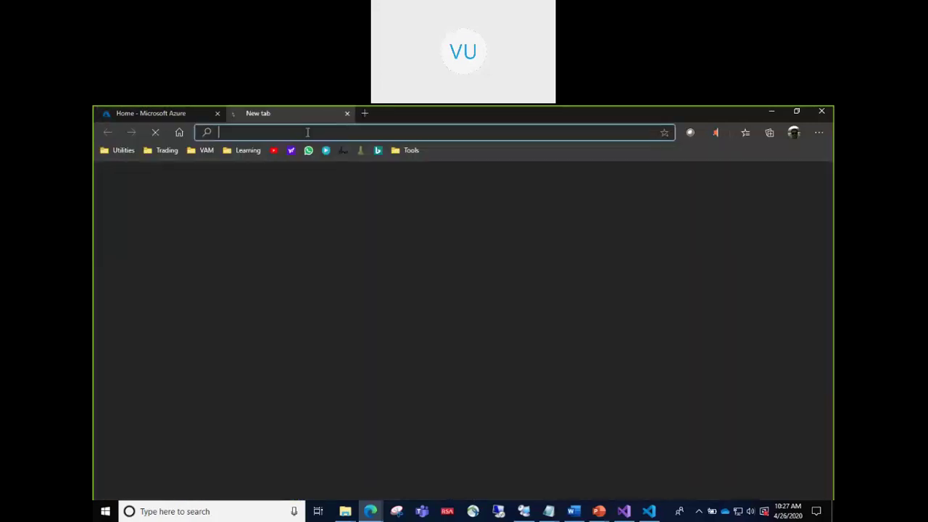
pyautogui.click(307, 132)
pyautogui.write('shell.azure.com')
pyautogui.press('Return')
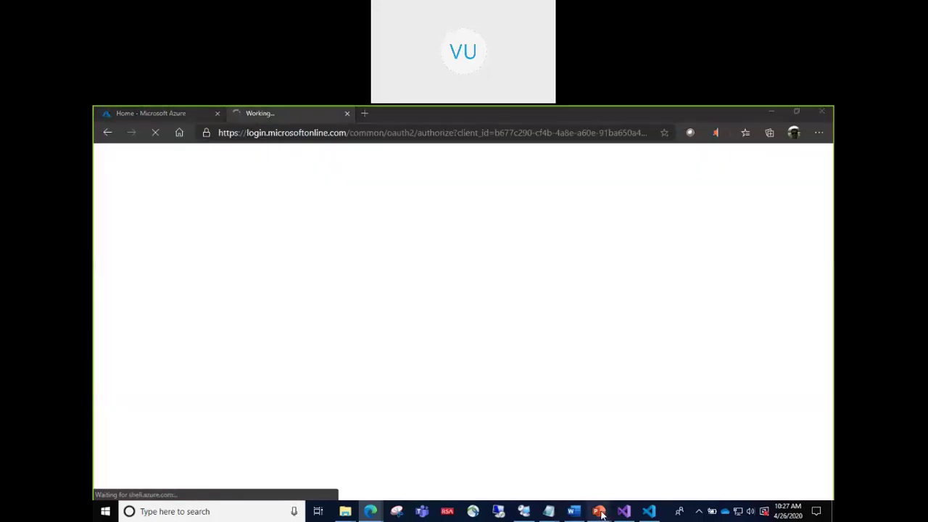
# - Switch to the Module 2 presentation in PowerPoint and show the "Deploy ARM Templates - Powershell" slide
pyautogui.moveTo(599, 511)
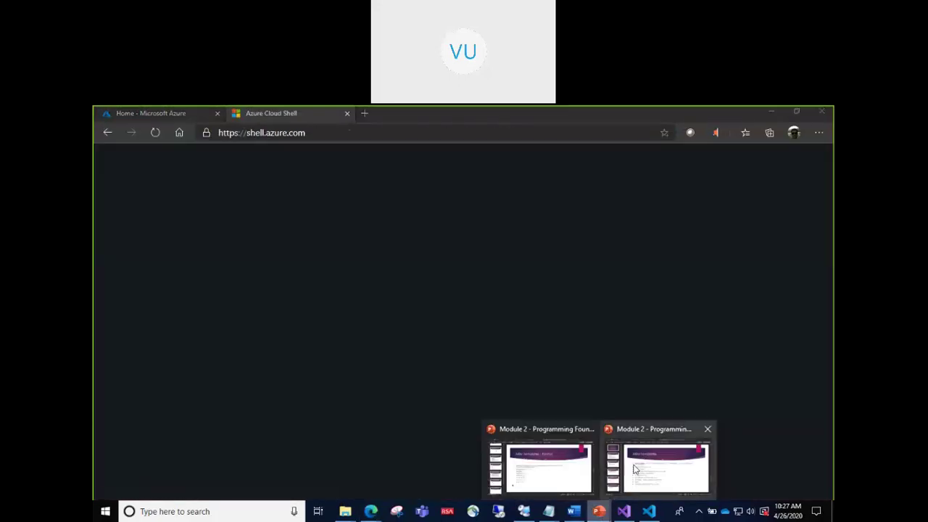
pyautogui.click(518, 463)
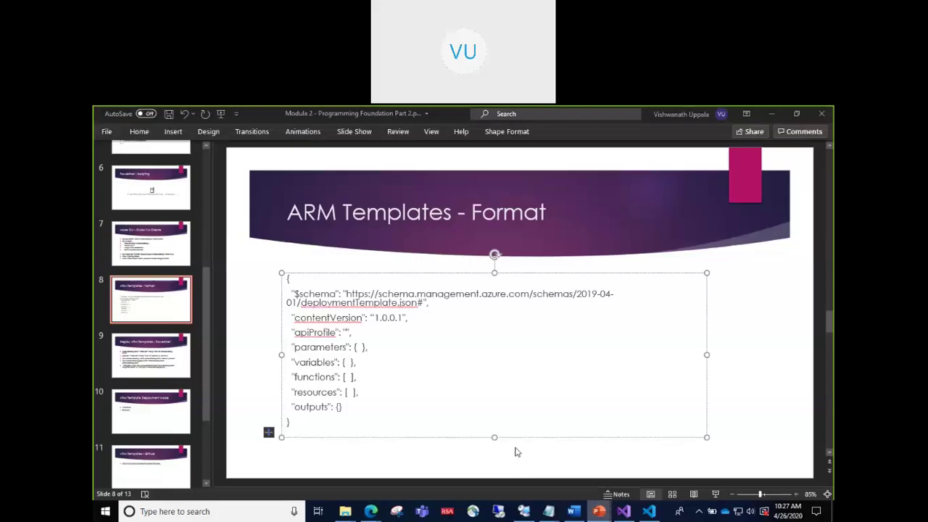
pyautogui.click(161, 362)
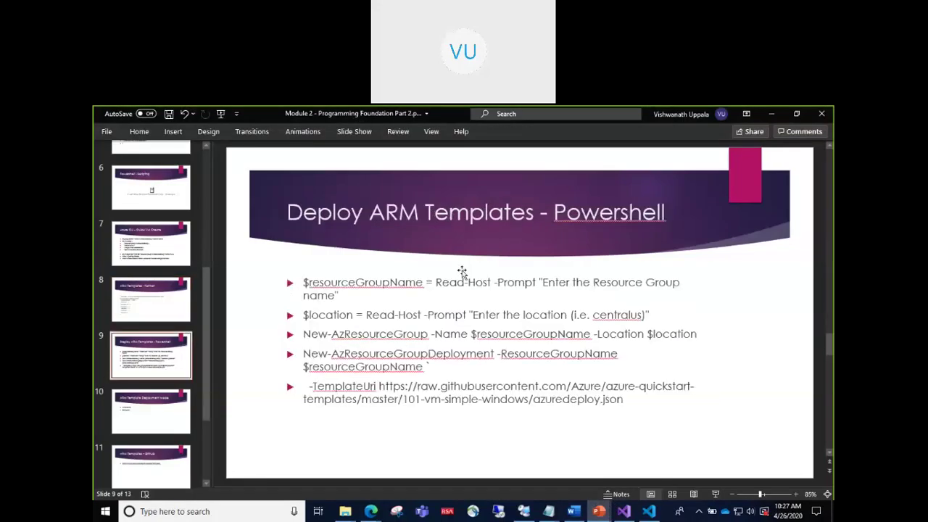
pyautogui.click(578, 220)
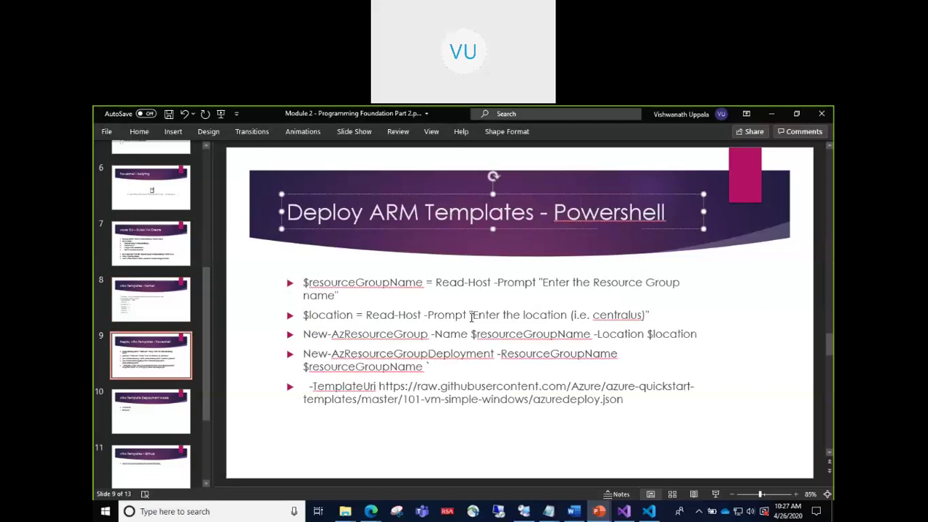
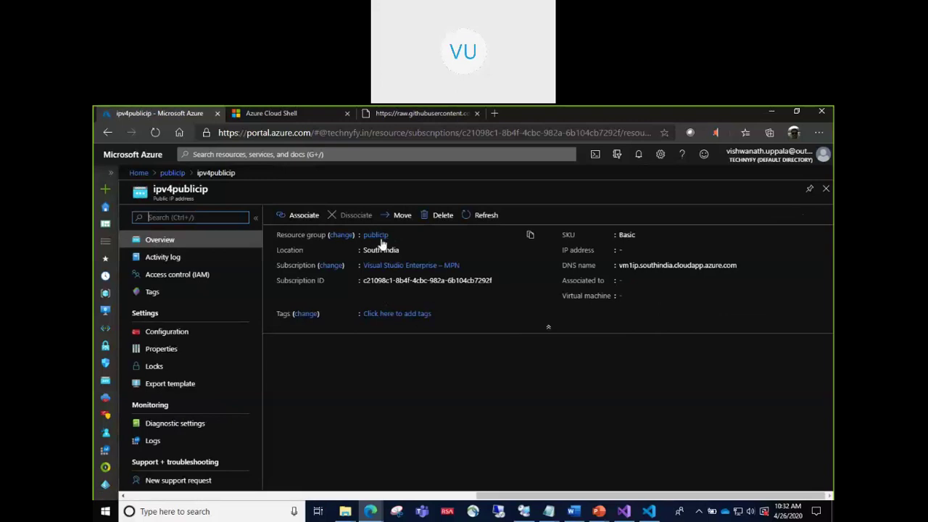
# - Review the deployed ipv4publicip resource's name, location, DNS name and configuration, and return to its resource group
pyautogui.doubleClick(178, 189)
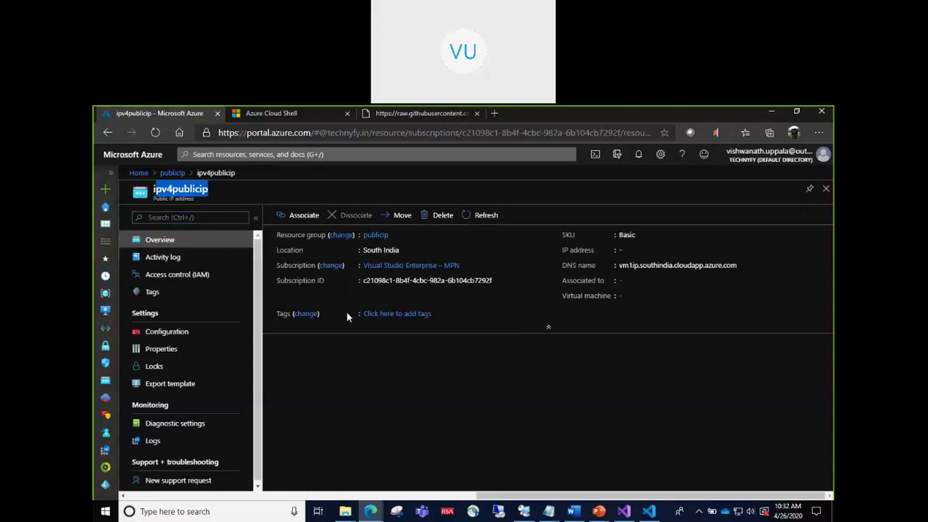
pyautogui.moveTo(364, 250); pyautogui.dragTo(398, 250)
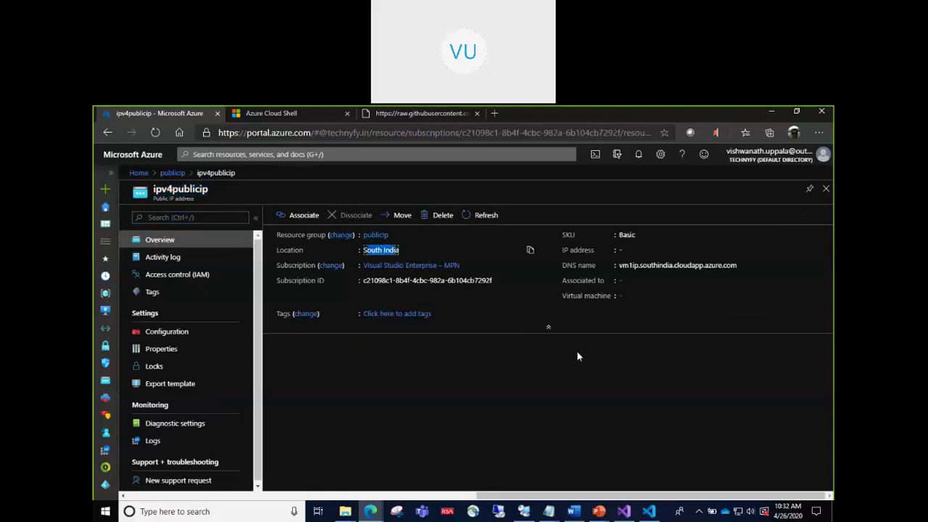
pyautogui.moveTo(620, 266); pyautogui.dragTo(735, 265)
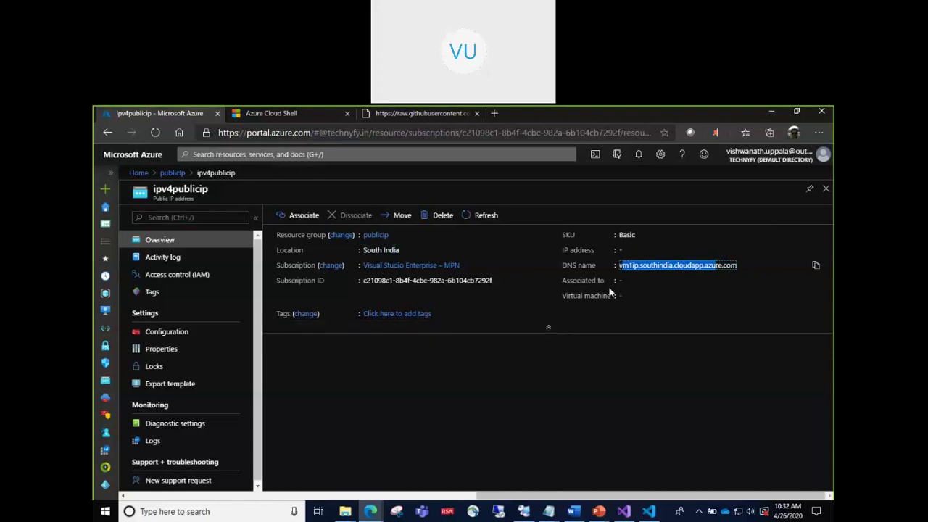
pyautogui.click(185, 334)
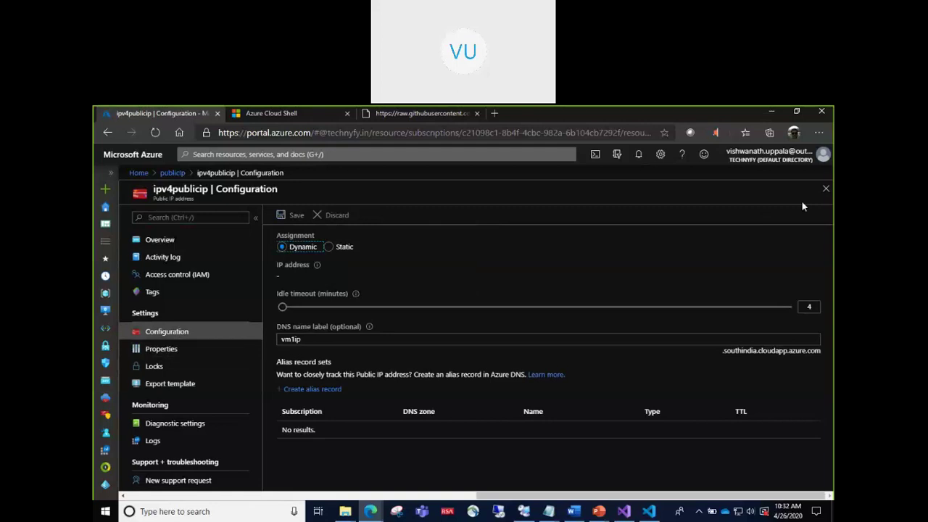
pyautogui.click(824, 189)
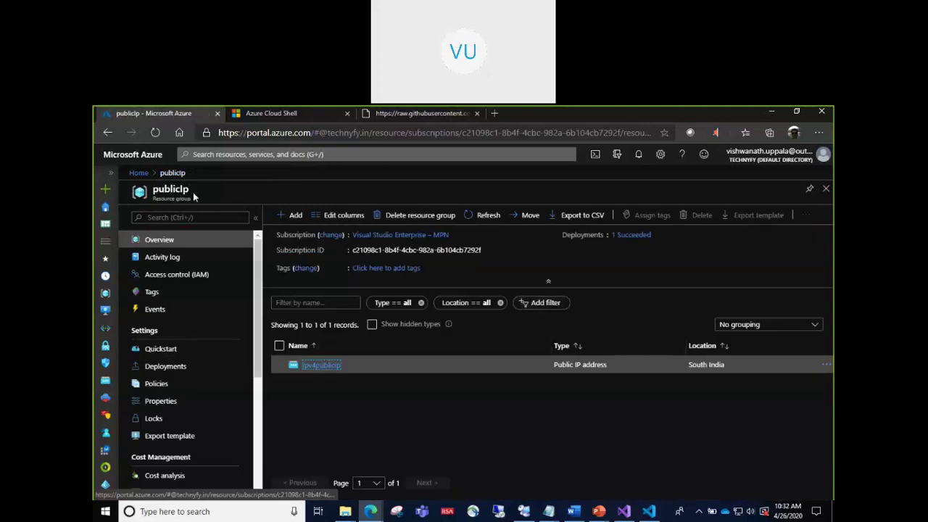
# - In Azure Cloud Shell, list the deployment commands by running Get-Command -Noun *Deployment, using the slide's cmdlet name as reference
pyautogui.click(275, 113)
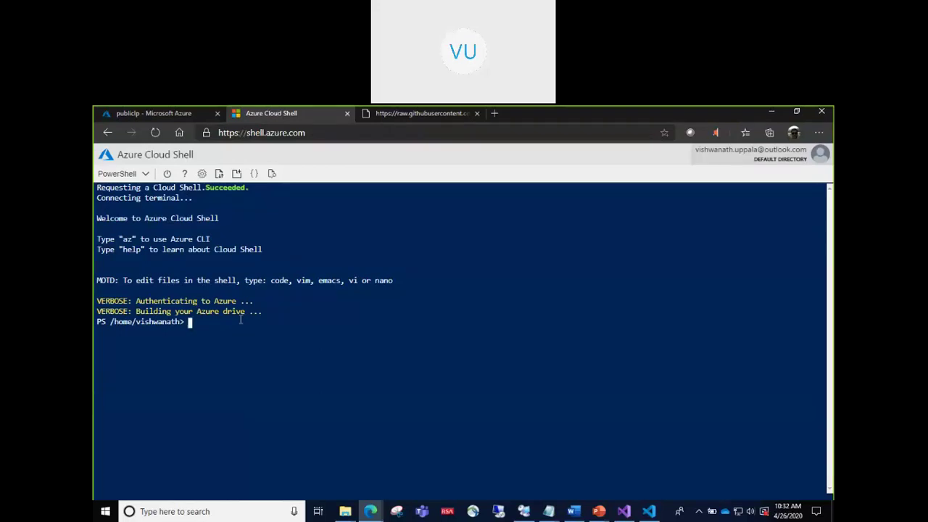
pyautogui.hotkey('alt', 'Tab')
pyautogui.hotkey('alt', 'Tab')
pyautogui.write('Get-Command')
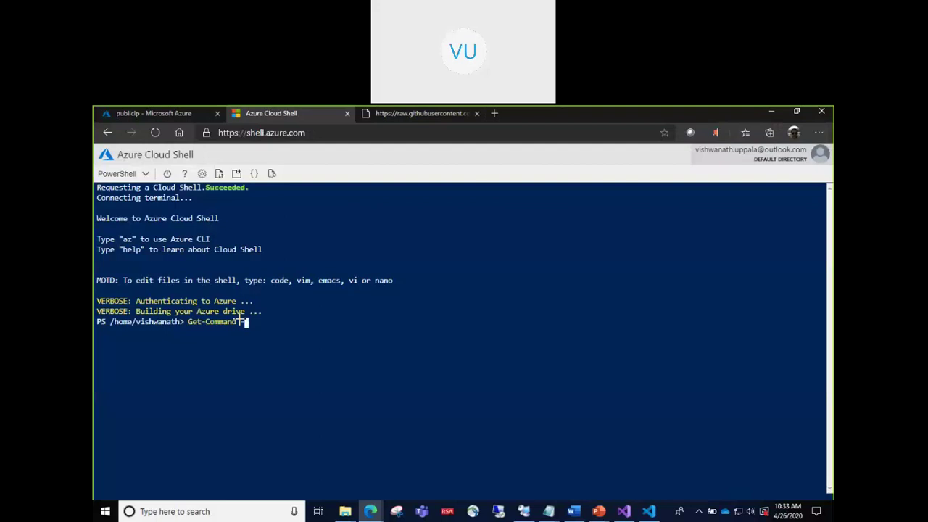
pyautogui.write('-Noun')
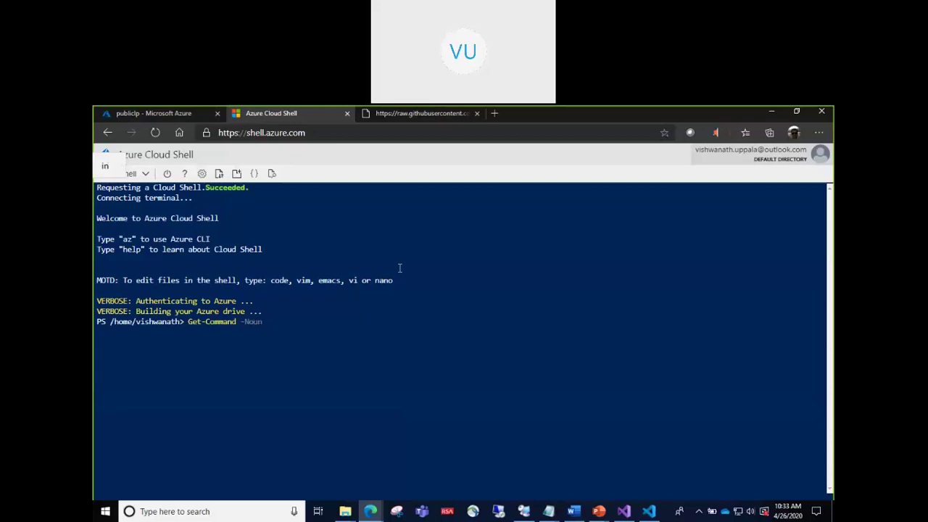
pyautogui.hotkey('alt', 'Tab')
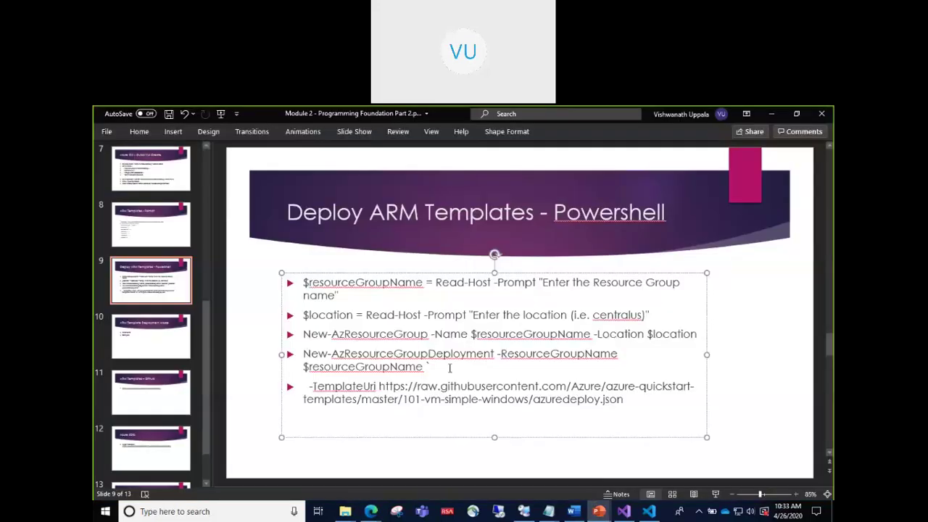
pyautogui.doubleClick(439, 353)
pyautogui.hotkey('alt', 'Tab')
pyautogui.write('*Deployment')
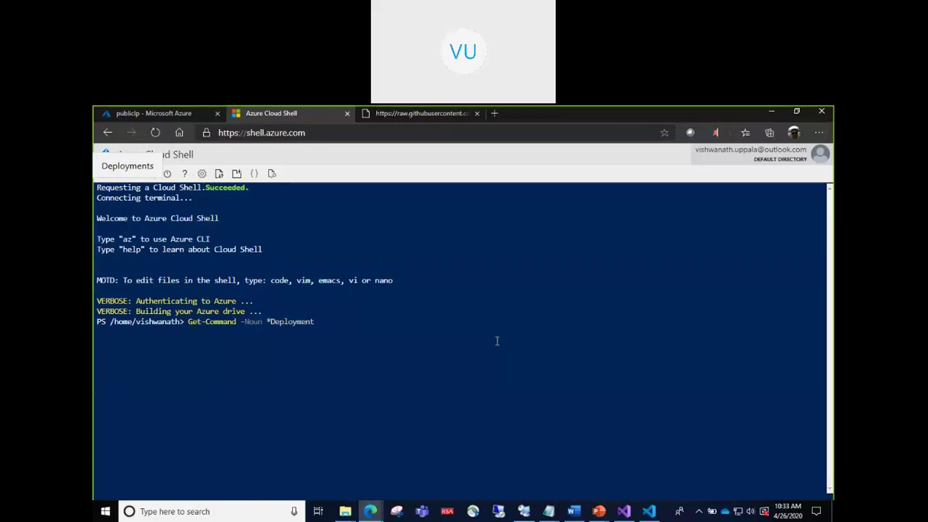
pyautogui.press('Return')
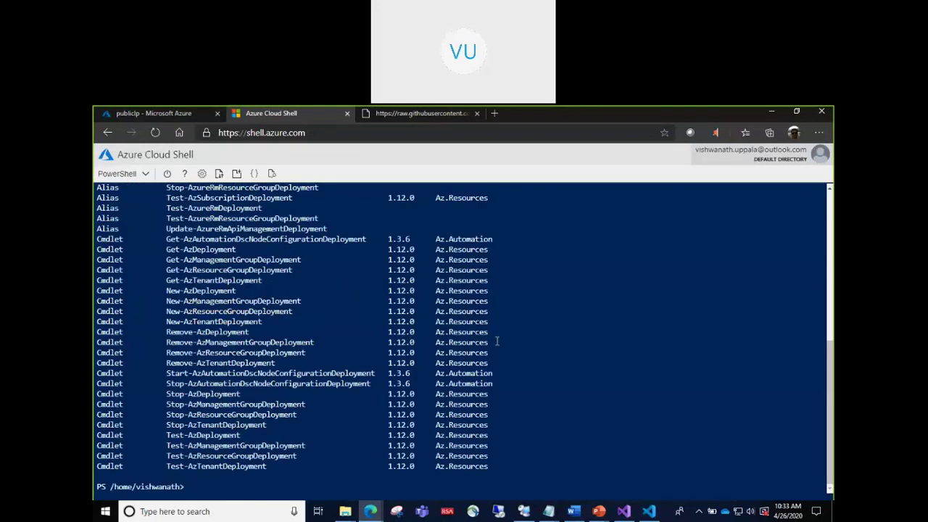
# - Examine the listed deployment commands from the start of the output, highlighting the Get-AzSubscriptionDeployment alias
pyautogui.scroll(5, 340, 375)
pyautogui.scroll(3, 340, 375)
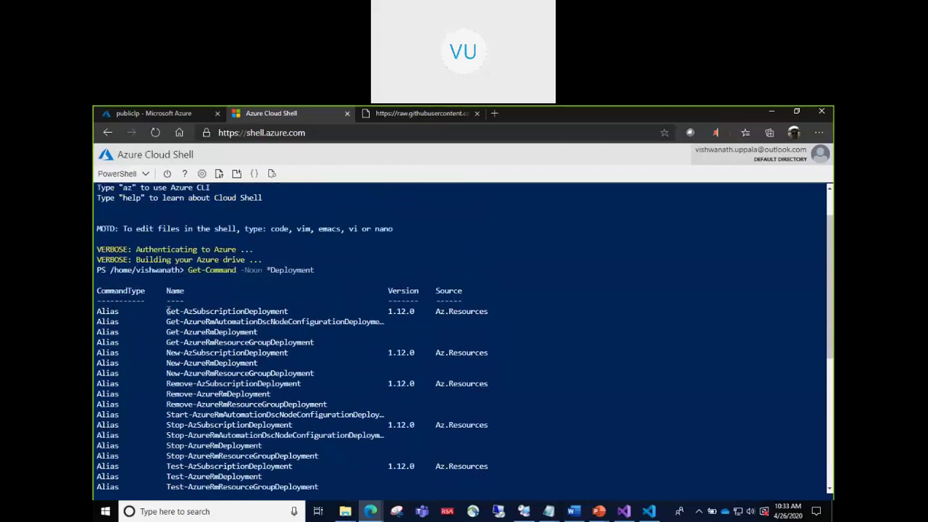
pyautogui.moveTo(167, 311); pyautogui.dragTo(288, 312)
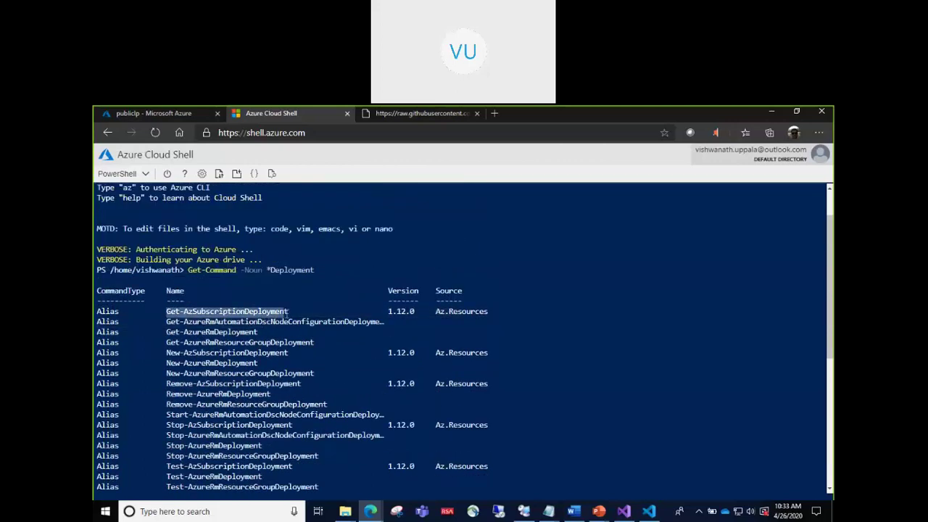
pyautogui.click(289, 311)
pyautogui.scroll(-2, 284, 307)
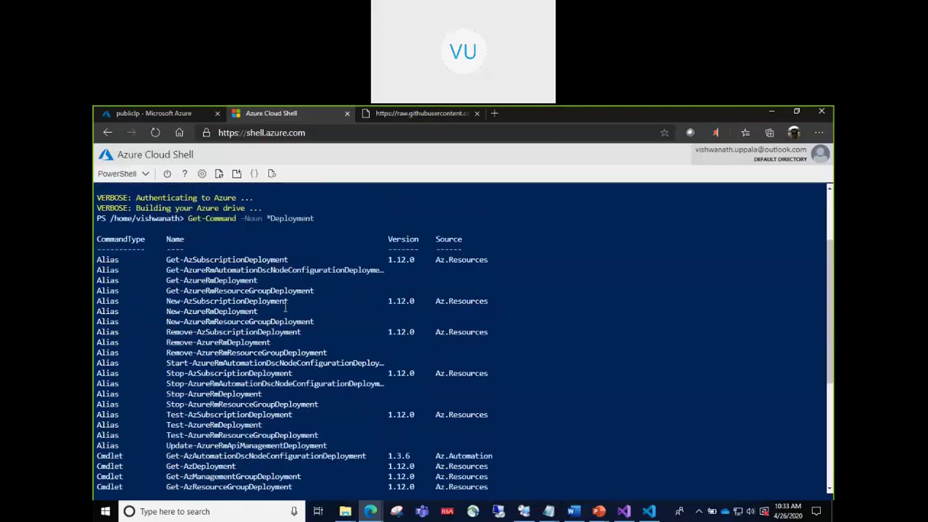
pyautogui.moveTo(185, 258); pyautogui.dragTo(290, 260)
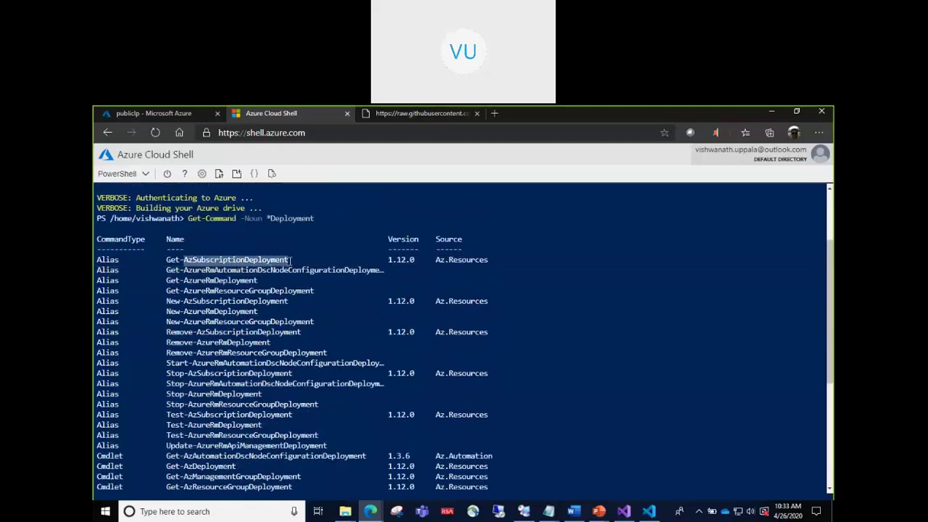
pyautogui.doubleClick(202, 259)
# - Check the New-AzResourceGroupDeployment and -TemplateUri lines on the PowerPoint slide against the Cloud Shell command list
pyautogui.hotkey('alt', 'Tab')
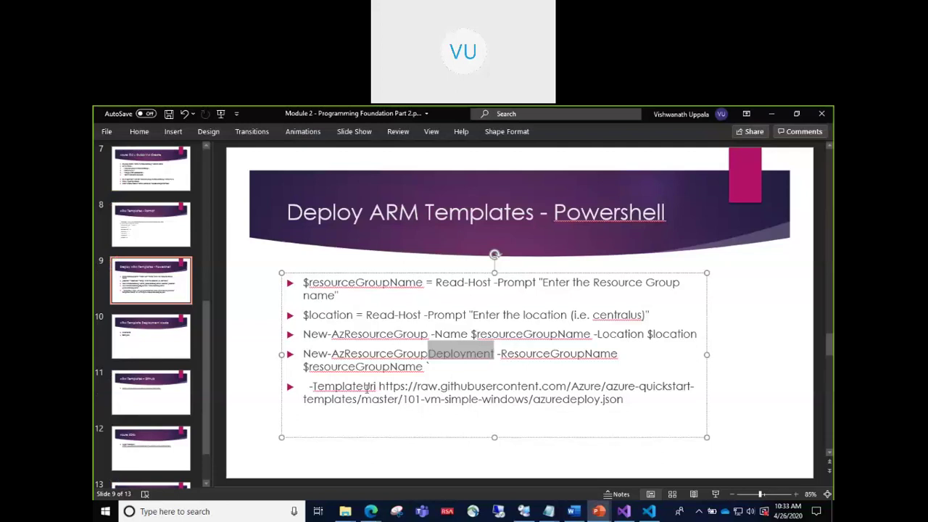
pyautogui.click(356, 385)
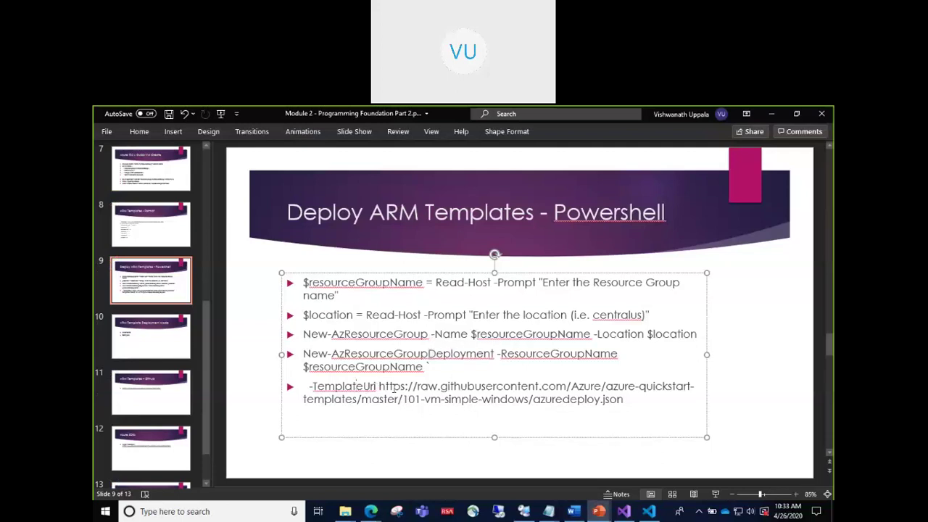
pyautogui.hotkey('alt', 'Tab')
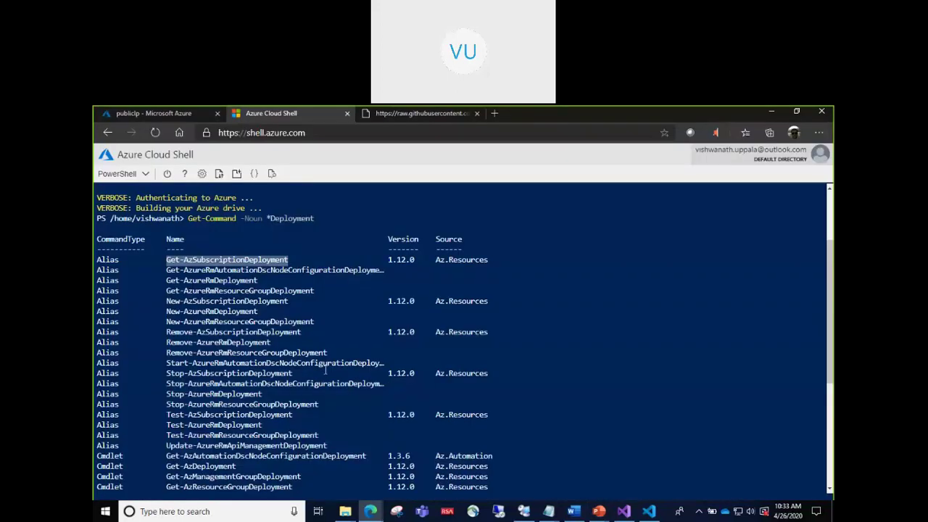
pyautogui.hotkey('alt', 'Tab')
pyautogui.hotkey('alt', 'Tab')
pyautogui.hotkey('alt', 'Tab')
pyautogui.hotkey('alt', 'Tab')
pyautogui.click(267, 252)
# - Find Get-AzResourceGroupDeployment in the cmdlet list, select its name for reuse and return to the prompt
pyautogui.scroll(-5, 267, 252)
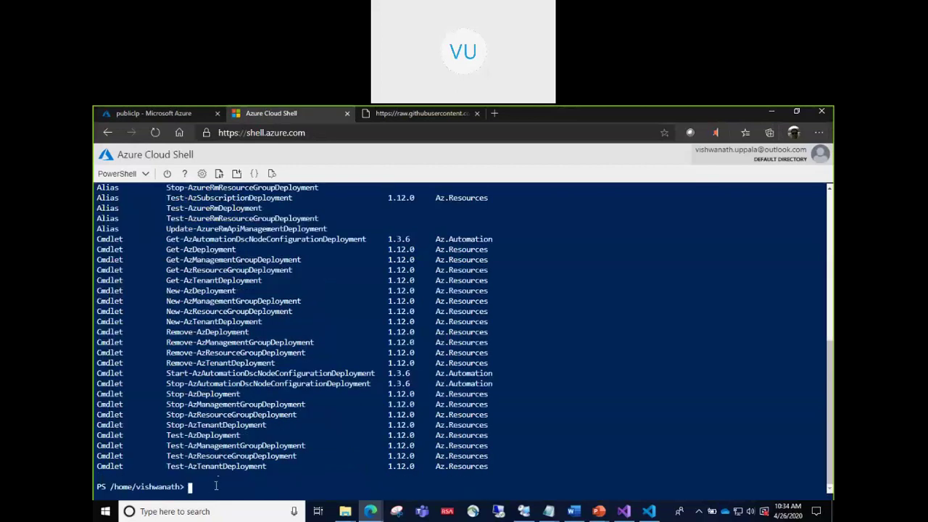
pyautogui.scroll(5, 237, 375)
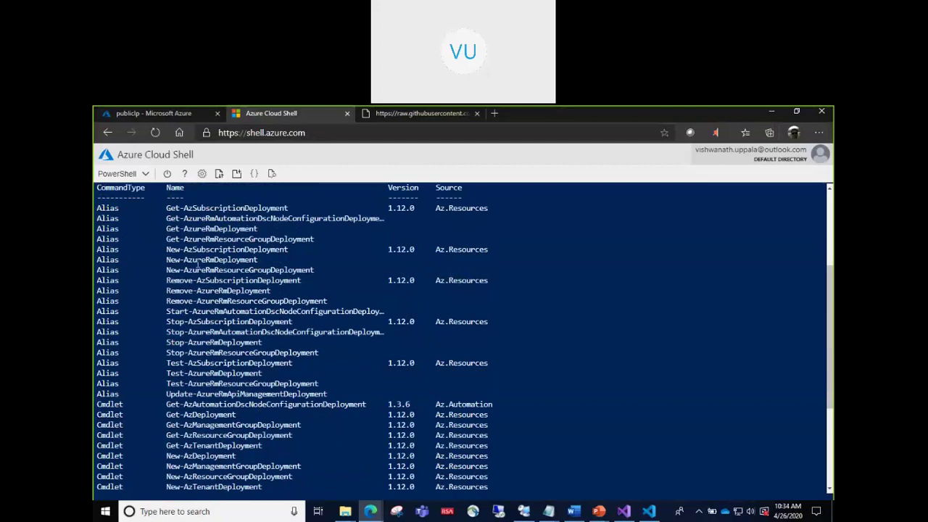
pyautogui.scroll(-4, 203, 285)
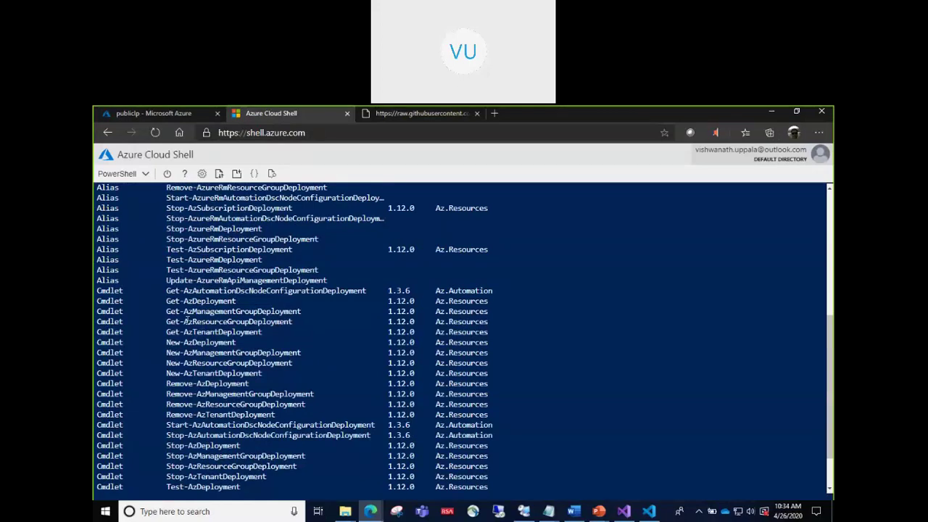
pyautogui.moveTo(167, 321); pyautogui.dragTo(295, 320)
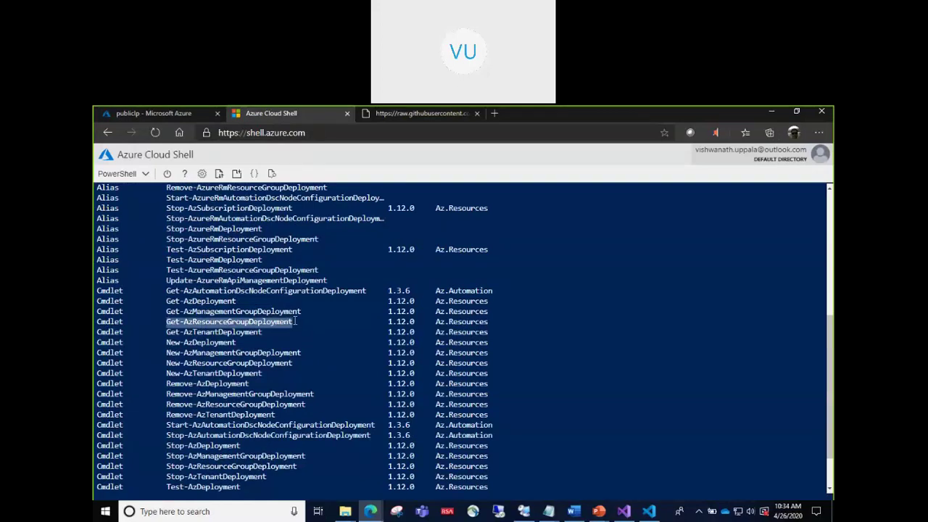
pyautogui.click(230, 479)
pyautogui.scroll(-2, 224, 481)
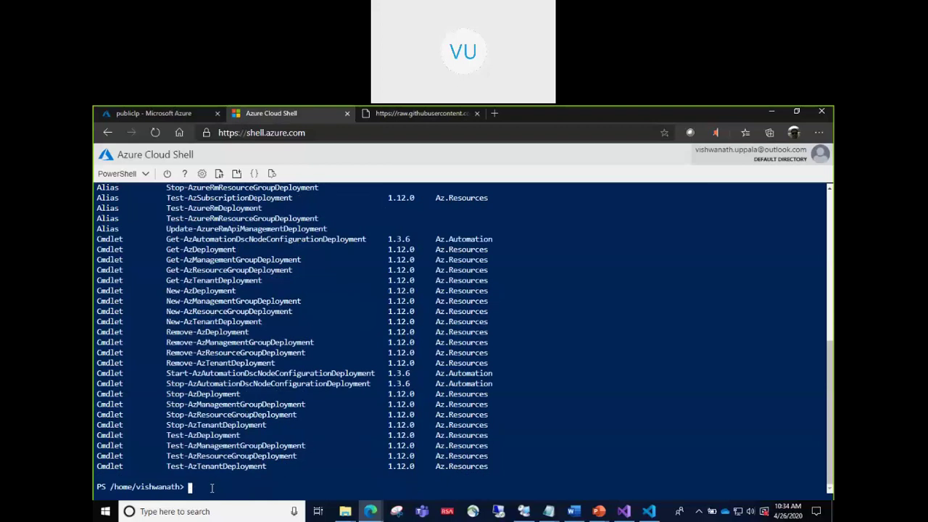
# - Try to show the usage examples of Get-AzResourceGroupDeployment with Get-Help and the -Examples option
pyautogui.write('Get-Help')
pyautogui.press('BackSpace')
pyautogui.write('Get-AzResourceGroupDeployment')
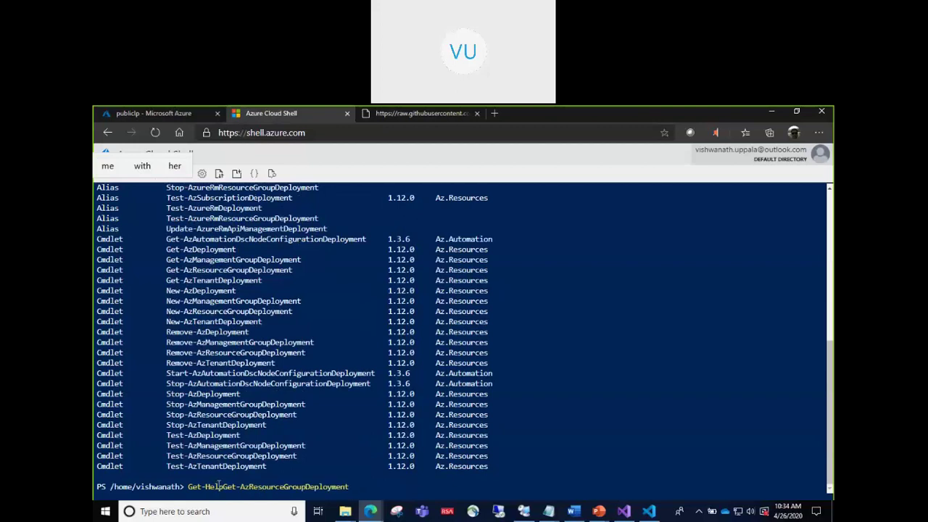
pyautogui.write('-')
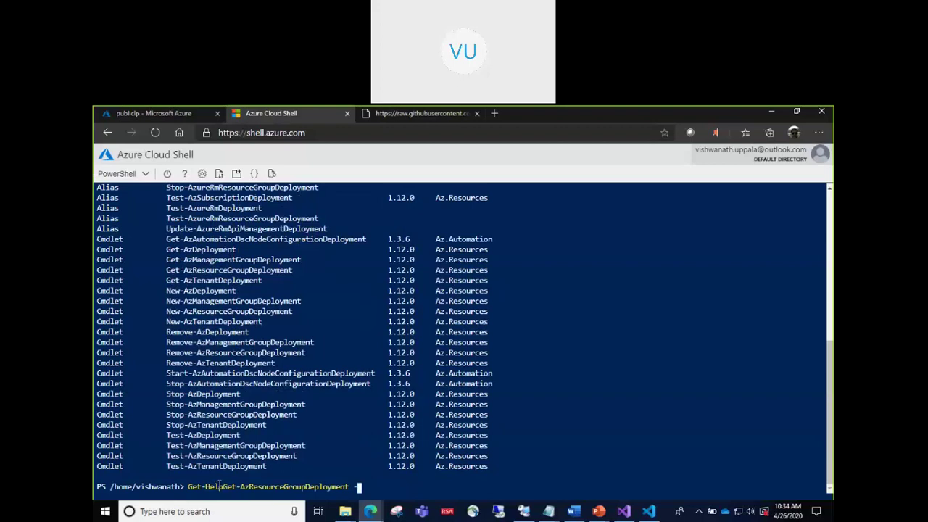
pyautogui.write('xam')
pyautogui.press('BackSpace')
pyautogui.press('BackSpace')
pyautogui.press('BackSpace')
pyautogui.write('Examp')
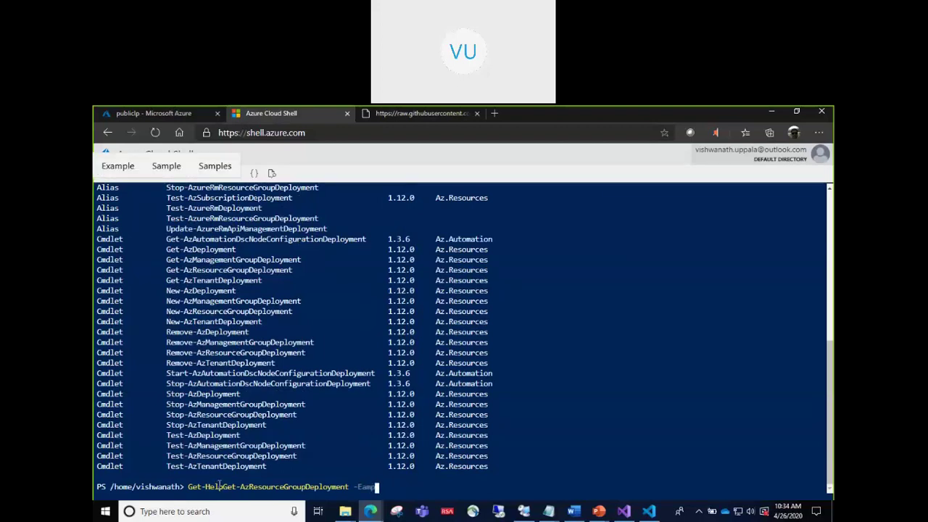
pyautogui.write('les')
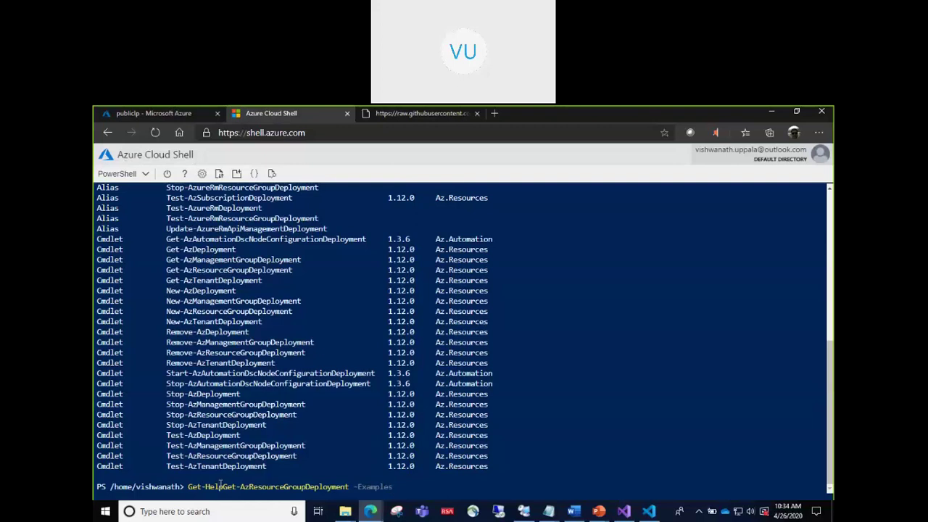
pyautogui.press('Return')
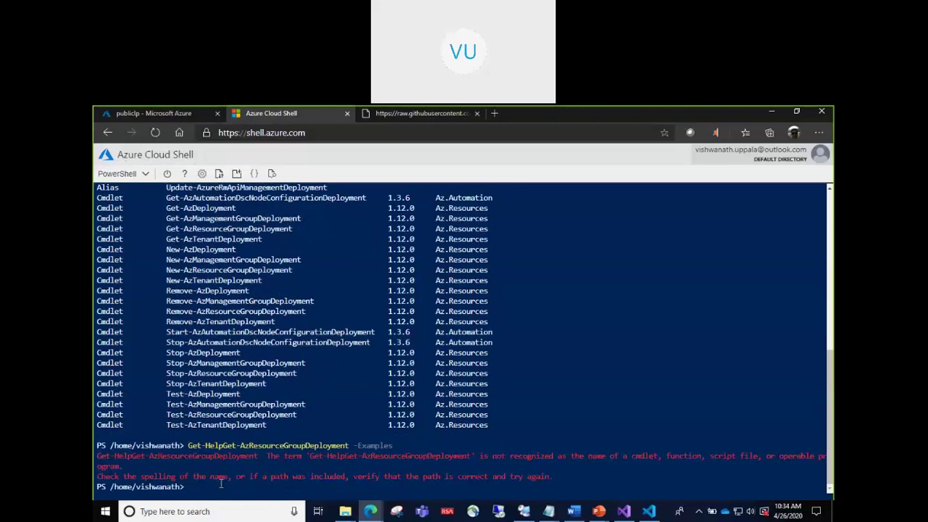
# - Recall the last command, add the missing space after Get-Help and run Get-Help Get-AzResourceGroupDeployment -Examples
pyautogui.press('Up')
pyautogui.press('Left')
pyautogui.press('Left')
pyautogui.press('Left')
pyautogui.press('Left')
pyautogui.press('Left')
pyautogui.press('Left')
pyautogui.press('Left')
pyautogui.press('Left')
pyautogui.press('Left')
pyautogui.press('Left')
pyautogui.press('Left')
pyautogui.press('Left')
pyautogui.press('Left')
pyautogui.press('Left')
pyautogui.press('Left')
pyautogui.press('Left')
pyautogui.press('Left')
pyautogui.press('Left')
pyautogui.press('Left')
pyautogui.press('Left')
pyautogui.press('Left')
pyautogui.press('Left')
pyautogui.press('Return')
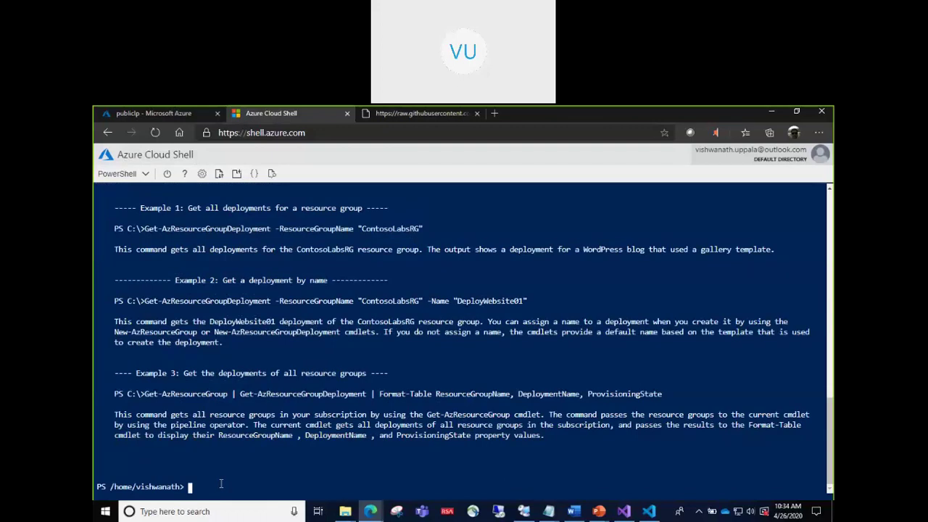
# - Review the Get-AzResourceGroupDeployment examples, highlighting the cmdlet, its -ResourceGroupName parameter and the get-by-name example
pyautogui.scroll(2, 339, 389)
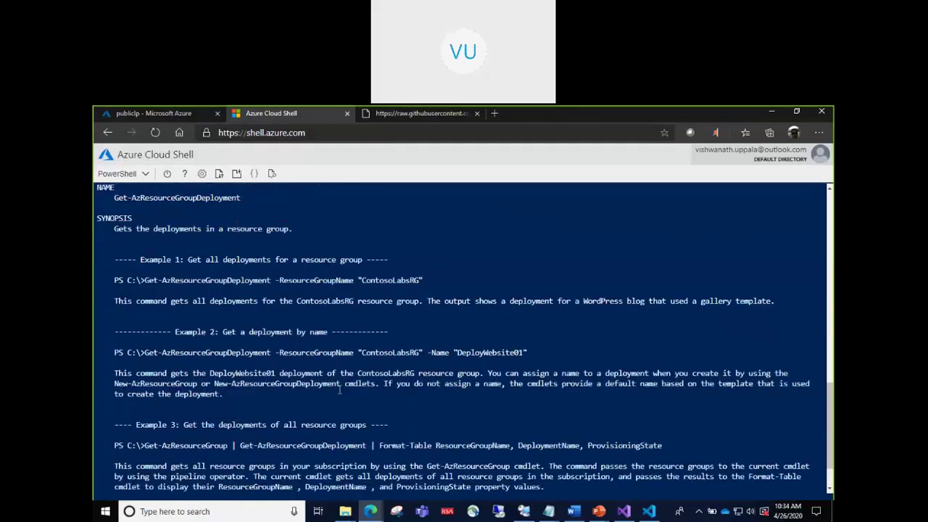
pyautogui.scroll(-2, 338, 389)
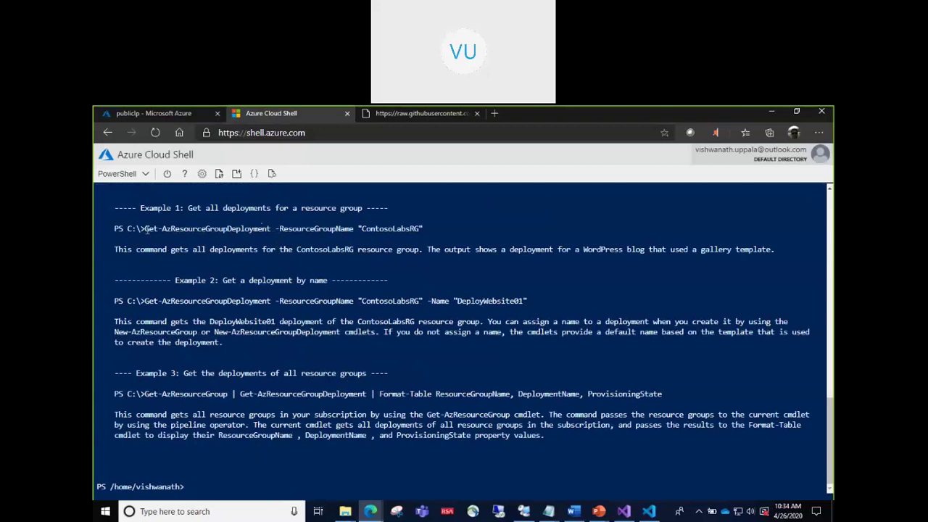
pyautogui.moveTo(145, 229); pyautogui.dragTo(242, 230)
pyautogui.moveTo(302, 230); pyautogui.dragTo(354, 230)
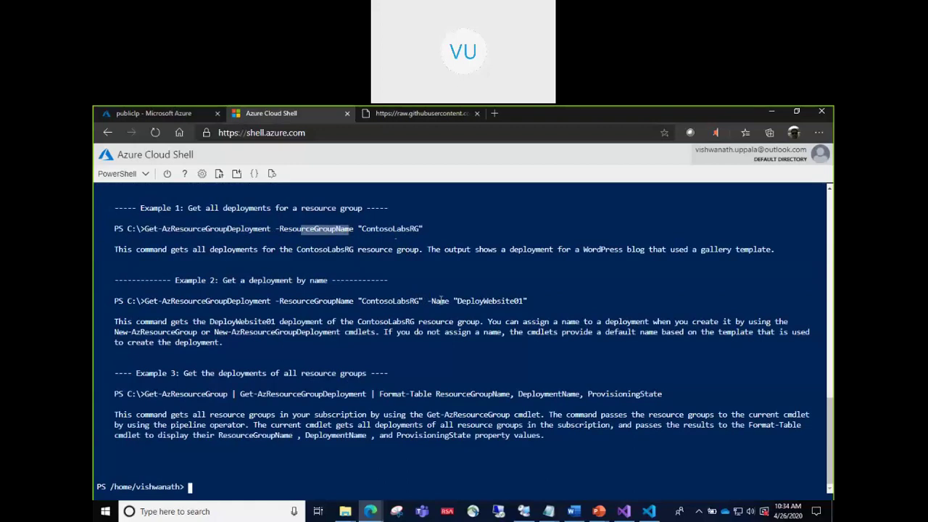
pyautogui.moveTo(145, 299); pyautogui.dragTo(297, 321)
# - Check the cmdlet used on the PowerPoint slide, and copy New-AzResourceGroupDeployment from the Cloud Shell command list
pyautogui.scroll(5, 297, 321)
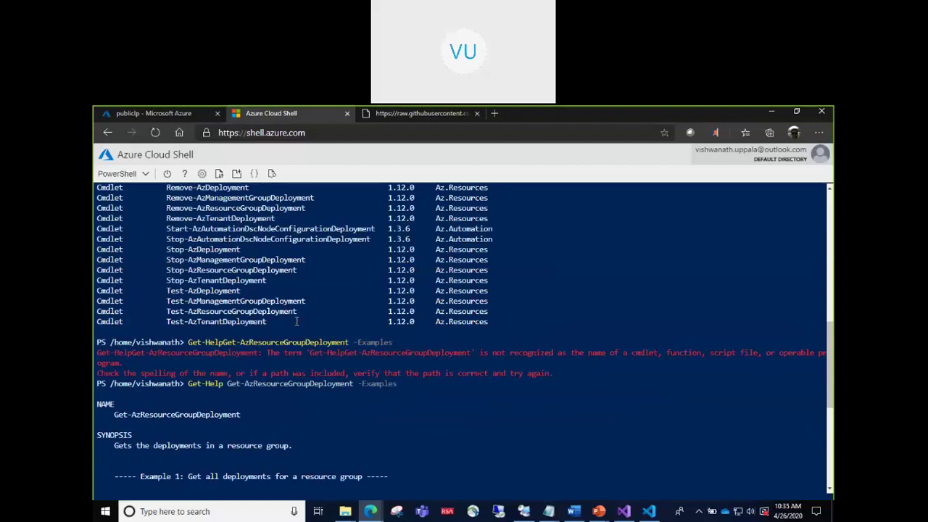
pyautogui.hotkey('alt', 'Tab')
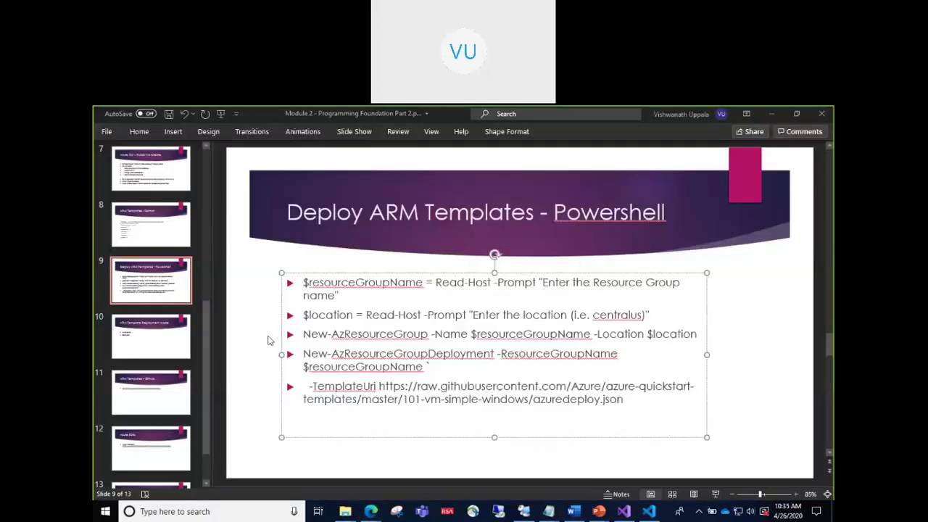
pyautogui.hotkey('alt', 'Tab')
pyautogui.scroll(5, 245, 310)
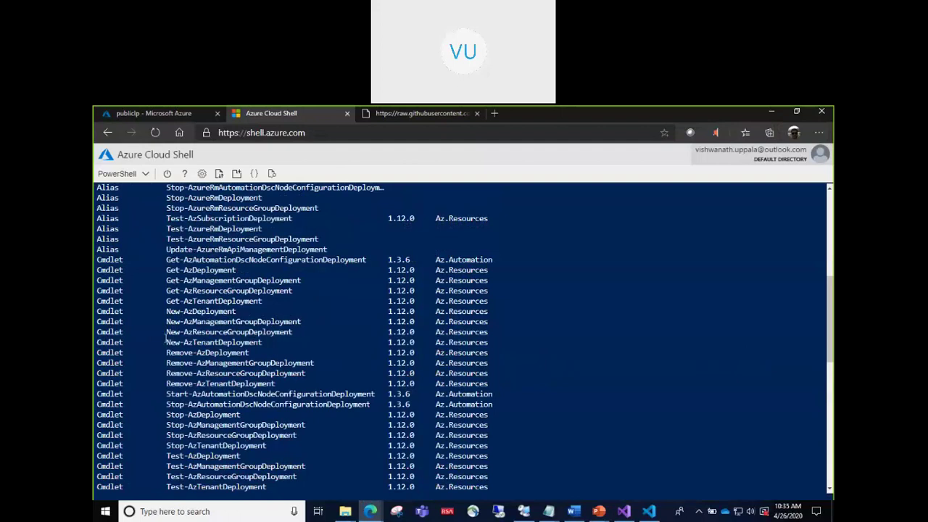
pyautogui.moveTo(168, 331); pyautogui.dragTo(295, 331)
pyautogui.hotkey('ctrl', 'c')
pyautogui.click(293, 332)
# - Show the usage examples of the copied cmdlet by running Get-Help New-AzResourceGroupDeployment -Examples
pyautogui.scroll(-15, 254, 405)
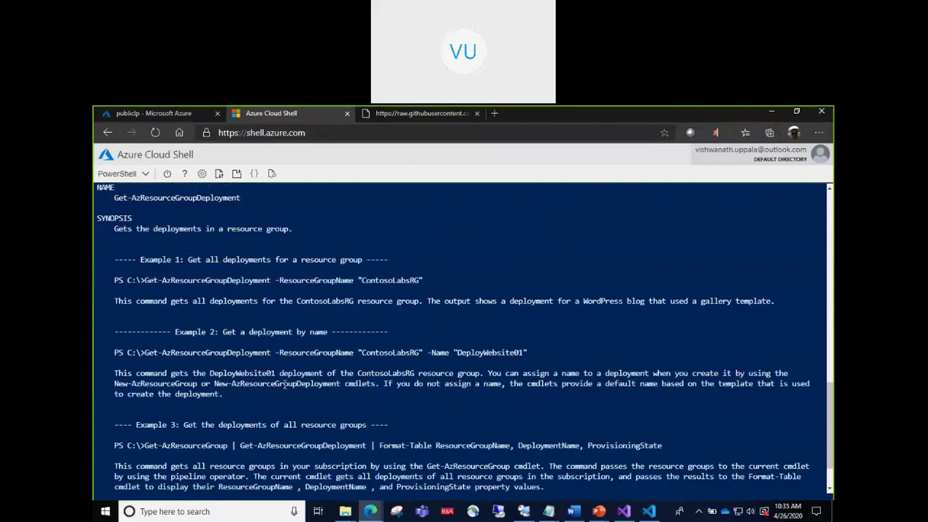
pyautogui.write('Get-Help')
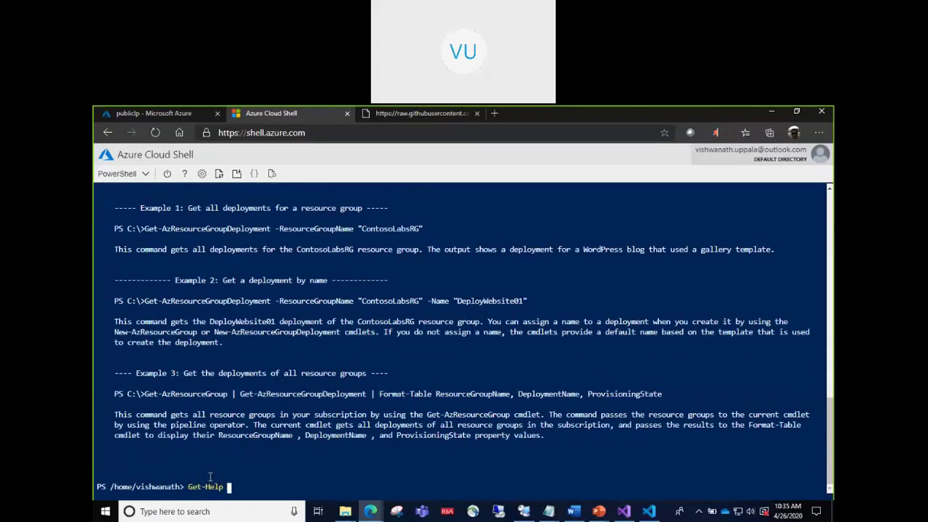
pyautogui.hotkey('ctrl', 'v')
pyautogui.press('BackSpace')
pyautogui.press('BackSpace')
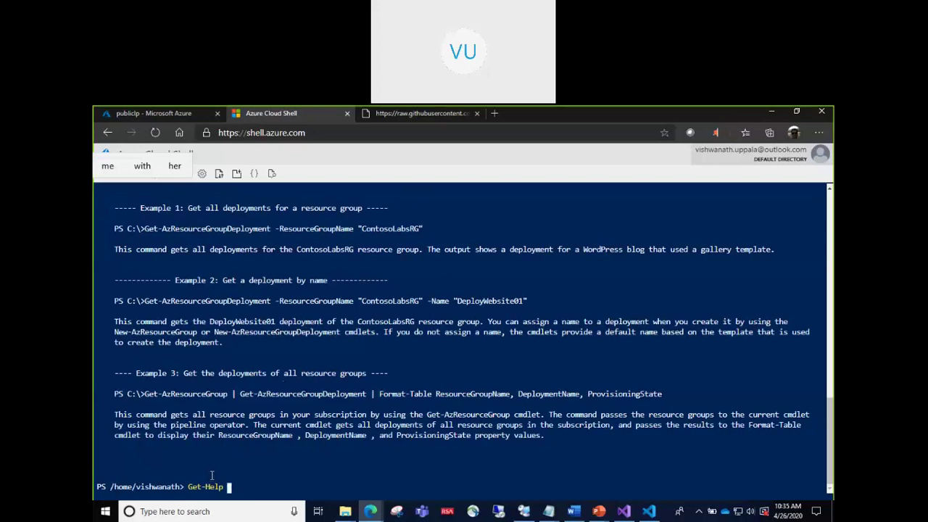
pyautogui.hotkey('ctrl', 'shift', 'v')
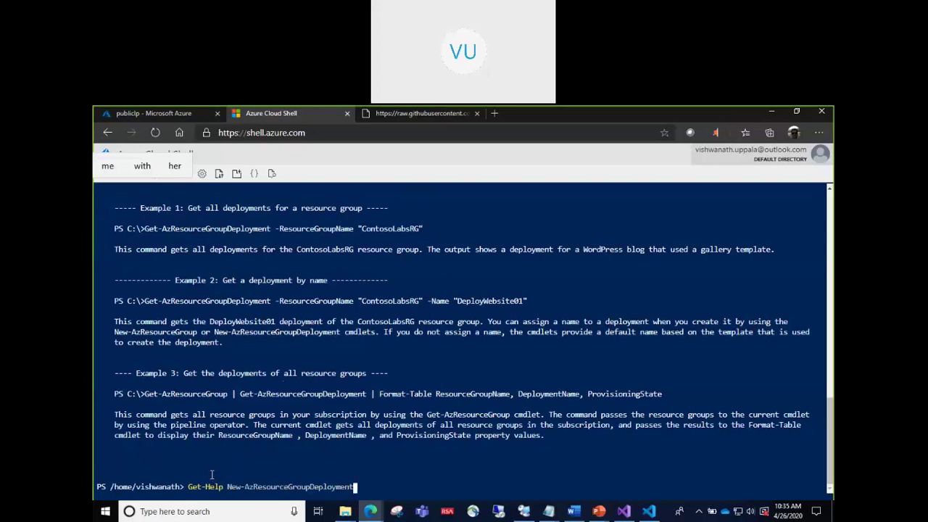
pyautogui.write('-Examples')
pyautogui.press('Return')
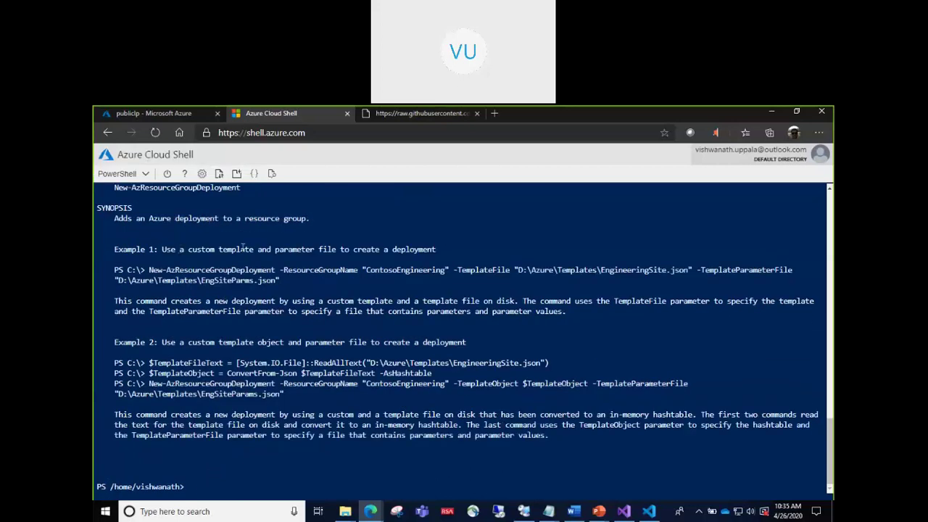
# - Examine Example 1 of New-AzResourceGroupDeployment, highlighting the cmdlet, its -ResourceGroupName value and the -TemplateFile path
pyautogui.moveTo(366, 248); pyautogui.dragTo(434, 249)
pyautogui.moveTo(150, 270); pyautogui.dragTo(368, 270)
pyautogui.doubleClick(399, 269)
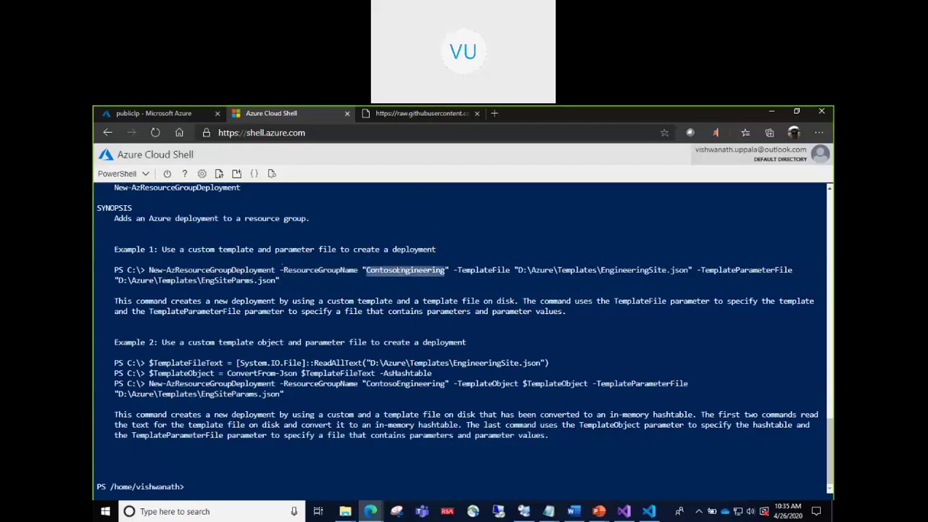
pyautogui.click(226, 270)
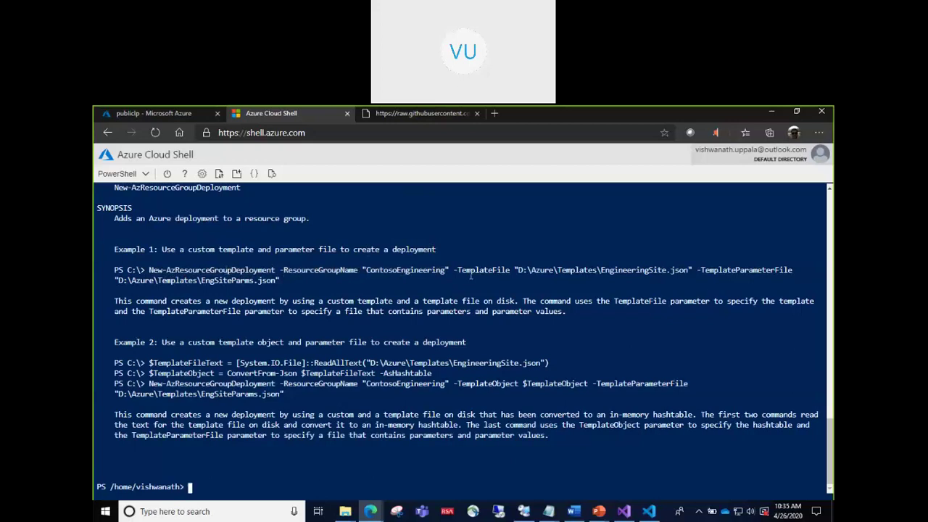
pyautogui.moveTo(519, 270); pyautogui.dragTo(688, 269)
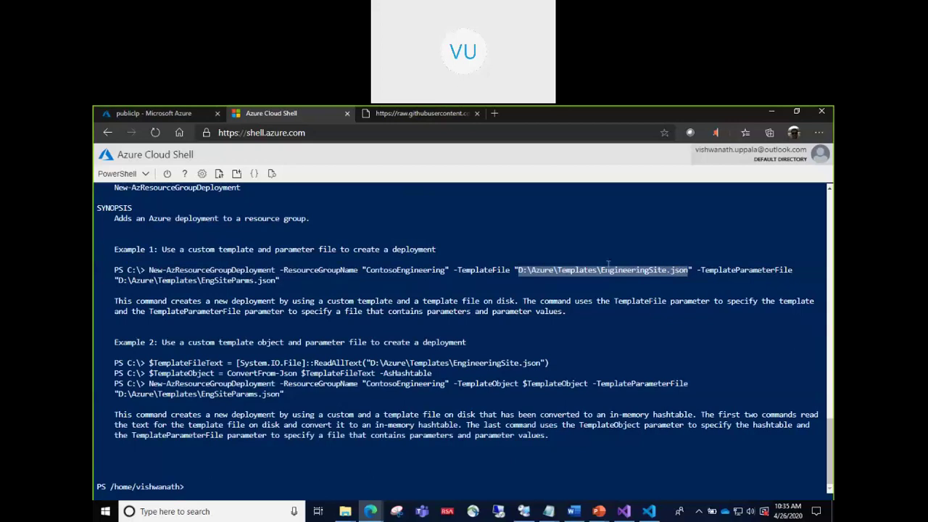
pyautogui.click(520, 270)
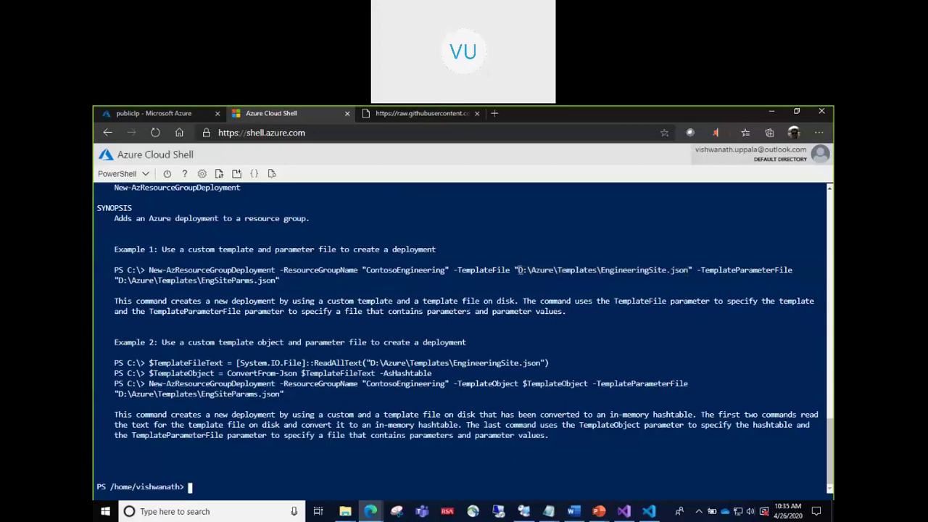
pyautogui.moveTo(521, 269); pyautogui.dragTo(585, 268)
pyautogui.moveTo(676, 268); pyautogui.dragTo(687, 268)
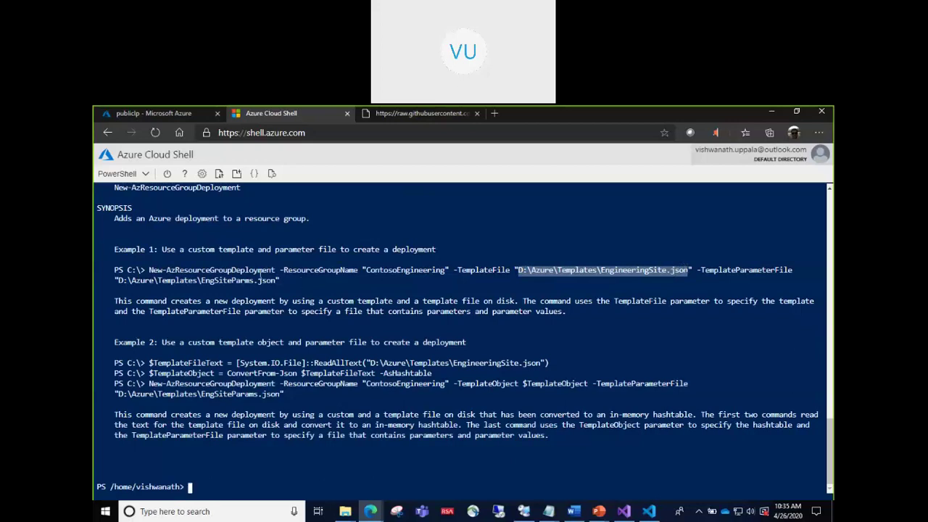
pyautogui.click(519, 271)
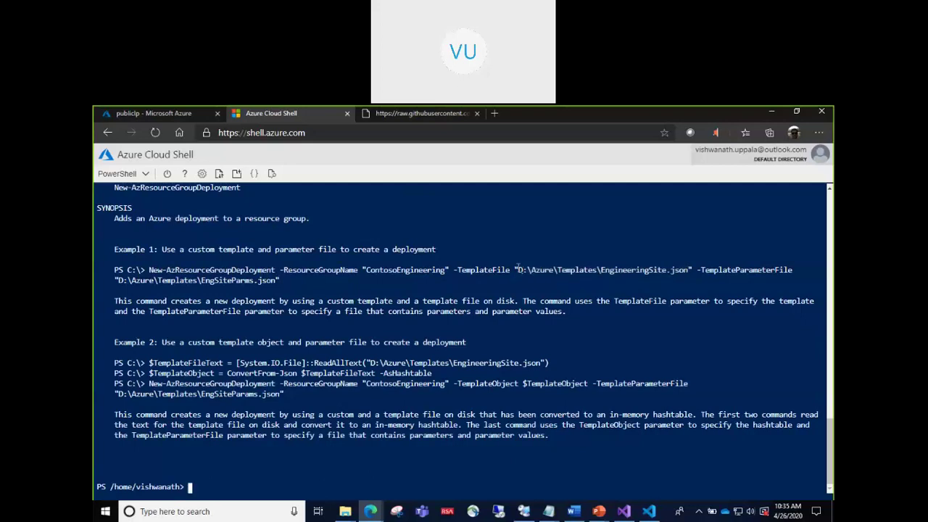
pyautogui.moveTo(517, 271); pyautogui.dragTo(688, 271)
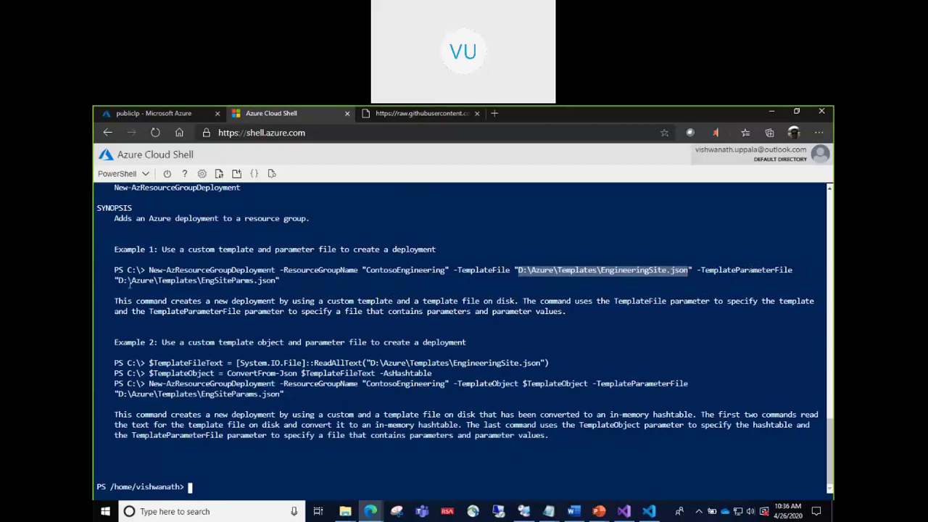
# - Examine the -TemplateParameterFile path in Example 1, highlighting the EngSiteParms.json file location
pyautogui.moveTo(122, 280); pyautogui.dragTo(278, 281)
pyautogui.scroll(2, 460, 303)
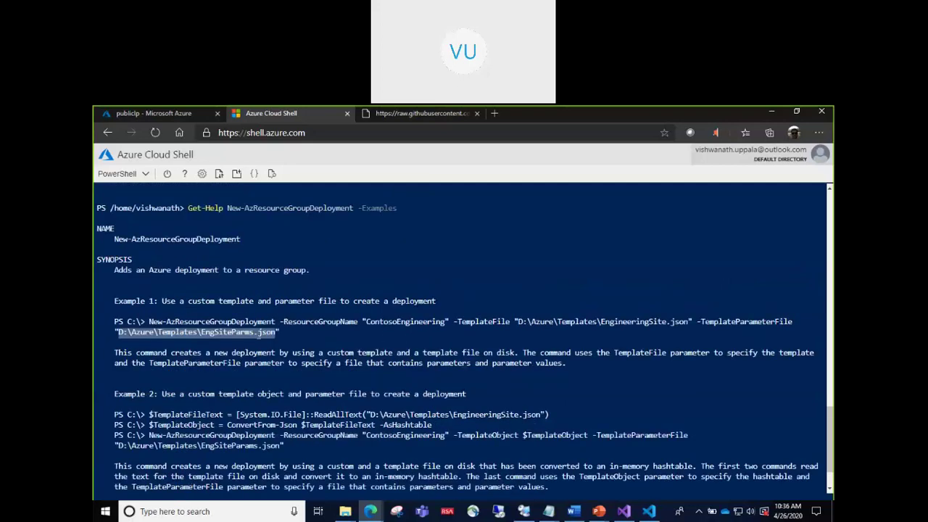
pyautogui.moveTo(239, 332); pyautogui.dragTo(118, 332)
pyautogui.click(145, 326)
pyautogui.scroll(-2, 153, 325)
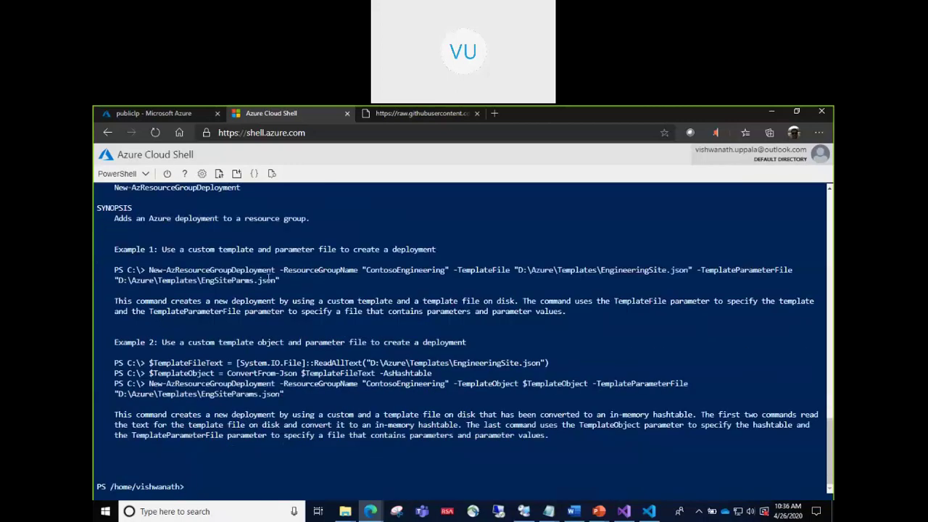
pyautogui.moveTo(288, 272); pyautogui.dragTo(245, 273)
pyautogui.click(246, 272)
# - Examine Example 2's custom template object, highlighting $TemplateFileText, the file path, -TemplateObject with $TemplateObject, and -TemplateParameterFile with its path
pyautogui.moveTo(196, 344); pyautogui.dragTo(284, 346)
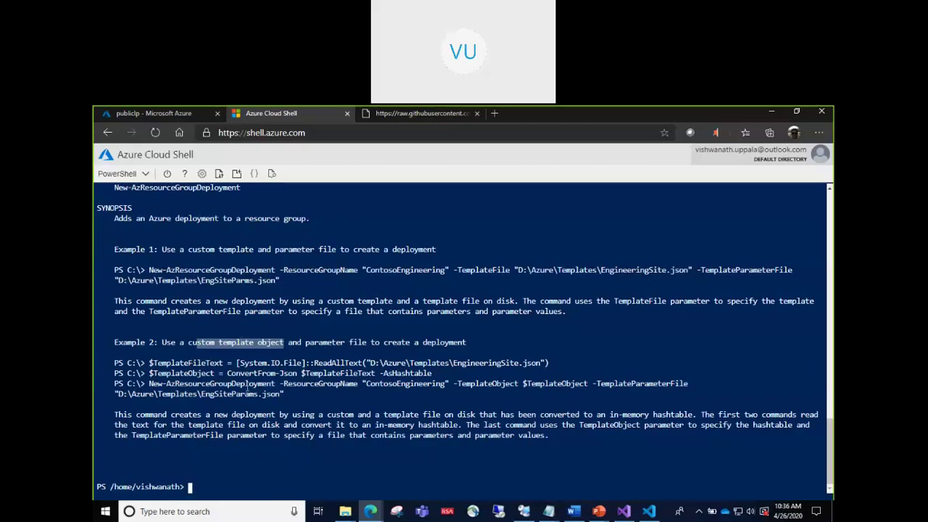
pyautogui.moveTo(150, 362); pyautogui.dragTo(223, 365)
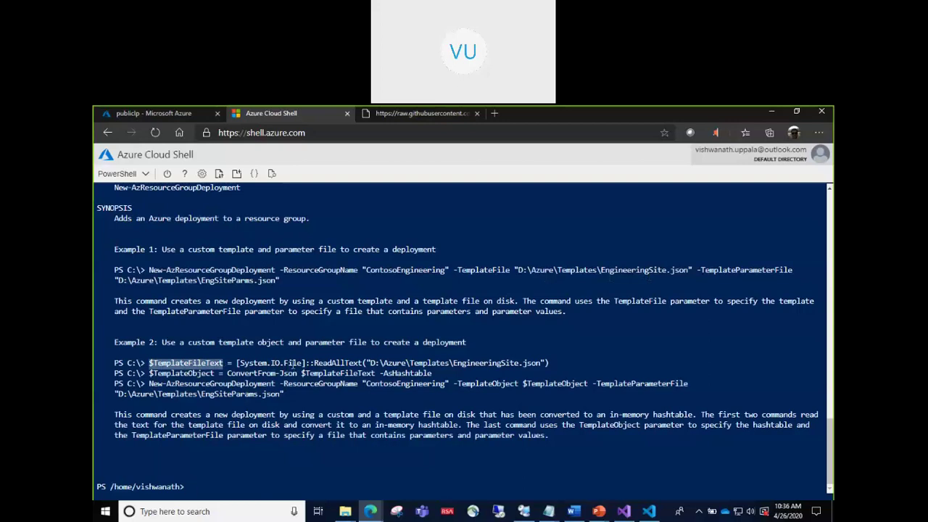
pyautogui.moveTo(427, 362); pyautogui.dragTo(540, 363)
pyautogui.moveTo(147, 360); pyautogui.dragTo(213, 362)
pyautogui.click(210, 362)
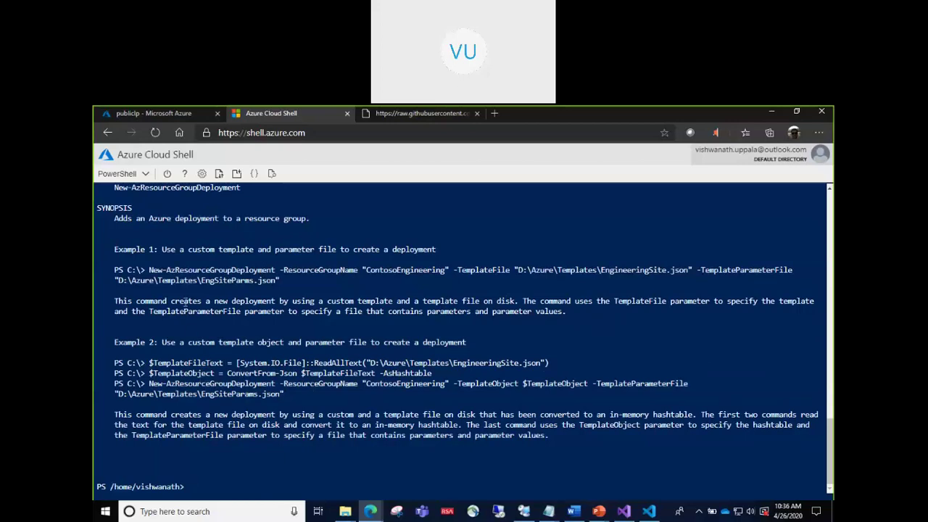
pyautogui.moveTo(184, 270); pyautogui.dragTo(268, 266)
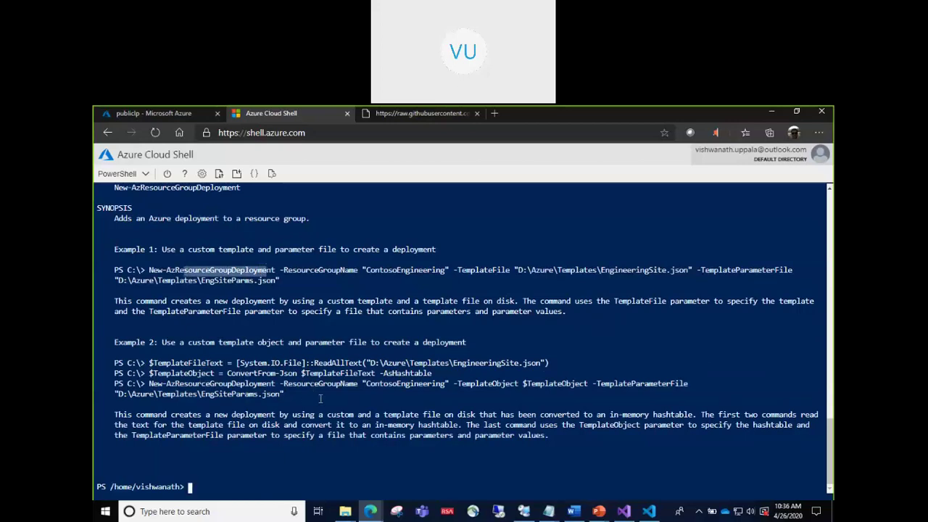
pyautogui.moveTo(462, 377); pyautogui.dragTo(512, 384)
pyautogui.click(535, 383)
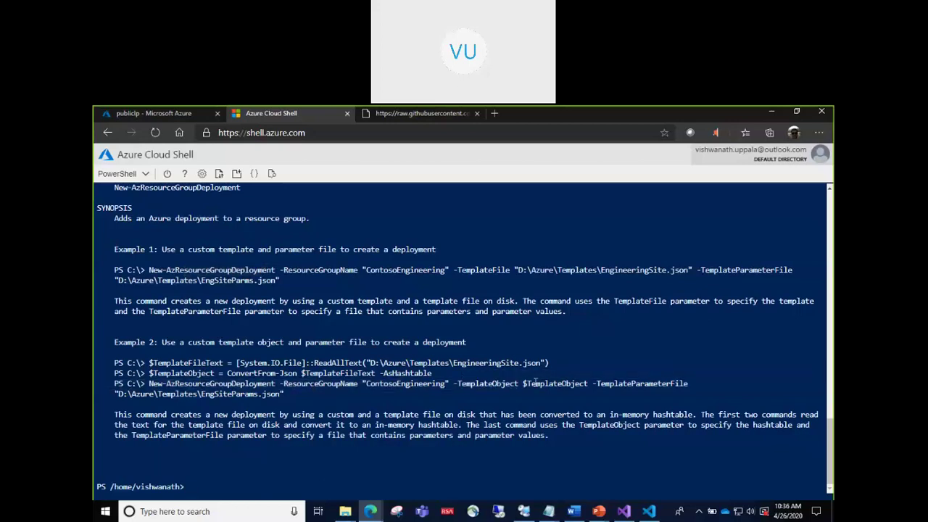
pyautogui.moveTo(523, 383); pyautogui.dragTo(587, 383)
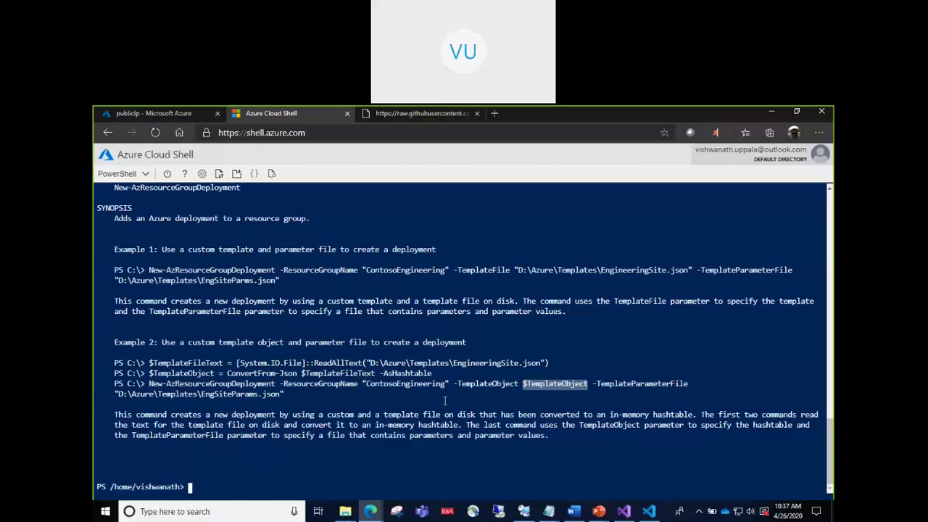
pyautogui.doubleClick(642, 385)
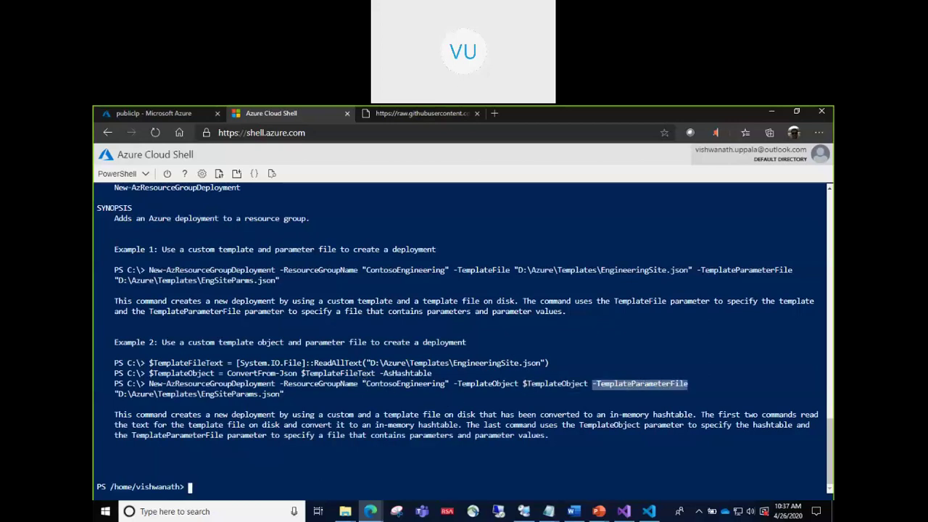
pyautogui.moveTo(119, 395); pyautogui.dragTo(279, 398)
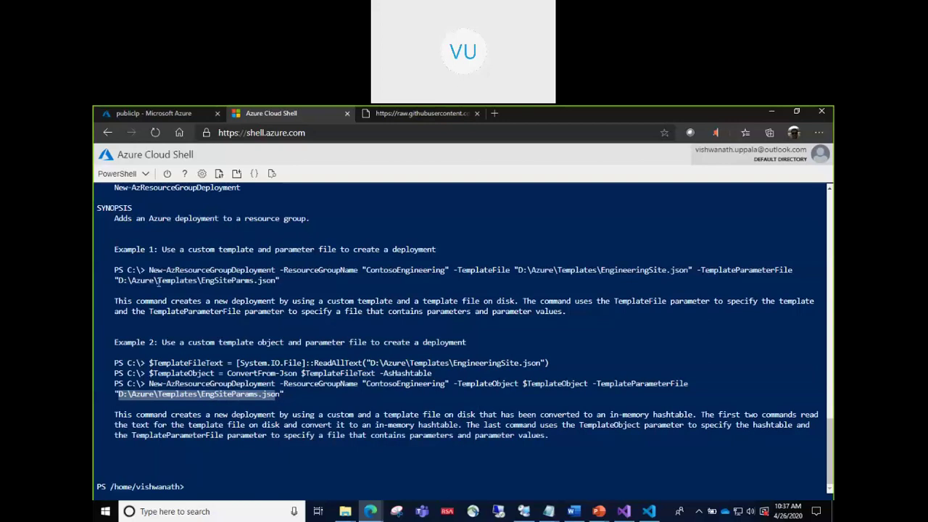
# - Copy the full Example 1 New-AzResourceGroupDeployment command and paste it into the Notepad notes below the azuredeploy.json URL
pyautogui.moveTo(150, 269); pyautogui.dragTo(282, 281)
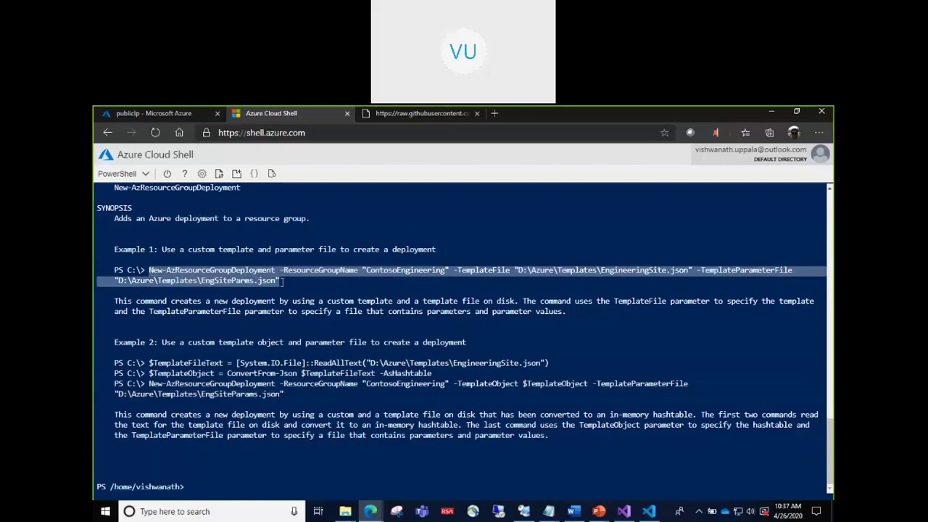
pyautogui.hotkey('ctrl', 'c')
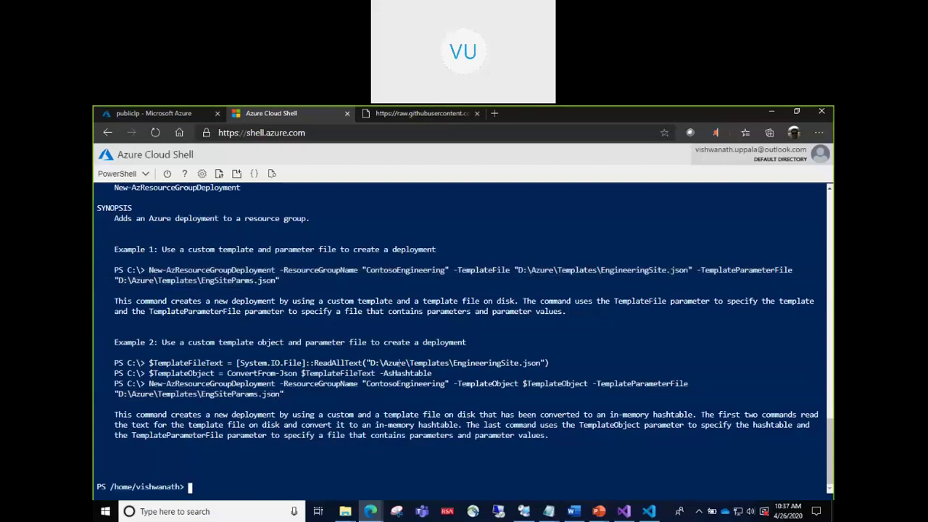
pyautogui.moveTo(549, 511)
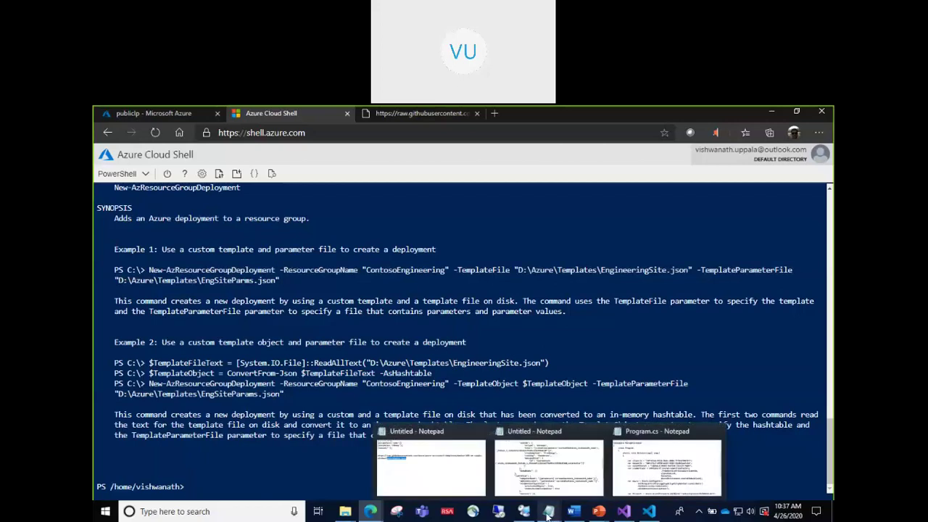
pyautogui.click(406, 467)
pyautogui.click(332, 243)
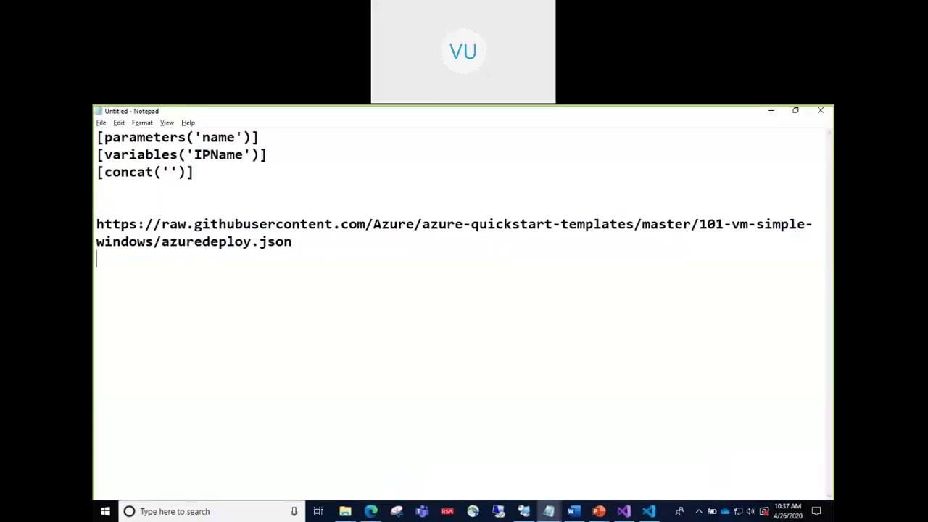
pyautogui.hotkey('ctrl', 'v')
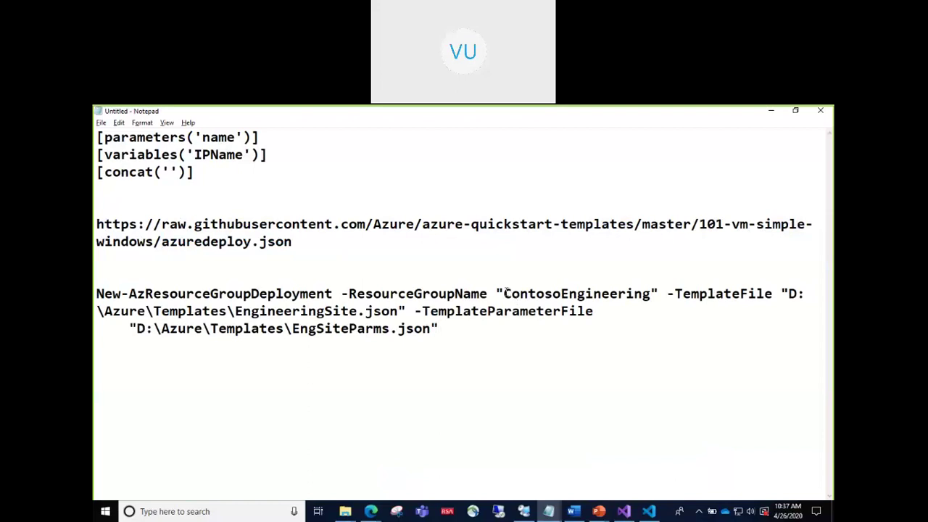
# - Replace the ContosoEngineering resource group name in the pasted command with publicIPRG
pyautogui.keyDown('shift'); pyautogui.click(651, 293); pyautogui.keyUp('shift')
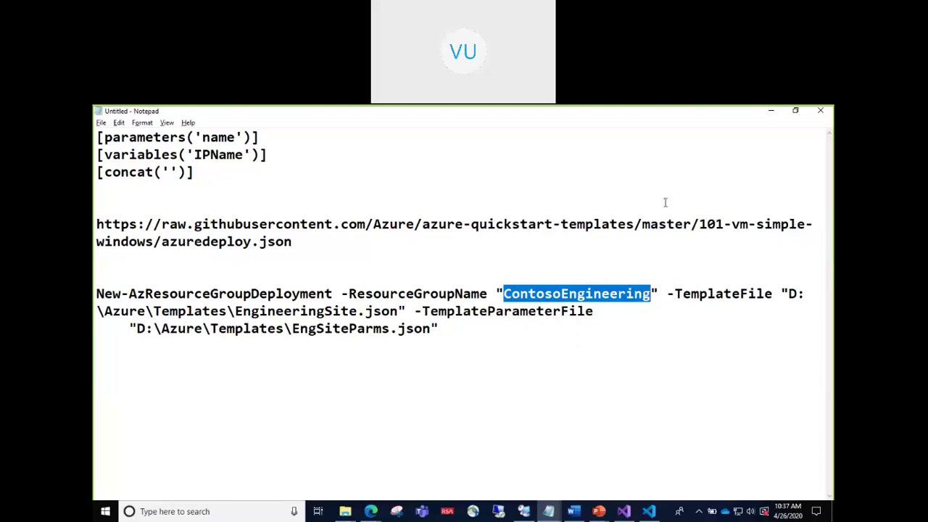
pyautogui.write('publicIPR')
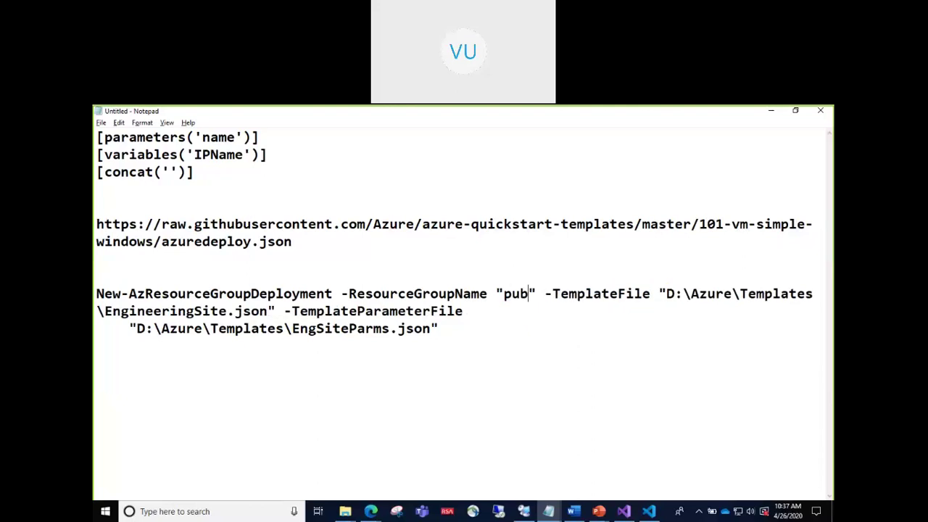
pyautogui.write('G')
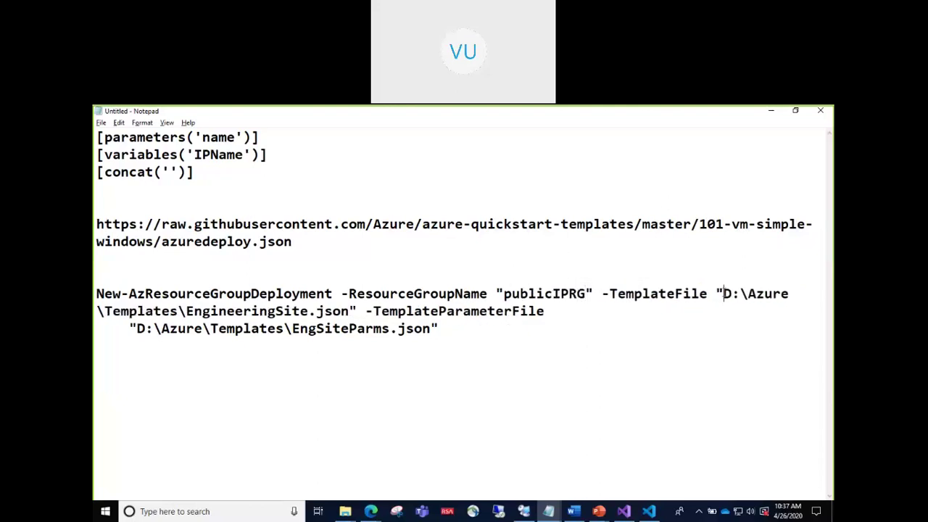
# - Switch to Visual Studio Code and save the ARM template under the new name PublicIPARMTemplate.json in D:\Azure Training
pyautogui.click(649, 511)
pyautogui.click(436, 301)
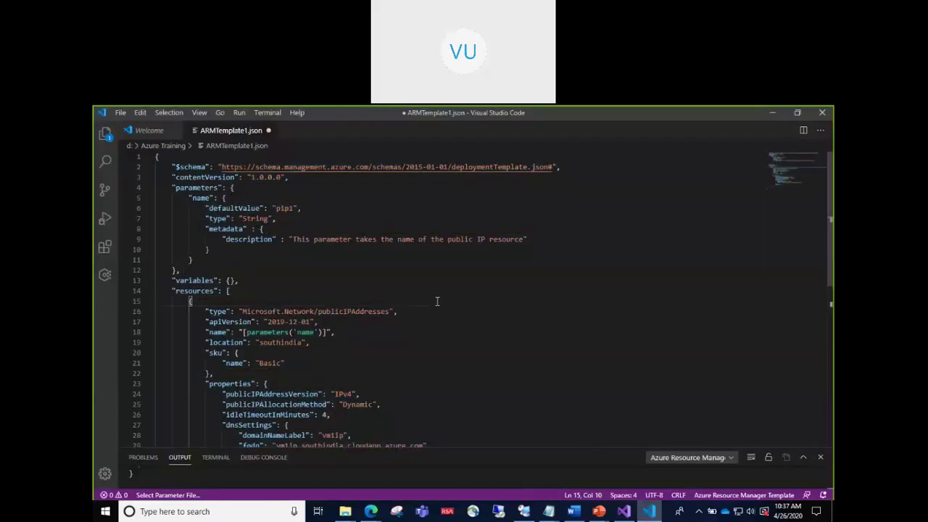
pyautogui.click(120, 112)
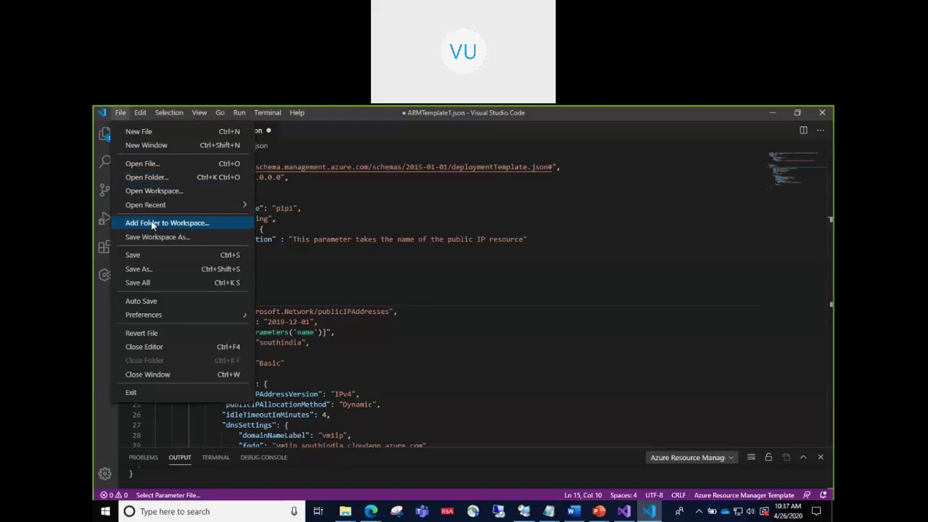
pyautogui.press('Escape')
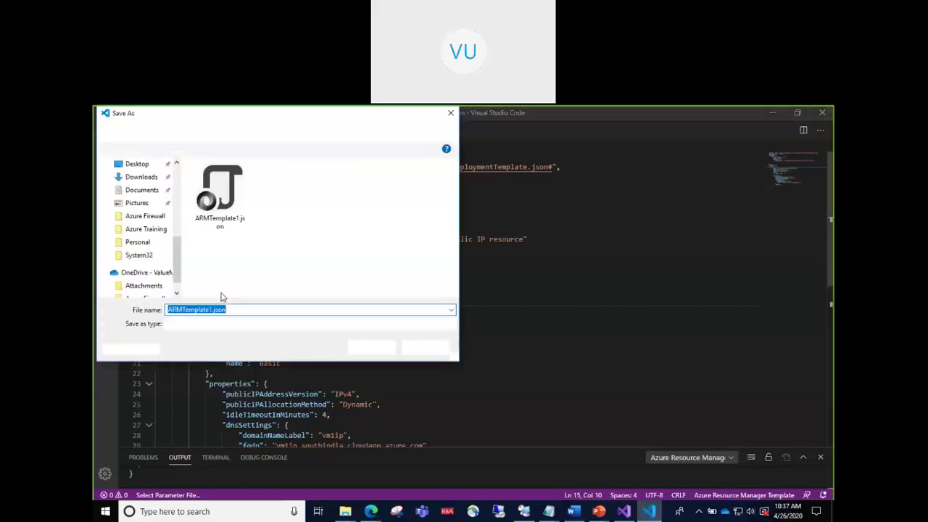
pyautogui.click(213, 310)
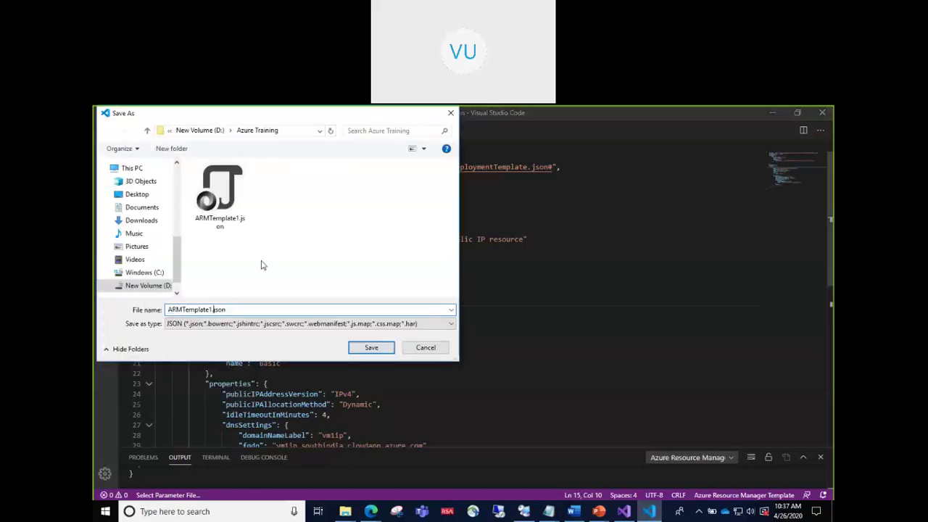
pyautogui.hotkey('shift', 'Home')
pyautogui.write('PublicIPARMTeam')
pyautogui.press('BackSpace')
pyautogui.press('BackSpace')
pyautogui.write('mplate')
pyautogui.click(364, 348)
# - Locate PublicIPARMTemplate.json in the Azure Training folder in File Explorer and get its full path, D:\Azure Training\PublicIPARMTemplate.json
pyautogui.moveTo(345, 511)
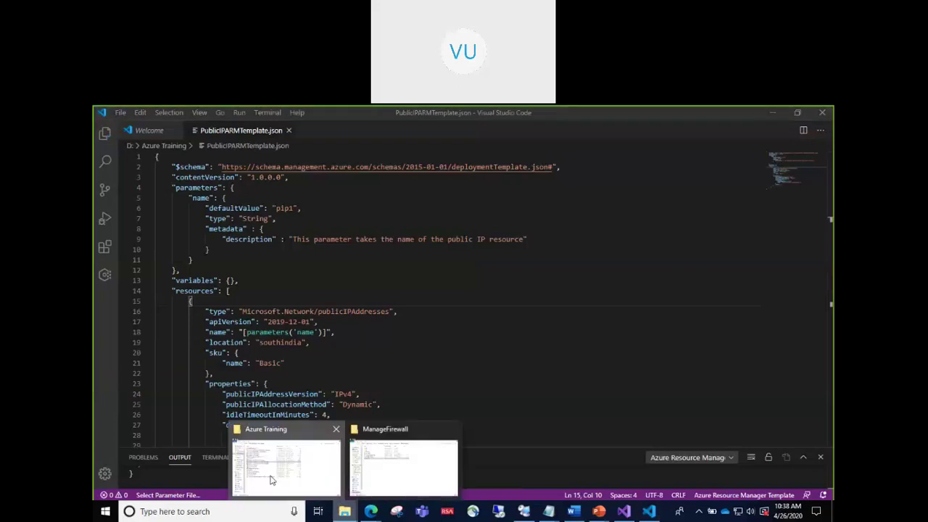
pyautogui.click(272, 480)
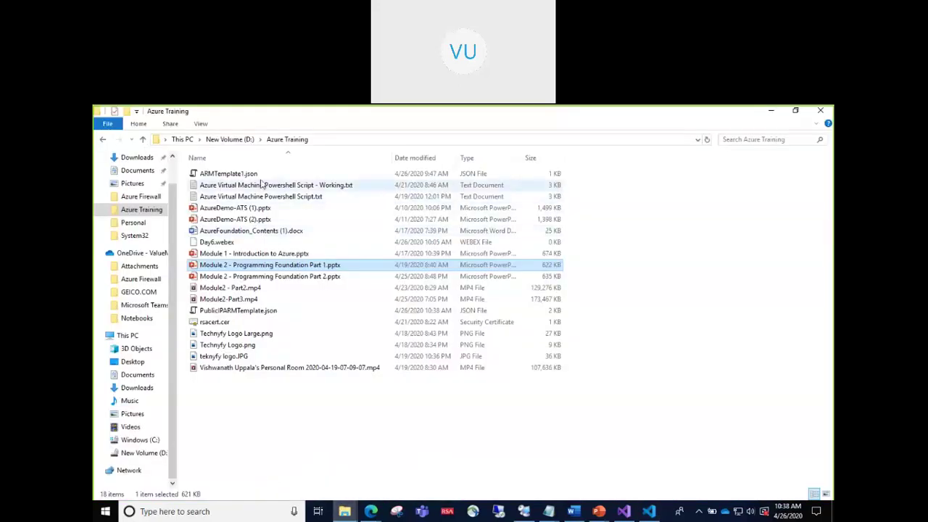
pyautogui.click(313, 441)
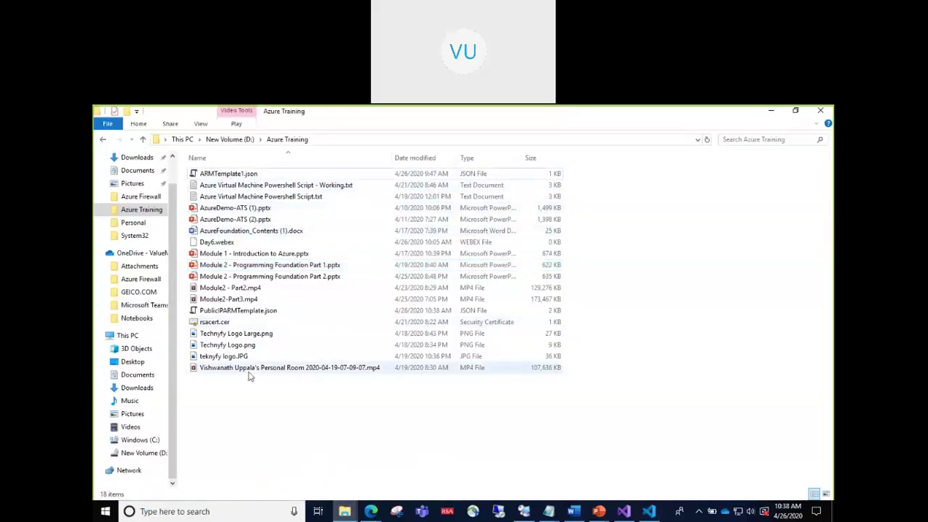
pyautogui.click(234, 313)
pyautogui.rightClick(238, 313)
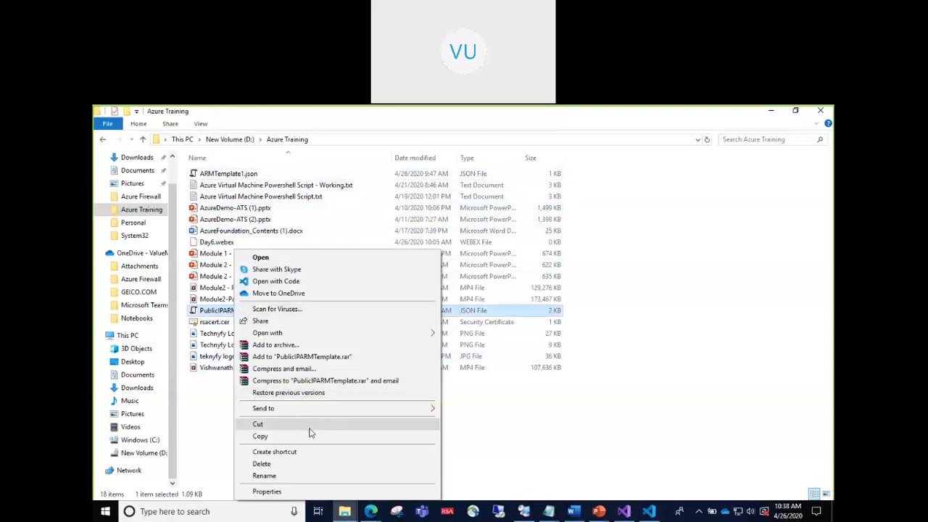
pyautogui.click(335, 139)
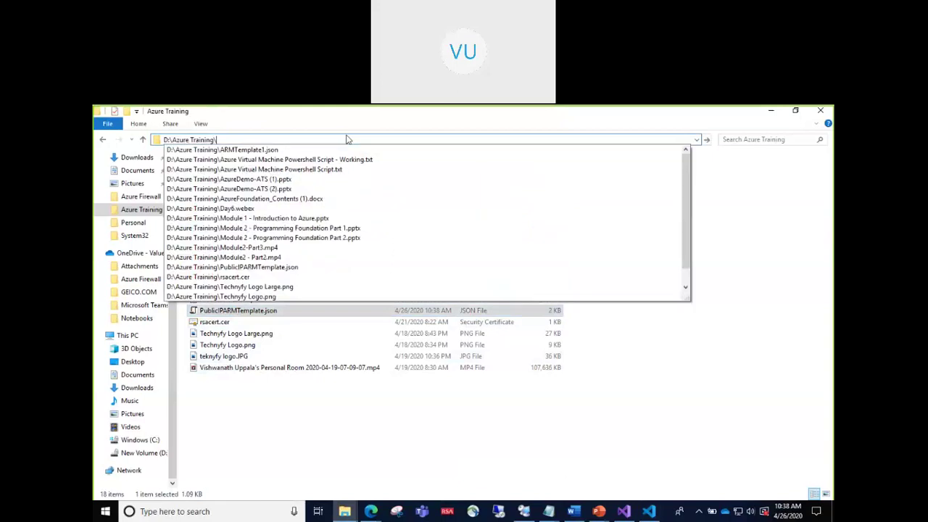
pyautogui.write('\\pub')
pyautogui.press('Down')
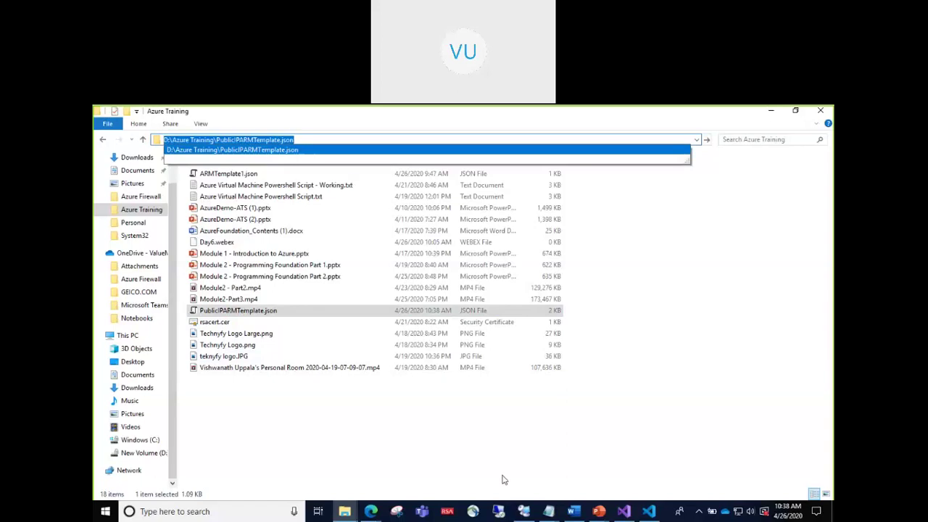
# - Back in the Notepad command, replace the example -TemplateFile path with D:\Azure Training\PublicIPARMTemplate.json
pyautogui.click(523, 511)
pyautogui.moveTo(549, 511)
pyautogui.click(481, 482)
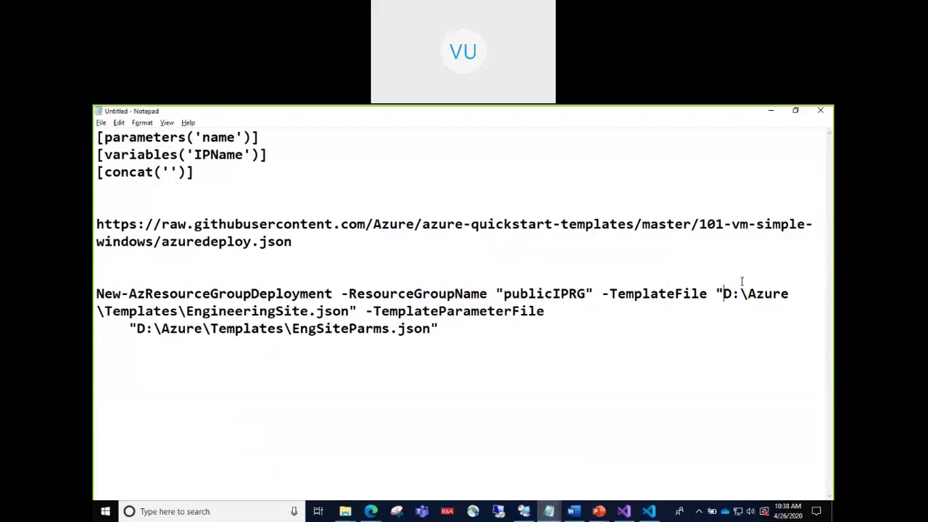
pyautogui.hotkey('shift', 'Down')
pyautogui.hotkey('shift', 'Left')
pyautogui.hotkey('shift', 'Left')
pyautogui.hotkey('shift', 'Left')
pyautogui.hotkey('shift', 'Left')
pyautogui.hotkey('shift', 'Left')
pyautogui.hotkey('shift', 'Left')
pyautogui.hotkey('shift', 'Left')
pyautogui.hotkey('shift', 'Left')
pyautogui.hotkey('shift', 'Left')
pyautogui.hotkey('shift', 'Left')
pyautogui.hotkey('shift', 'Left')
pyautogui.hotkey('shift', 'Left')
pyautogui.hotkey('shift', 'Left')
pyautogui.hotkey('shift', 'Left')
pyautogui.hotkey('shift', 'Left')
pyautogui.hotkey('shift', 'Left')
pyautogui.hotkey('shift', 'Left')
pyautogui.hotkey('shift', 'Left')
pyautogui.hotkey('shift', 'Left')
pyautogui.hotkey('shift', 'Left')
pyautogui.hotkey('shift', 'Right')
pyautogui.hotkey('shift', 'Right')
pyautogui.hotkey('shift', 'Right')
pyautogui.hotkey('shift', 'Right')
pyautogui.hotkey('ctrl', 'v')
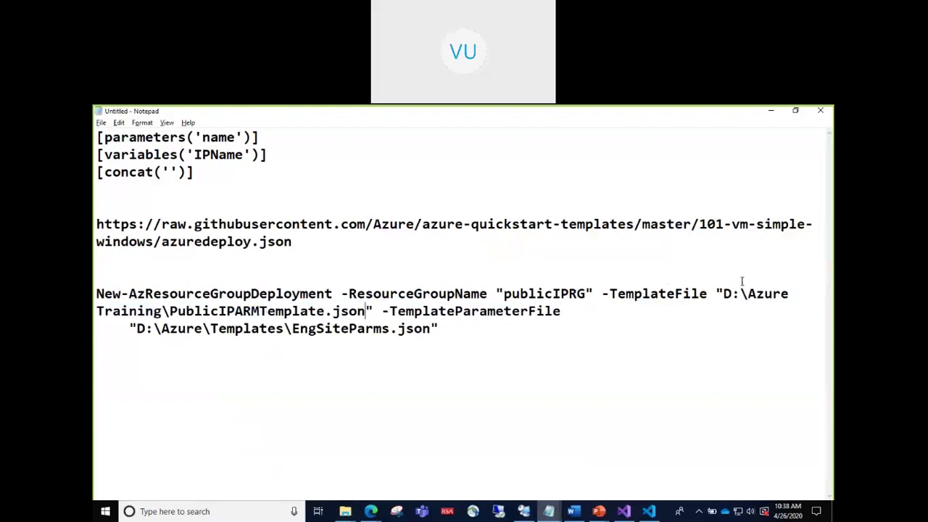
# - Select the example EngSiteParms.json path given for -TemplateParameterFile in the command
pyautogui.press('Left')
pyautogui.press('Left')
pyautogui.keyDown('shift'); pyautogui.click(135, 328); pyautogui.keyUp('shift')
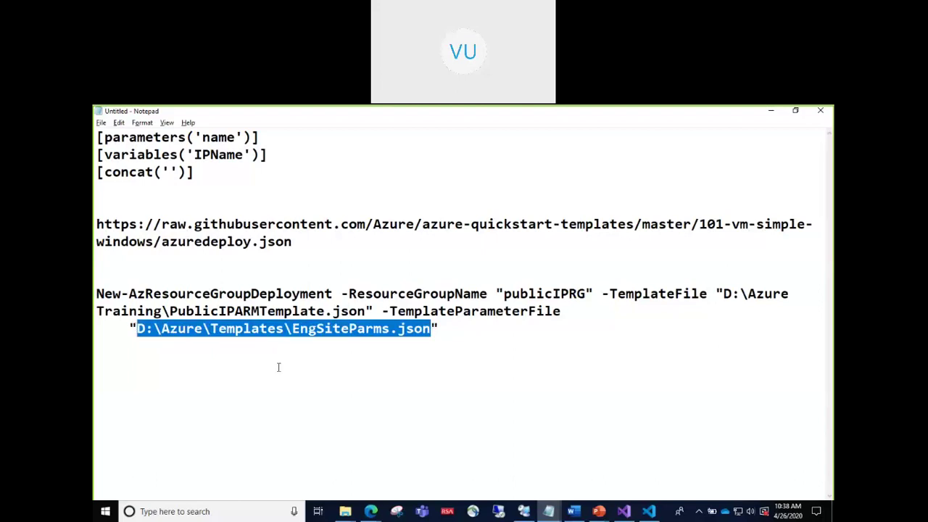
# - Switch to Visual Studio Code and create a new empty file alongside the public IP template
pyautogui.click(648, 510)
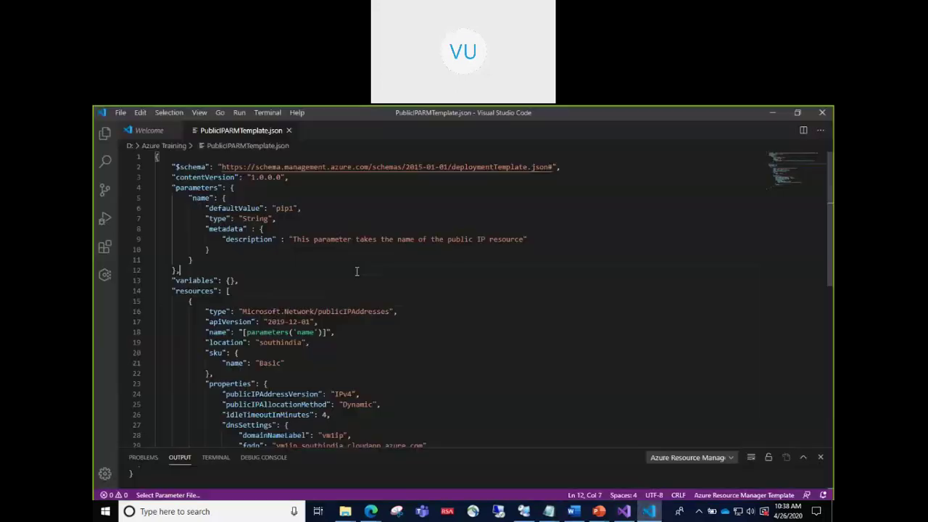
pyautogui.click(120, 112)
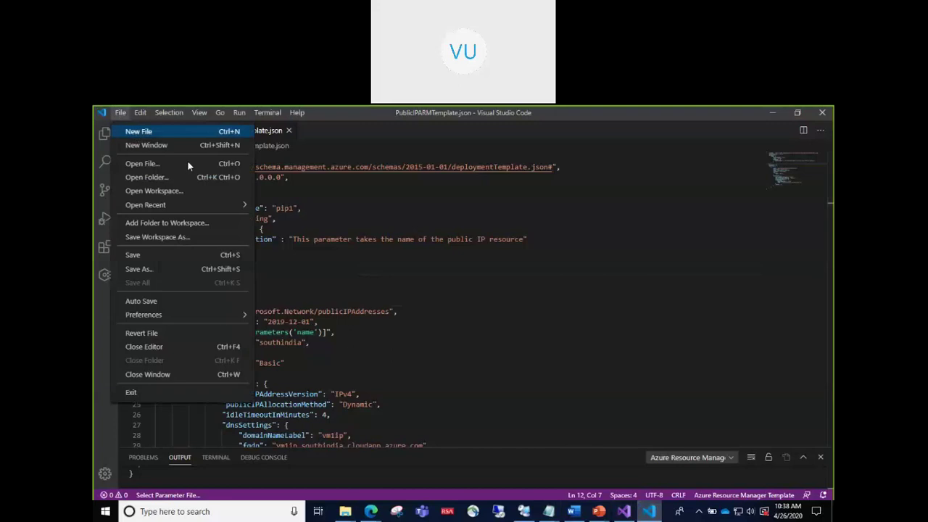
pyautogui.click(145, 128)
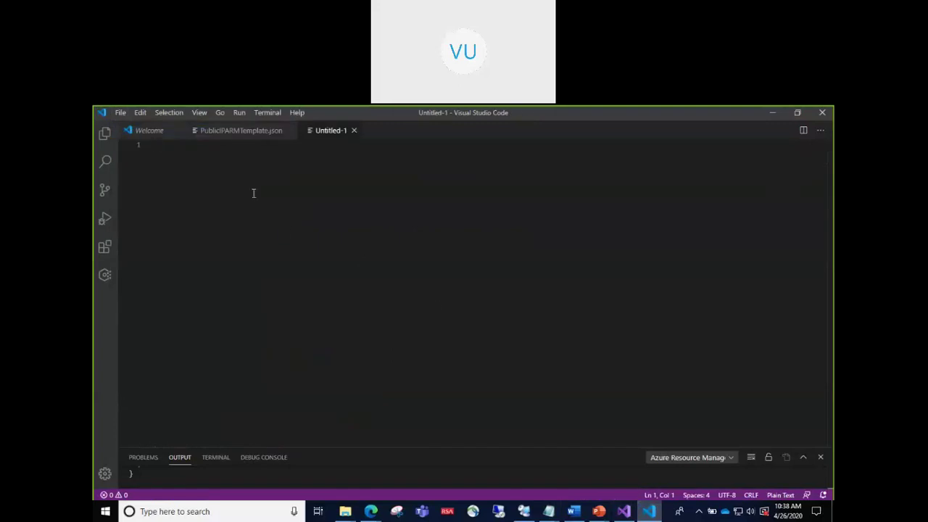
# - In the browser, open azuredeploy.parameters.json from the 101-vm-simple-windows quickstart folder on GitHub and copy its entire JSON content
pyautogui.click(373, 511)
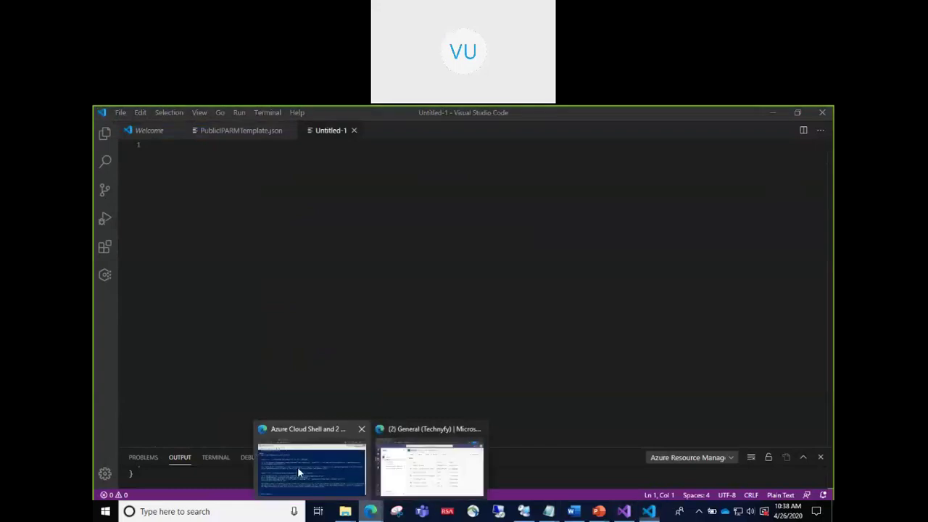
pyautogui.click(336, 476)
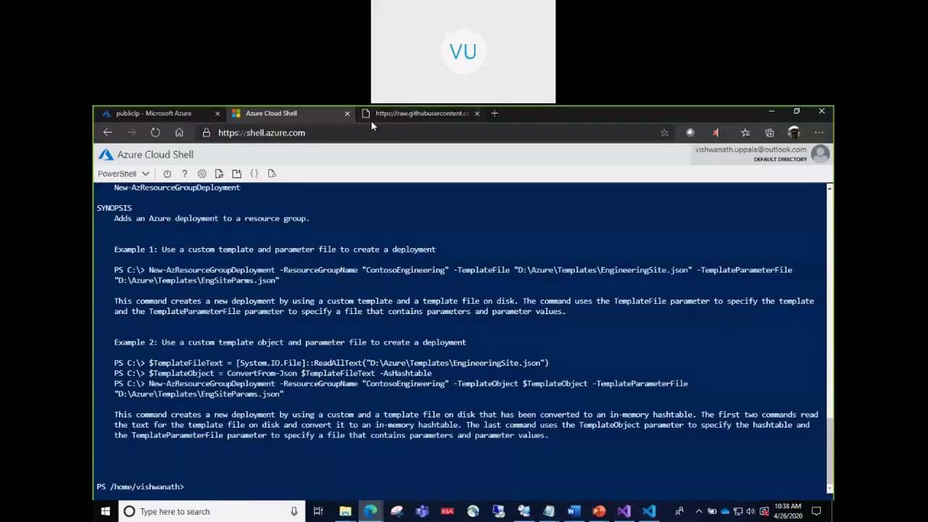
pyautogui.click(417, 113)
pyautogui.click(108, 133)
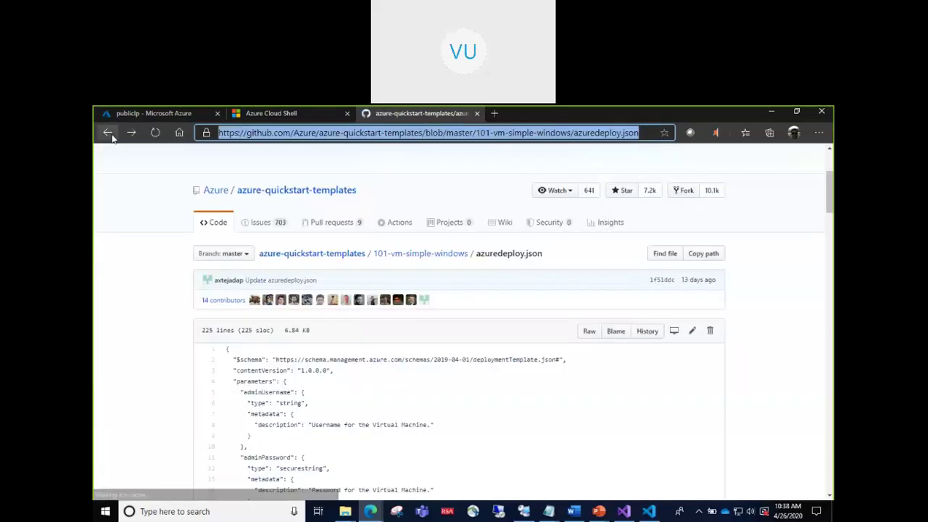
pyautogui.scroll(-1, 365, 312)
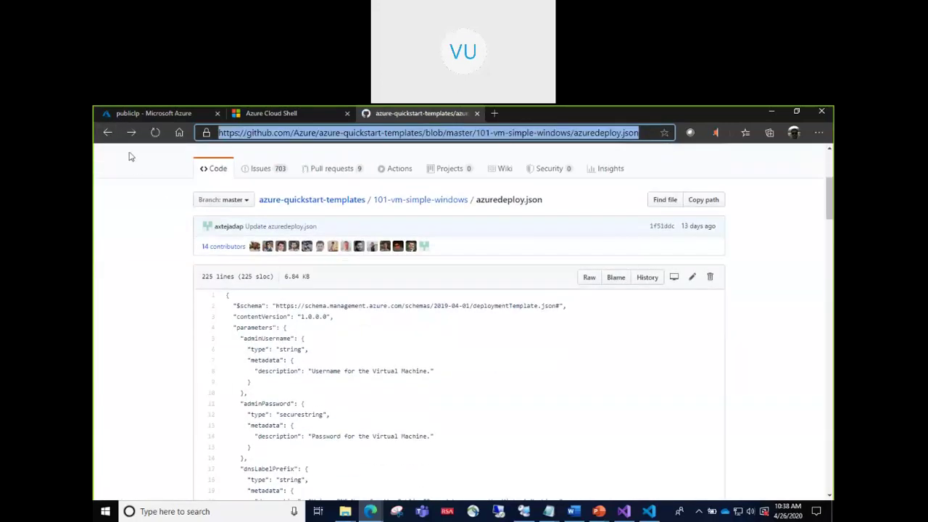
pyautogui.click(107, 133)
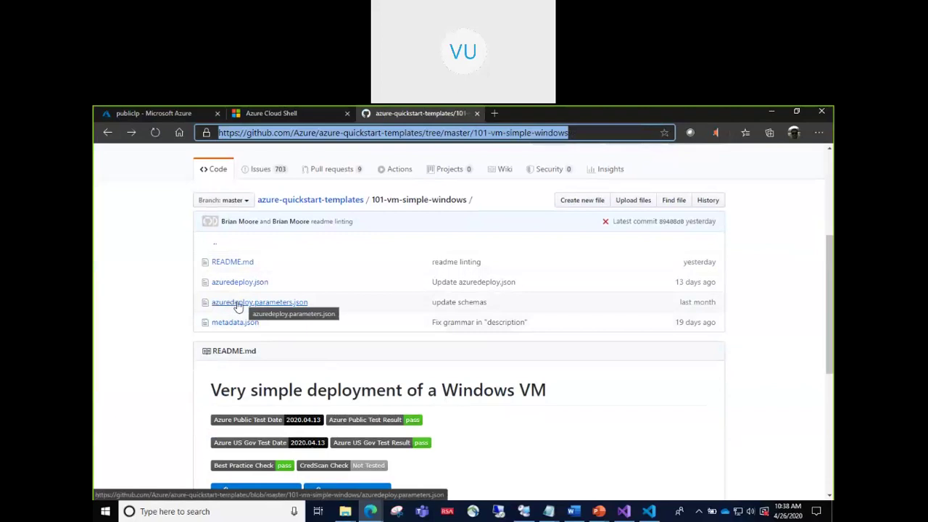
pyautogui.click(263, 308)
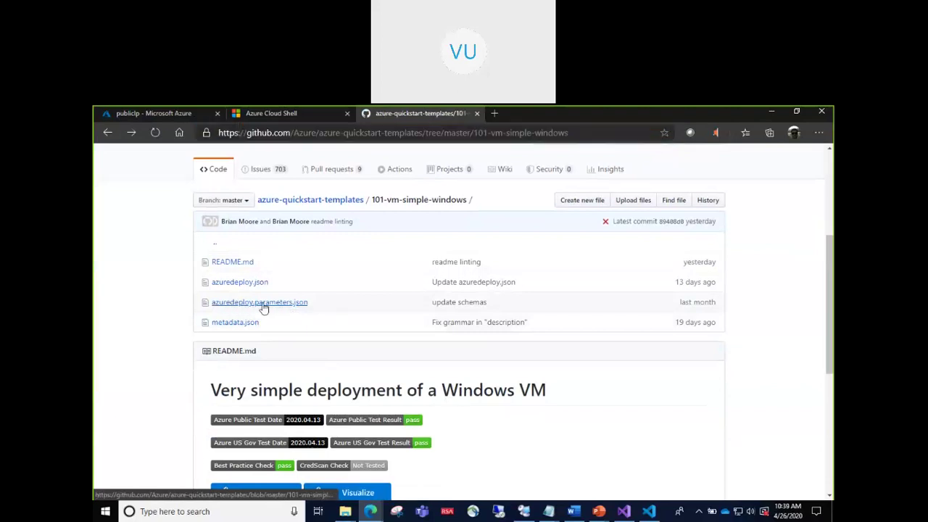
pyautogui.scroll(-4, 318, 377)
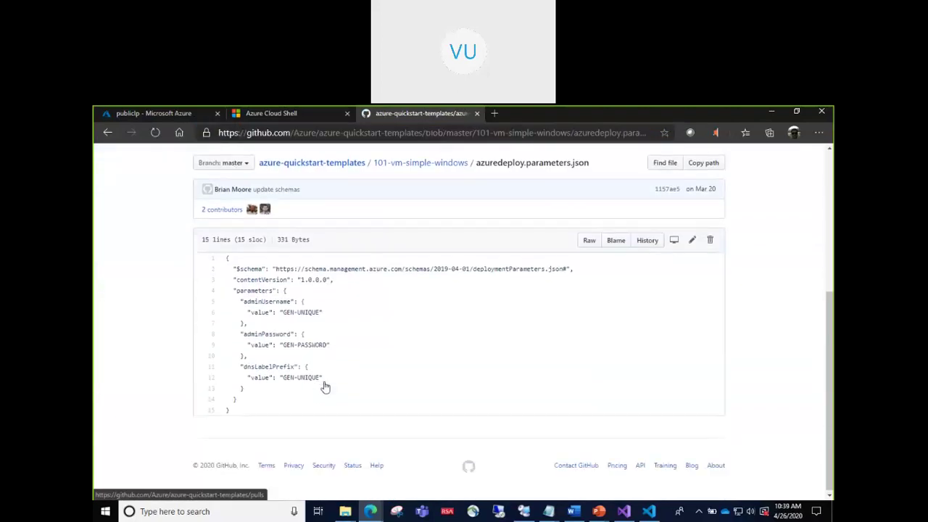
pyautogui.moveTo(225, 257); pyautogui.dragTo(249, 411)
pyautogui.hotkey('ctrl', 'c')
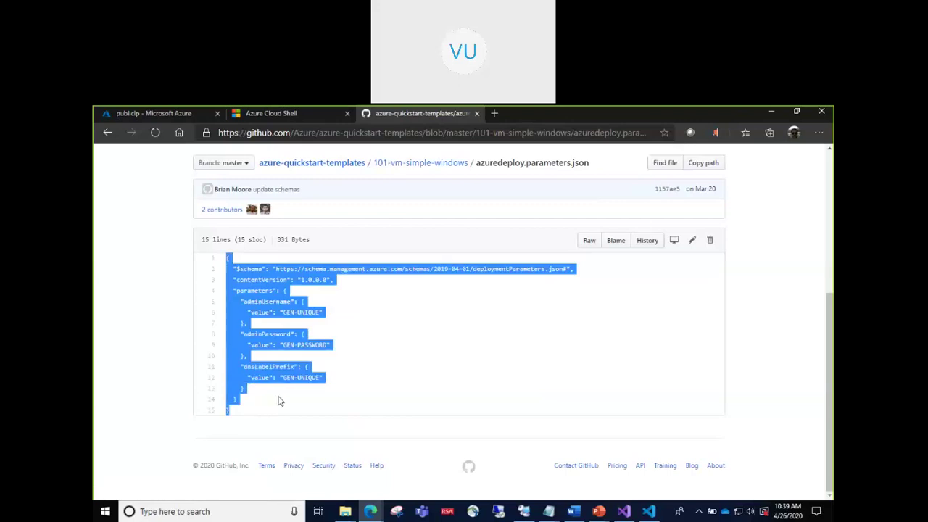
# - Paste the copied JSON into the empty Visual Studio Code file and rename the adminUsername parameter to name
pyautogui.hotkey('alt', 'Tab')
pyautogui.hotkey('ctrl', 'v')
pyautogui.press('Up')
pyautogui.press('Up')
pyautogui.press('Up')
pyautogui.press('Up')
pyautogui.press('Up')
pyautogui.press('Up')
pyautogui.press('Up')
pyautogui.press('Up')
pyautogui.press('Up')
pyautogui.press('Up')
pyautogui.press('Up')
pyautogui.press('Up')
pyautogui.press('Down')
pyautogui.press('Down')
pyautogui.press('BackSpace')
pyautogui.press('BackSpace')
pyautogui.press('BackSpace')
pyautogui.press('BackSpace')
pyautogui.press('BackSpace')
pyautogui.press('BackSpace')
pyautogui.press('BackSpace')
pyautogui.press('BackSpace')
pyautogui.press('BackSpace')
pyautogui.press('BackSpace')
pyautogui.press('BackSpace')
pyautogui.press('BackSpace')
pyautogui.write('name')
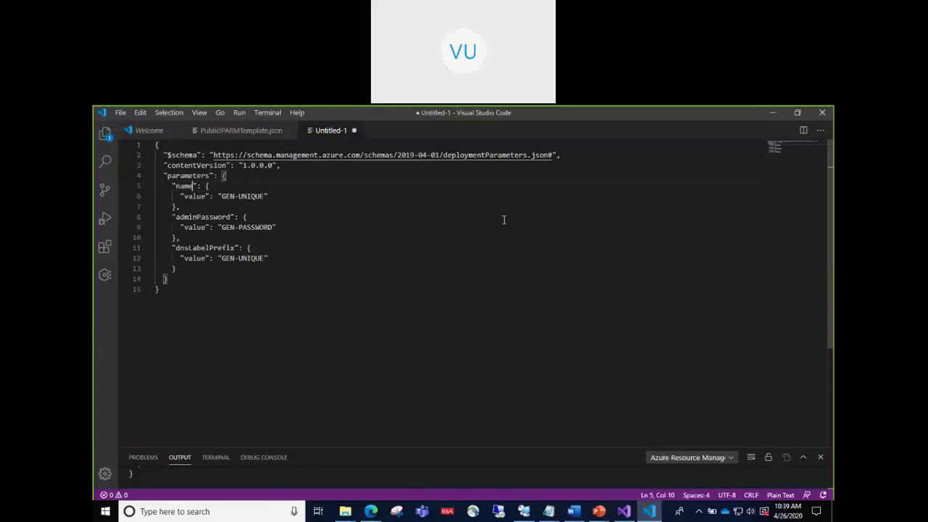
# - Set the value of the name parameter to publicIP2
pyautogui.press('Down')
pyautogui.hotkey('shift', 'Right')
pyautogui.hotkey('shift', 'Right')
pyautogui.hotkey('shift', 'Right')
pyautogui.hotkey('shift', 'Right')
pyautogui.hotkey('shift', 'Right')
pyautogui.hotkey('shift', 'Right')
pyautogui.hotkey('shift', 'Right')
pyautogui.hotkey('shift', 'Right')
pyautogui.hotkey('shift', 'Right')
pyautogui.hotkey('shift', 'Right')
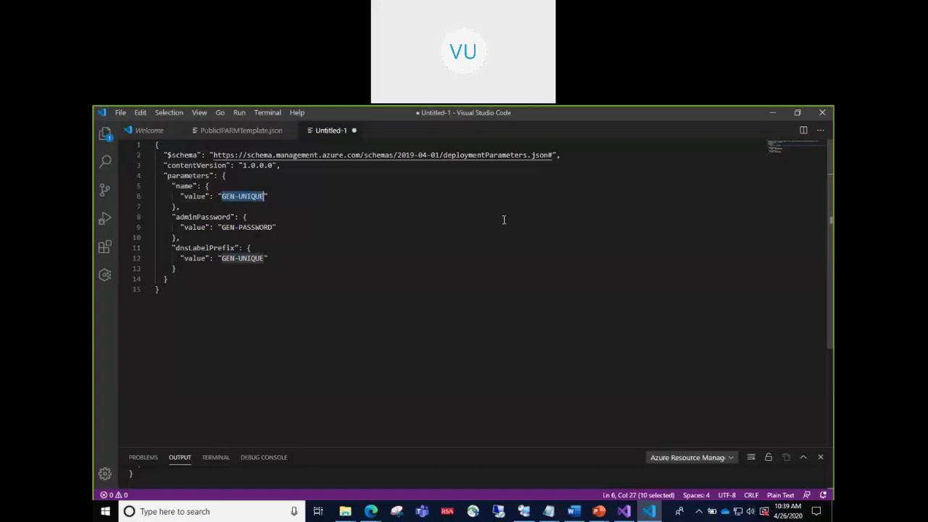
pyautogui.write('public')
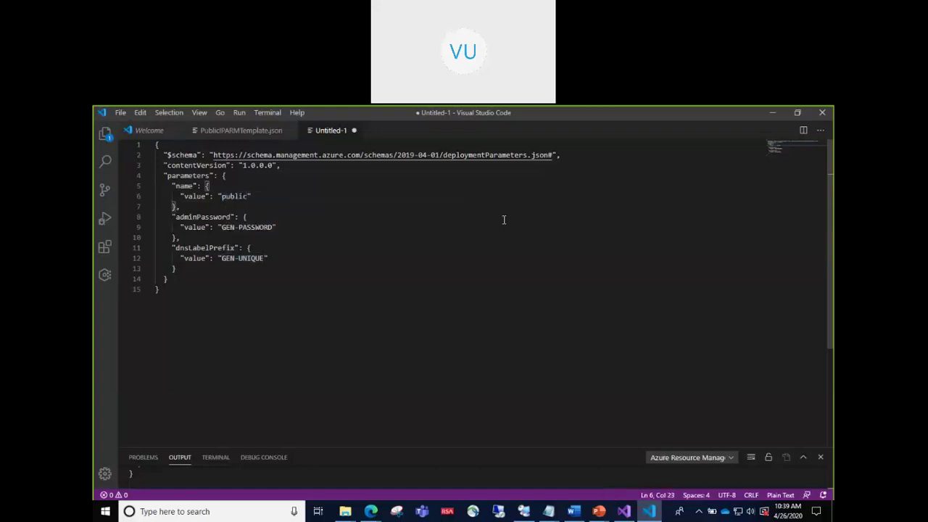
pyautogui.write('IP2')
# - Delete the adminPassword and dnsLabelPrefix parameters along with the leftover comma and blank line
pyautogui.press('Down')
pyautogui.press('Down')
pyautogui.press('Home')
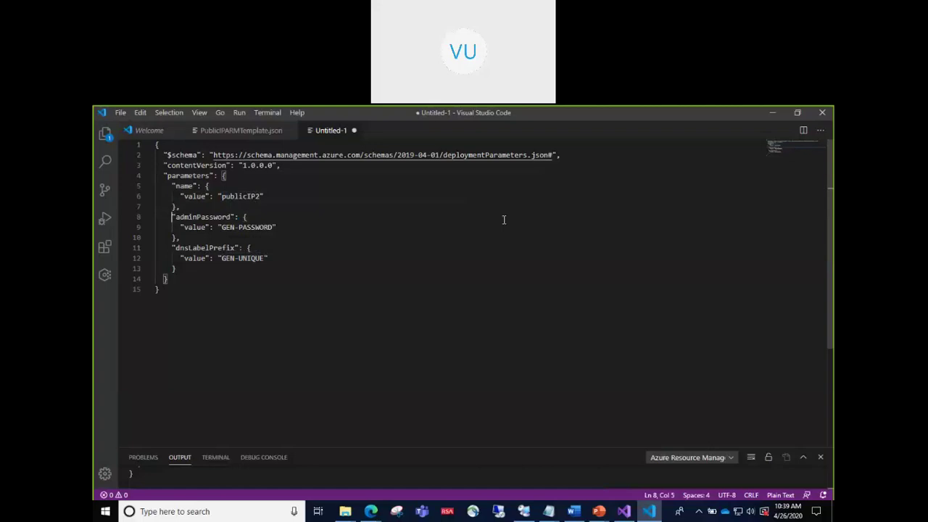
pyautogui.hotkey('shift', 'Down')
pyautogui.hotkey('shift', 'Down')
pyautogui.hotkey('shift', 'Down')
pyautogui.hotkey('shift', 'Down')
pyautogui.hotkey('shift', 'Down')
pyautogui.hotkey('shift', 'End')
pyautogui.press('Delete')
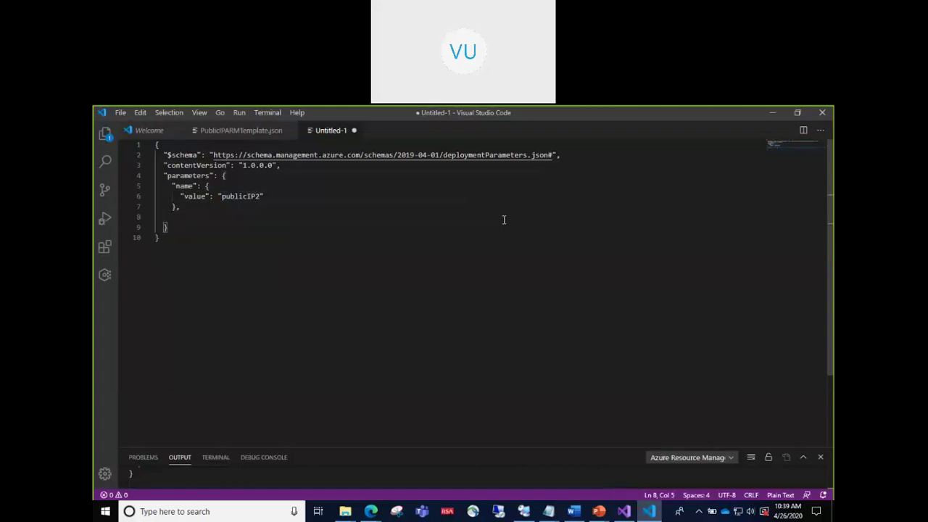
pyautogui.press('Up')
pyautogui.press('End')
pyautogui.press('BackSpace')
pyautogui.press('Down')
pyautogui.press('Home')
pyautogui.hotkey('shift', 'Down')
pyautogui.press('Delete')
# - Save the parameter file as publicIPParameters.json in D:\Azure Training, with All Files as the file type
pyautogui.click(121, 112)
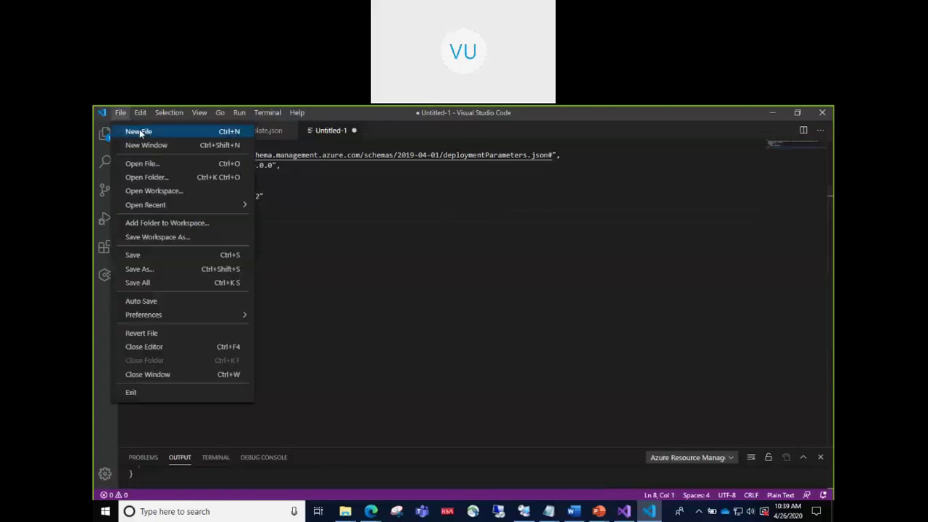
pyautogui.click(156, 259)
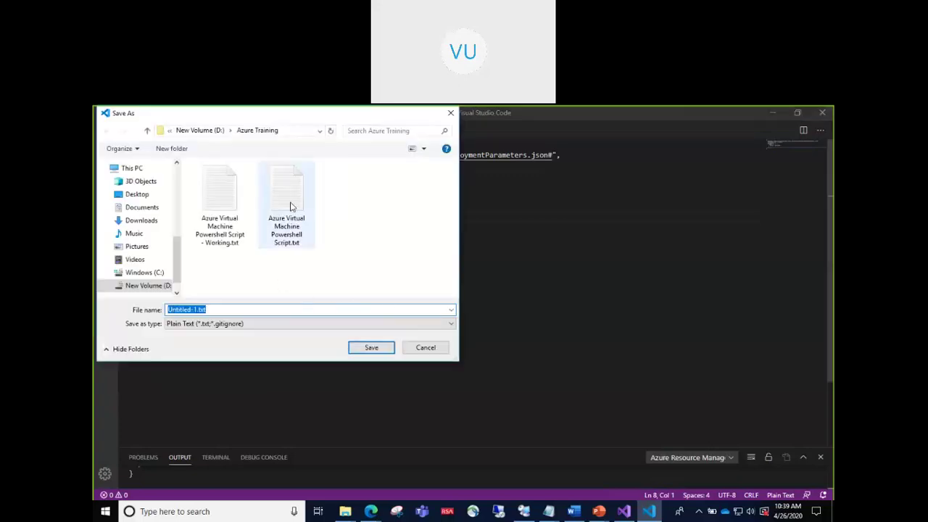
pyautogui.click(194, 310)
pyautogui.hotkey('alt', 'n')
pyautogui.write('publicIPParameters.')
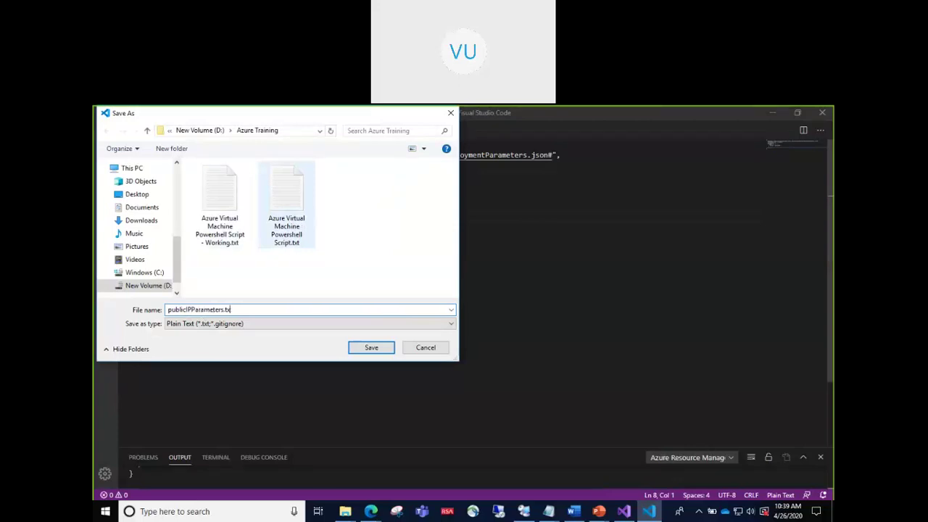
pyautogui.write('json')
pyautogui.click(256, 324)
pyautogui.click(218, 111)
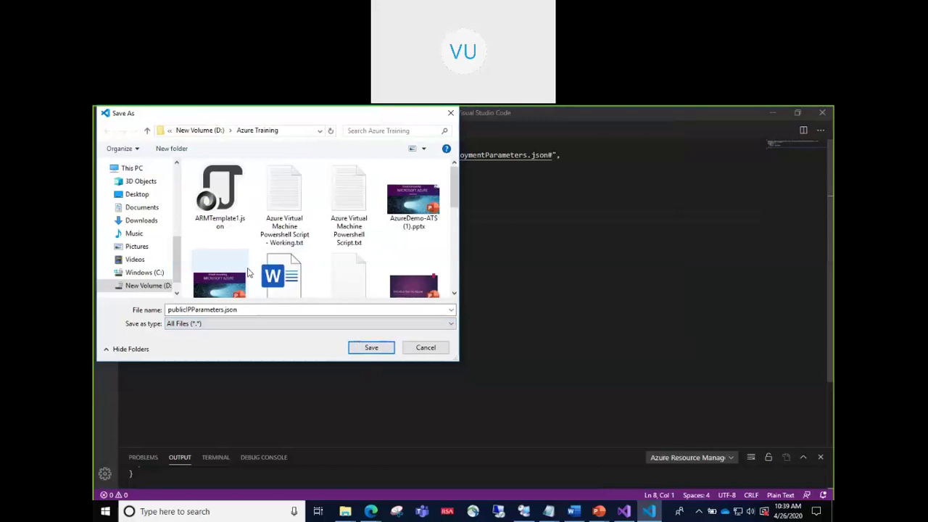
pyautogui.click(371, 348)
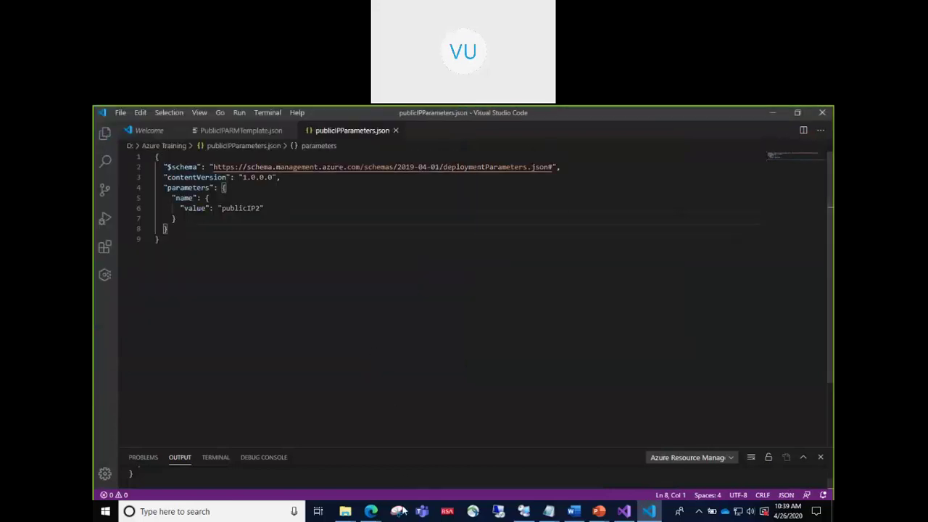
# - Switch to the Azure Training folder window in File Explorer
pyautogui.click(345, 511)
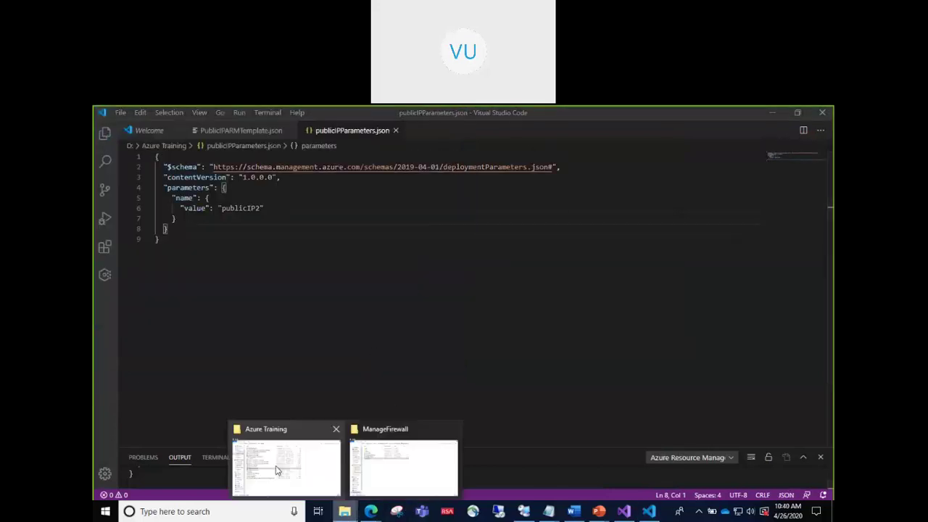
pyautogui.click(275, 469)
pyautogui.click(337, 139)
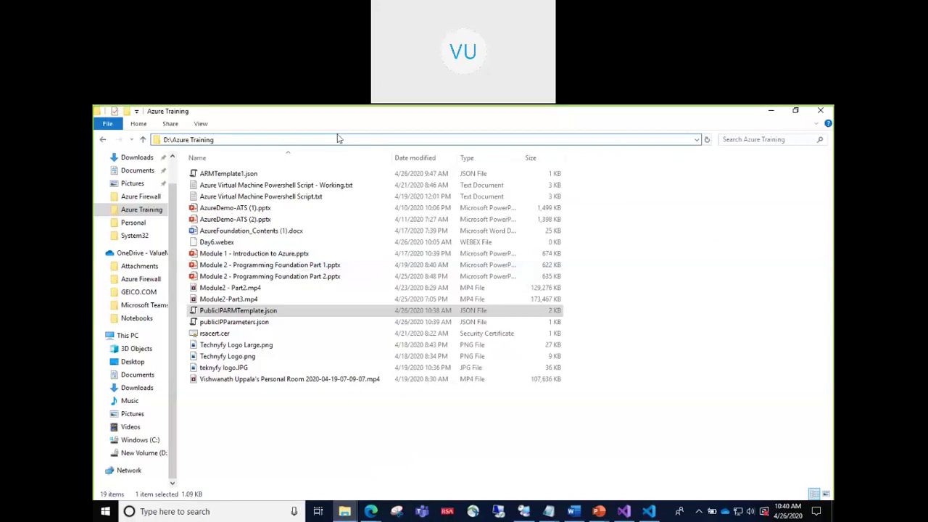
pyautogui.write('\\')
pyautogui.press('Down')
pyautogui.press('Down')
pyautogui.press('Down')
pyautogui.press('Down')
pyautogui.press('Down')
pyautogui.press('Down')
pyautogui.press('Down')
pyautogui.press('Down')
pyautogui.press('Down')
pyautogui.press('Down')
pyautogui.press('Down')
pyautogui.press('Down')
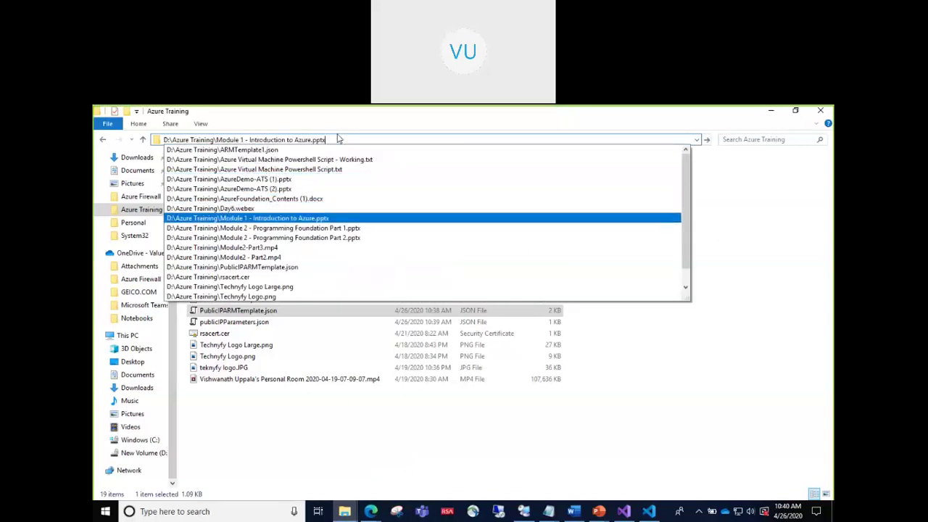
pyautogui.press('Down')
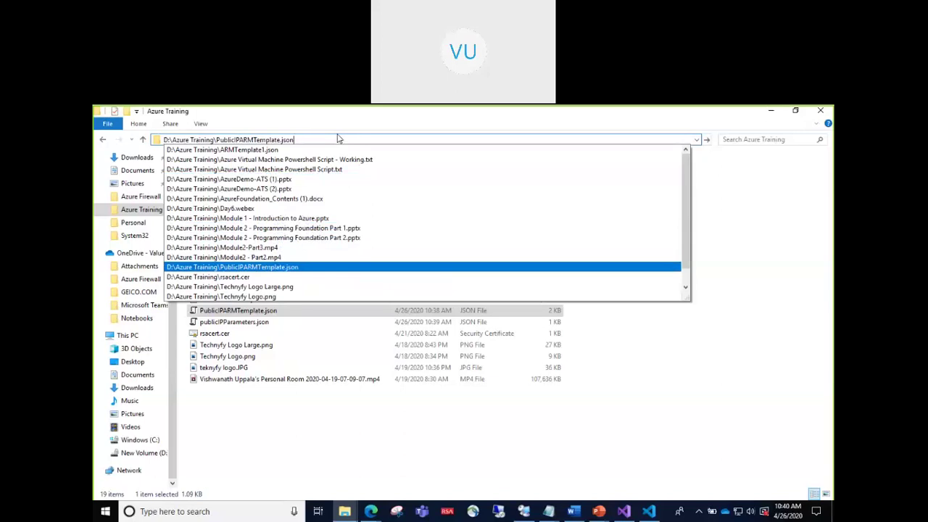
pyautogui.press('Escape')
pyautogui.press('Escape')
pyautogui.click(273, 439)
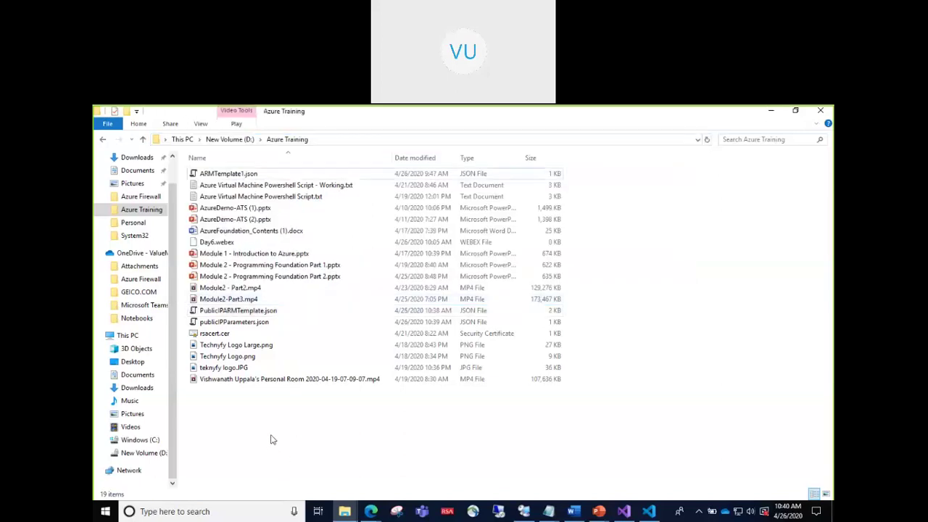
# - Copy the path D:\Azure Training\publicIPParameters.json and substitute it for the sample TemplateParameterFile path in the Notepad deployment command
pyautogui.click(309, 138)
pyautogui.click(338, 135)
pyautogui.write('\\pu')
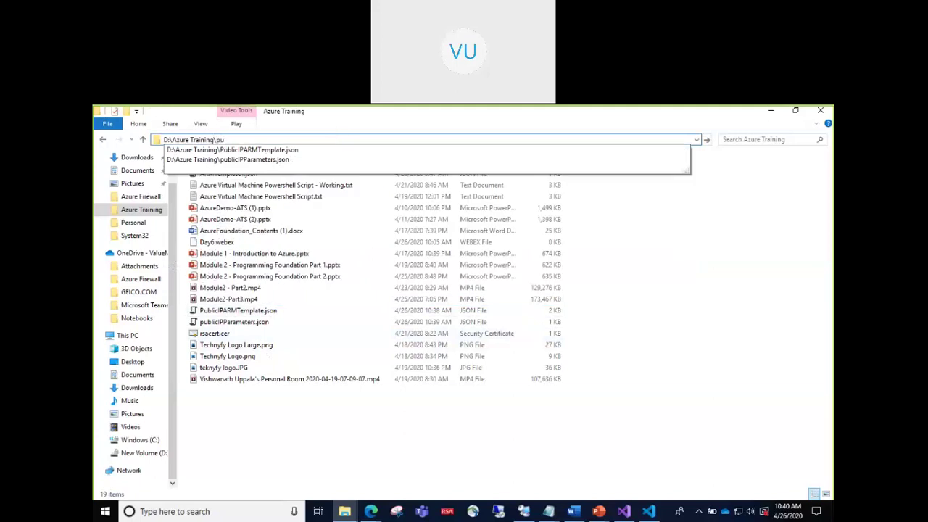
pyautogui.press('Down')
pyautogui.press('Down')
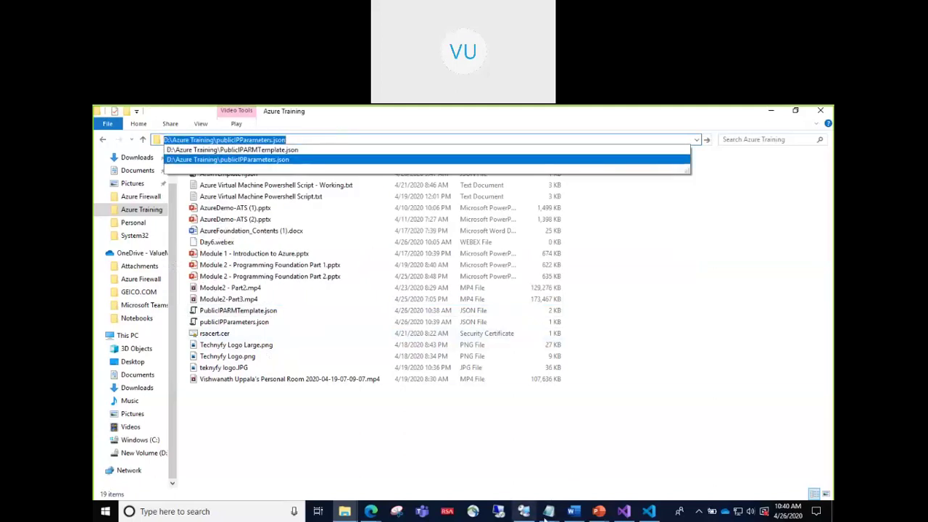
pyautogui.click(455, 460)
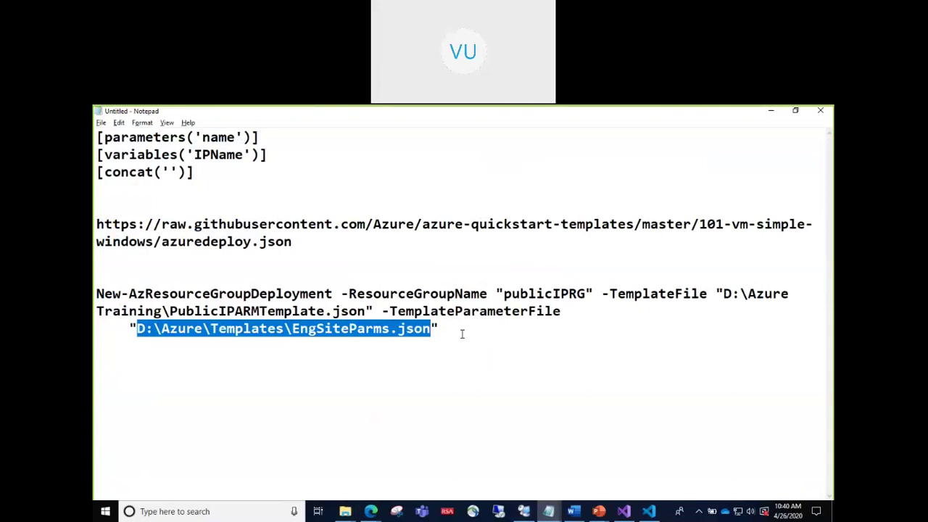
pyautogui.write('D:\\Azure Training\\publicIPParameters.json')
# - Copy the whole New-AzResourceGroupDeployment command from Notepad and try to run it in Azure Cloud Shell by pasting it as plain text
pyautogui.moveTo(480, 330); pyautogui.dragTo(97, 294)
pyautogui.hotkey('ctrl', 'c')
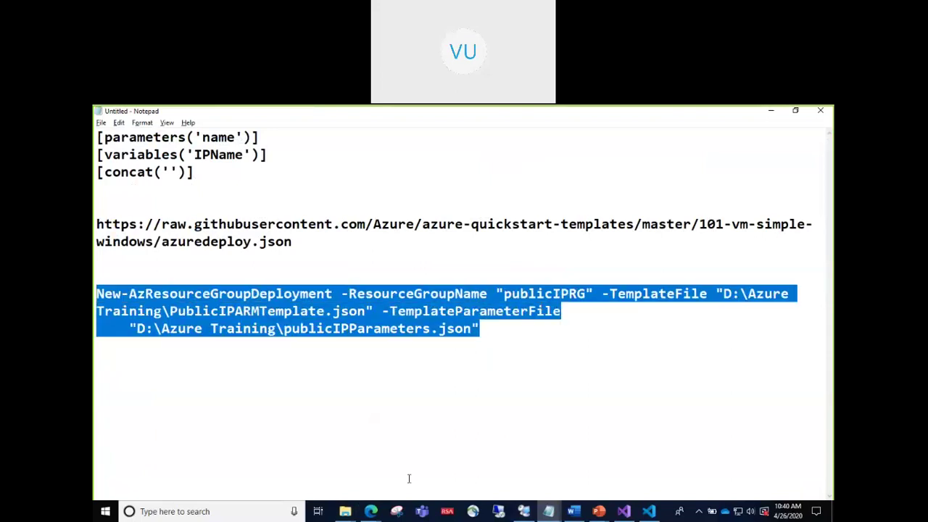
pyautogui.moveTo(370, 511)
pyautogui.click(297, 472)
pyautogui.click(275, 113)
pyautogui.rightClick(201, 491)
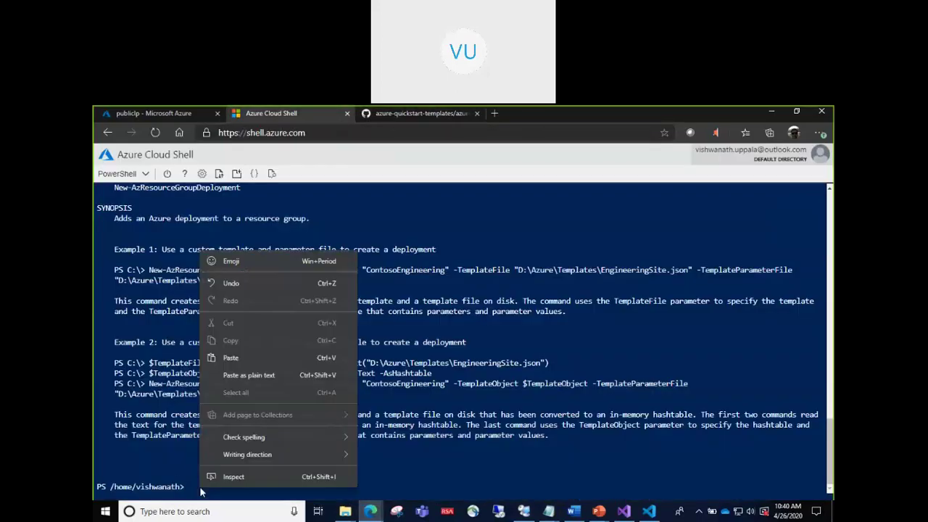
pyautogui.click(236, 376)
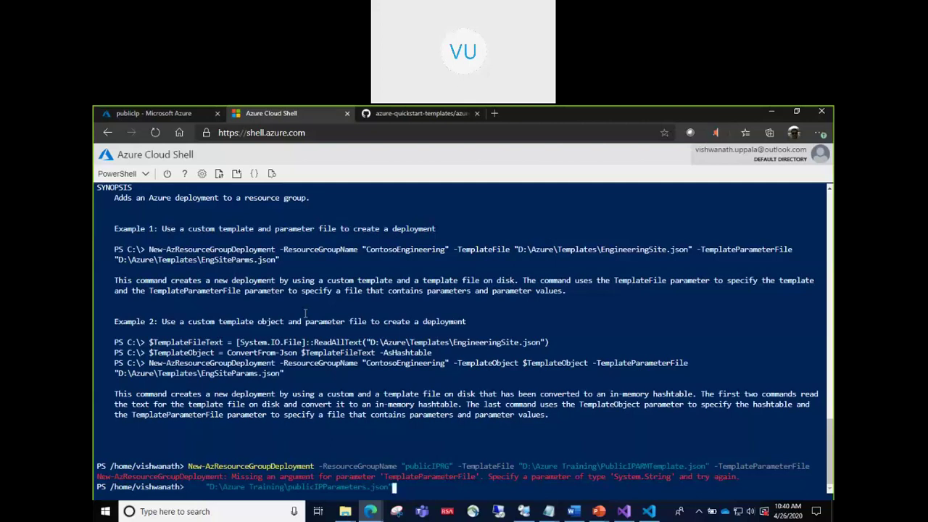
# - Return to Notepad and turn off word wrap for the notes containing the deployment command
pyautogui.hotkey('alt', 'Tab')
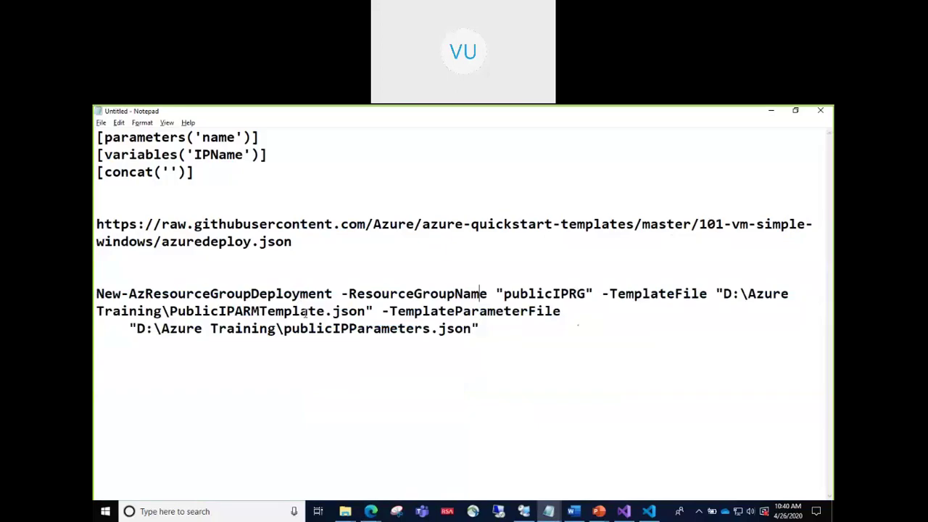
pyautogui.click(145, 123)
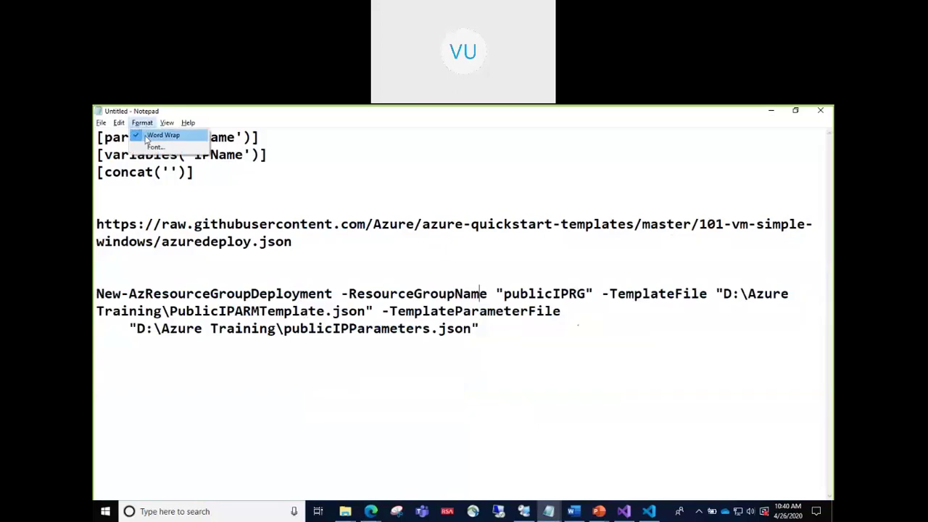
pyautogui.click(148, 134)
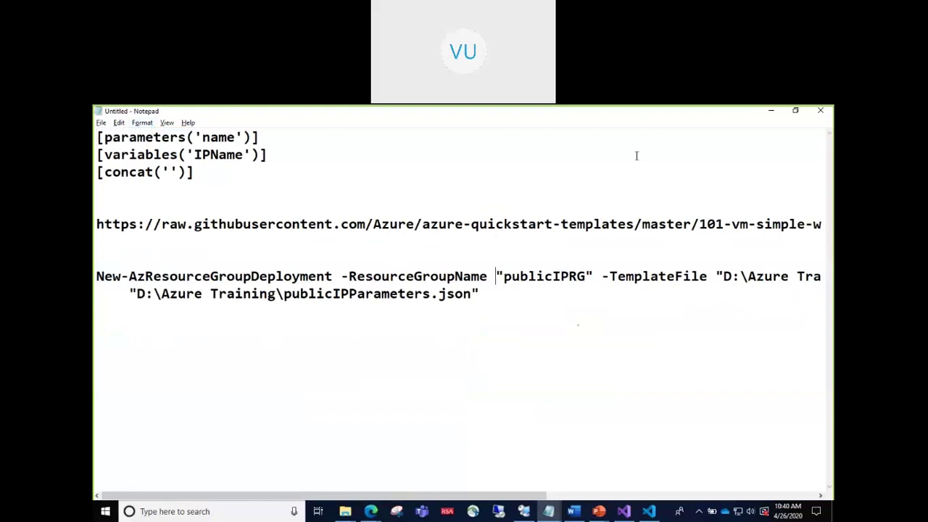
# - Join the New-AzResourceGroupDeployment command in Notepad into a single line and copy the whole line
pyautogui.press('End')
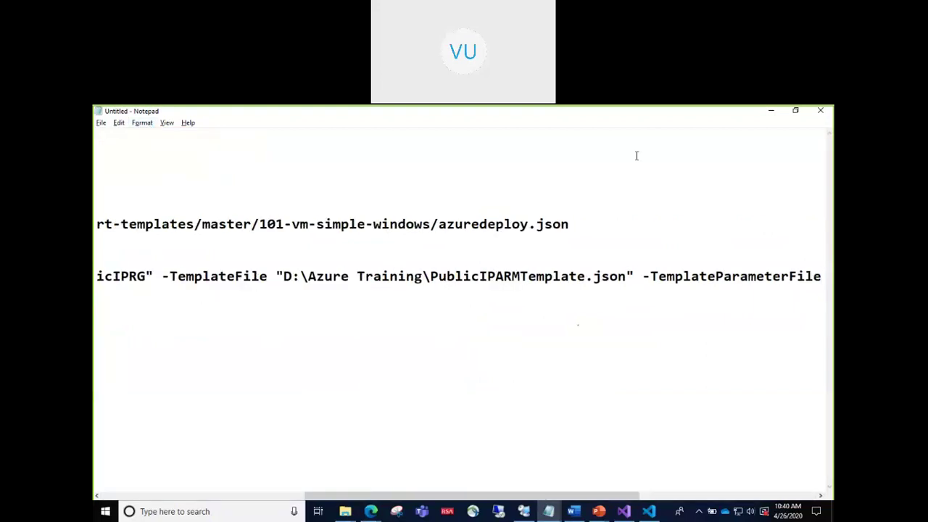
pyautogui.moveTo(628, 494); pyautogui.dragTo(818, 497)
pyautogui.press('Delete')
pyautogui.press('Delete')
pyautogui.press('Delete')
pyautogui.press('End')
pyautogui.hotkey('shift', 'Home')
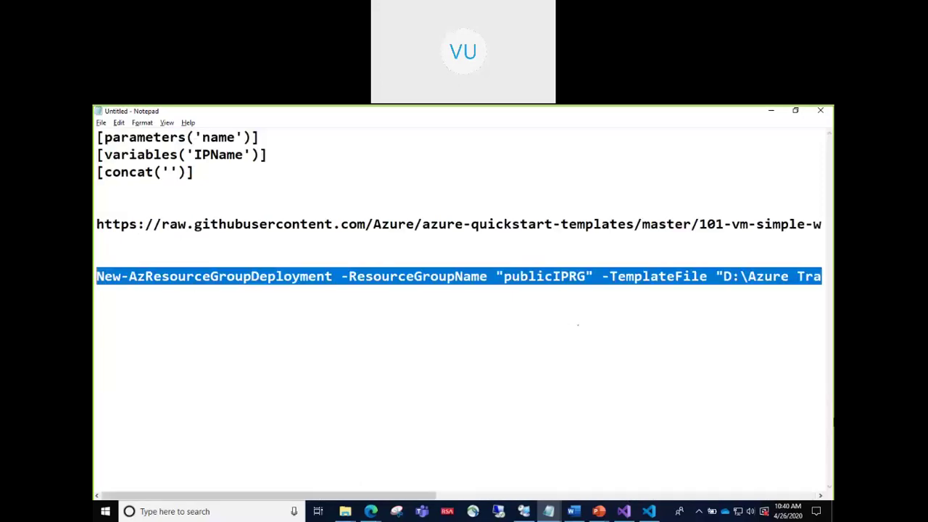
# - Clear the leftover parameter file path from the Azure Cloud Shell prompt and try to run the copied single-line deployment command
pyautogui.hotkey('alt', 'Tab')
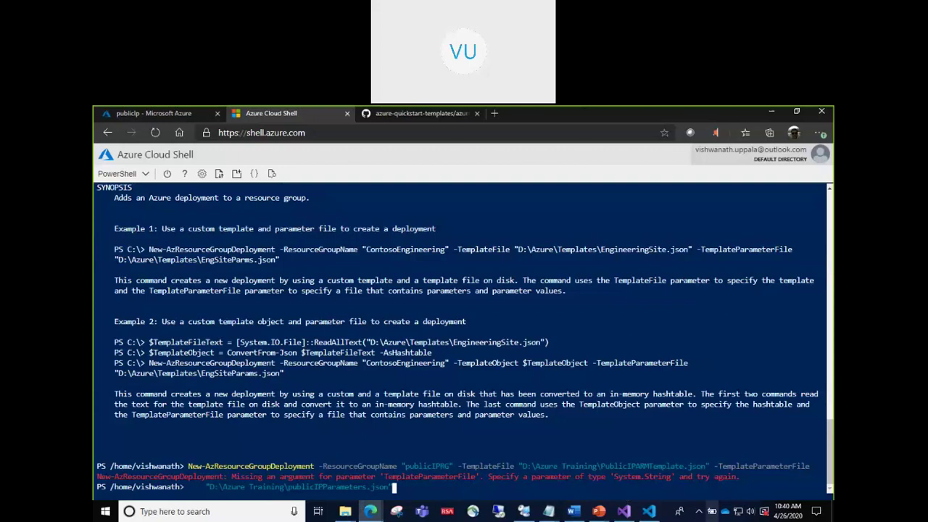
pyautogui.press('BackSpace')
pyautogui.press('BackSpace')
pyautogui.press('BackSpace')
pyautogui.press('BackSpace')
pyautogui.press('BackSpace')
pyautogui.press('BackSpace')
pyautogui.press('BackSpace')
pyautogui.press('BackSpace')
pyautogui.press('BackSpace')
pyautogui.press('BackSpace')
pyautogui.press('BackSpace')
pyautogui.press('BackSpace')
pyautogui.press('BackSpace')
pyautogui.press('BackSpace')
pyautogui.press('BackSpace')
pyautogui.press('BackSpace')
pyautogui.press('BackSpace')
pyautogui.press('BackSpace')
pyautogui.press('BackSpace')
pyautogui.press('BackSpace')
pyautogui.press('BackSpace')
pyautogui.press('BackSpace')
pyautogui.press('BackSpace')
pyautogui.press('BackSpace')
pyautogui.press('BackSpace')
pyautogui.press('BackSpace')
pyautogui.press('BackSpace')
pyautogui.press('BackSpace')
pyautogui.press('BackSpace')
pyautogui.press('BackSpace')
pyautogui.press('BackSpace')
pyautogui.press('BackSpace')
pyautogui.press('BackSpace')
pyautogui.press('BackSpace')
pyautogui.press('BackSpace')
pyautogui.press('BackSpace')
pyautogui.press('BackSpace')
pyautogui.press('BackSpace')
pyautogui.press('BackSpace')
pyautogui.press('BackSpace')
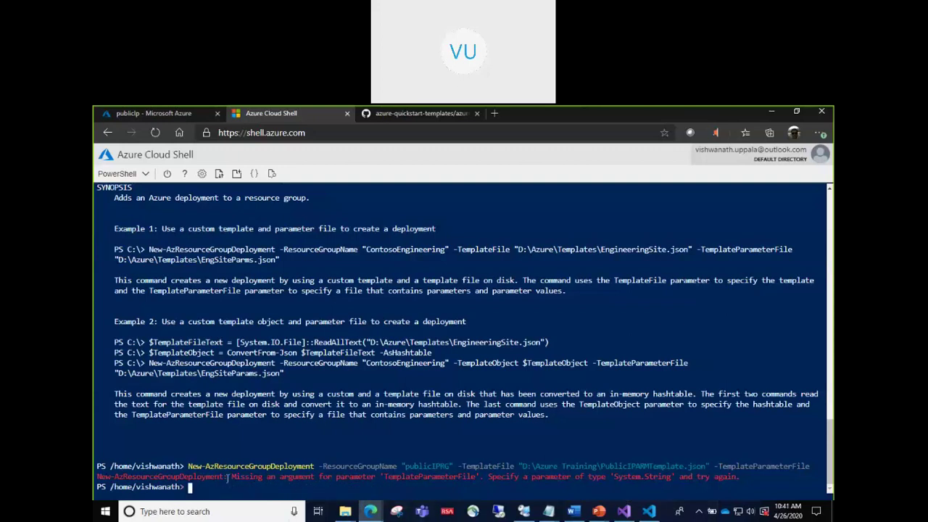
pyautogui.hotkey('ctrl', 'v')
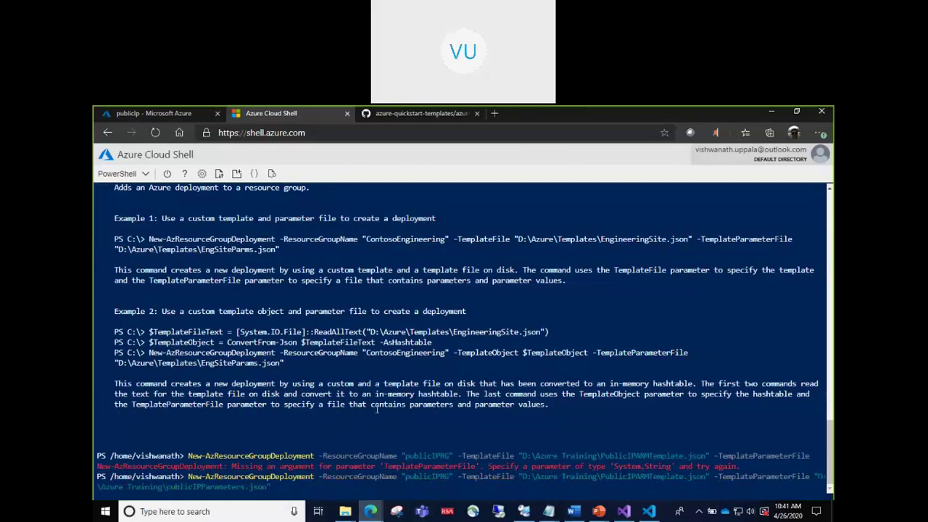
pyautogui.press('Return')
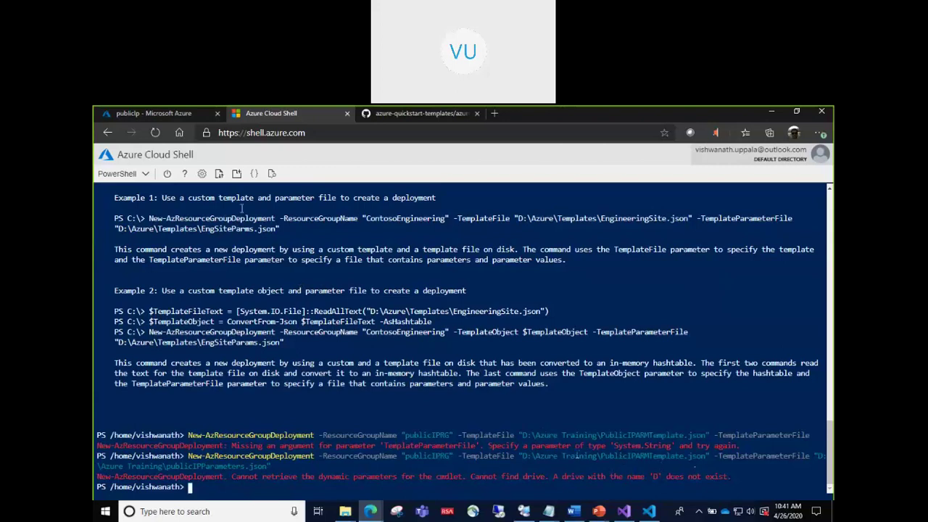
# - Open the Cloud Shell editor and try to upload publicIPParameters.json and PublicIPARMTemplate.json together from the Azure Training folder
pyautogui.click(253, 174)
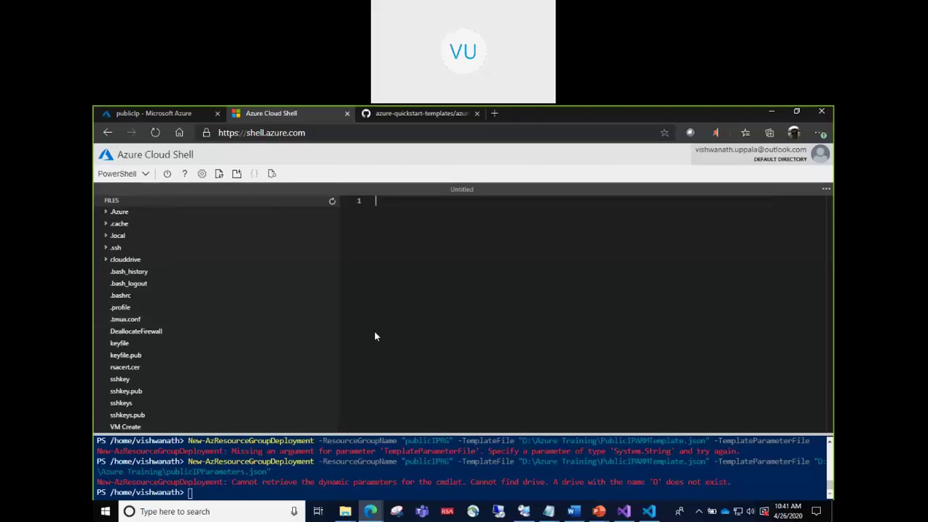
pyautogui.click(219, 174)
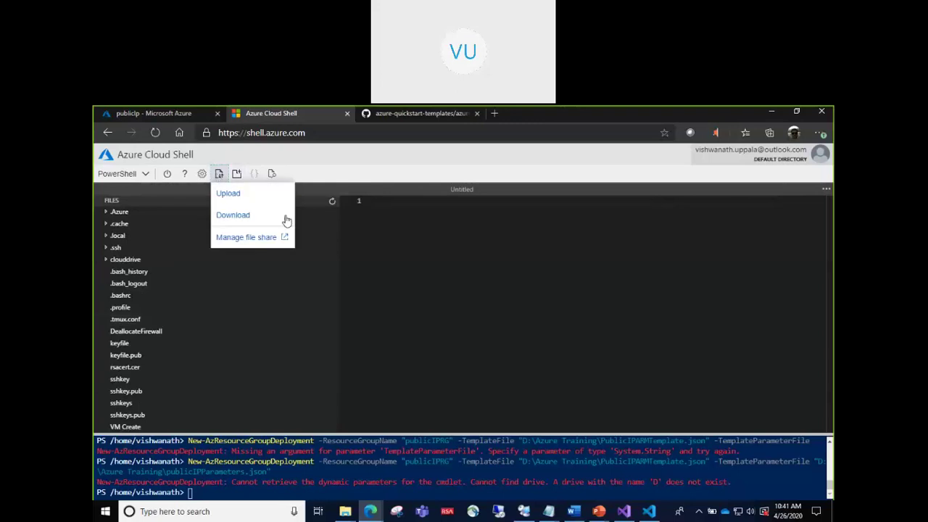
pyautogui.click(228, 193)
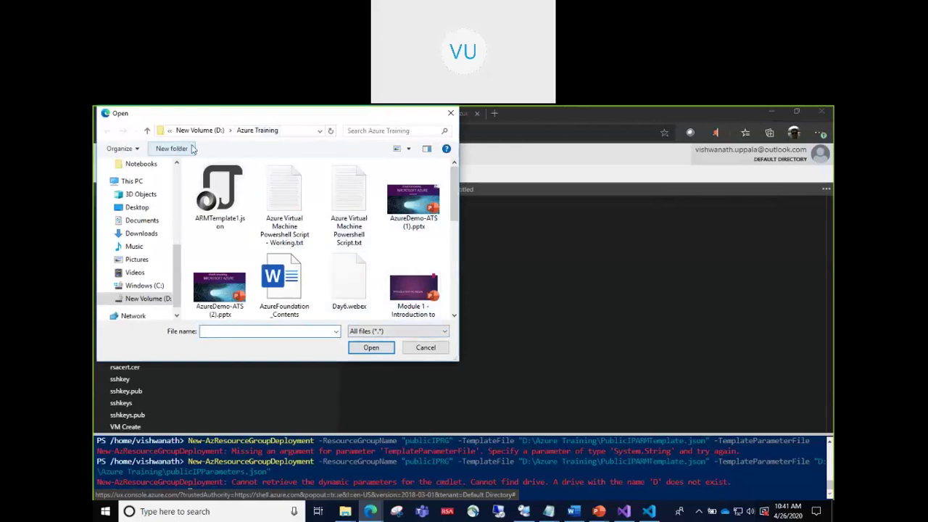
pyautogui.click(410, 148)
pyautogui.click(439, 202)
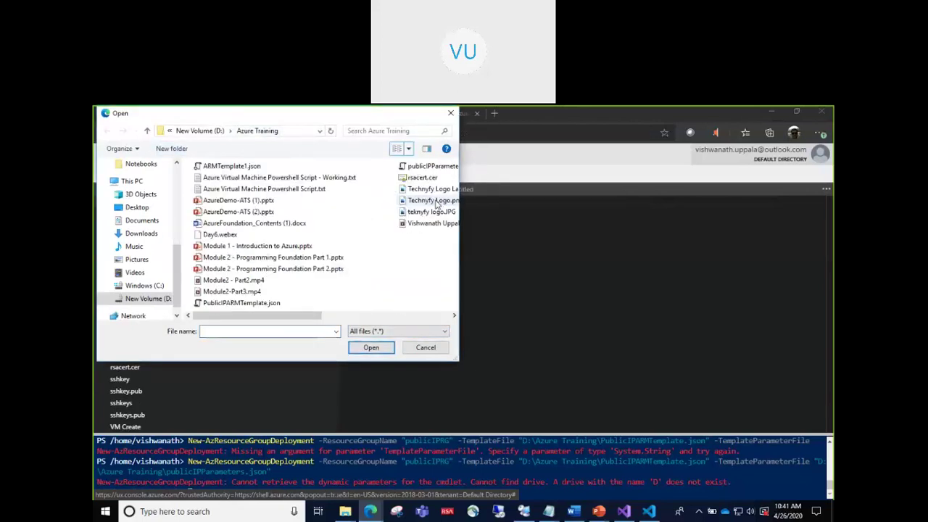
pyautogui.moveTo(281, 316); pyautogui.dragTo(400, 318)
pyautogui.click(249, 166)
pyautogui.moveTo(342, 317); pyautogui.dragTo(212, 316)
pyautogui.keyDown('ctrl'); pyautogui.click(237, 303); pyautogui.keyUp('ctrl')
pyautogui.click(362, 348)
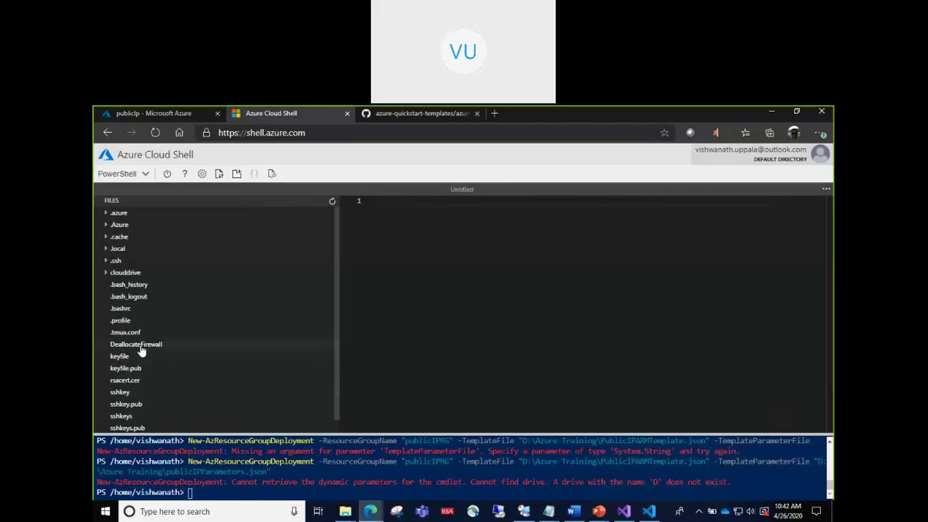
# - Look through the clouddrive, .Azure and .azure folders and the rest of the file list for the uploaded JSON files
pyautogui.click(106, 273)
pyautogui.click(113, 285)
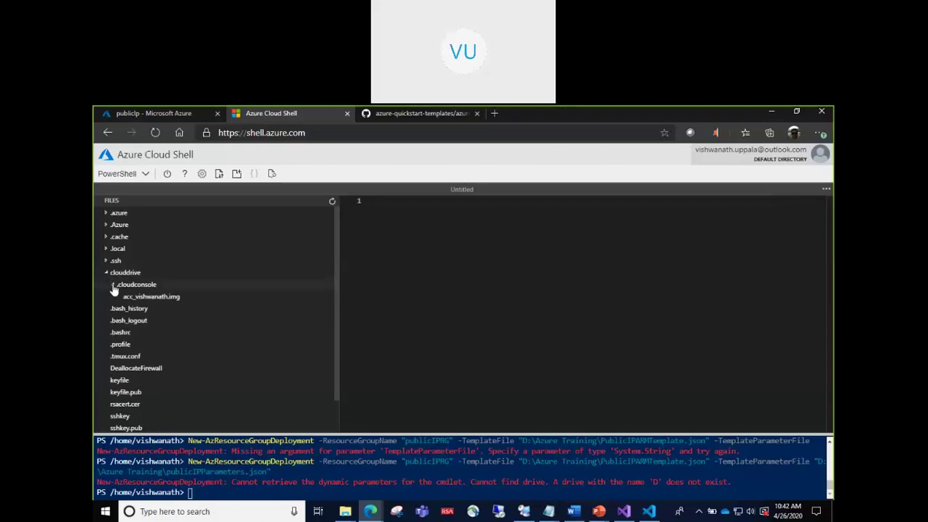
pyautogui.click(105, 272)
pyautogui.click(105, 225)
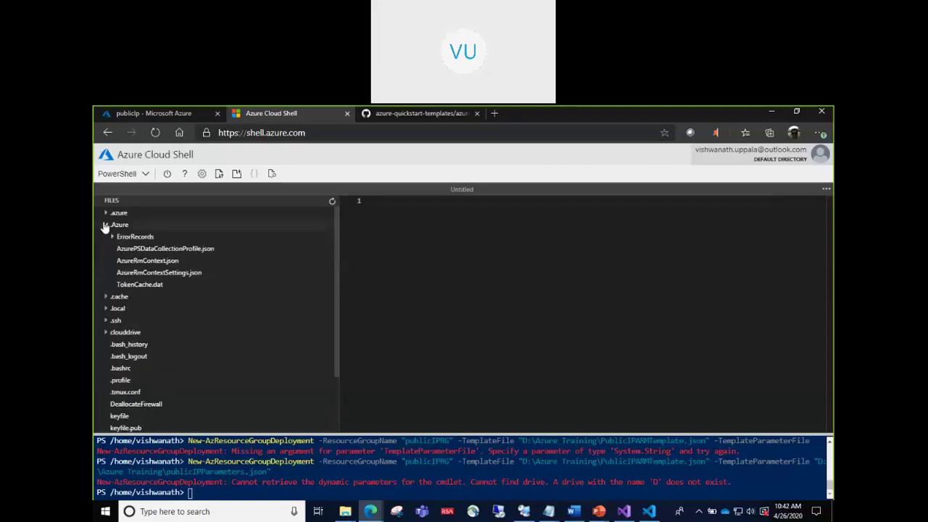
pyautogui.click(105, 225)
pyautogui.click(105, 214)
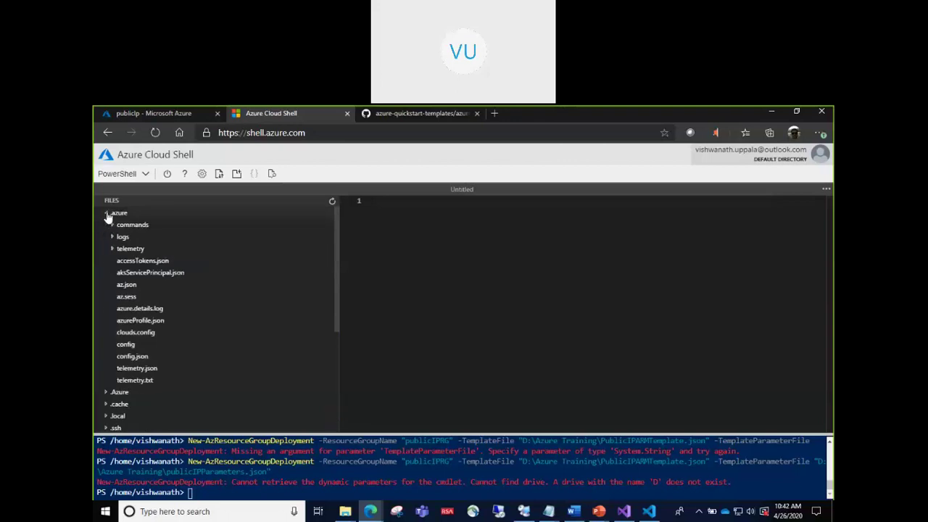
pyautogui.click(106, 213)
pyautogui.scroll(-1, 177, 409)
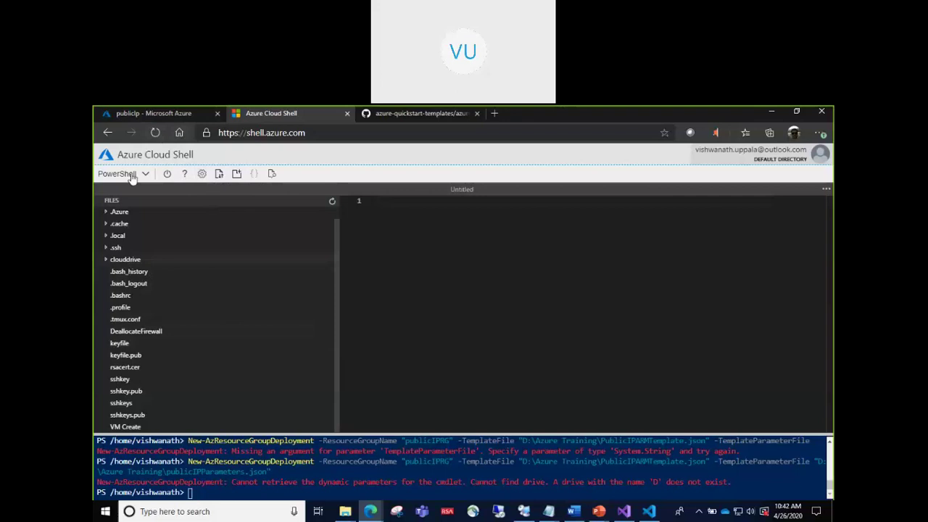
# - Reload Azure Cloud Shell and reconnect using the Default Directory
pyautogui.click(155, 133)
pyautogui.press('Return')
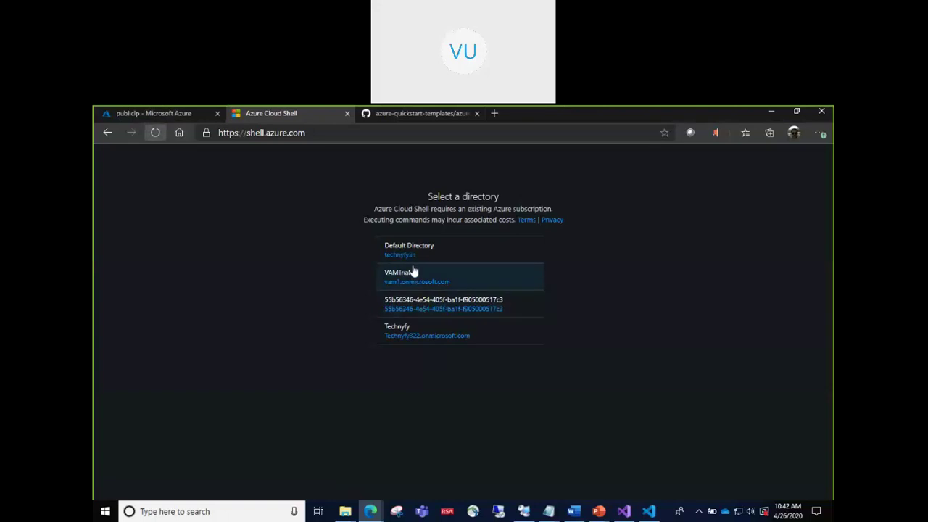
pyautogui.click(410, 261)
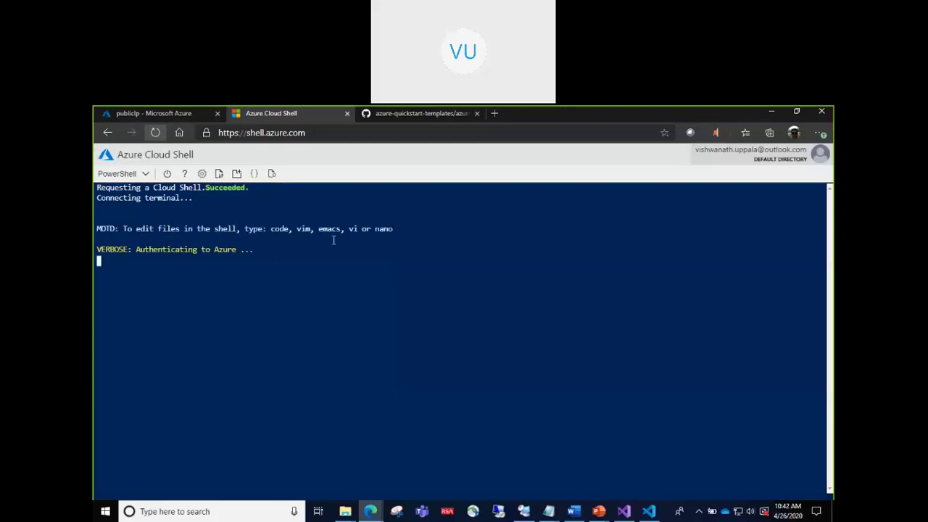
# - Reopen the Cloud Shell editor, open PublicIPARMTemplate.json and check the file list for the parameter file
pyautogui.click(253, 174)
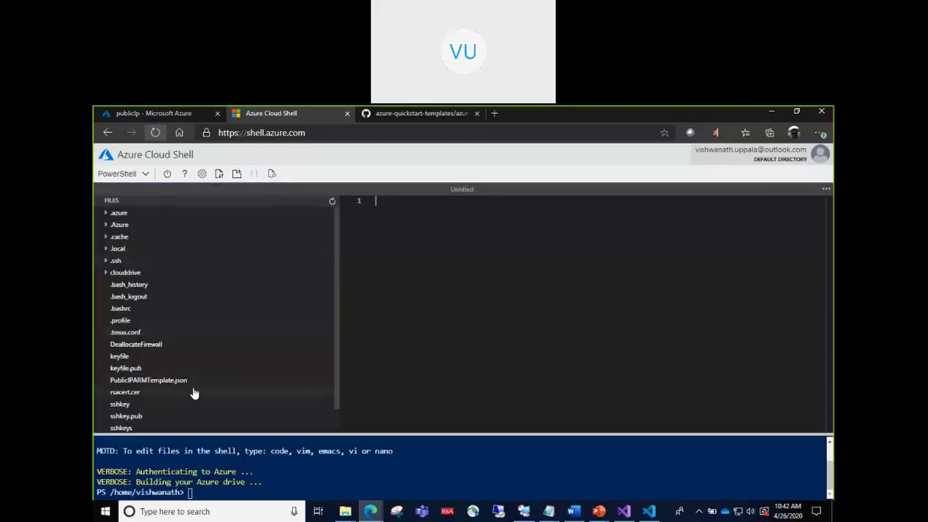
pyautogui.scroll(-1, 195, 390)
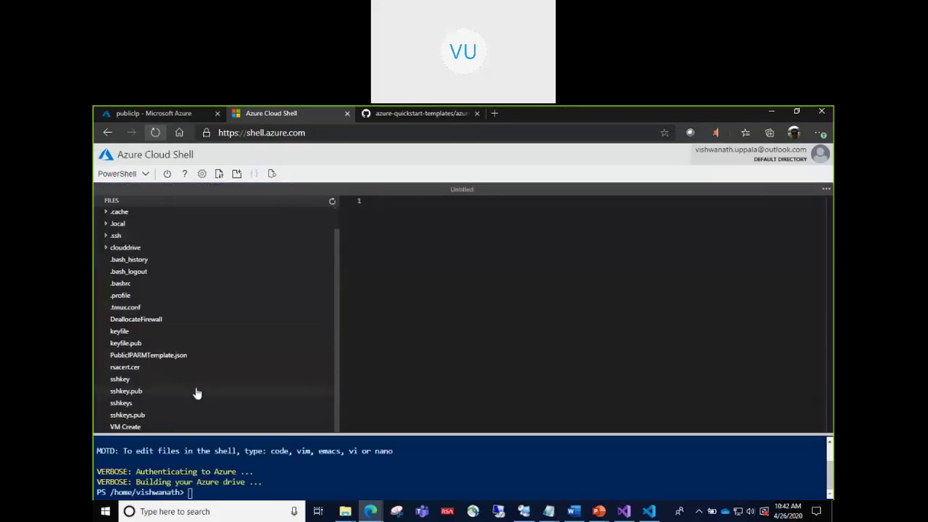
pyautogui.click(168, 356)
pyautogui.scroll(-3, 519, 357)
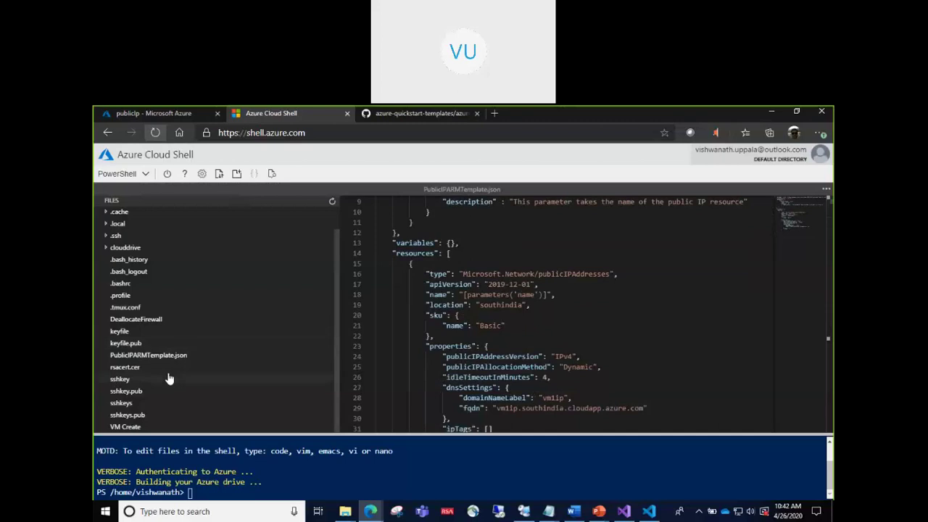
pyautogui.scroll(1, 171, 376)
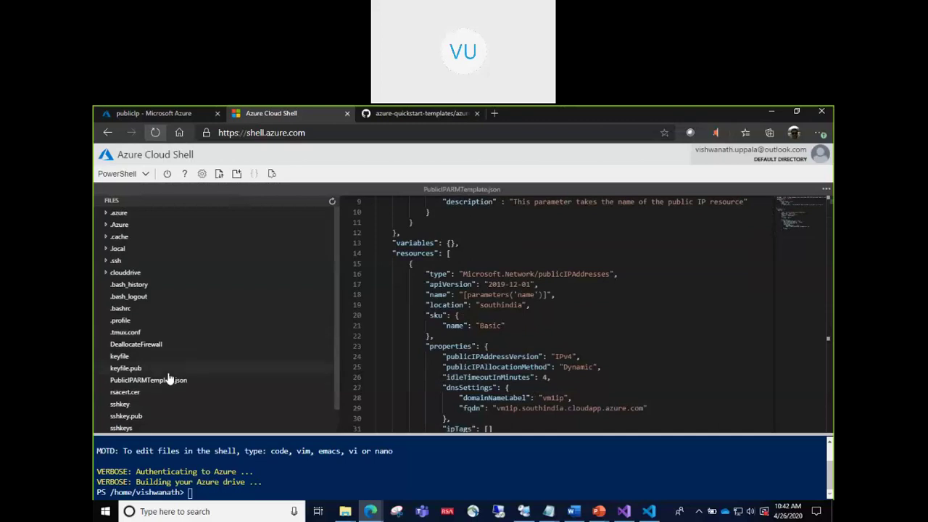
# - Upload publicIPParameters.json from the Azure Training folder to Cloud Shell
pyautogui.click(219, 174)
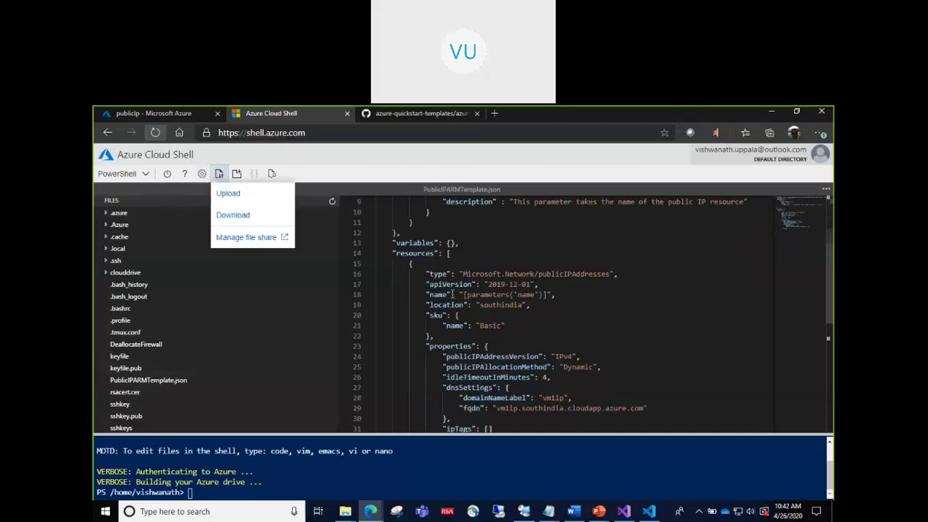
pyautogui.click(227, 193)
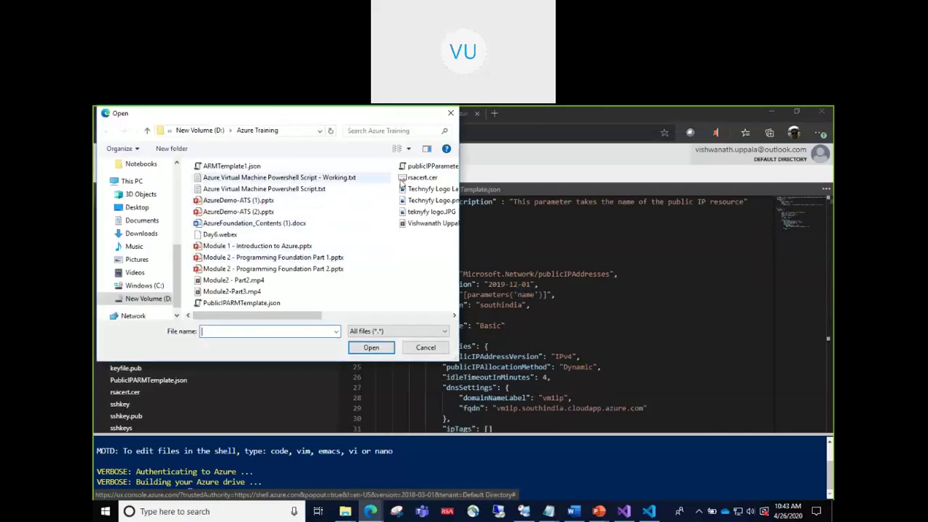
pyautogui.click(424, 166)
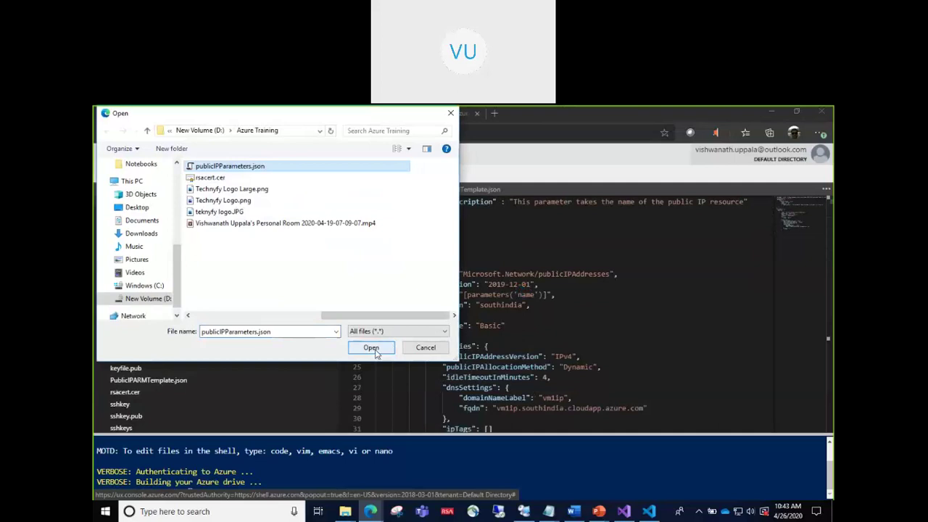
pyautogui.click(370, 347)
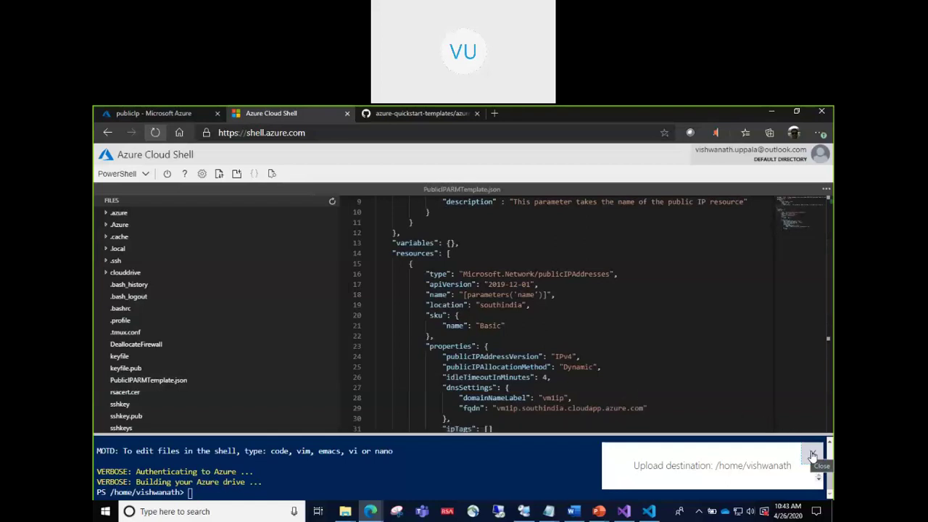
# - Check the Cloud Shell editor's file list for the uploaded parameter file and refresh the list
pyautogui.scroll(-2, 507, 326)
pyautogui.scroll(-1, 290, 355)
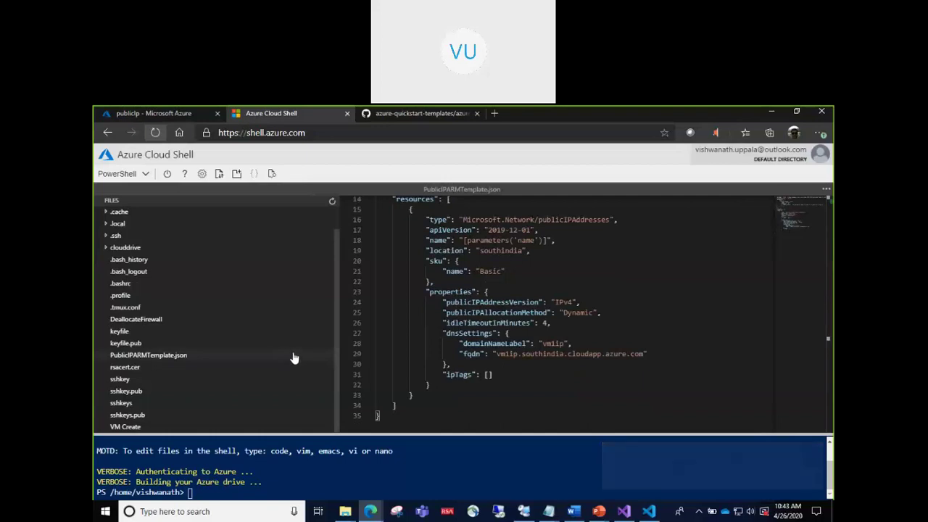
pyautogui.scroll(1, 295, 361)
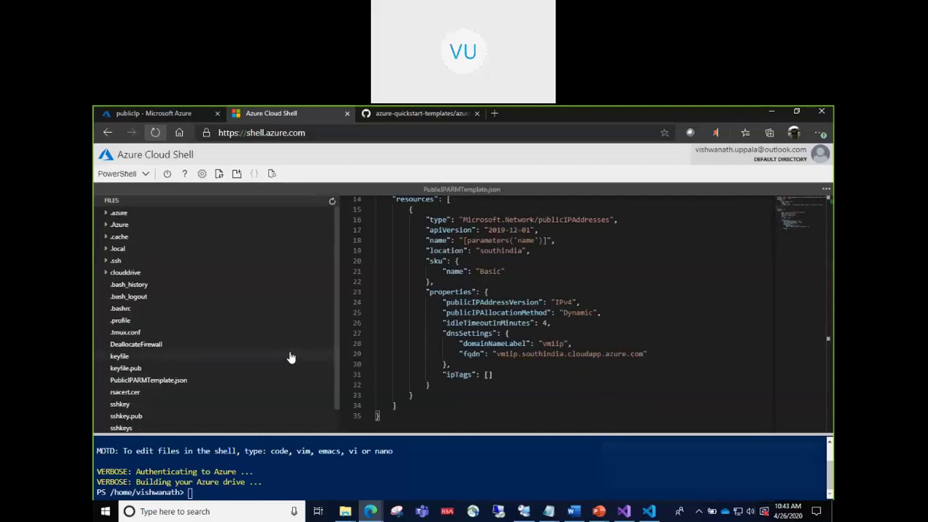
pyautogui.rightClick(124, 204)
pyautogui.click(332, 201)
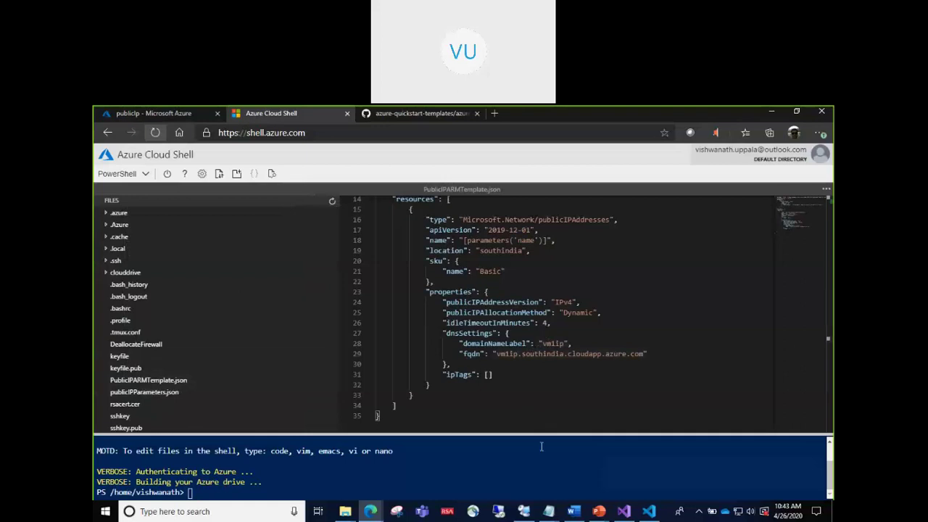
# - Switch to the Notepad notes with the deployment command and turn word wrap on
pyautogui.moveTo(549, 511)
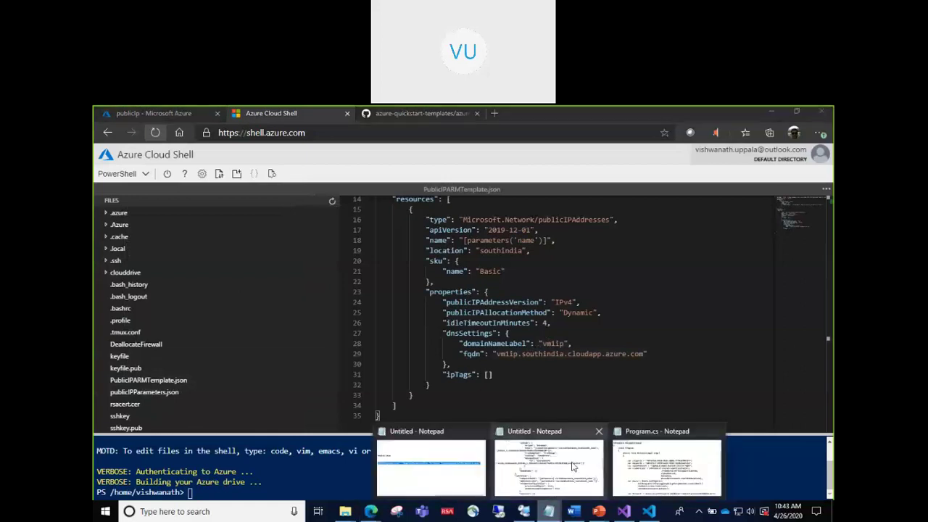
pyautogui.click(423, 463)
pyautogui.moveTo(507, 500); pyautogui.dragTo(145, 463)
pyautogui.click(142, 122)
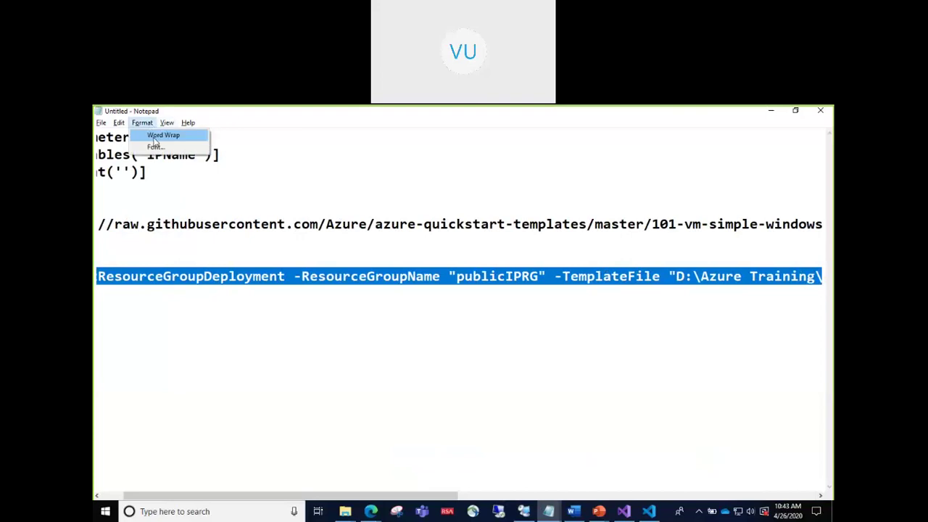
pyautogui.click(153, 137)
# - Replace D:\Azure Training with ~ in the TemplateFile path of the deployment command
pyautogui.click(722, 293)
pyautogui.hotkey('shift', 'Down')
pyautogui.hotkey('shift', 'Left')
pyautogui.hotkey('shift', 'Left')
pyautogui.hotkey('shift', 'Left')
pyautogui.hotkey('shift', 'Left')
pyautogui.hotkey('shift', 'Left')
pyautogui.hotkey('shift', 'Left')
pyautogui.hotkey('shift', 'Left')
pyautogui.hotkey('shift', 'Left')
pyautogui.hotkey('shift', 'Left')
pyautogui.hotkey('shift', 'Left')
pyautogui.hotkey('shift', 'Left')
pyautogui.hotkey('shift', 'Left')
pyautogui.hotkey('shift', 'Left')
pyautogui.hotkey('shift', 'Left')
pyautogui.hotkey('shift', 'Left')
pyautogui.hotkey('shift', 'Left')
pyautogui.hotkey('shift', 'Left')
pyautogui.hotkey('shift', 'Left')
pyautogui.hotkey('shift', 'Left')
pyautogui.hotkey('shift', 'Left')
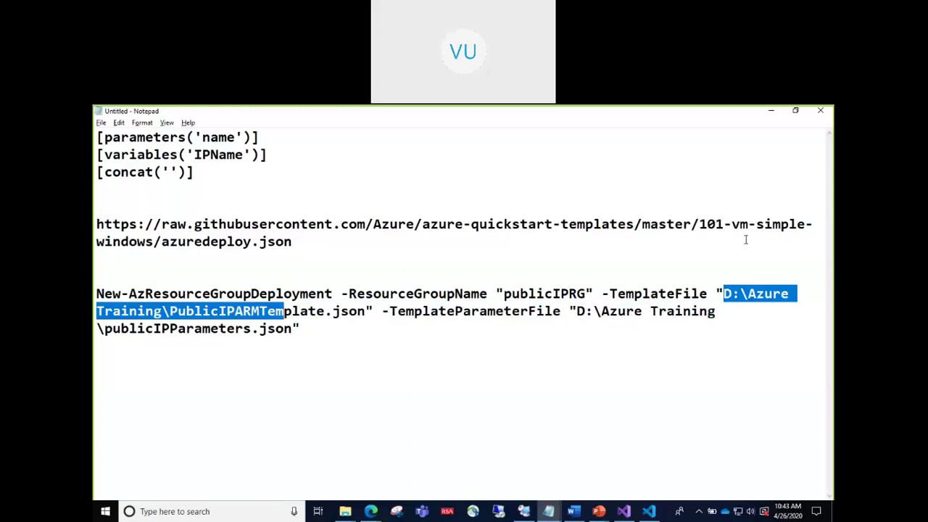
pyautogui.hotkey('shift', 'Left')
pyautogui.hotkey('shift', 'Left')
pyautogui.hotkey('shift', 'Left')
pyautogui.hotkey('shift', 'Left')
pyautogui.hotkey('shift', 'Left')
pyautogui.hotkey('shift', 'Left')
pyautogui.hotkey('shift', 'Left')
pyautogui.hotkey('shift', 'Left')
pyautogui.hotkey('shift', 'Left')
pyautogui.hotkey('shift', 'Left')
pyautogui.hotkey('shift', 'Left')
pyautogui.hotkey('shift', 'Left')
pyautogui.hotkey('shift', 'Left')
pyautogui.hotkey('shift', 'Left')
pyautogui.hotkey('shift', 'Left')
pyautogui.write('~')
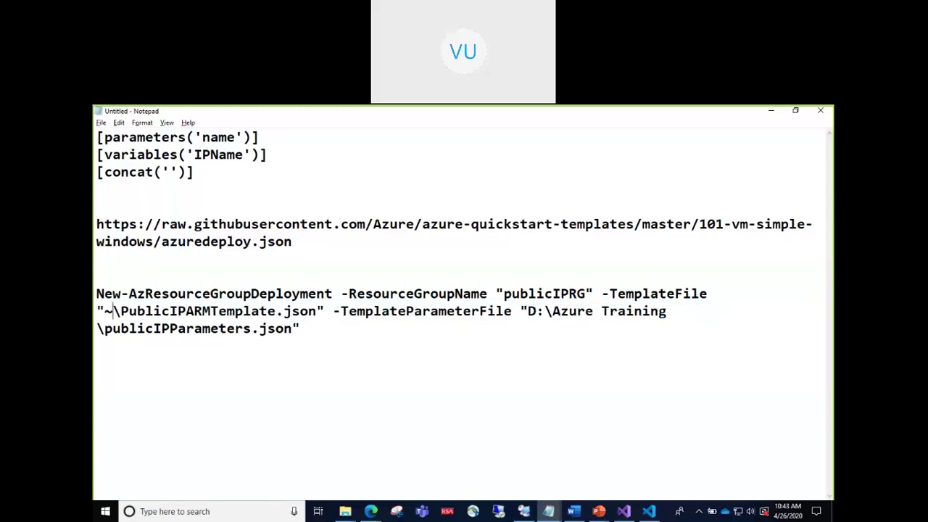
# - Replace D:\Azure Training with ~ in the TemplateParameterFile path of the deployment command
pyautogui.press('Right')
pyautogui.press('Right')
pyautogui.press('Right')
pyautogui.press('Right')
pyautogui.press('Right')
pyautogui.press('Right')
pyautogui.press('Right')
pyautogui.press('Right')
pyautogui.press('Right')
pyautogui.press('Right')
pyautogui.press('Right')
pyautogui.press('Right')
pyautogui.press('Right')
pyautogui.press('Right')
pyautogui.press('Down')
pyautogui.press('Left')
pyautogui.hotkey('shift', 'Down')
pyautogui.hotkey('shift', 'Left')
pyautogui.hotkey('shift', 'Left')
pyautogui.hotkey('shift', 'Left')
pyautogui.hotkey('shift', 'Left')
pyautogui.hotkey('shift', 'Left')
pyautogui.hotkey('shift', 'Left')
pyautogui.hotkey('shift', 'Left')
pyautogui.hotkey('shift', 'Left')
pyautogui.hotkey('shift', 'Left')
pyautogui.hotkey('shift', 'Left')
pyautogui.hotkey('shift', 'Left')
pyautogui.hotkey('shift', 'Left')
pyautogui.hotkey('shift', 'Left')
pyautogui.hotkey('shift', 'Left')
pyautogui.hotkey('shift', 'Left')
pyautogui.hotkey('shift', 'Left')
pyautogui.hotkey('shift', 'Left')
pyautogui.hotkey('shift', 'Left')
pyautogui.hotkey('shift', 'Left')
pyautogui.hotkey('shift', 'Left')
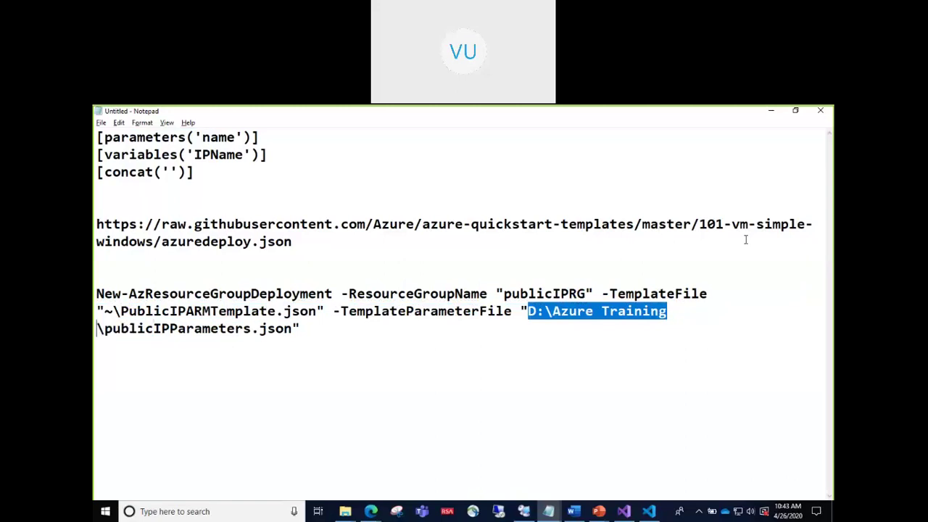
pyautogui.write('~')
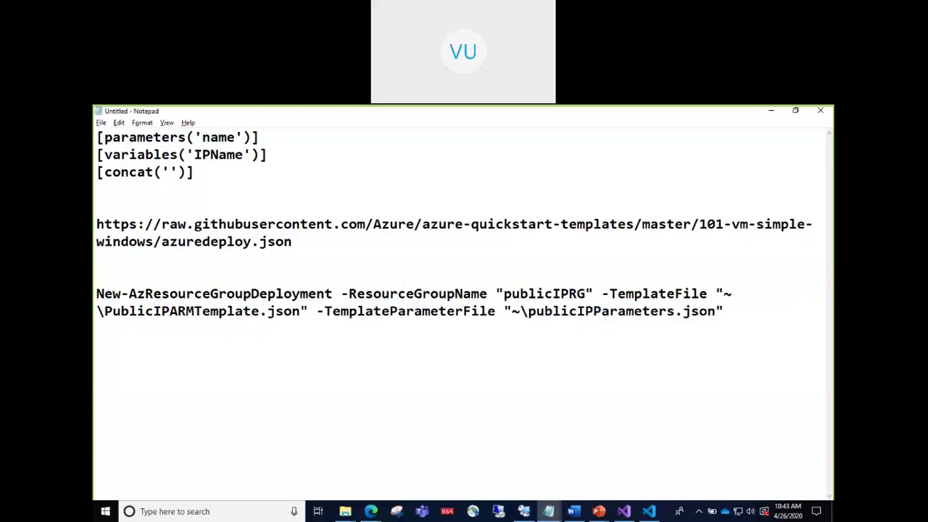
# - Copy the whole New-AzResourceGroupDeployment command, try to run it in Cloud Shell, and enlarge the terminal pane
pyautogui.press('End')
pyautogui.hotkey('shift', 'Up')
pyautogui.hotkey('shift', 'Home')
pyautogui.hotkey('ctrl', 'c')
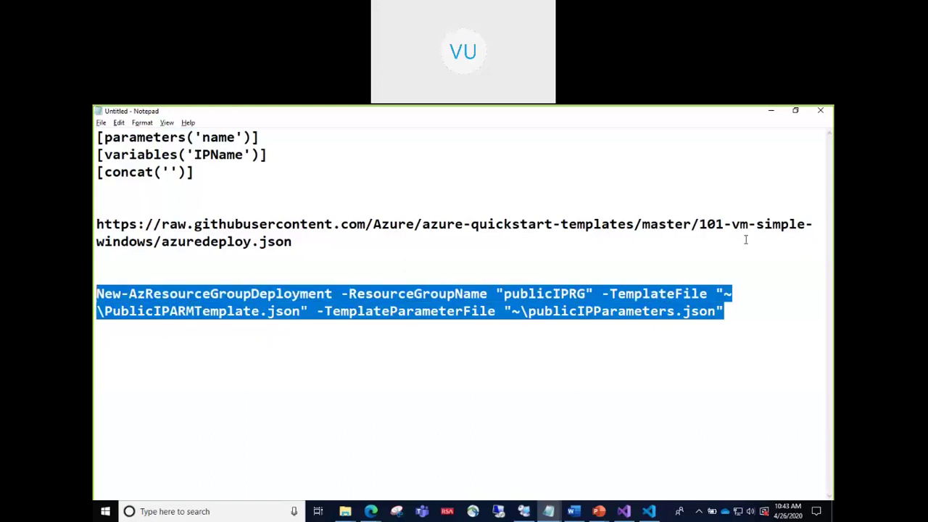
pyautogui.hotkey('alt', 'Tab')
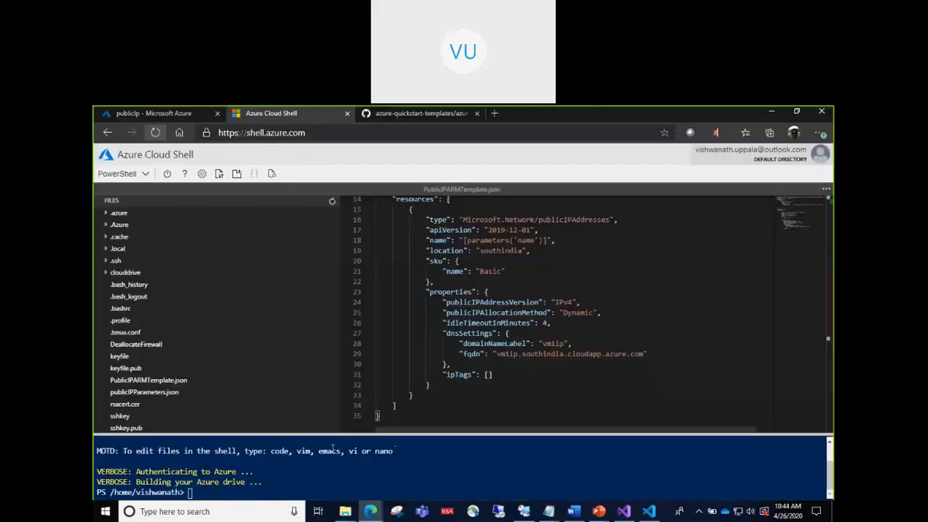
pyautogui.rightClick(208, 493)
pyautogui.click(248, 380)
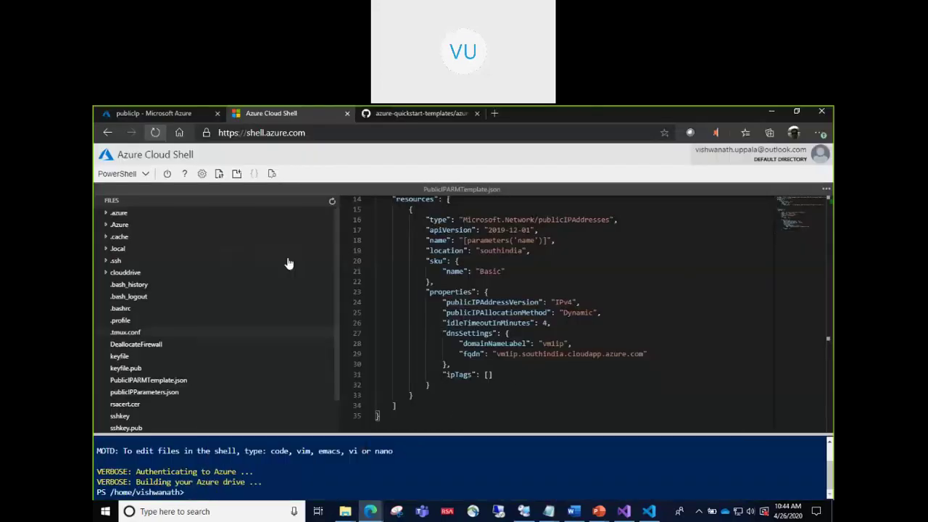
pyautogui.press('Return')
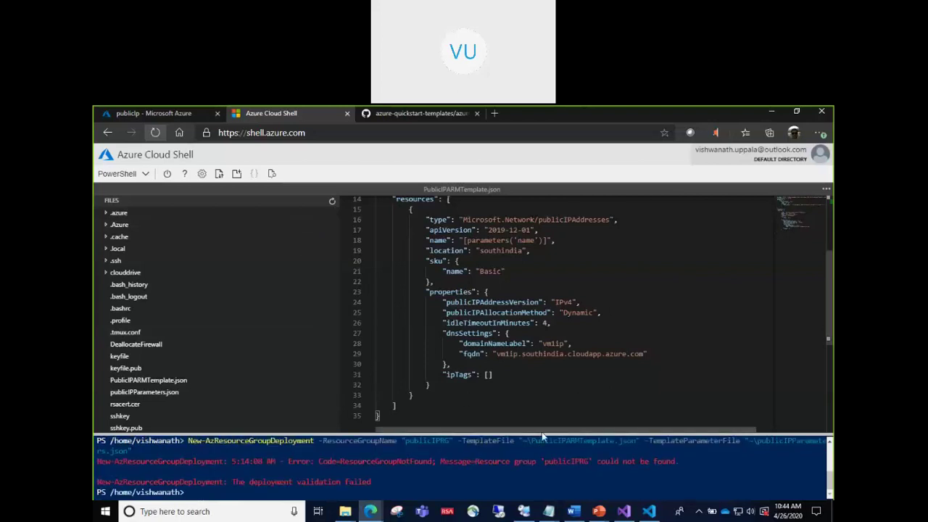
pyautogui.moveTo(540, 432); pyautogui.dragTo(464, 310)
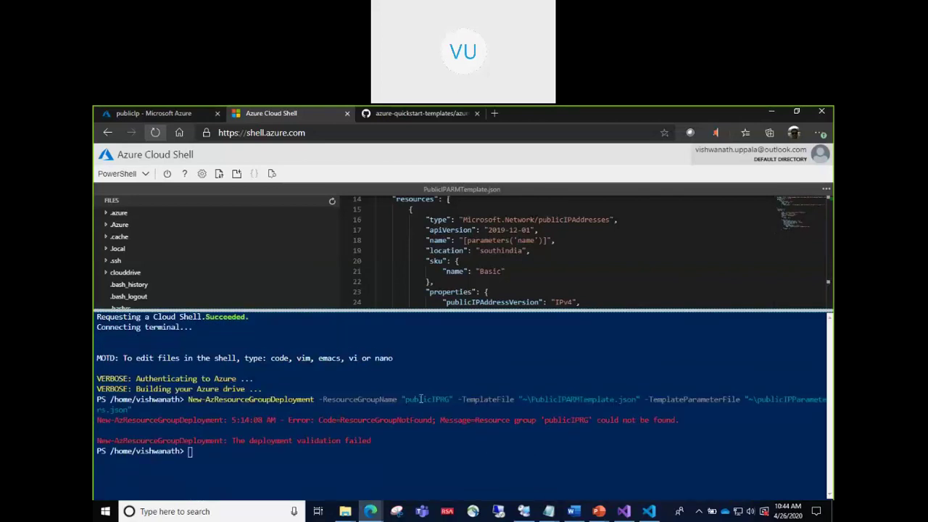
pyautogui.doubleClick(420, 399)
# - Copy the New-AzResourceGroup line from the Deploy ARM Templates slide in PowerPoint into the Notepad notes above the deployment command
pyautogui.hotkey('alt', 'Tab')
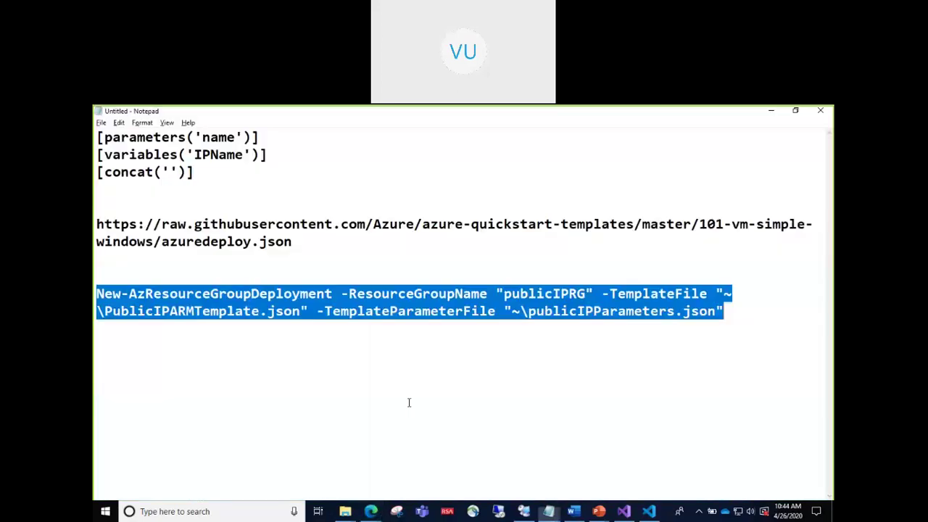
pyautogui.hotkey('alt', 'Tab')
pyautogui.hotkey('alt', 'Tab')
pyautogui.hotkey('alt', 'Tab')
pyautogui.hotkey('alt', 'Tab')
pyautogui.hotkey('alt', 'Tab')
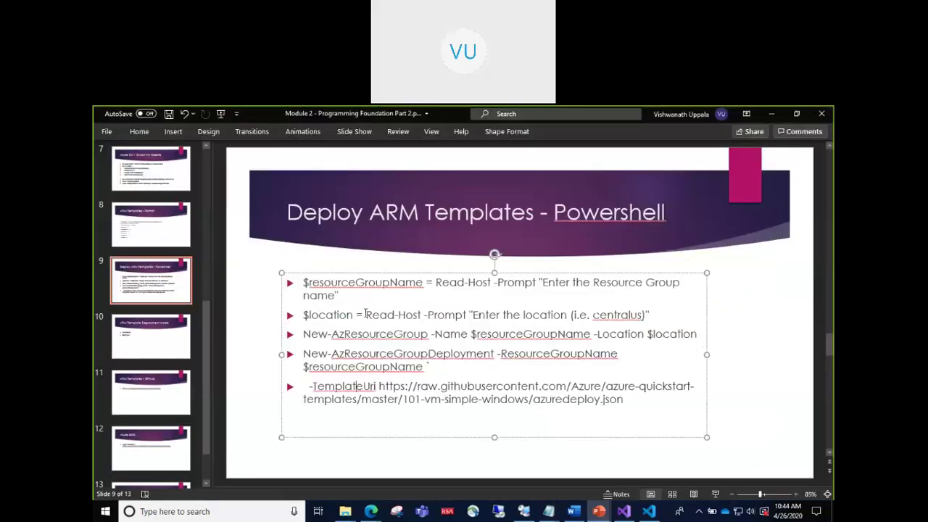
pyautogui.click(375, 333)
pyautogui.hotkey('shift', 'End')
pyautogui.hotkey('ctrl', 'c')
pyautogui.press('alt')
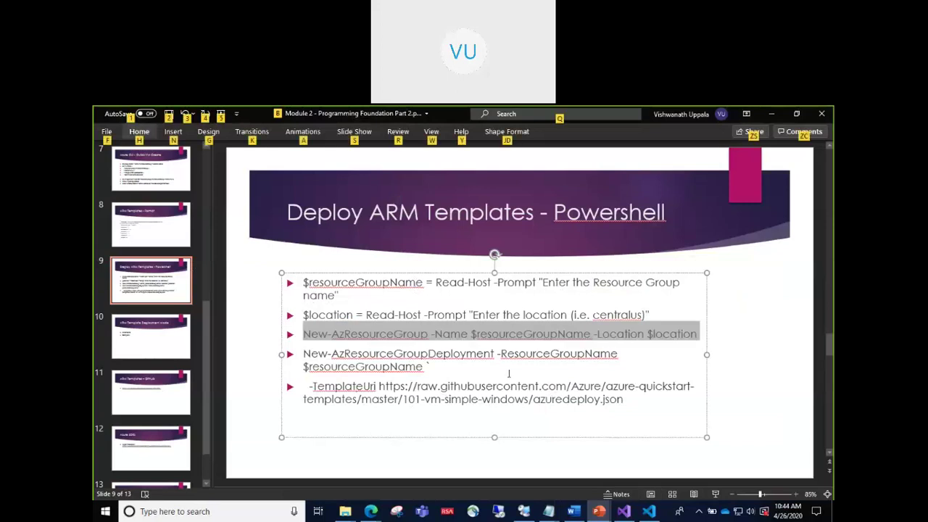
pyautogui.hotkey('alt', 'Tab')
pyautogui.moveTo(549, 511)
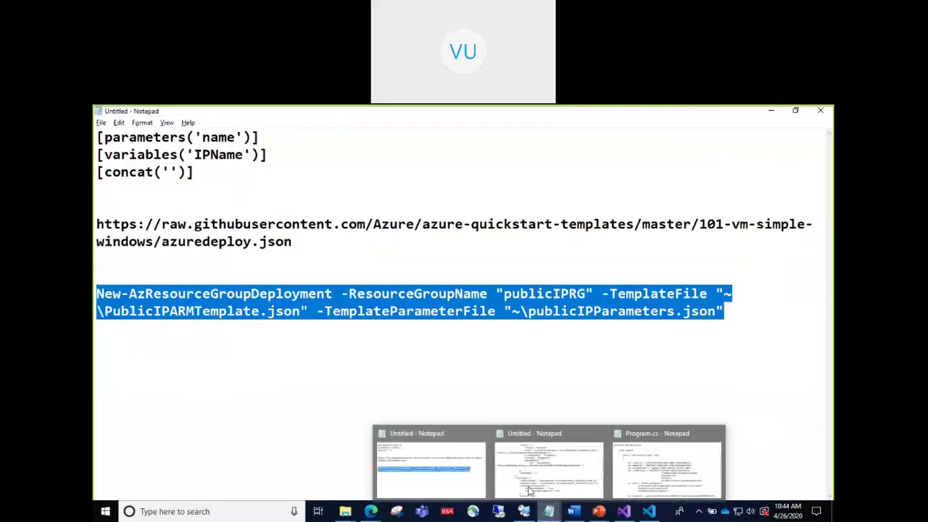
pyautogui.click(297, 273)
pyautogui.press('Return')
pyautogui.hotkey('ctrl', 'v')
pyautogui.press('Return')
# - Replace $resourceGroupName with "publicIPRG" in the New-AzResourceGroup command
pyautogui.click(307, 294)
pyautogui.keyDown('shift'); pyautogui.click(456, 295); pyautogui.keyUp('shift')
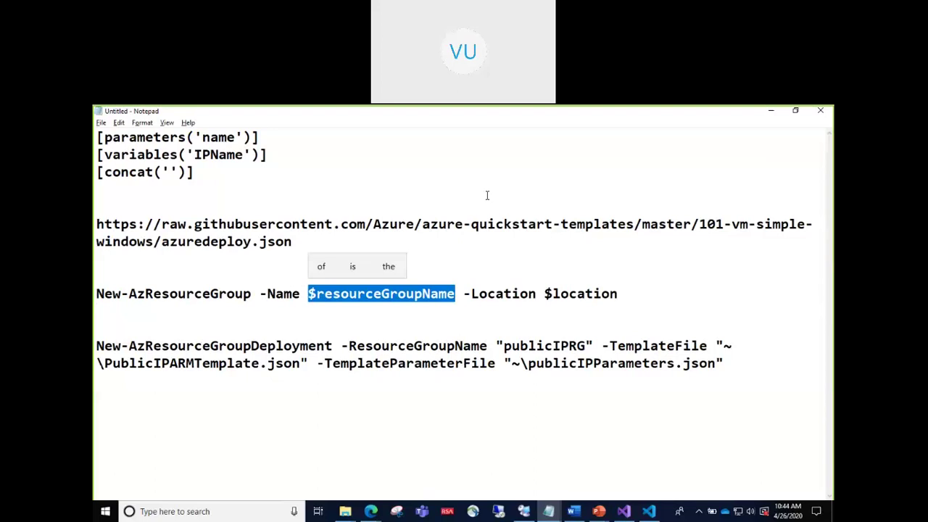
pyautogui.write('""')
pyautogui.press('Left')
pyautogui.write('publicIPRG')
# - Replace $location with eastus in the New-AzResourceGroup command
pyautogui.press('Home')
pyautogui.press('BackSpace')
pyautogui.press('BackSpace')
pyautogui.press('BackSpace')
pyautogui.press('BackSpace')
pyautogui.press('BackSpace')
pyautogui.press('BackSpace')
pyautogui.press('BackSpace')
pyautogui.press('BackSpace')
pyautogui.press('BackSpace')
pyautogui.hotkey('alt', 'Tab')
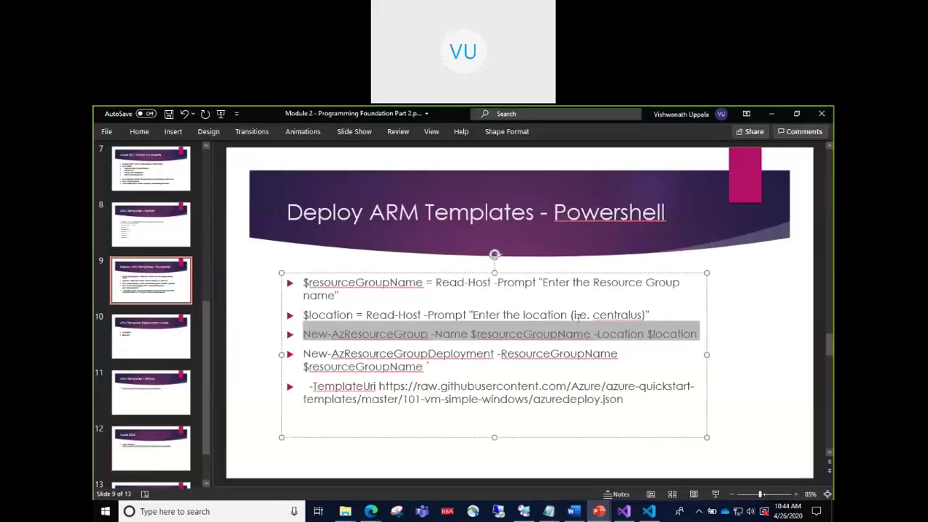
pyautogui.hotkey('alt', 'Tab')
pyautogui.write('eastus')
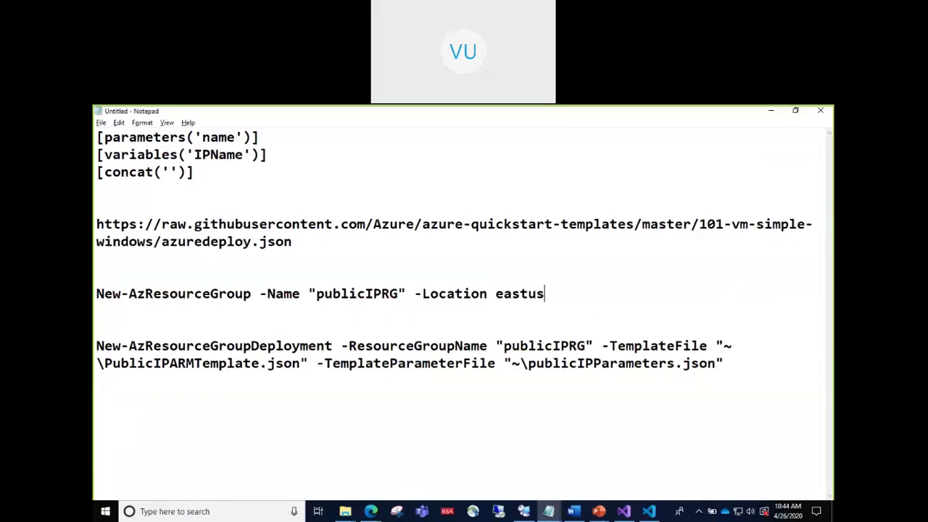
# - Copy the New-AzResourceGroup command and run it in Cloud Shell to create publicIPRG in eastus
pyautogui.hotkey('shift', 'Home')
pyautogui.hotkey('ctrl', 'c')
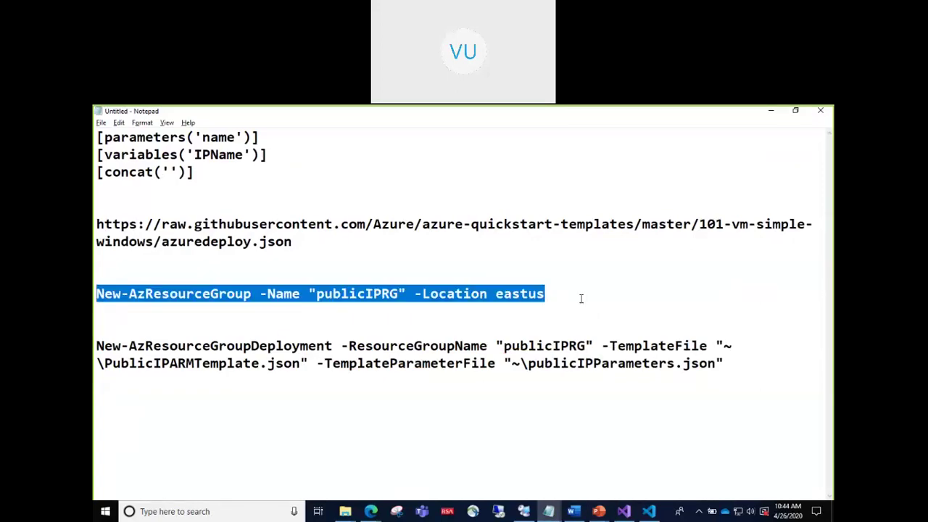
pyautogui.hotkey('alt', 'Tab')
pyautogui.hotkey('alt', 'Tab')
pyautogui.rightClick(236, 449)
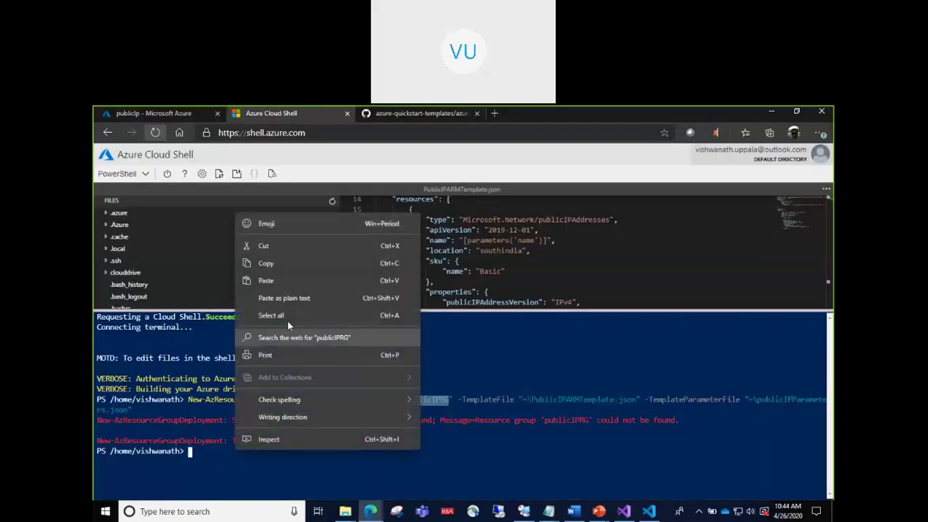
pyautogui.click(290, 298)
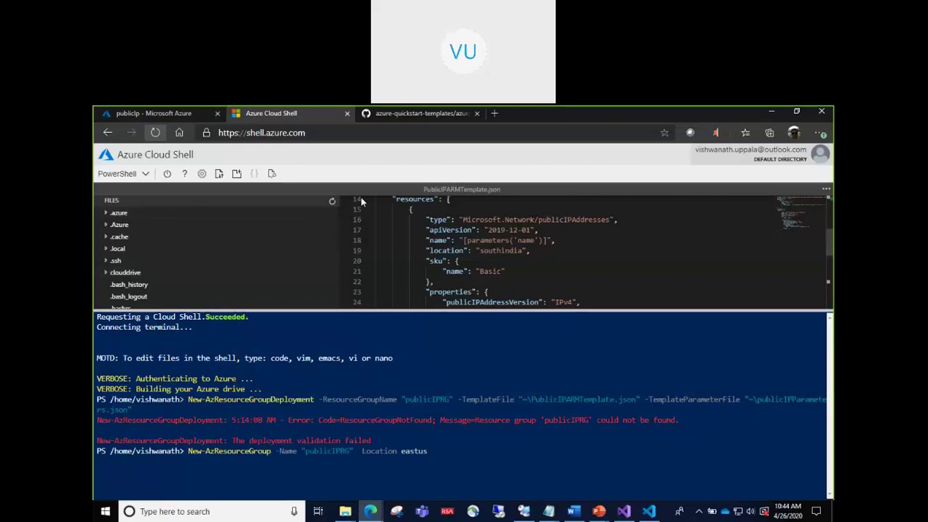
pyautogui.press('Return')
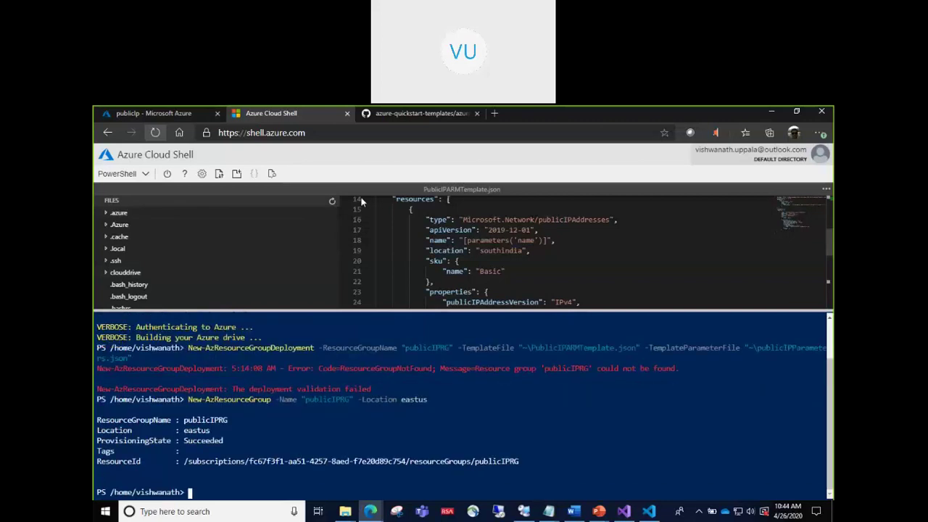
# - Rerun the earlier New-AzResourceGroupDeployment command for publicIPRG and enlarge the terminal pane further
pyautogui.press('Up')
pyautogui.press('Up')
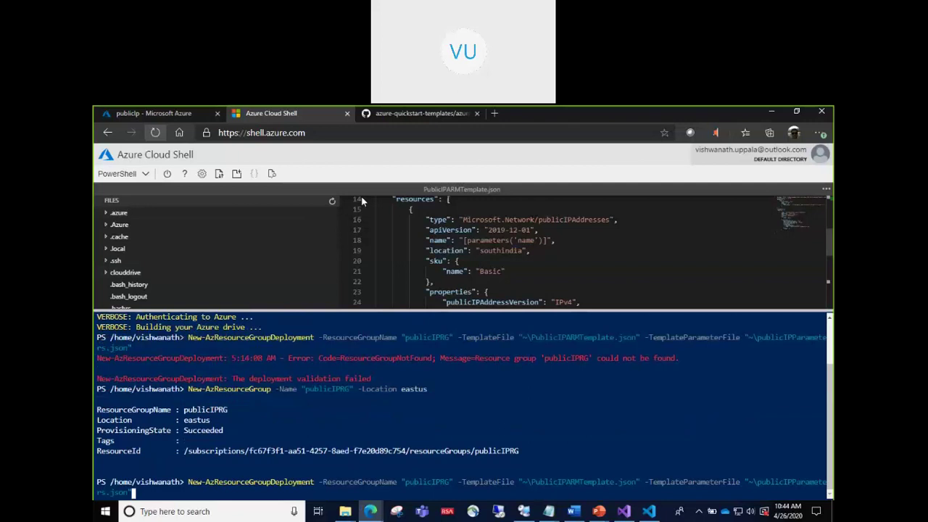
pyautogui.press('Return')
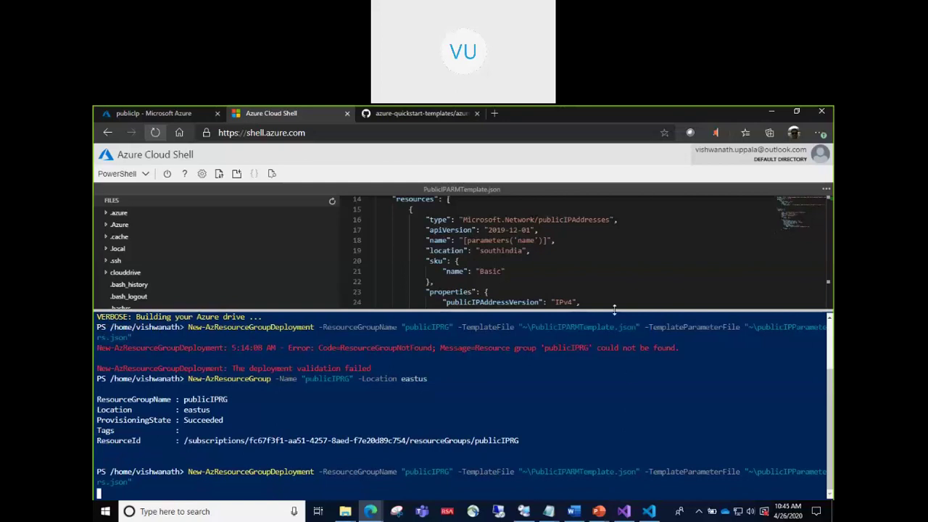
pyautogui.moveTo(616, 312); pyautogui.dragTo(621, 214)
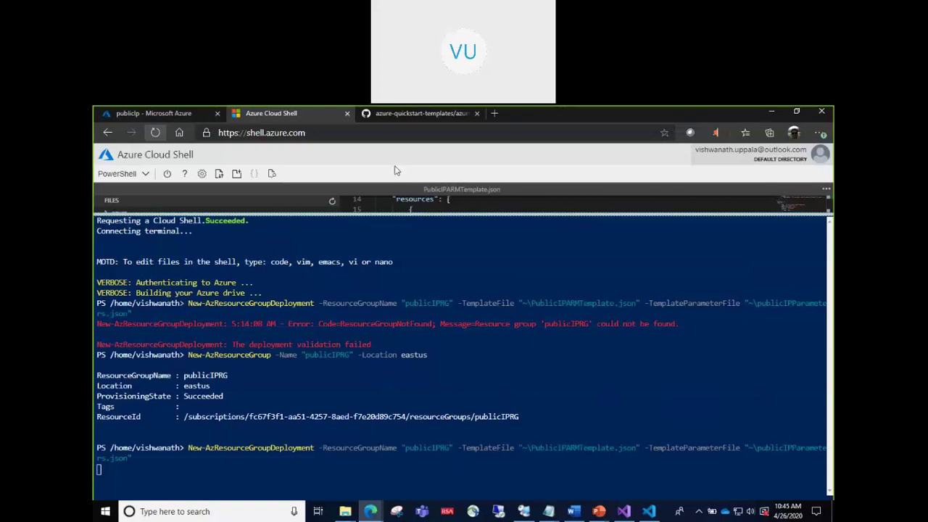
# - Switch to the PowerPoint presentation and show the ARM Template Deployment Mode slide
pyautogui.click(389, 112)
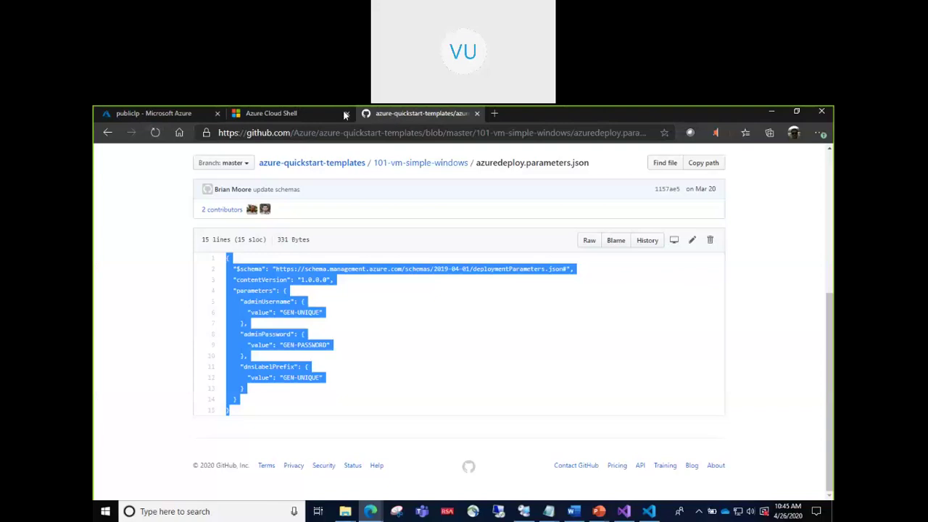
pyautogui.click(304, 113)
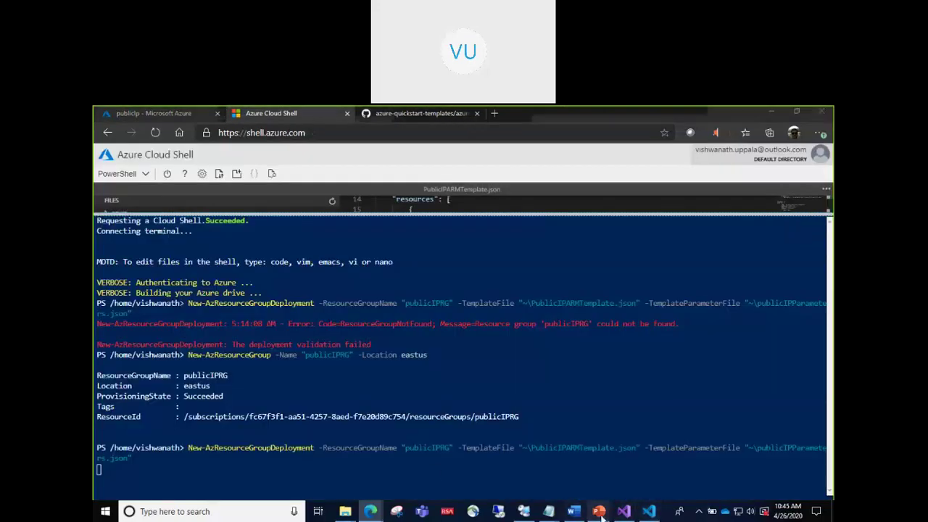
pyautogui.moveTo(600, 511)
pyautogui.click(521, 462)
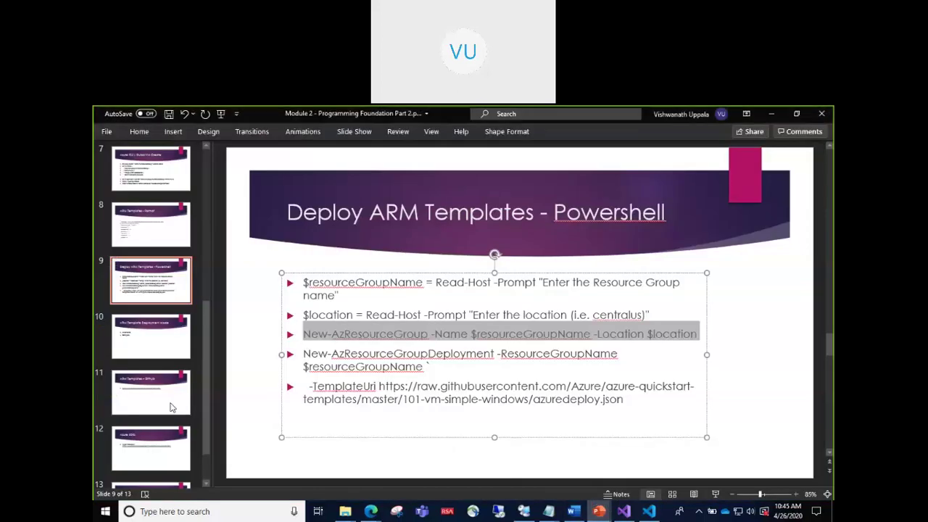
pyautogui.click(149, 343)
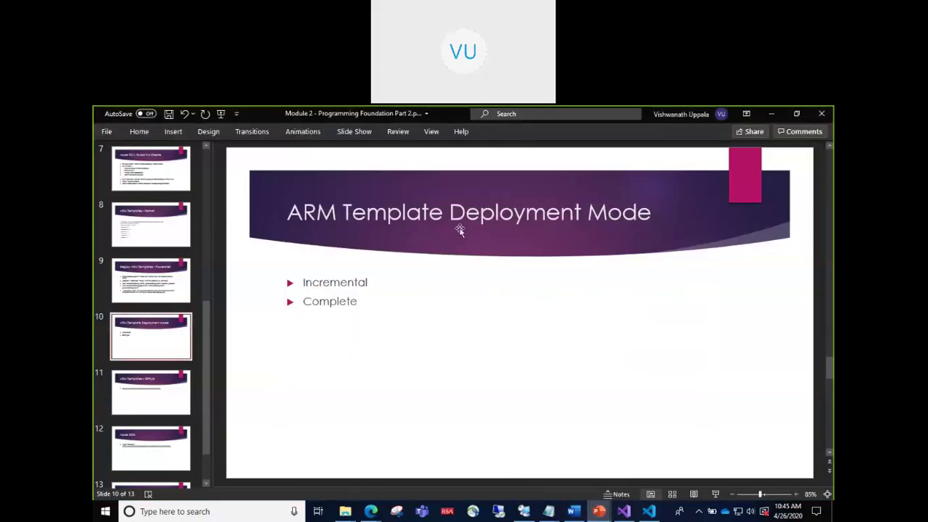
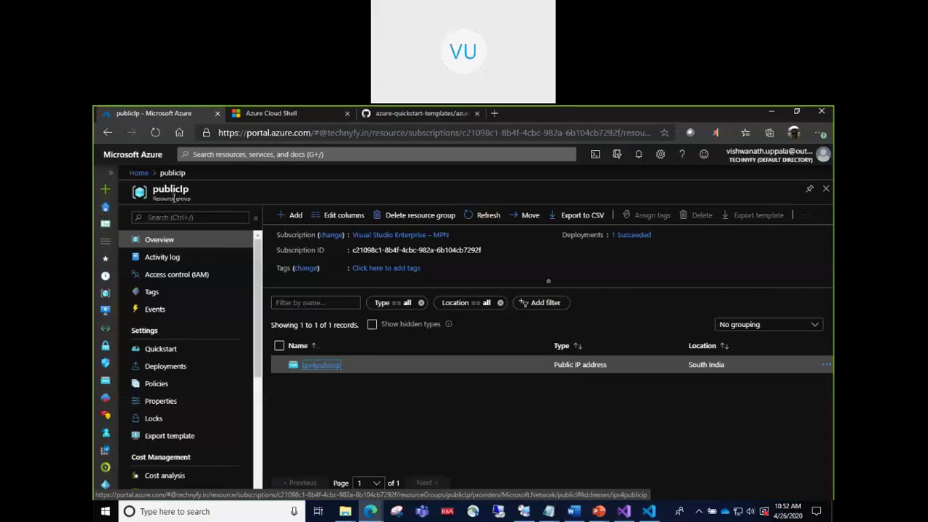
# - Generate the export template of the publicIp resource group, look through its JSON and select all of it
pyautogui.click(182, 438)
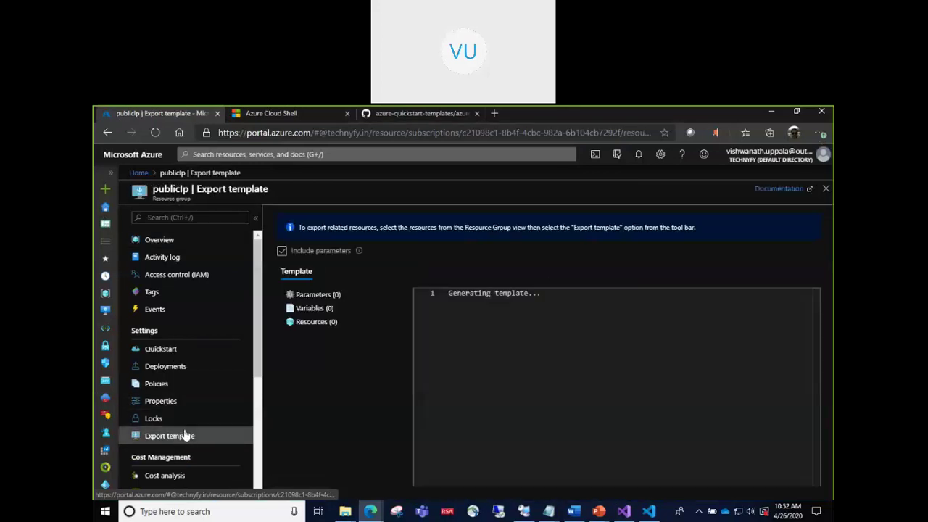
pyautogui.scroll(-5, 511, 355)
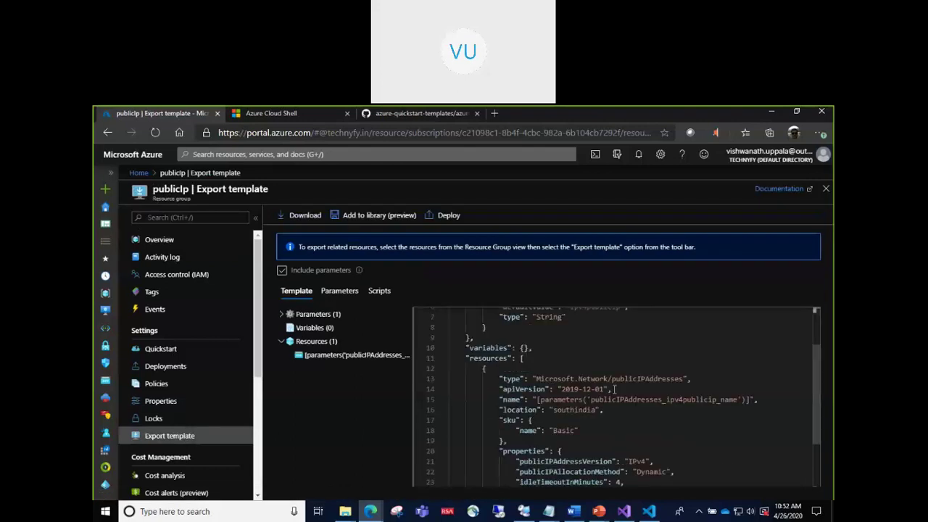
pyautogui.scroll(2, 614, 389)
pyautogui.scroll(3, 614, 389)
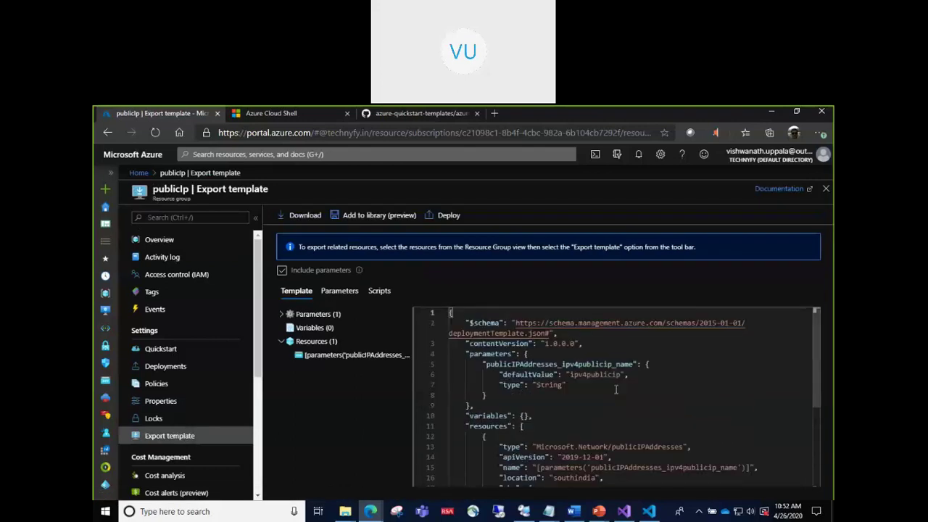
pyautogui.click(603, 352)
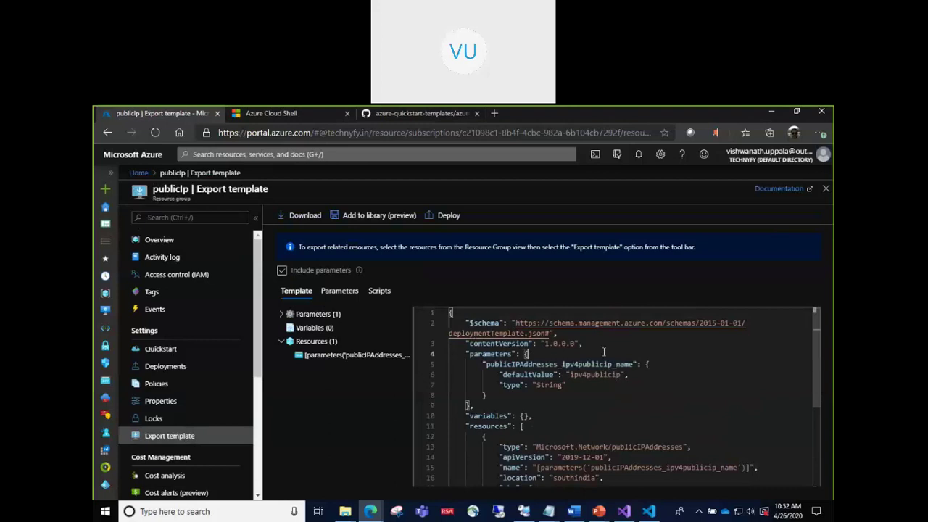
pyautogui.hotkey('ctrl', 'a')
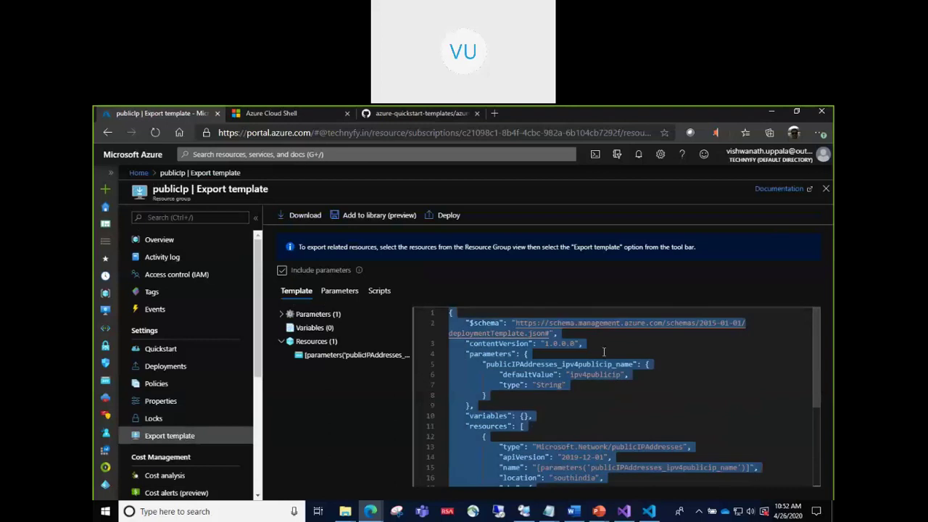
# - Switch to Visual Studio Code and view PublicIPARMTemplate.json for comparison with the exported template and the PowerShell deployment slide
pyautogui.hotkey('alt', 'Tab')
pyautogui.hotkey('alt', 'Tab')
pyautogui.hotkey('alt', 'Tab')
pyautogui.hotkey('alt', 'Tab')
pyautogui.hotkey('alt', 'Tab')
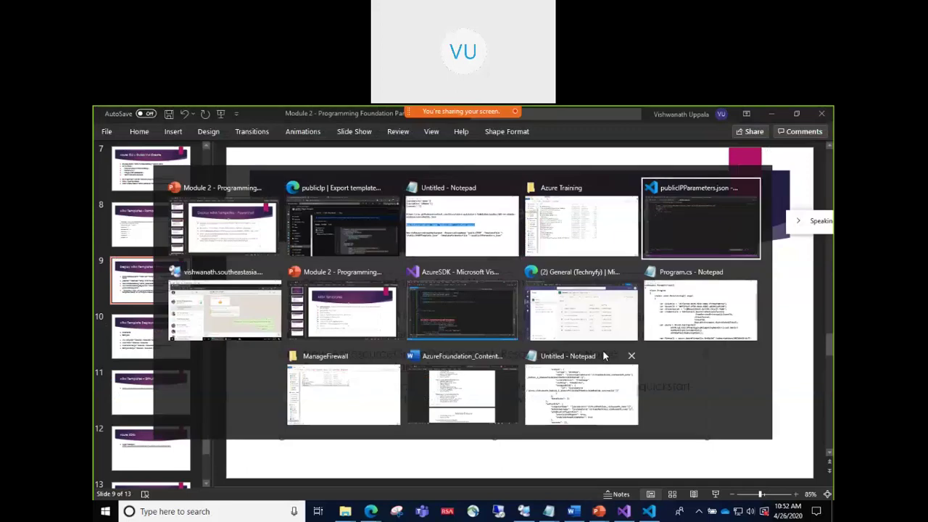
pyautogui.click(237, 131)
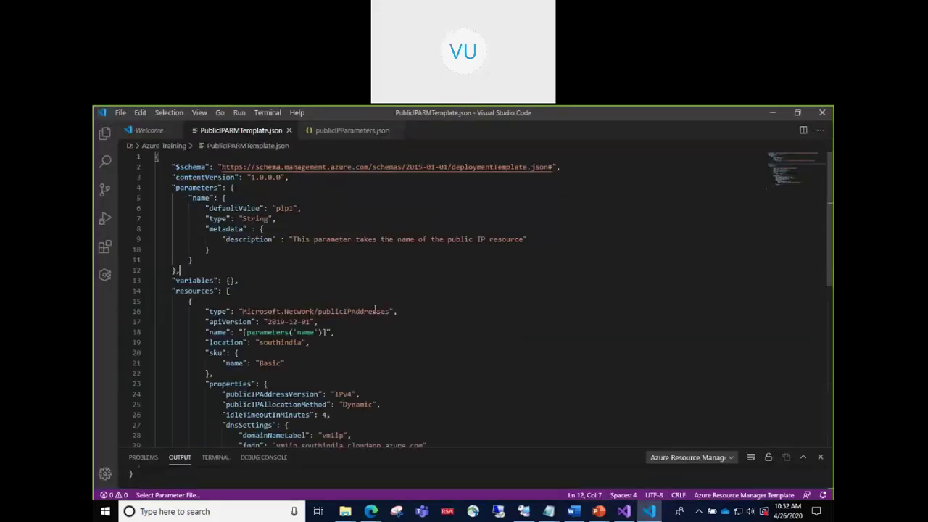
pyautogui.hotkey('alt', 'Tab')
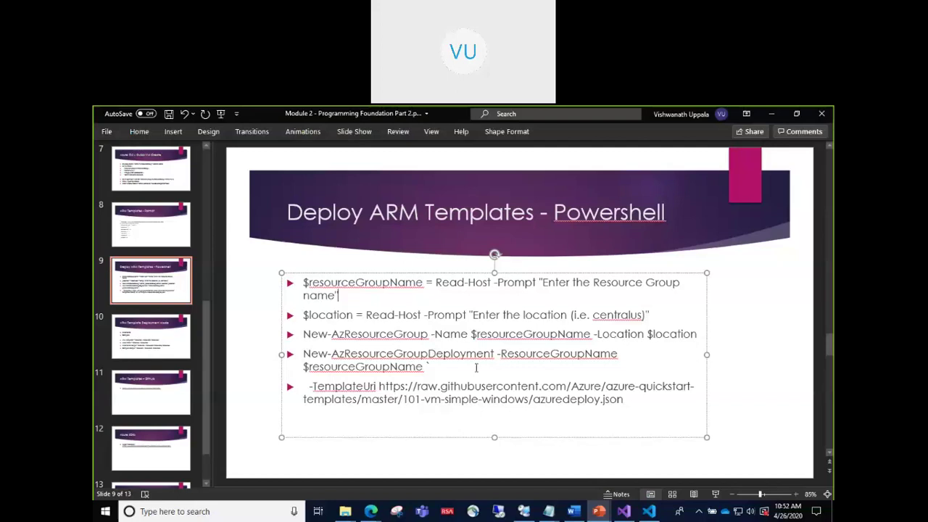
pyautogui.hotkey('alt', 'Tab')
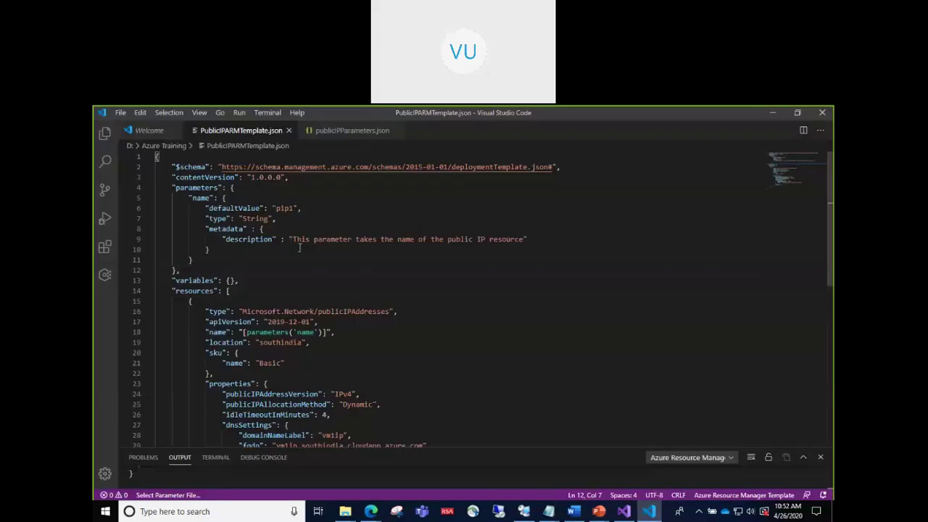
# - Switch to the Azure portal's exported template and highlight the parameter name publicIPAddresses_ipv4publicip_name
pyautogui.hotkey('alt', 'Tab')
pyautogui.press('Tab')
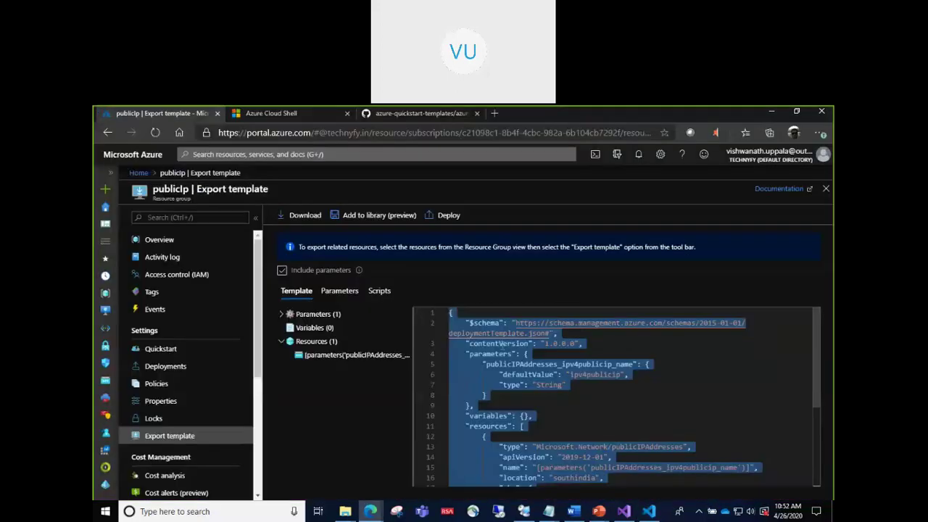
pyautogui.click(532, 345)
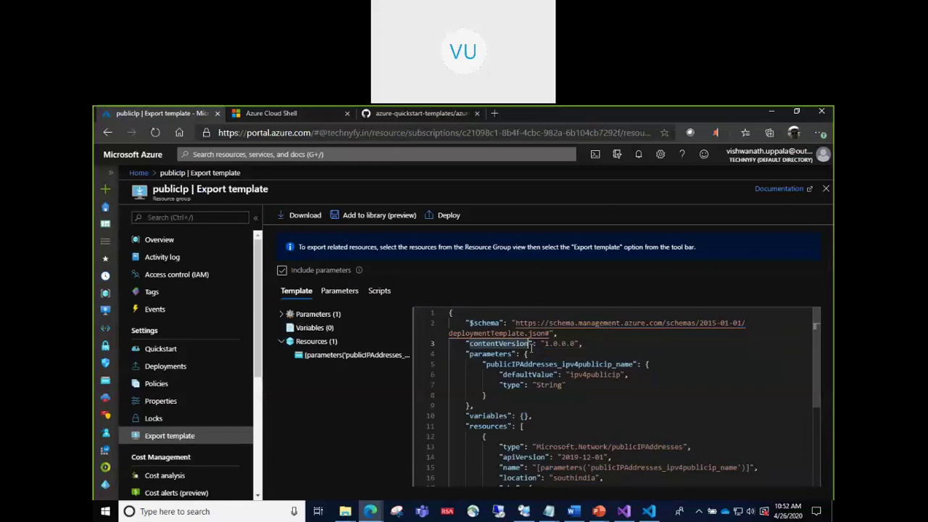
pyautogui.moveTo(487, 365); pyautogui.dragTo(635, 365)
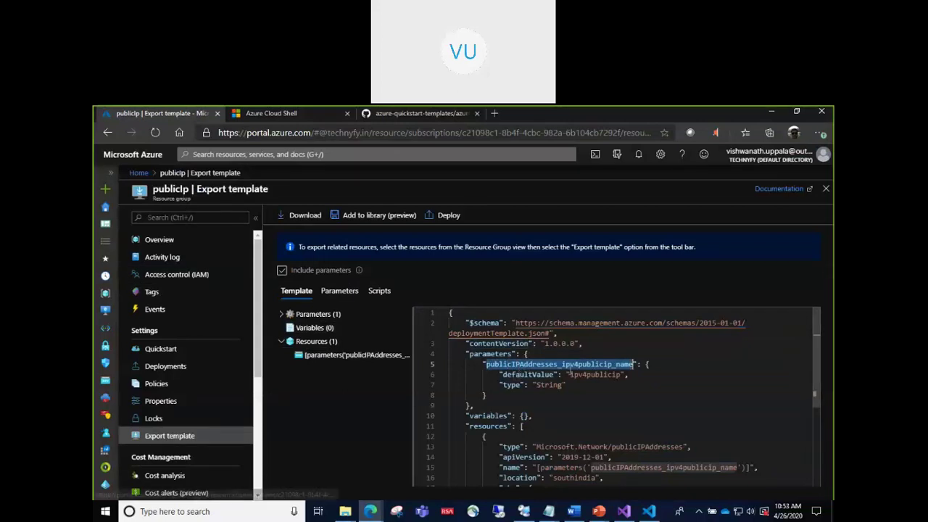
pyautogui.click(515, 365)
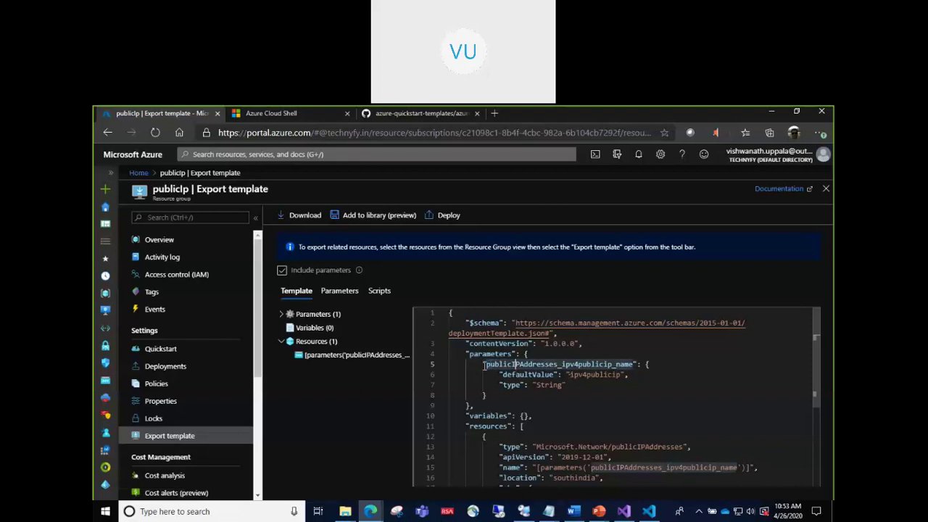
pyautogui.moveTo(486, 364); pyautogui.dragTo(635, 363)
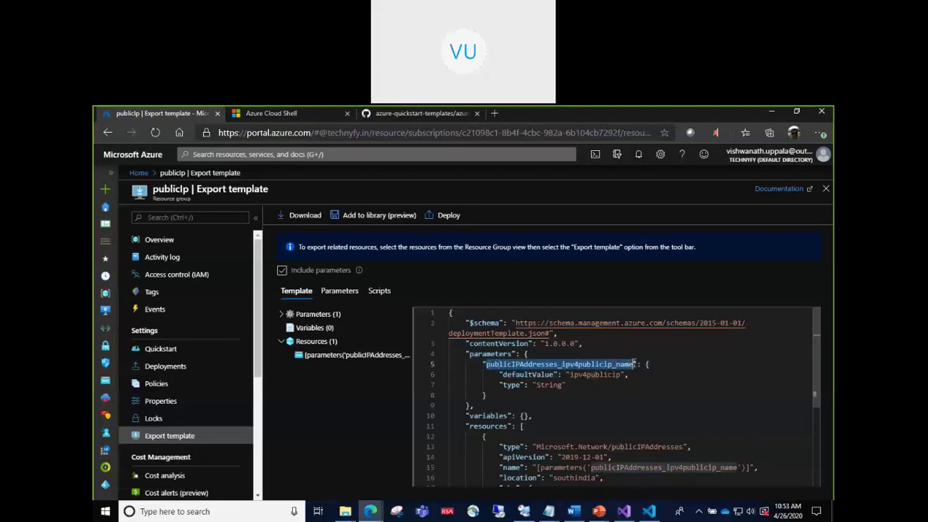
# - Switch to Visual Studio Code and highlight the name parameter in PublicIPARMTemplate.json to see where it is used
pyautogui.hotkey('alt', 'Tab')
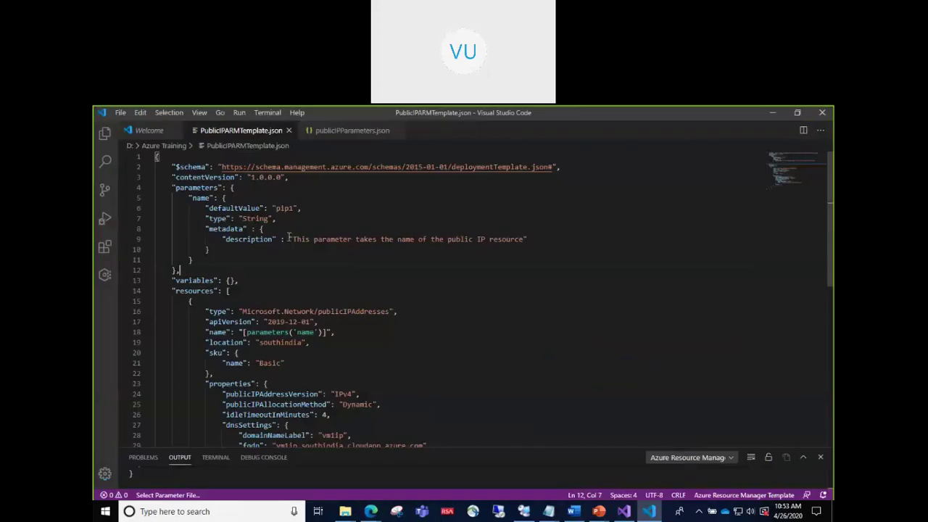
pyautogui.doubleClick(205, 198)
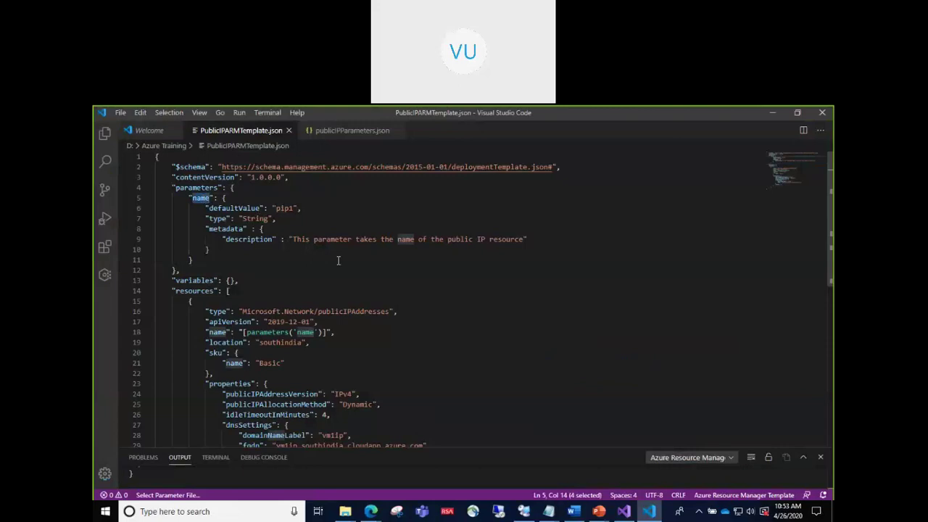
pyautogui.scroll(-2, 387, 288)
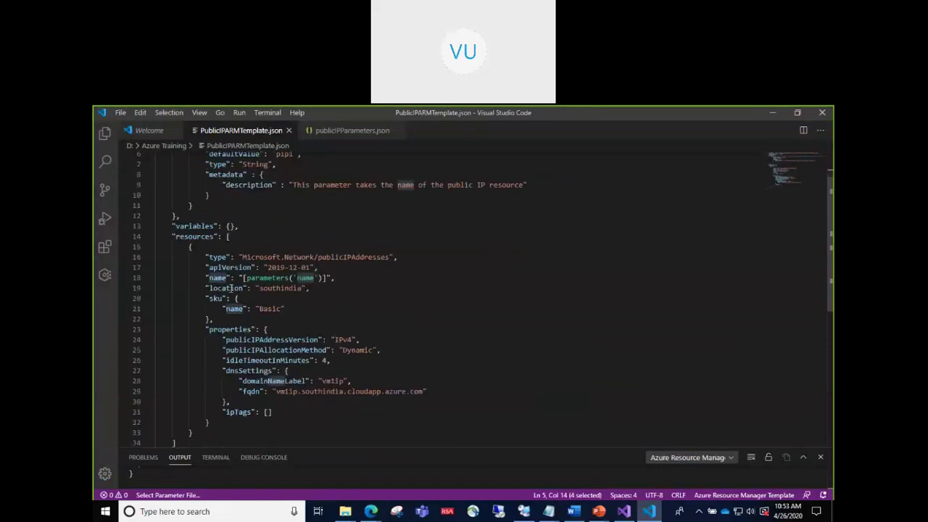
pyautogui.scroll(1, 225, 296)
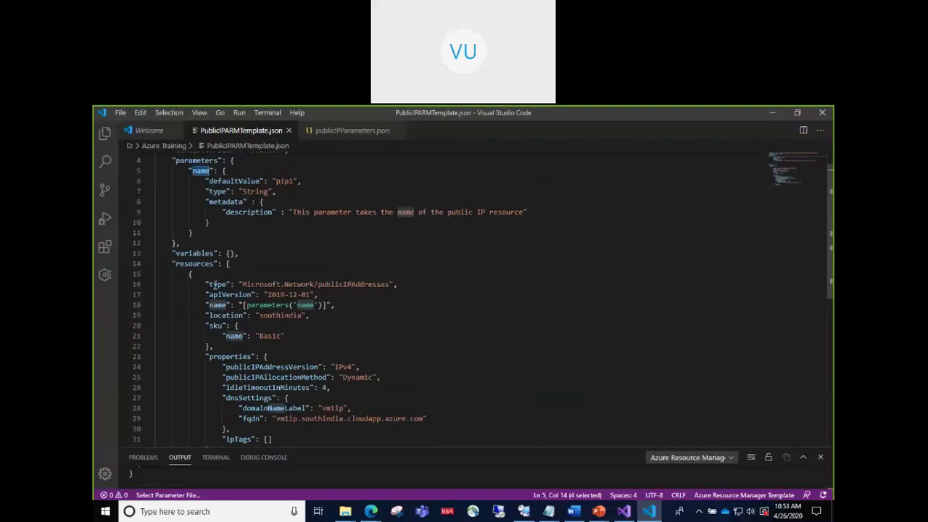
# - Return to the exported template in the Azure portal and select its JSON through the last line
pyautogui.hotkey('alt', 'Tab')
pyautogui.scroll(-3, 496, 352)
pyautogui.scroll(2, 497, 353)
pyautogui.moveTo(496, 353); pyautogui.dragTo(576, 511)
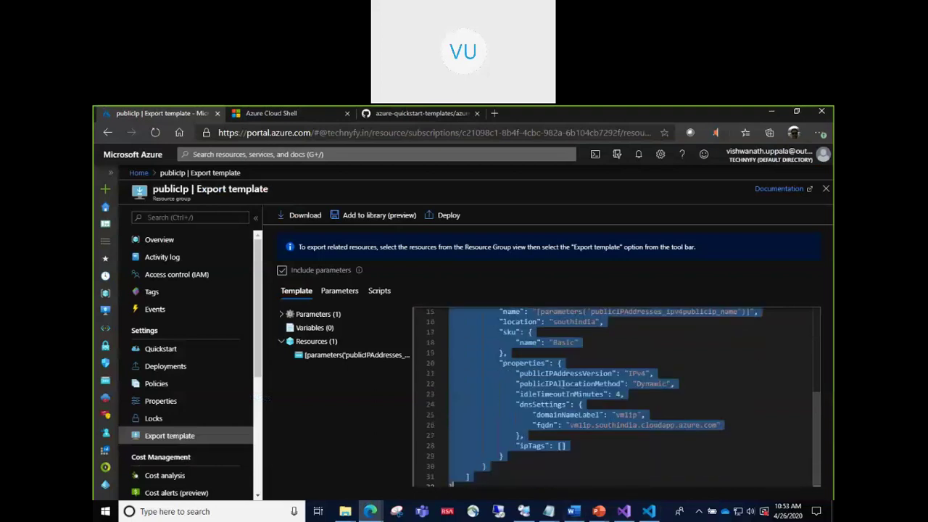
# - Switch back to Visual Studio Code and review the resources section of PublicIPARMTemplate.json
pyautogui.hotkey('alt', 'Tab')
pyautogui.scroll(-2, 262, 377)
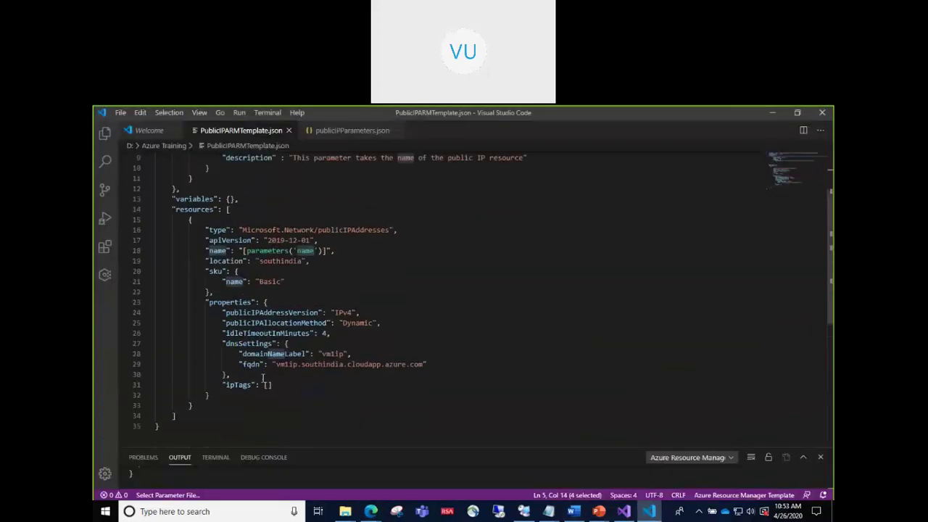
pyautogui.click(284, 273)
pyautogui.scroll(1, 283, 277)
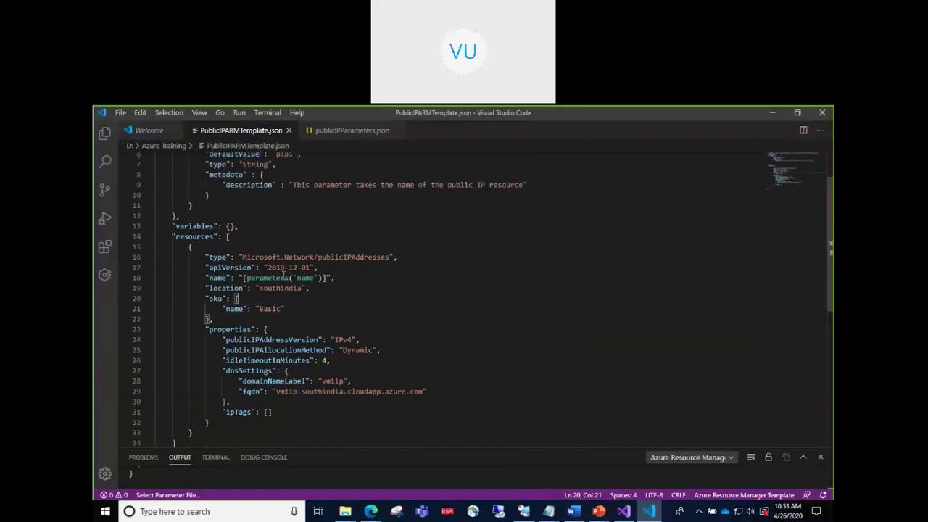
pyautogui.scroll(1, 284, 273)
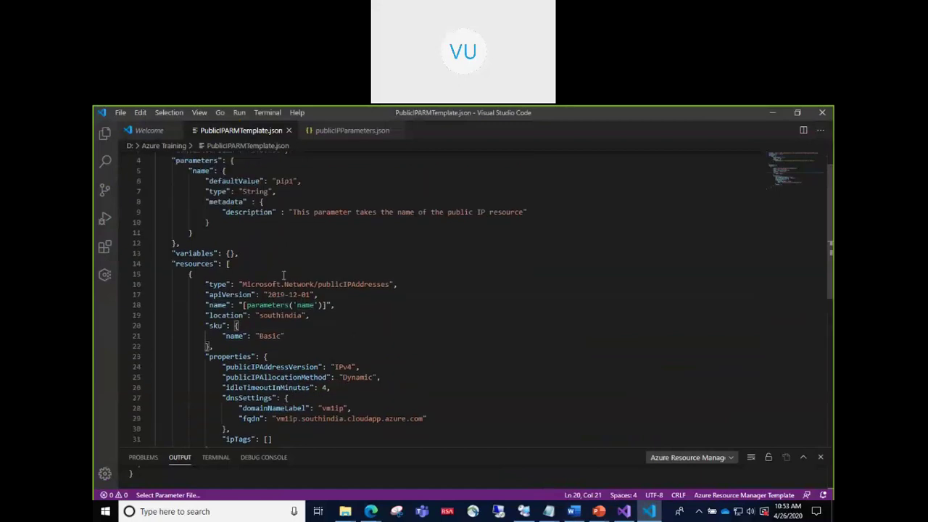
pyautogui.scroll(-1, 284, 275)
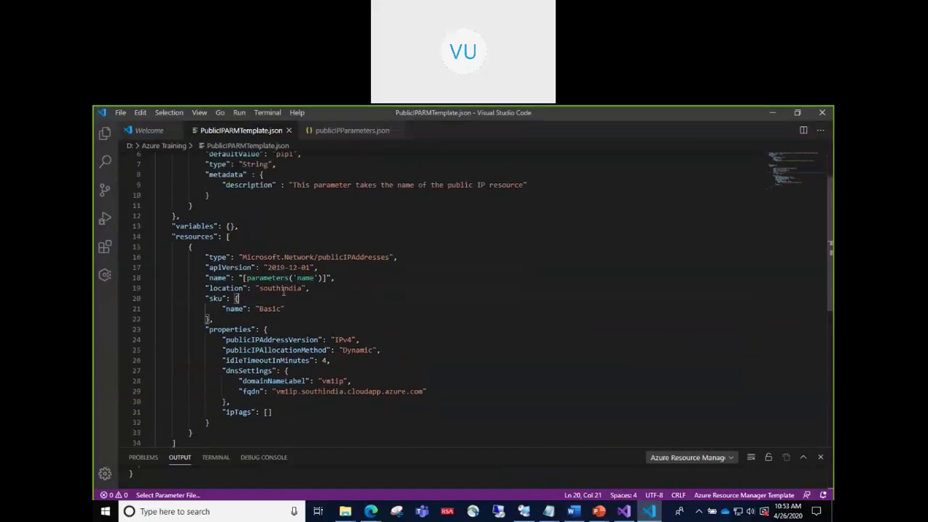
# - Highlight the southindia value and the location key of the public IP resource
pyautogui.doubleClick(282, 288)
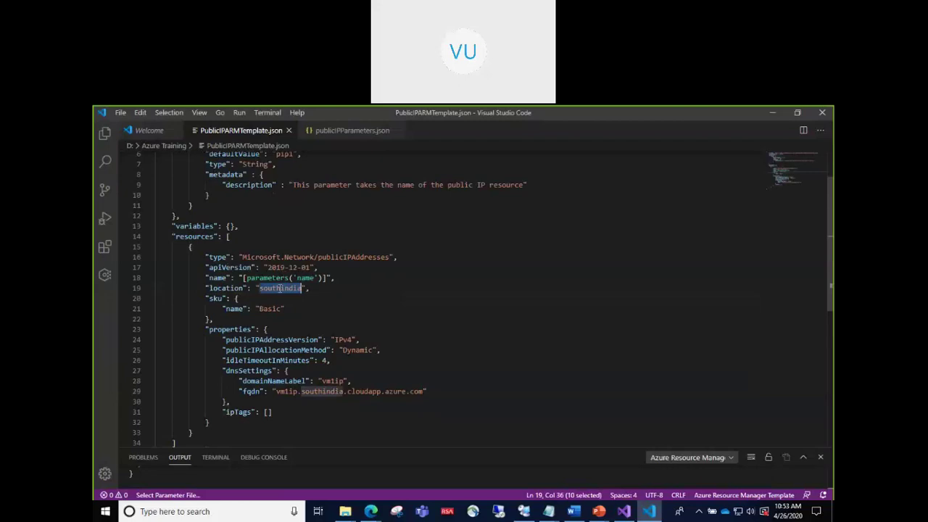
pyautogui.click(260, 288)
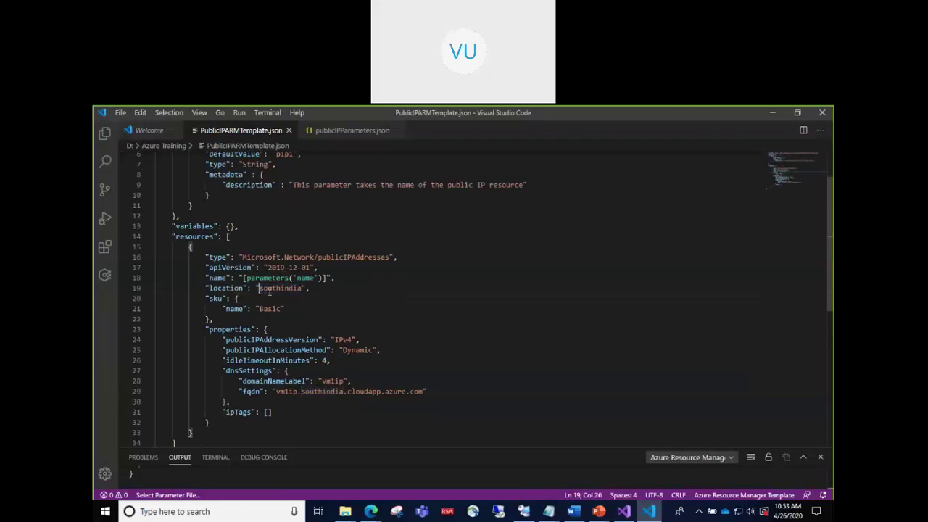
pyautogui.doubleClick(260, 288)
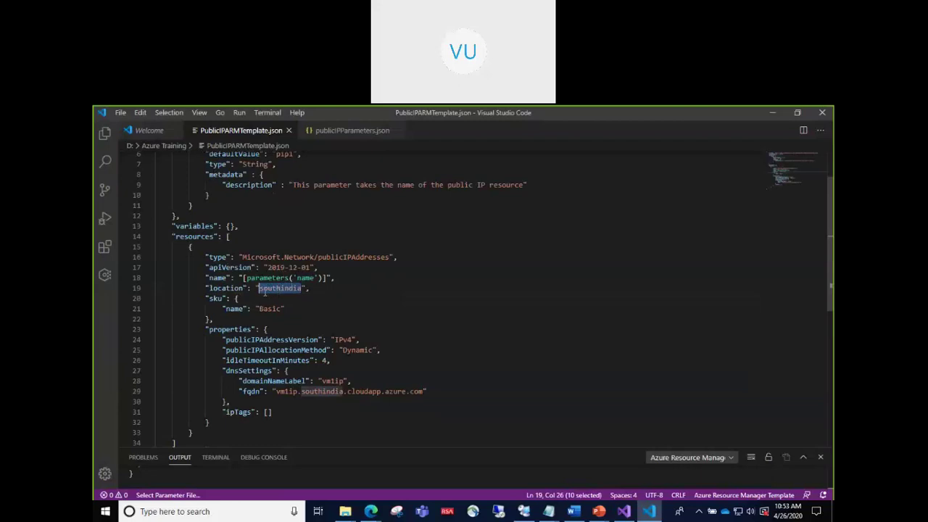
pyautogui.moveTo(244, 288)
pyautogui.doubleClick(235, 288)
pyautogui.scroll(2, 269, 296)
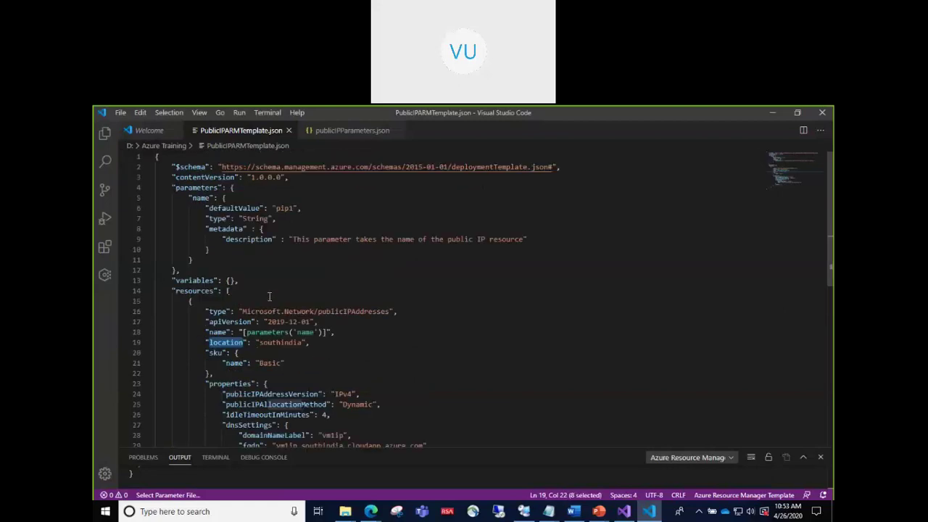
# - Look through the template's parameters and resources sections and highlight the sku key of the public IP resource
pyautogui.click(230, 252)
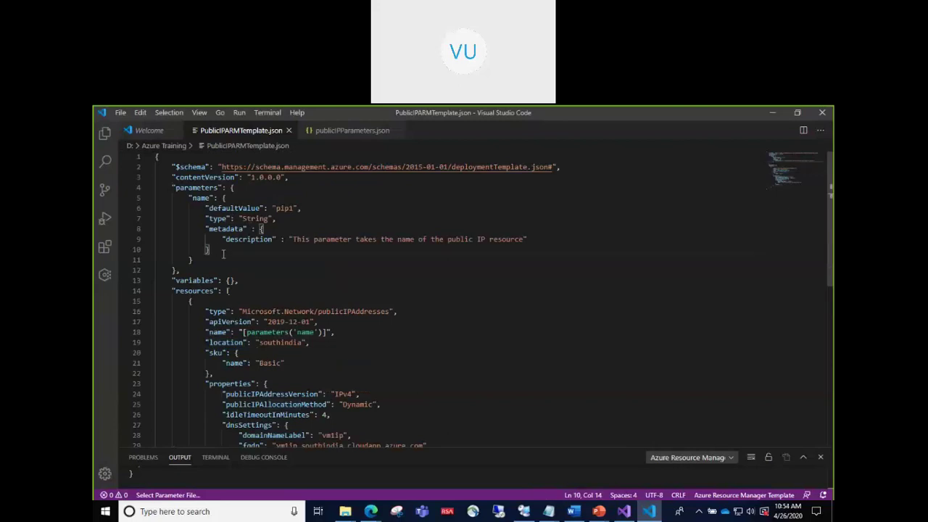
pyautogui.scroll(-1, 250, 349)
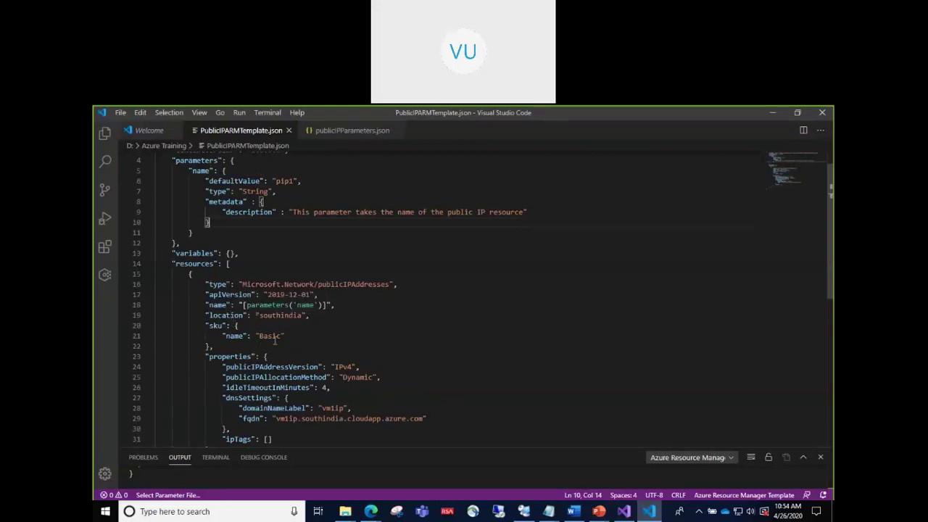
pyautogui.scroll(-2, 275, 341)
pyautogui.scroll(3, 232, 174)
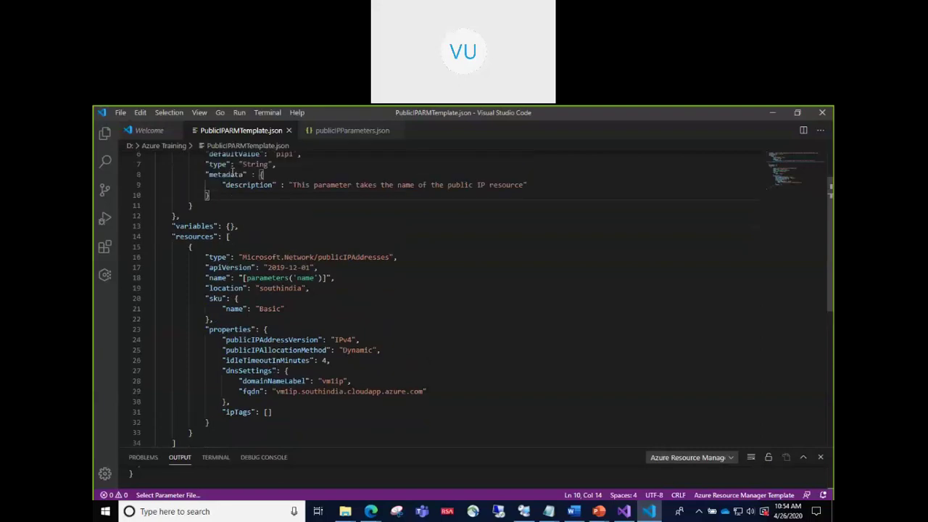
pyautogui.scroll(-2, 272, 340)
pyautogui.doubleClick(215, 298)
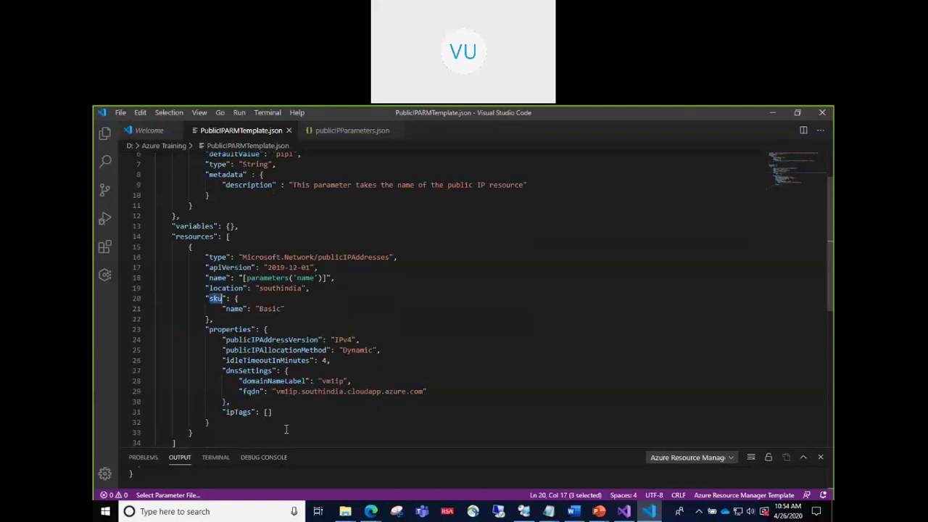
# - Highlight the resource's properties block and the lines from type through sku, and clear the selection
pyautogui.moveTo(210, 421); pyautogui.dragTo(205, 329)
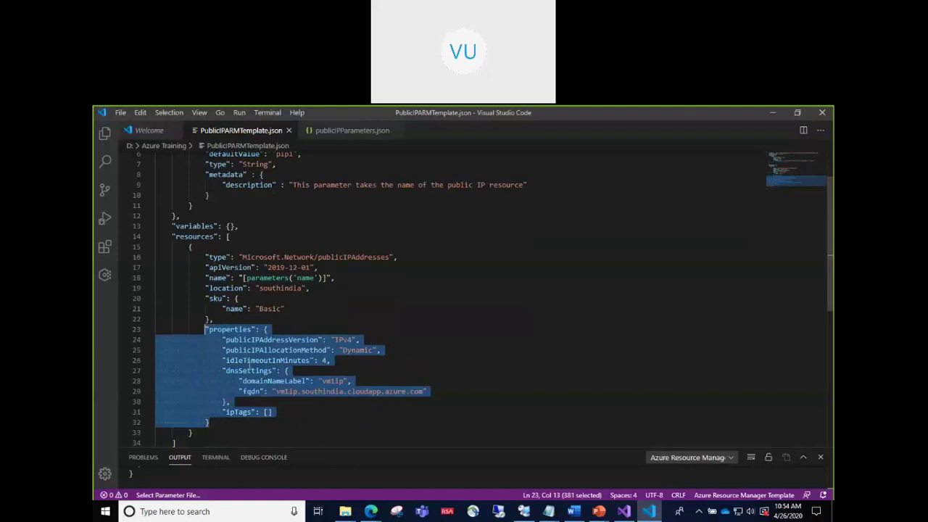
pyautogui.click(214, 317)
pyautogui.keyDown('shift'); pyautogui.click(205, 257); pyautogui.keyUp('shift')
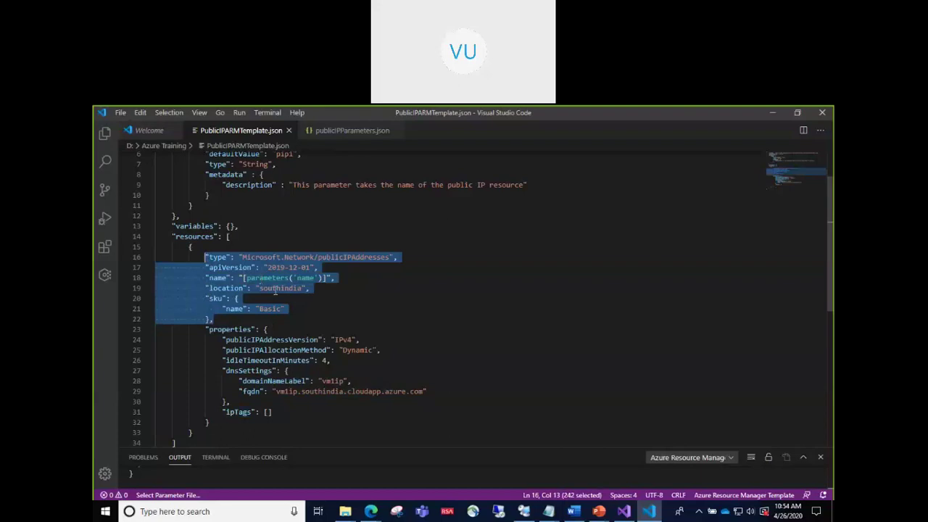
pyautogui.press('Right')
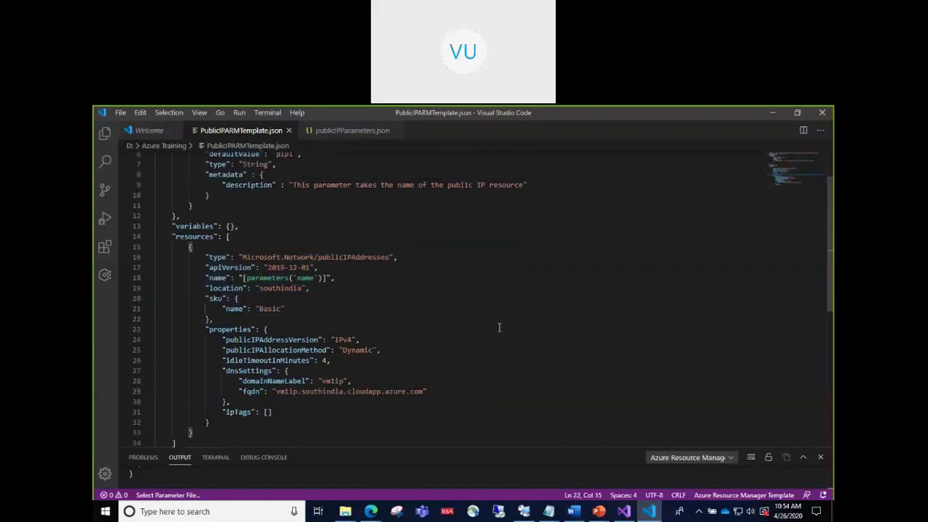
pyautogui.scroll(2, 499, 326)
pyautogui.click(297, 292)
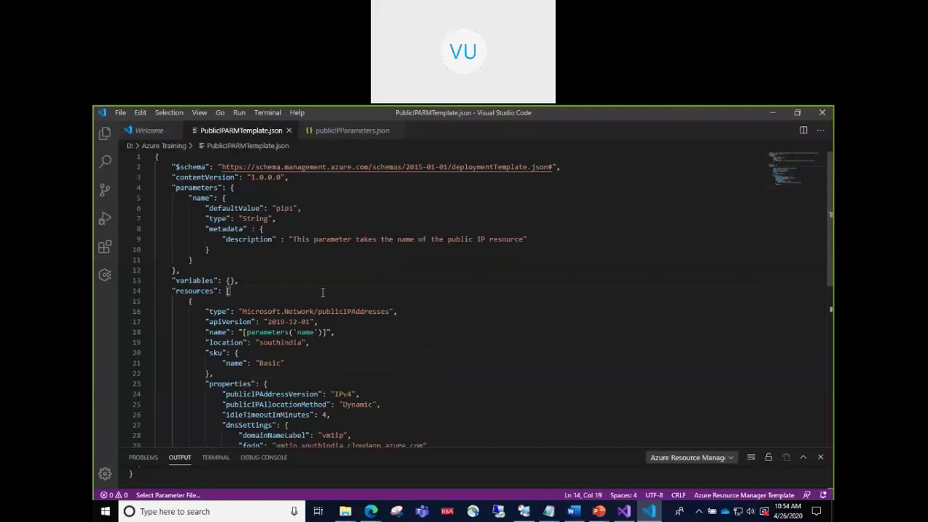
# - Highlight the location value and the apiVersion year, and glance at the exported template in the Azure portal before returning to Visual Studio Code
pyautogui.scroll(-3, 323, 292)
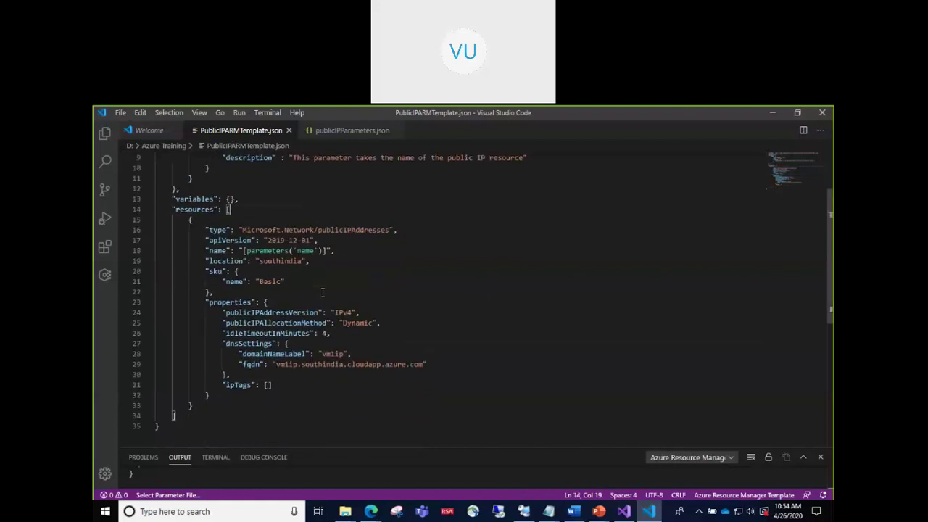
pyautogui.doubleClick(289, 261)
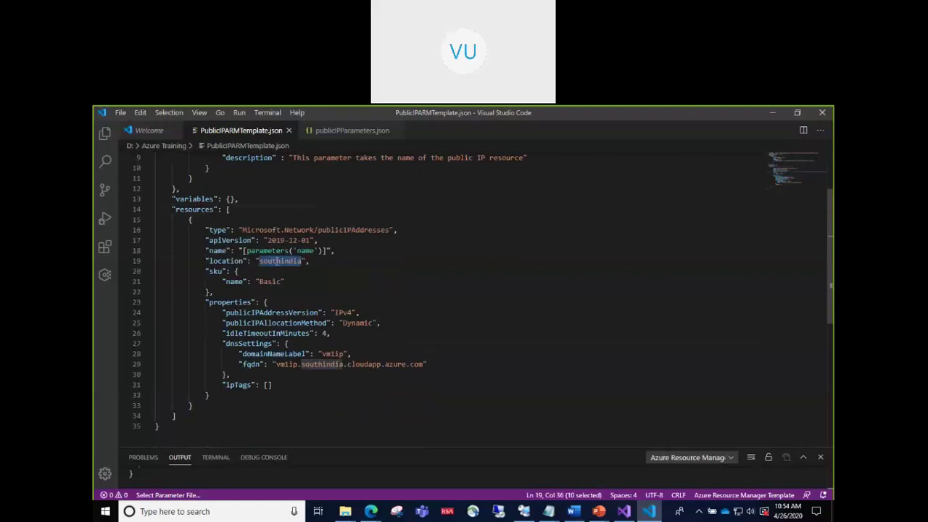
pyautogui.doubleClick(286, 240)
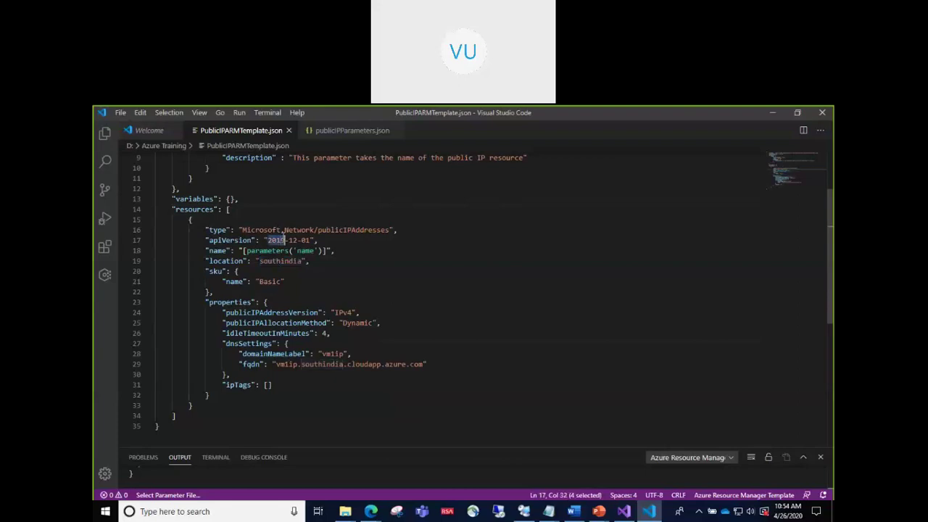
pyautogui.hotkey('alt', 'Tab')
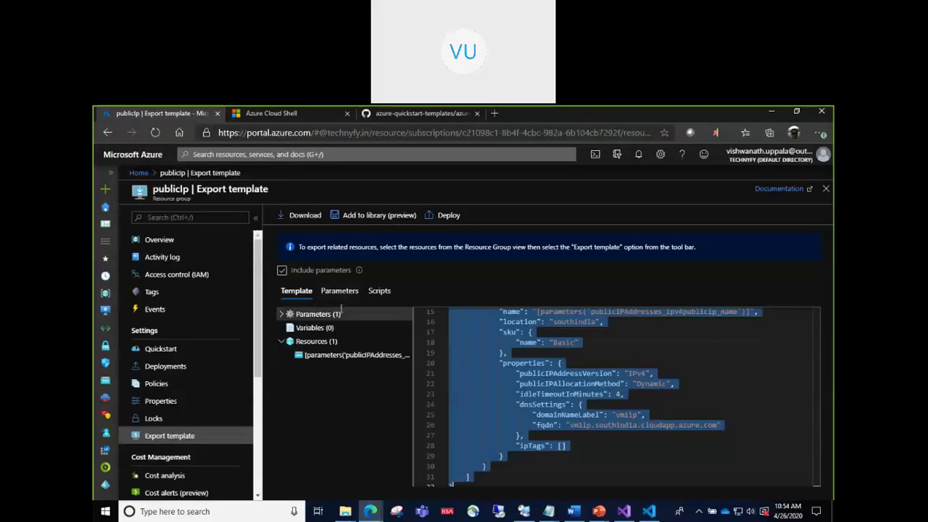
pyautogui.hotkey('alt', 'Tab')
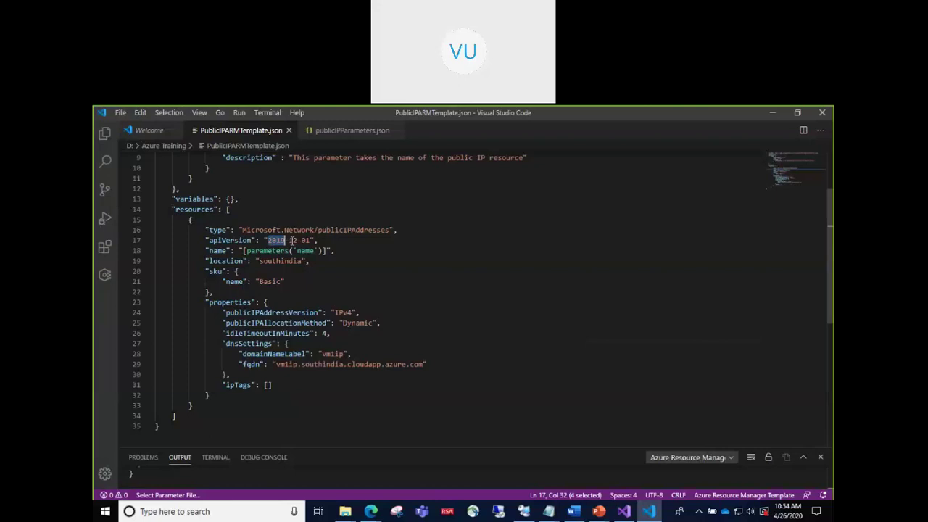
# - Highlight the month in the apiVersion and the vm1ip domainNameLabel value, and look over the template's parameters and resources
pyautogui.scroll(2, 291, 243)
pyautogui.doubleClick(293, 295)
pyautogui.scroll(-3, 342, 315)
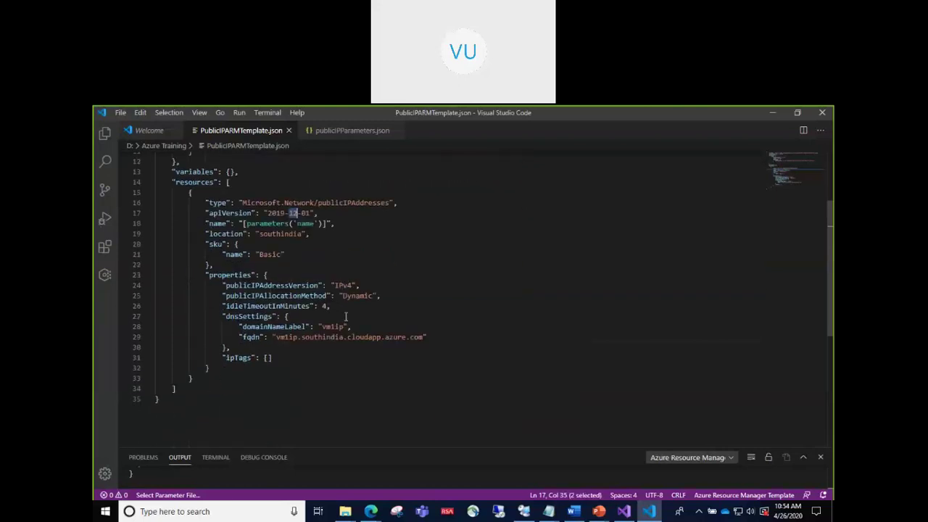
pyautogui.doubleClick(332, 326)
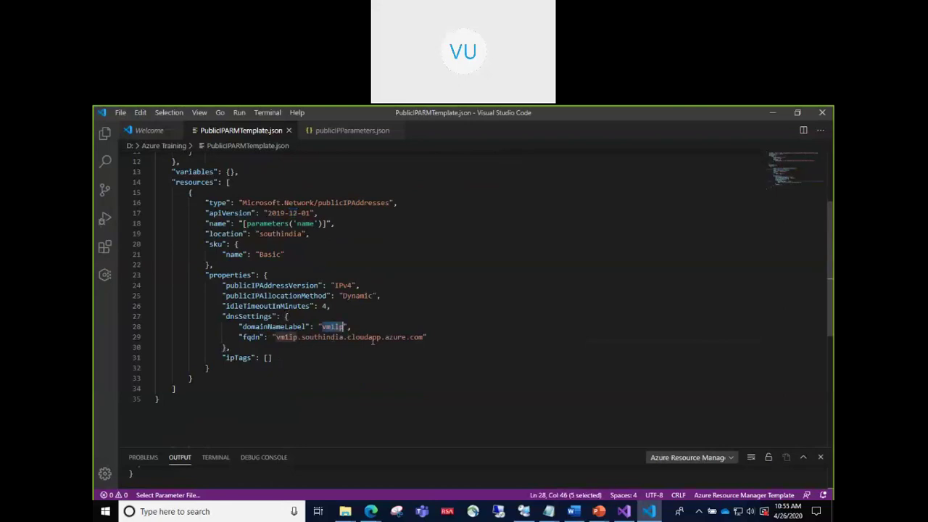
pyautogui.scroll(2, 375, 341)
pyautogui.scroll(2, 282, 223)
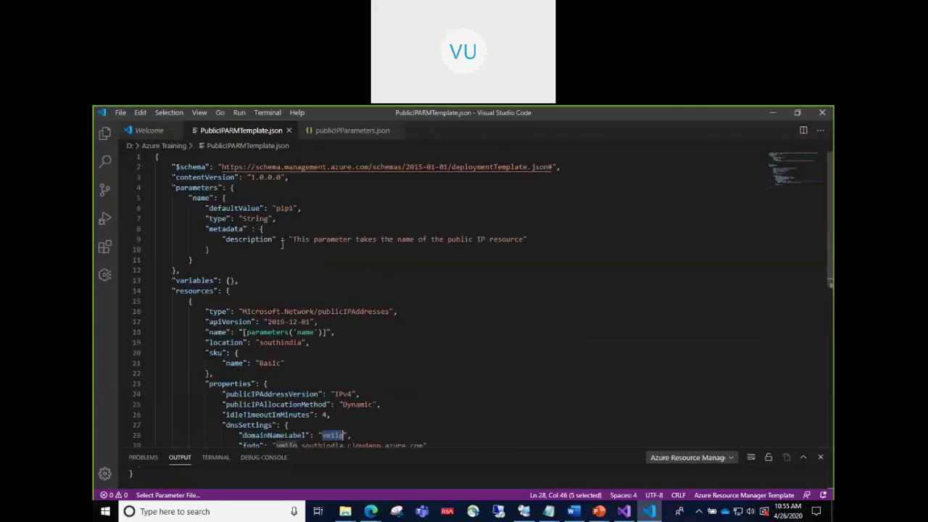
pyautogui.scroll(-2, 295, 254)
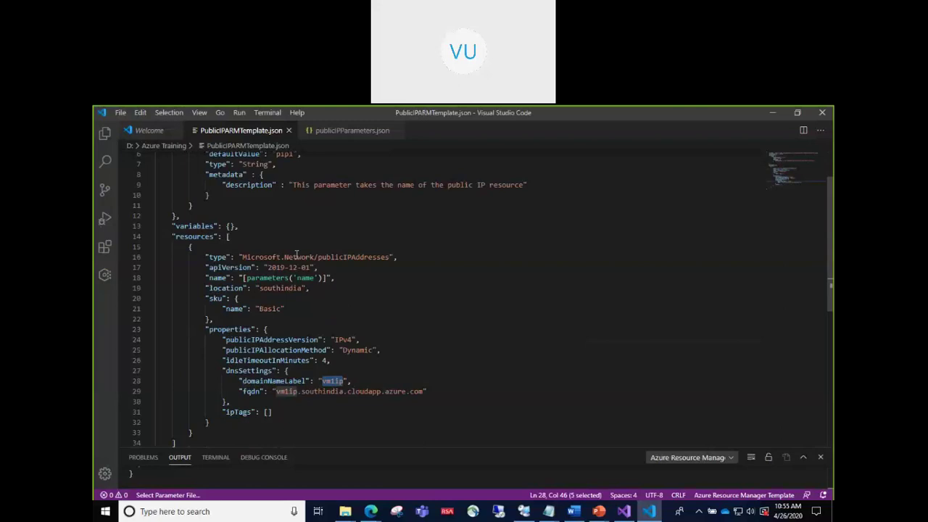
# - Open the publicip template saved in the Azure portal's Templates and compare it with PublicIPARMTemplate.json in Visual Studio Code
pyautogui.scroll(2, 296, 254)
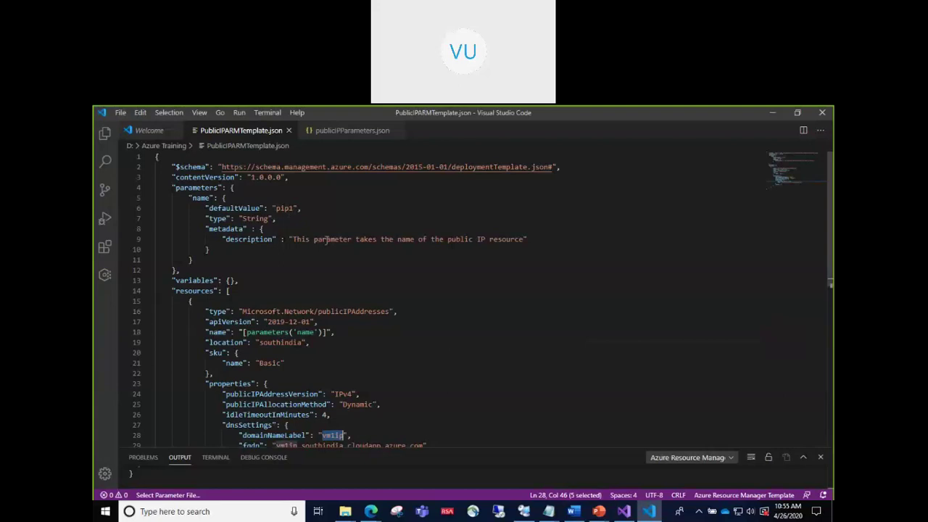
pyautogui.hotkey('alt', 'Tab')
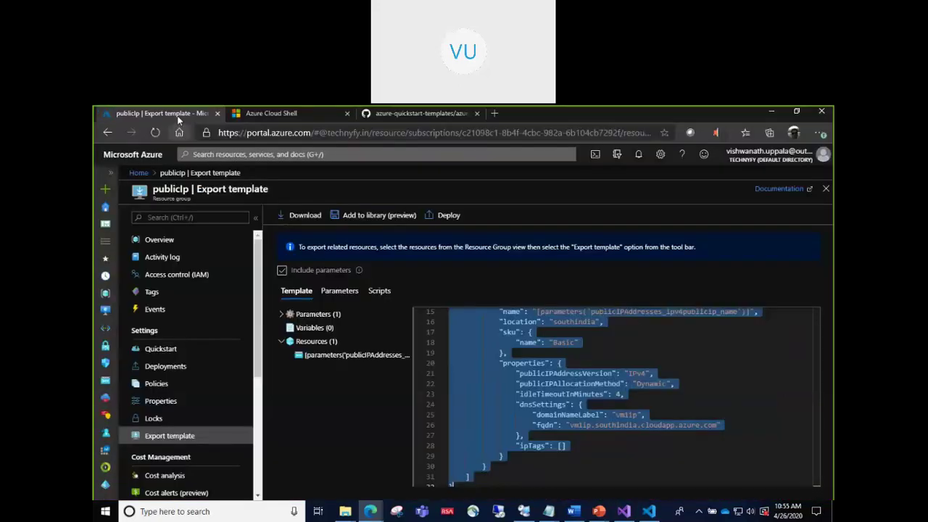
pyautogui.click(824, 189)
pyautogui.click(285, 210)
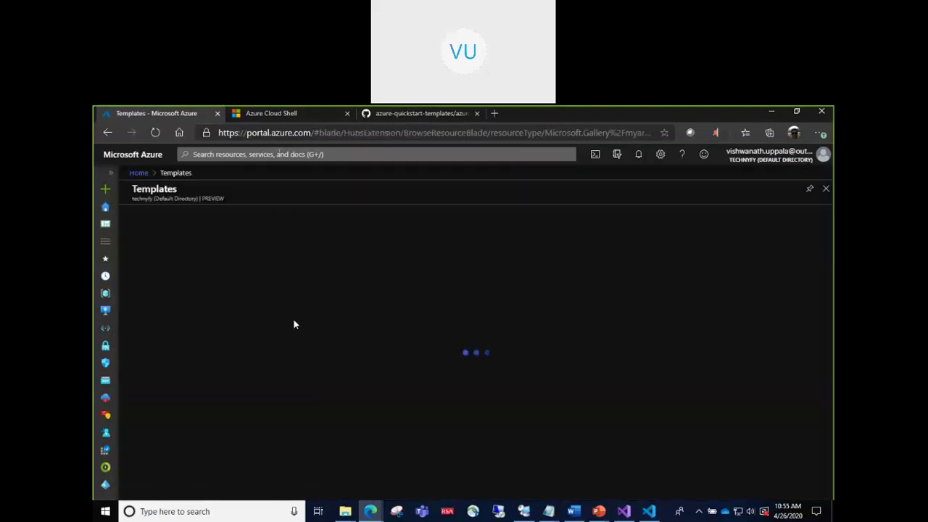
pyautogui.click(201, 355)
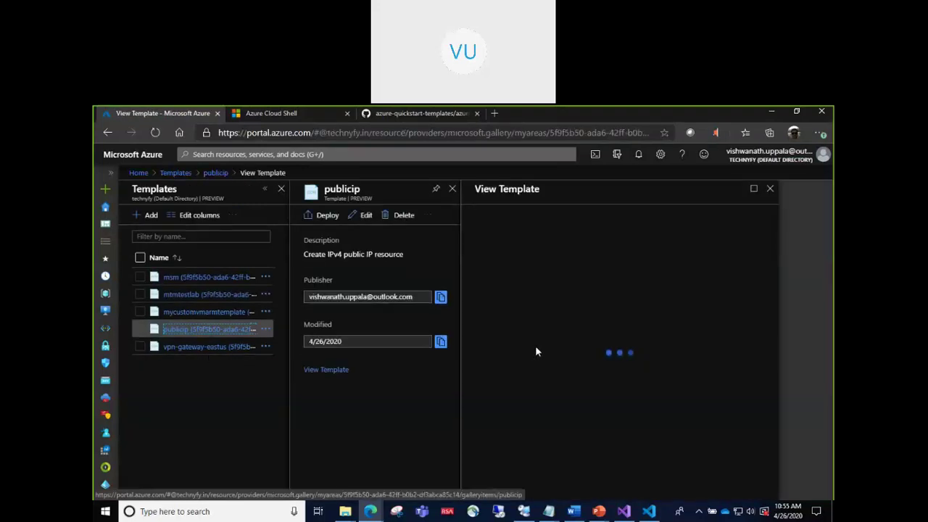
pyautogui.scroll(-3, 630, 361)
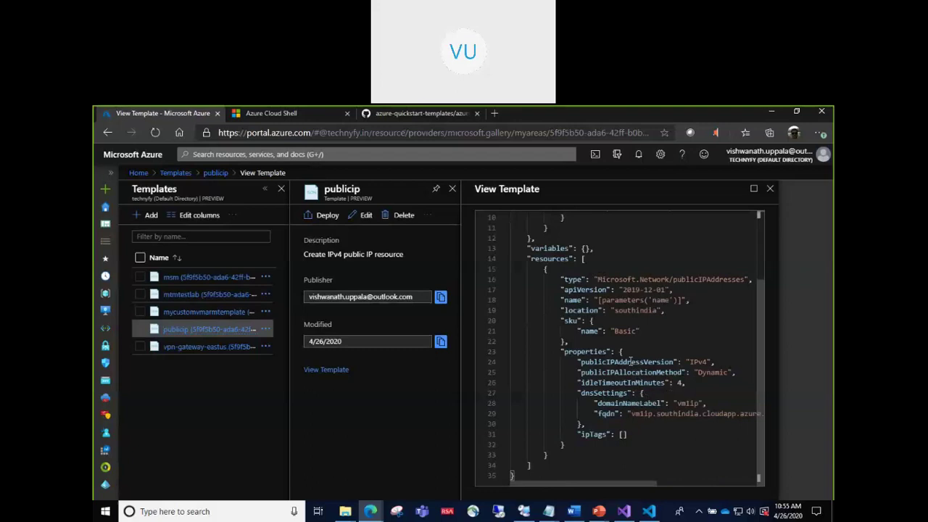
pyautogui.scroll(3, 629, 361)
pyautogui.hotkey('alt', 'Tab')
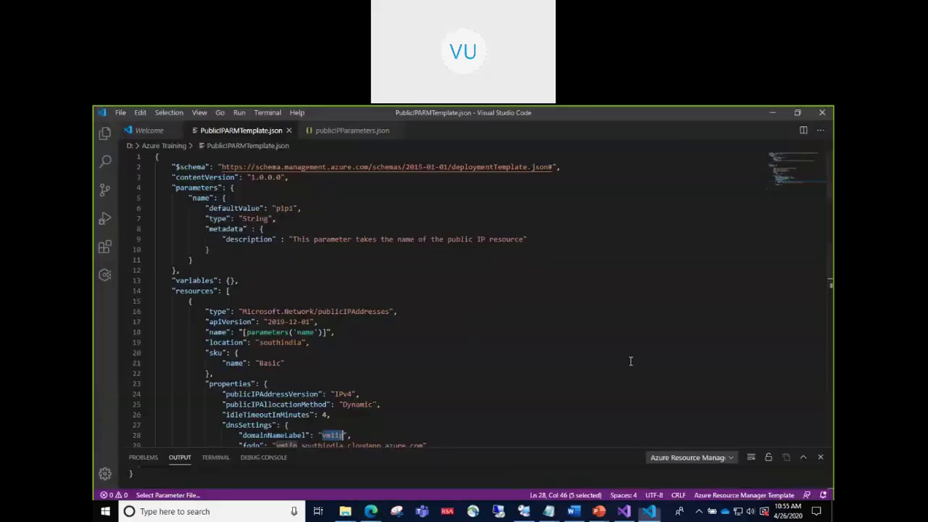
# - Close the publicip template in the Azure portal and highlight New-AzResourceGroupDeployment on the Deploy ARM Templates - Powershell slide in PowerPoint
pyautogui.hotkey('alt', 'Tab')
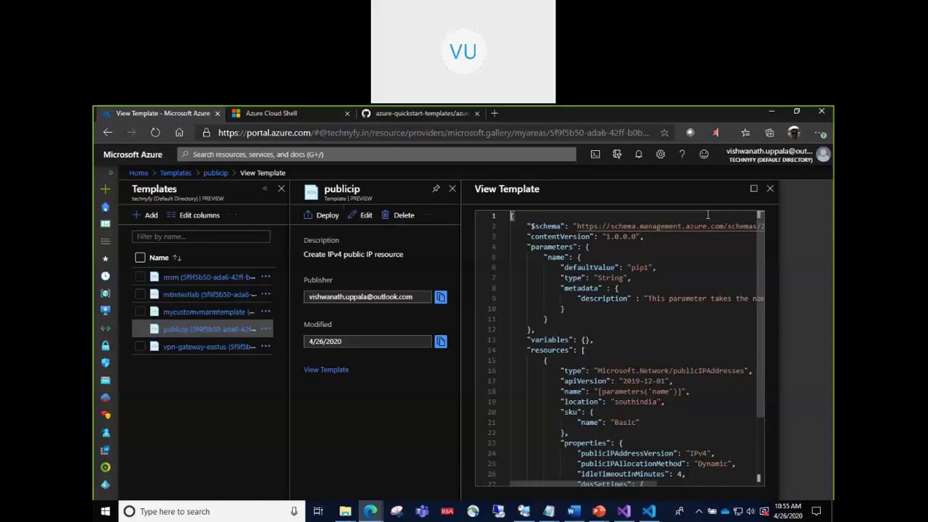
pyautogui.click(769, 188)
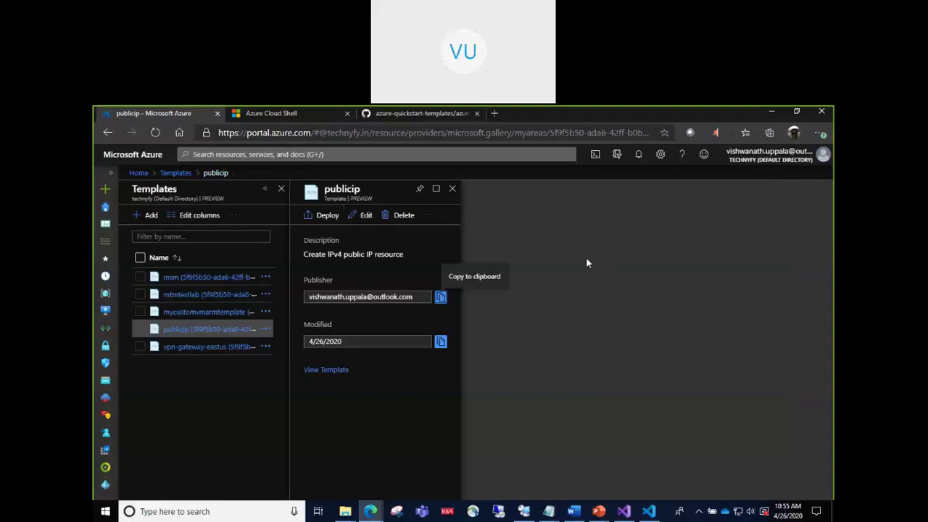
pyautogui.click(451, 188)
pyautogui.hotkey('alt', 'Tab')
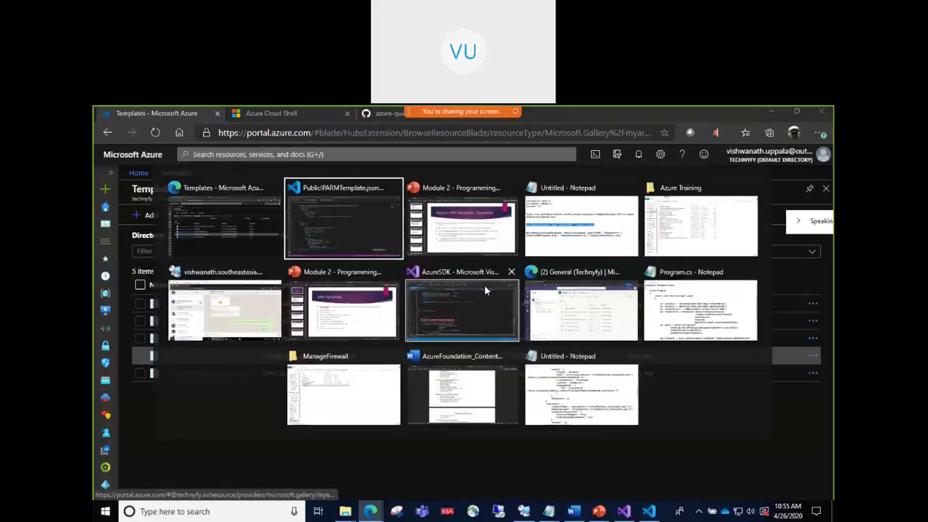
pyautogui.hotkey('alt', 'Tab')
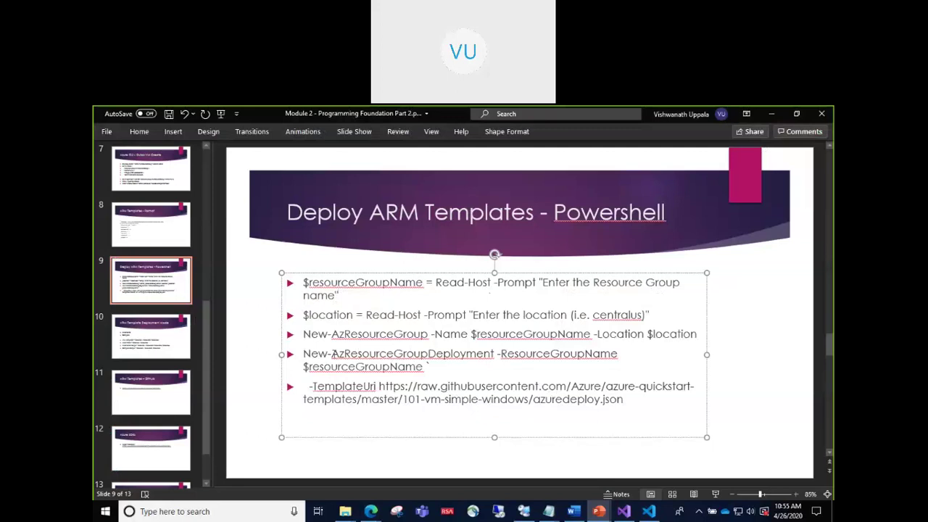
pyautogui.moveTo(304, 355); pyautogui.dragTo(496, 358)
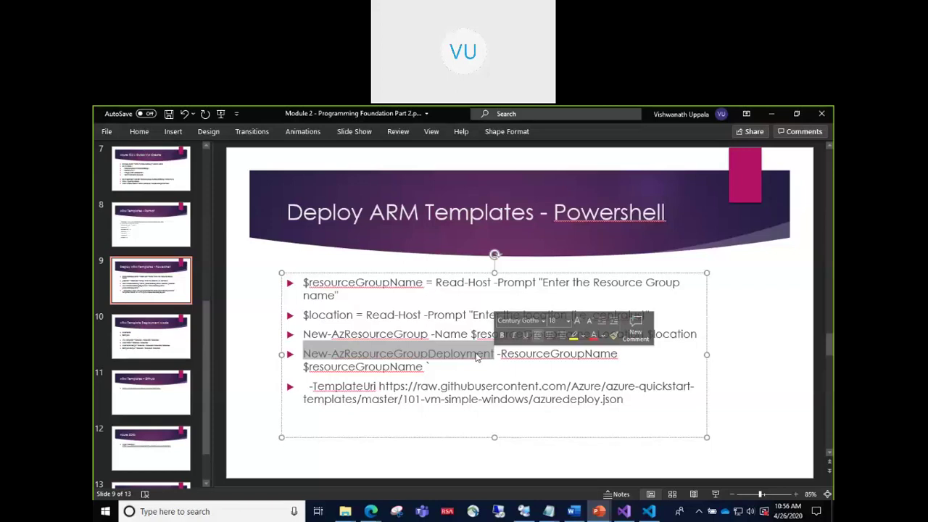
# - Switch to Azure Cloud Shell in the browser, enlarge the terminal pane and clear the terminal with cls
pyautogui.moveTo(371, 511)
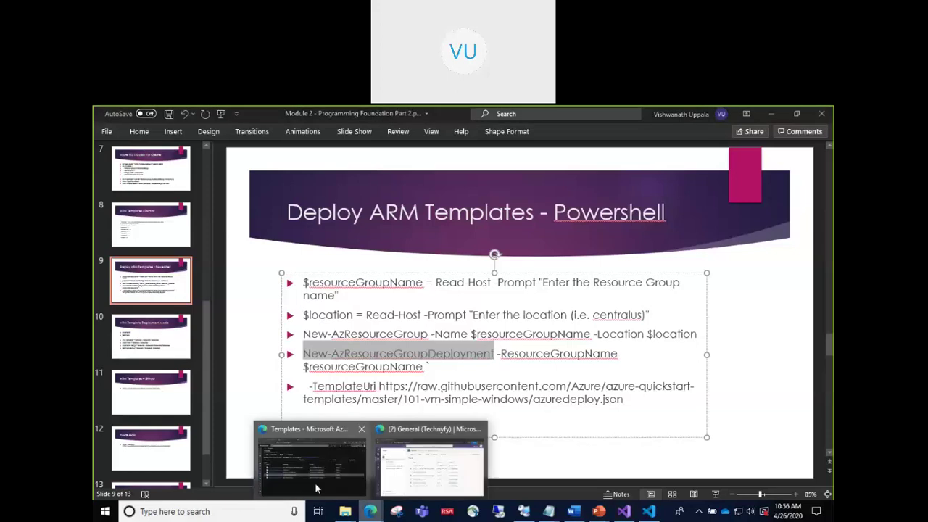
pyautogui.click(311, 471)
pyautogui.click(266, 116)
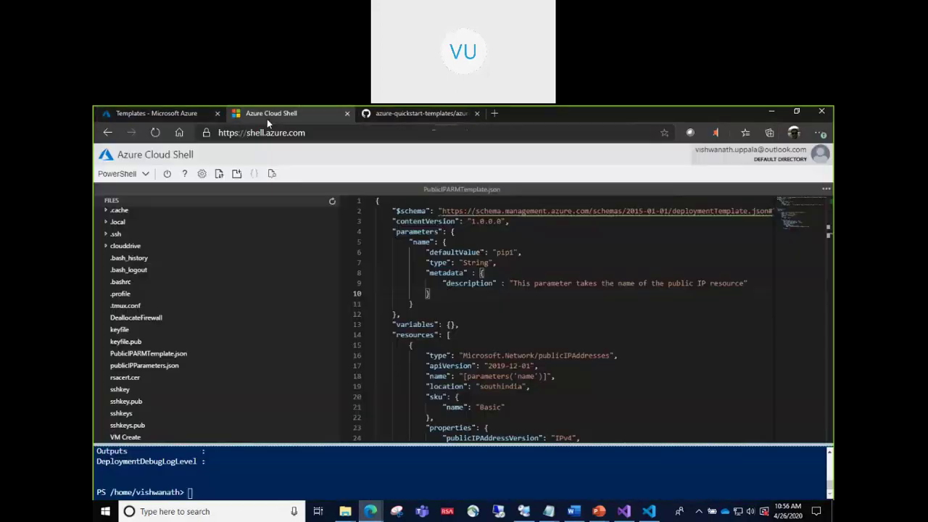
pyautogui.moveTo(288, 444); pyautogui.dragTo(250, 255)
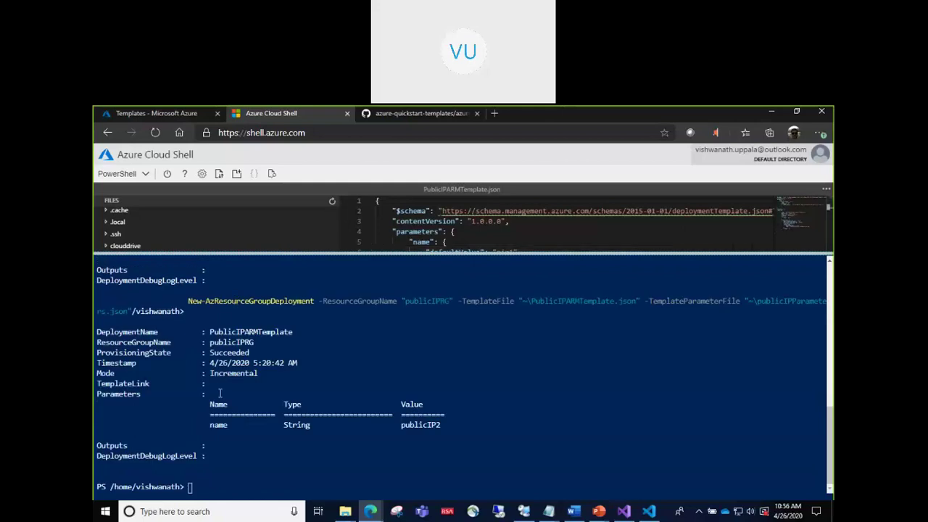
pyautogui.click(198, 486)
pyautogui.write('cls')
pyautogui.press('Return')
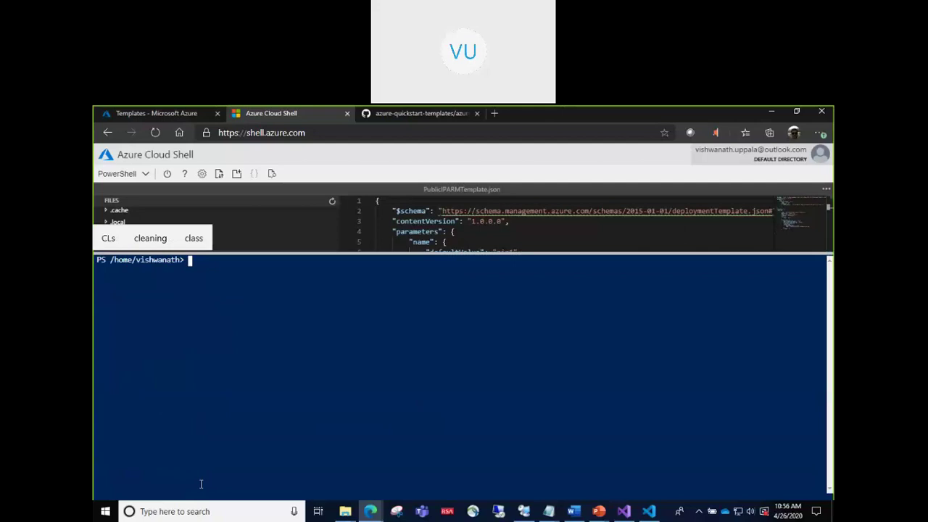
# - Try to list commands by noun with Get-Command -Nound *Deployment, look through the output and clear the terminal
pyautogui.write('Get-Command ')
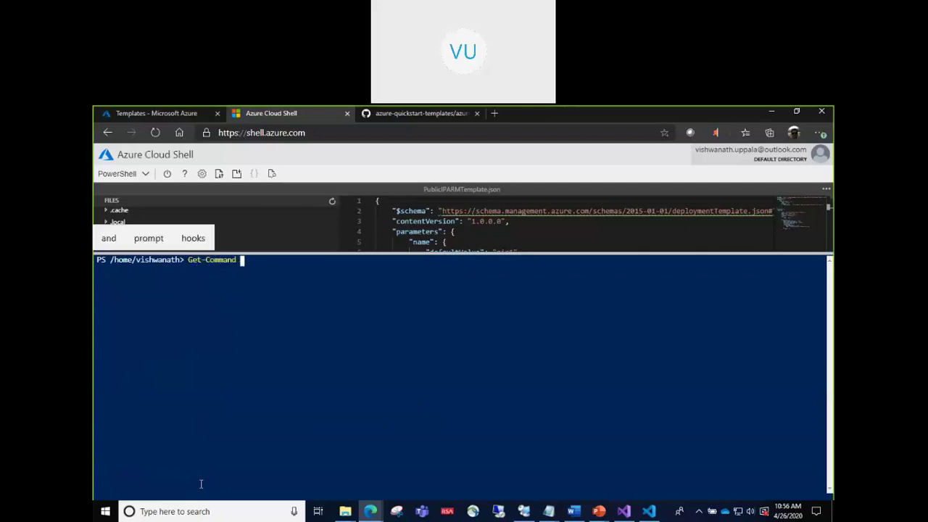
pyautogui.write('-Nound ')
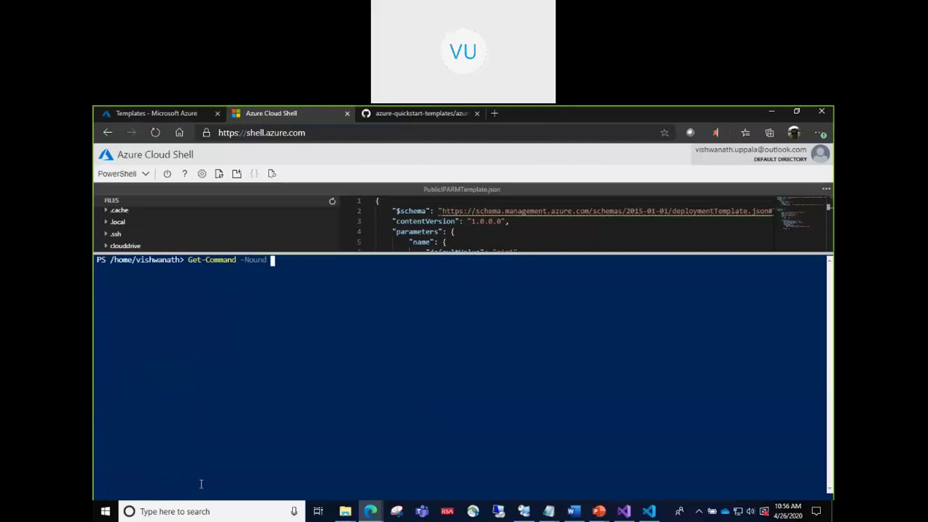
pyautogui.write('*Deployment')
pyautogui.press('Return')
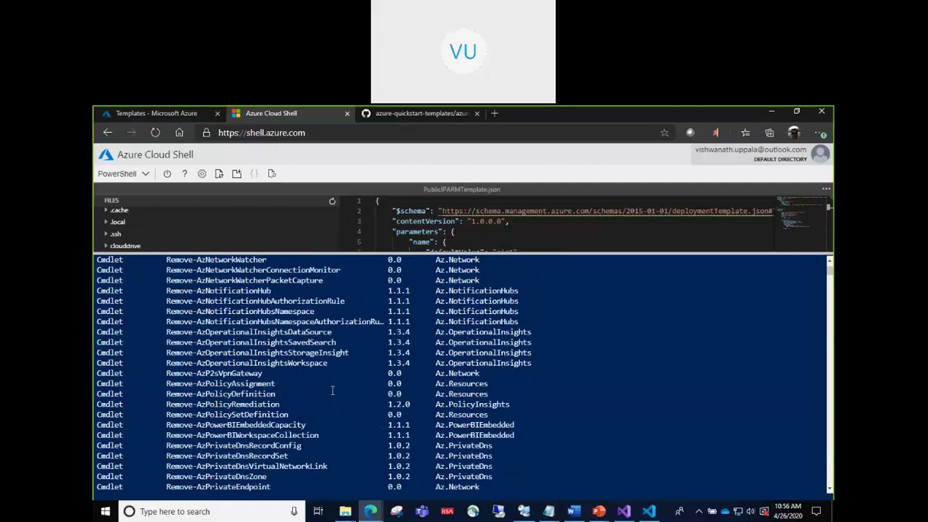
pyautogui.scroll(-20, 332, 390)
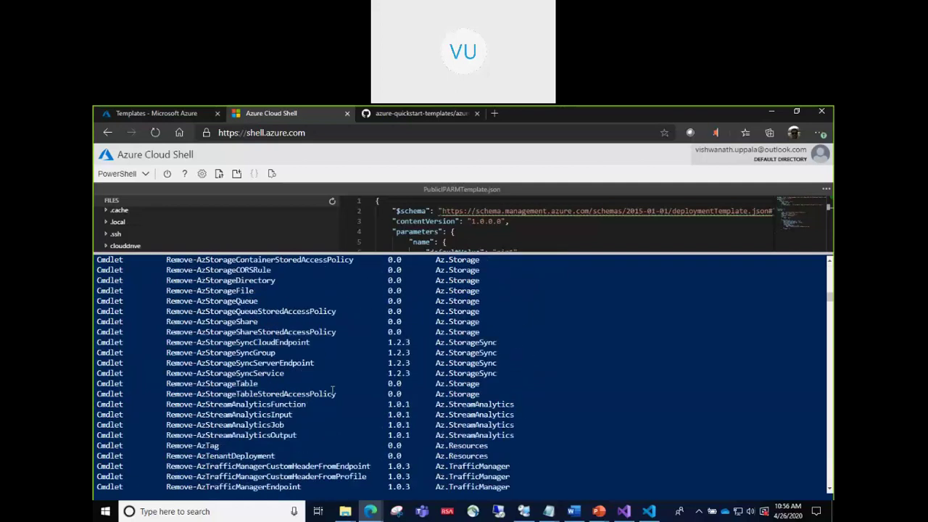
pyautogui.scroll(-12, 332, 391)
pyautogui.scroll(-20, 331, 390)
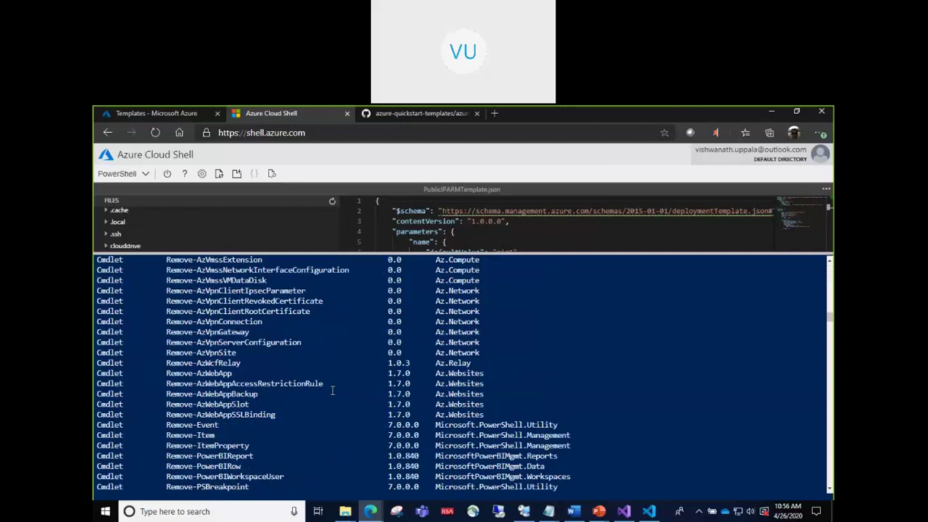
pyautogui.scroll(-20, 332, 391)
pyautogui.scroll(-2, 552, 458)
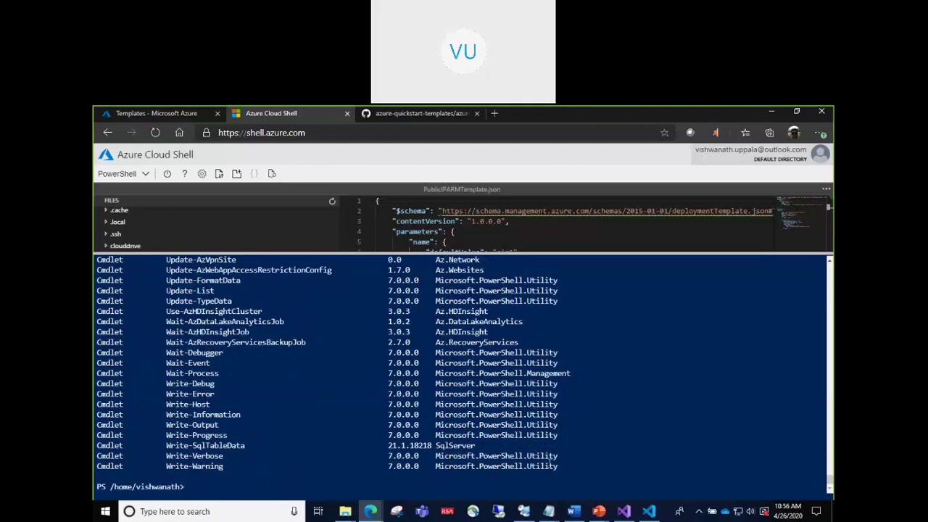
pyautogui.write('d')
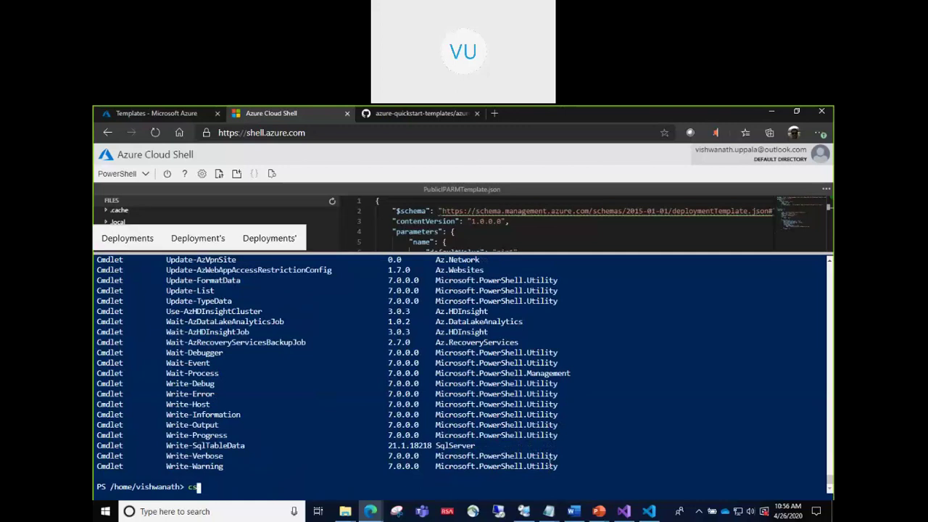
pyautogui.write('ls')
pyautogui.press('Return')
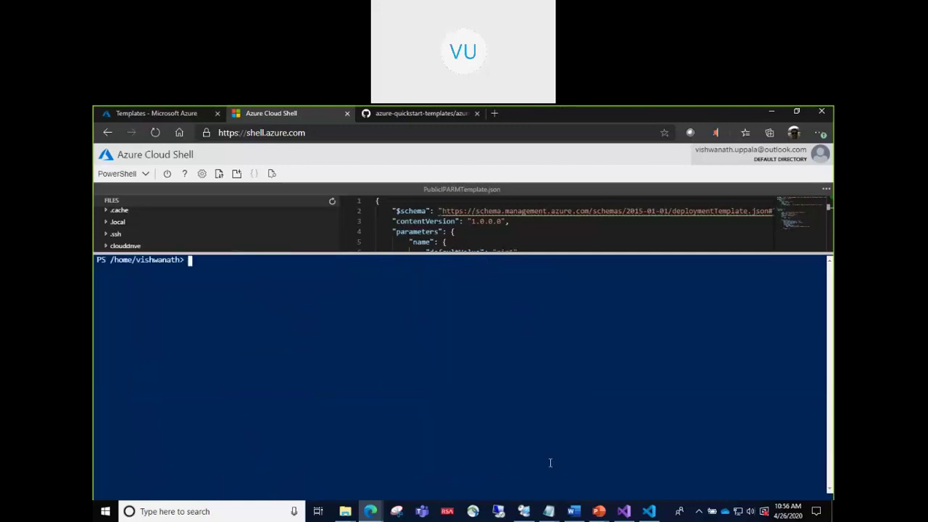
# - Correct the parameter name in the earlier command and run Get-Command -Noun *Deployment
pyautogui.press('Up')
pyautogui.press('Up')
pyautogui.hotkey('ctrl', 'Left')
pyautogui.press('Left')
pyautogui.press('BackSpace')
pyautogui.press('End')
pyautogui.press('Return')
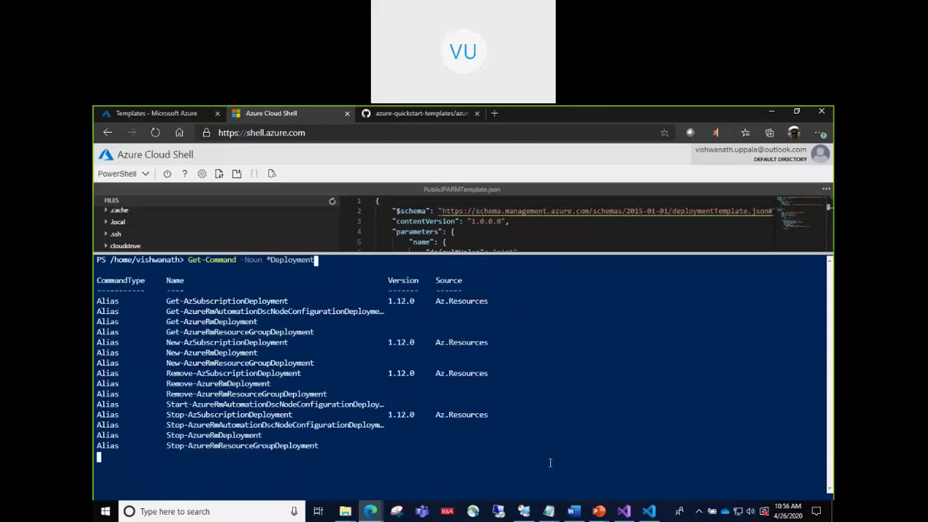
# - Look through the listed deployment commands in an enlarged terminal pane and highlight Get-AzSubscriptionDeployment
pyautogui.scroll(5, 361, 391)
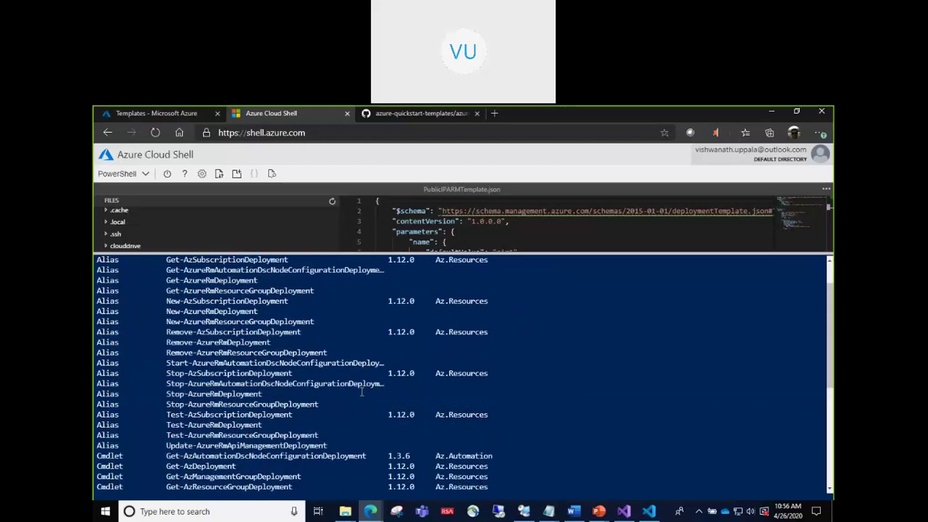
pyautogui.scroll(2, 361, 392)
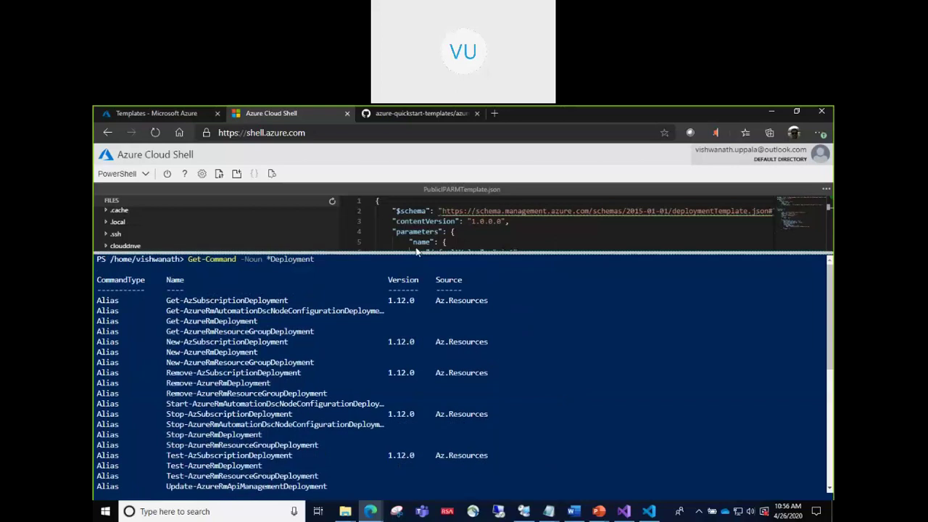
pyautogui.moveTo(417, 251); pyautogui.dragTo(417, 217)
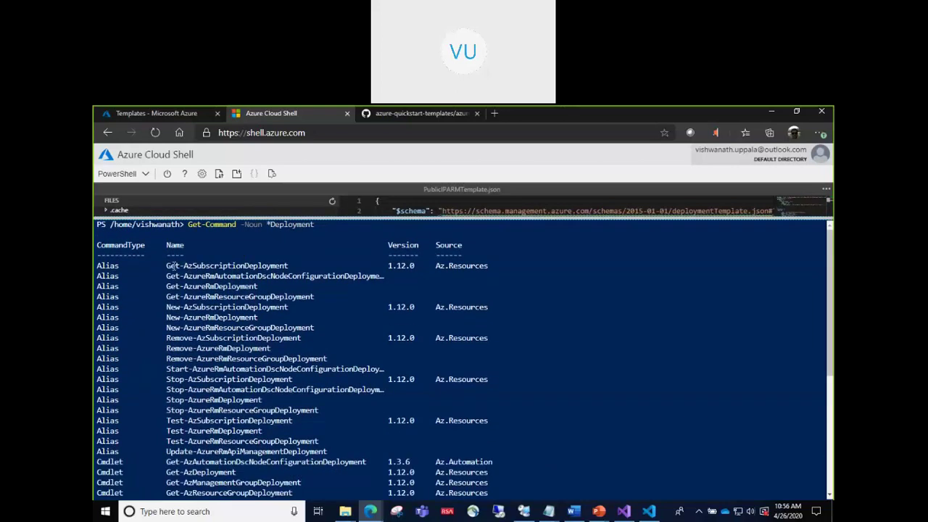
pyautogui.moveTo(167, 266); pyautogui.dragTo(289, 266)
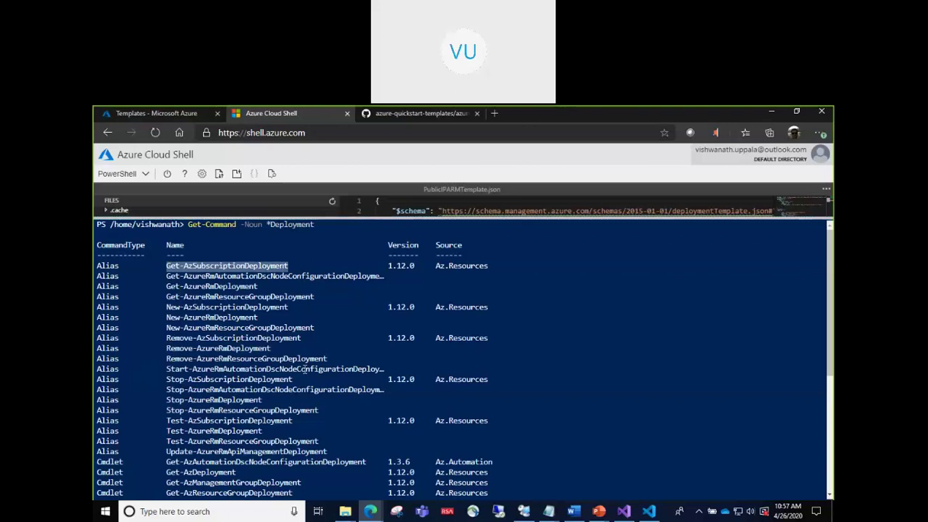
pyautogui.scroll(-4, 241, 383)
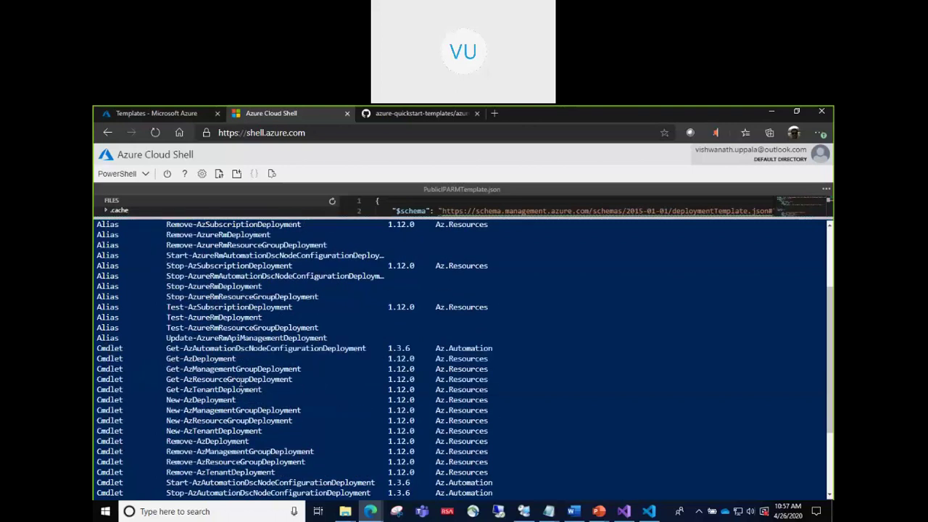
pyautogui.scroll(-2, 241, 383)
pyautogui.scroll(-2, 249, 392)
# - Narrow the command listing to creation cmdlets by running Get-Command -Noun *Deployment -Verb New
pyautogui.press('Up')
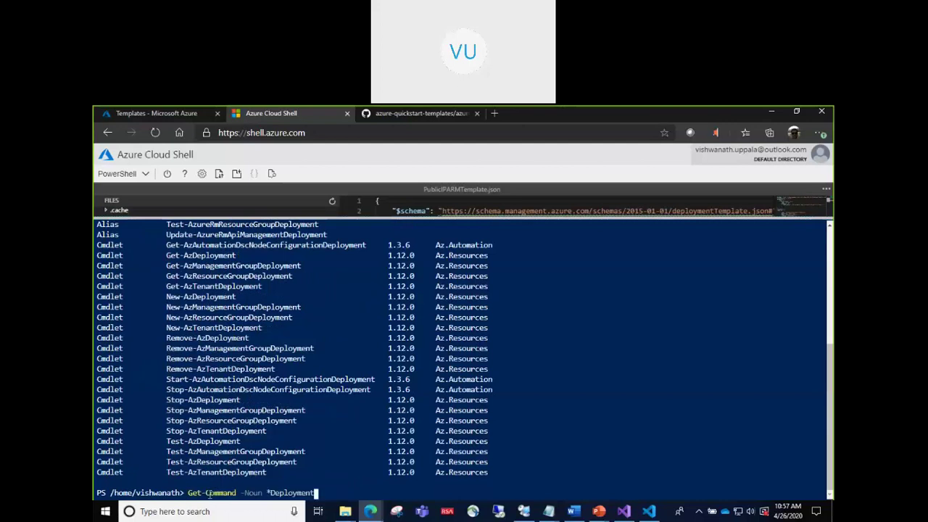
pyautogui.write('-Verb New')
pyautogui.press('Return')
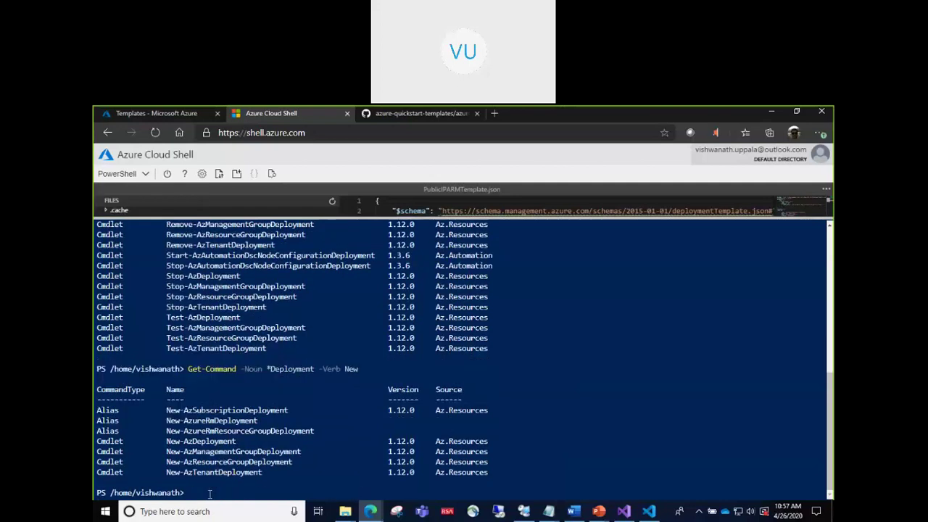
# - Highlight New-AzSubscriptionDeployment and New-AzureRmDeployment in the filtered output, and clear the selection
pyautogui.moveTo(167, 412); pyautogui.dragTo(288, 410)
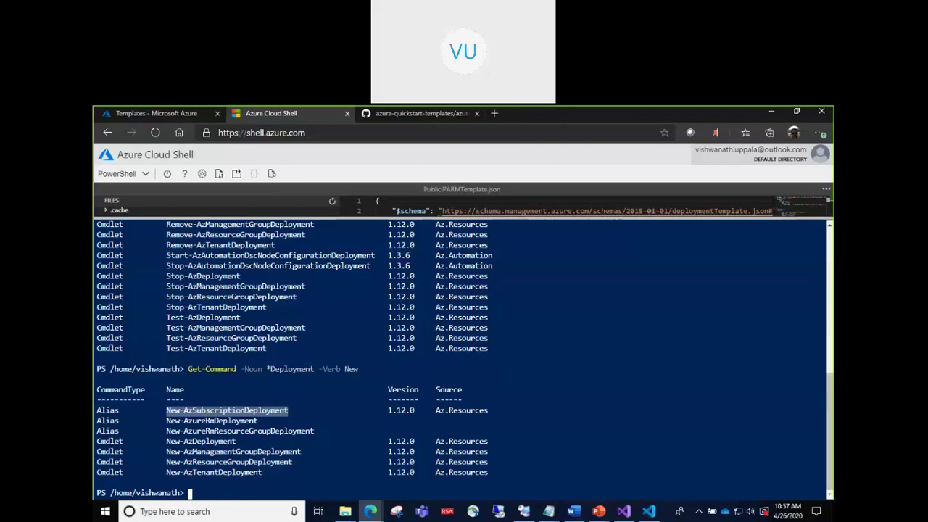
pyautogui.click(215, 409)
pyautogui.doubleClick(215, 409)
pyautogui.doubleClick(239, 422)
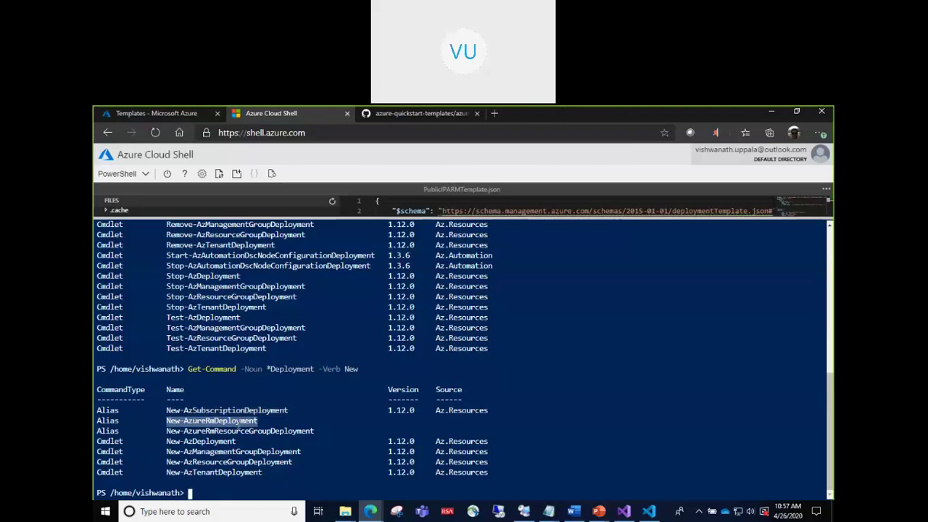
pyautogui.click(215, 422)
pyautogui.moveTo(167, 421); pyautogui.dragTo(261, 421)
pyautogui.click(190, 423)
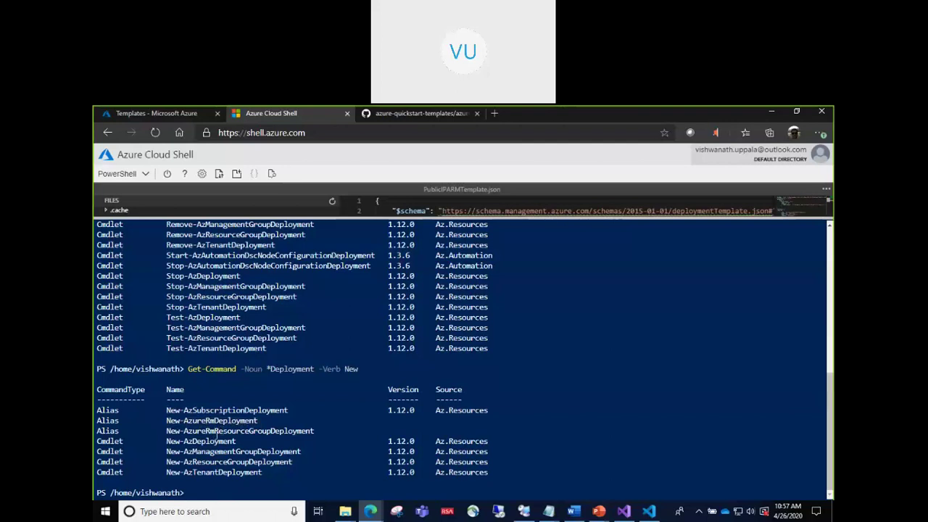
# - Rerun the creation cmdlet listing as Get-Command -Noun *Az*Deployment -Verb New and highlight New-AzManagementGroupDeployment in its output
pyautogui.press('Up')
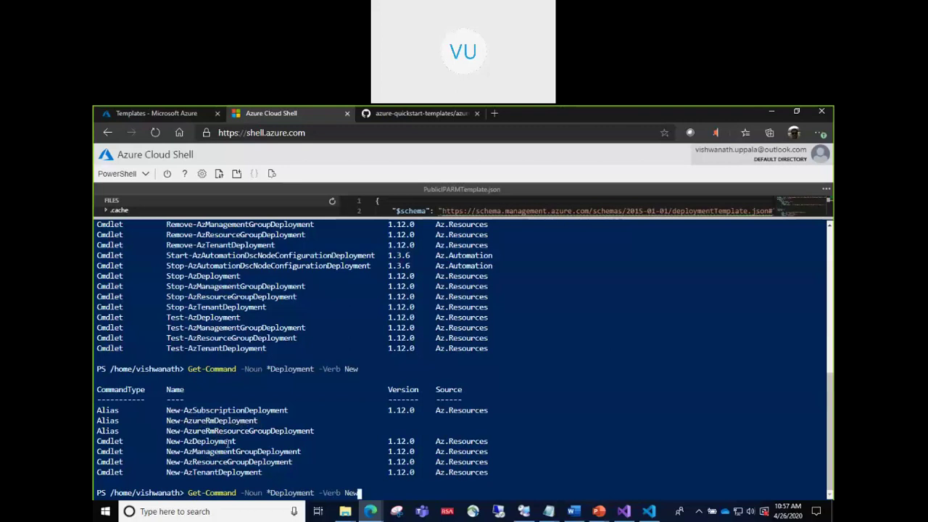
pyautogui.press('Left')
pyautogui.press('Left')
pyautogui.press('Left')
pyautogui.press('Left')
pyautogui.press('Left')
pyautogui.press('Left')
pyautogui.press('Left')
pyautogui.press('Left')
pyautogui.press('Left')
pyautogui.press('Left')
pyautogui.press('Left')
pyautogui.press('Left')
pyautogui.press('Left')
pyautogui.press('Left')
pyautogui.press('Left')
pyautogui.press('Left')
pyautogui.press('Left')
pyautogui.press('Left')
pyautogui.press('Left')
pyautogui.press('Left')
pyautogui.press('Right')
pyautogui.write('Az*')
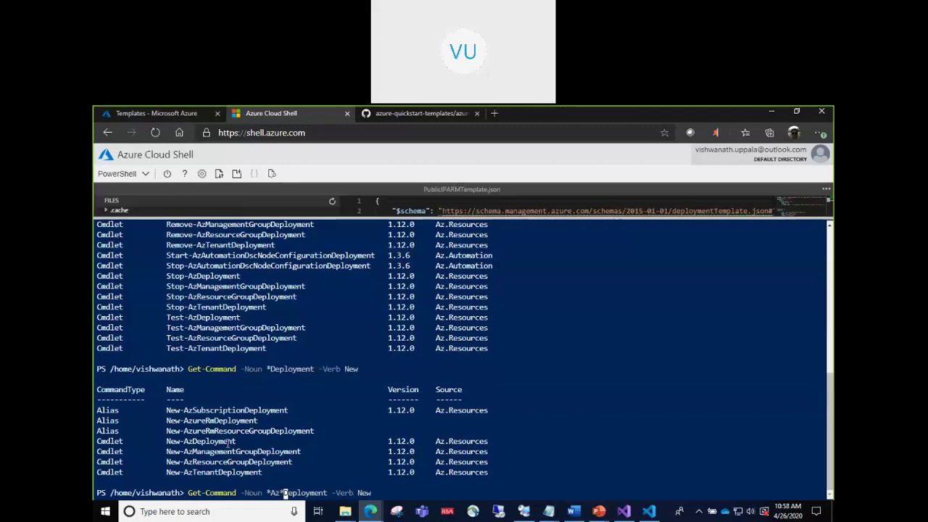
pyautogui.press('End')
pyautogui.press('Return')
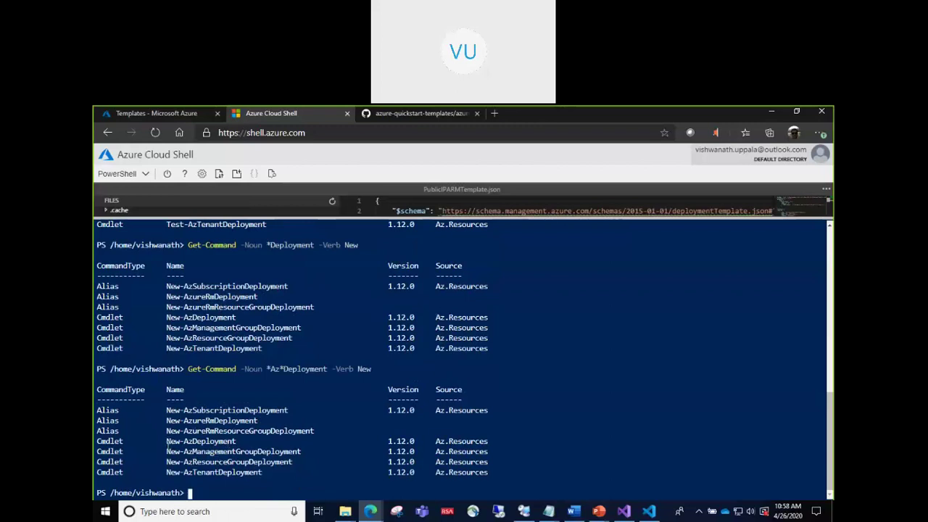
pyautogui.moveTo(166, 451); pyautogui.dragTo(303, 457)
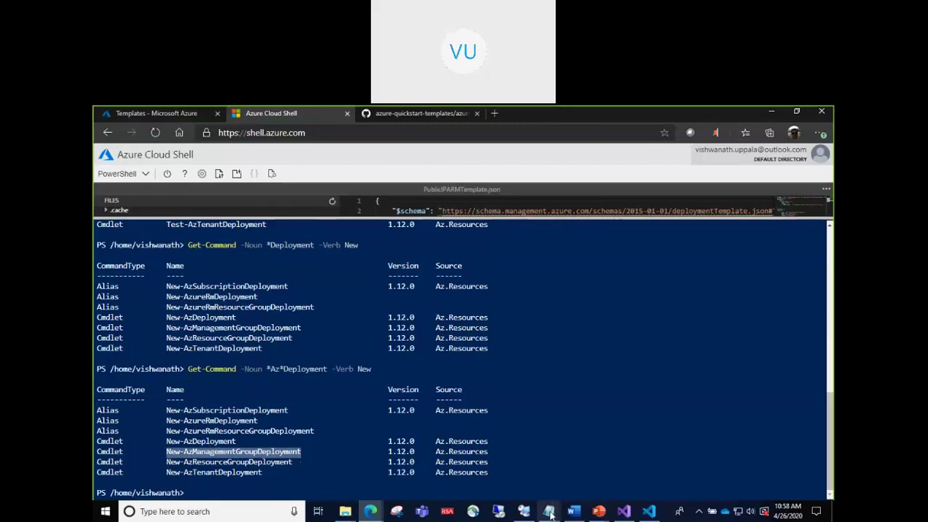
# - In the Notepad notes, add the lines "Azure Resource" and "Azure Resource Group" below the New-AzResourceGroupDeployment command, separated from it by blank lines
pyautogui.moveTo(549, 513)
pyautogui.click(431, 467)
pyautogui.click(742, 359)
pyautogui.press('Return')
pyautogui.press('Return')
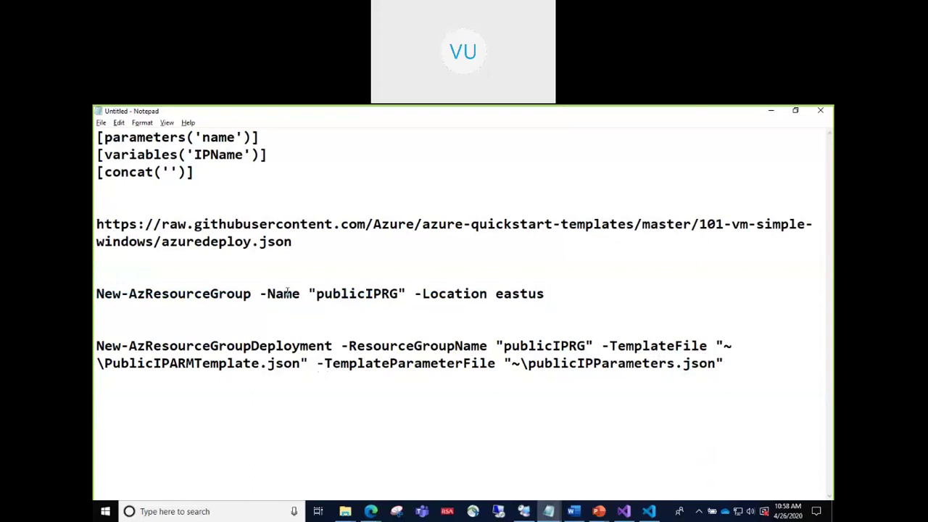
pyautogui.write('Azure Resource')
pyautogui.press('Return')
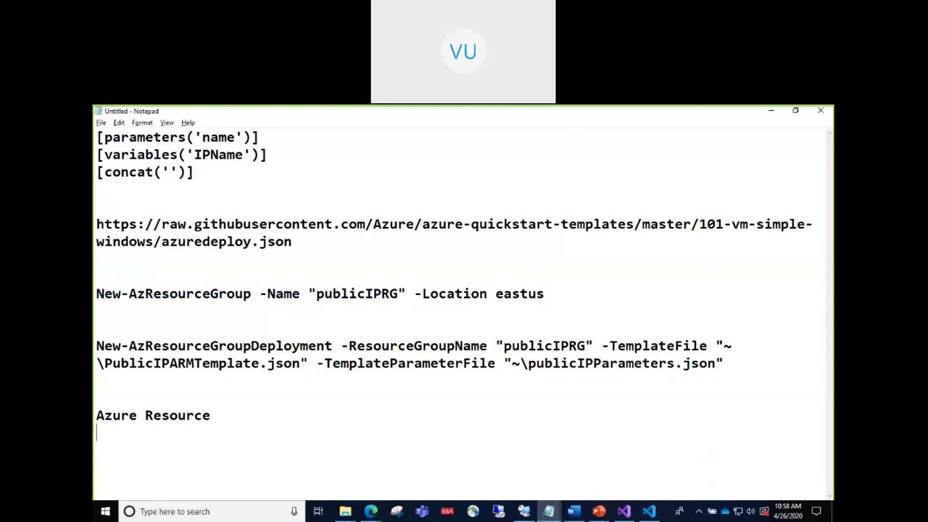
pyautogui.write('Azure Reso')
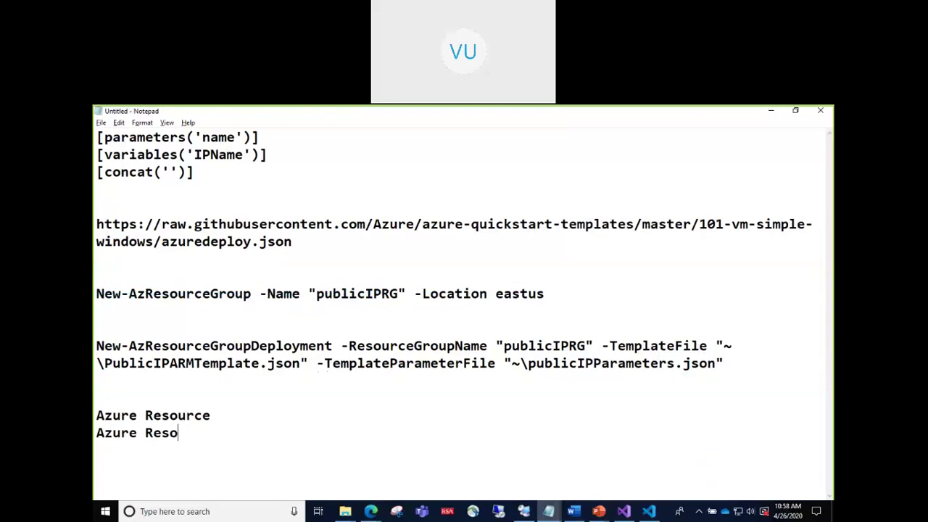
pyautogui.write('urce Group')
pyautogui.press('Return')
# - Add the lines "Azure Subscription" and "Azure Management Group" to the end of the scope list
pyautogui.write('Azure')
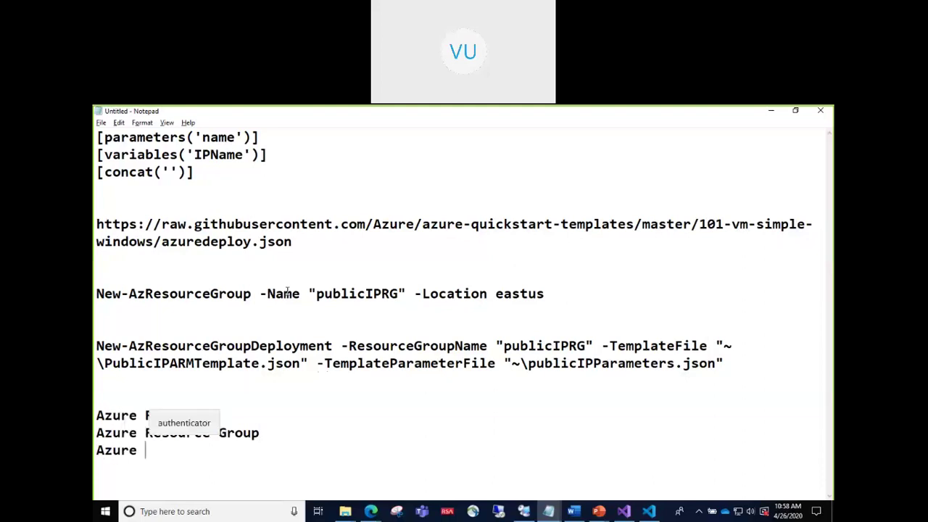
pyautogui.write(' Subscription')
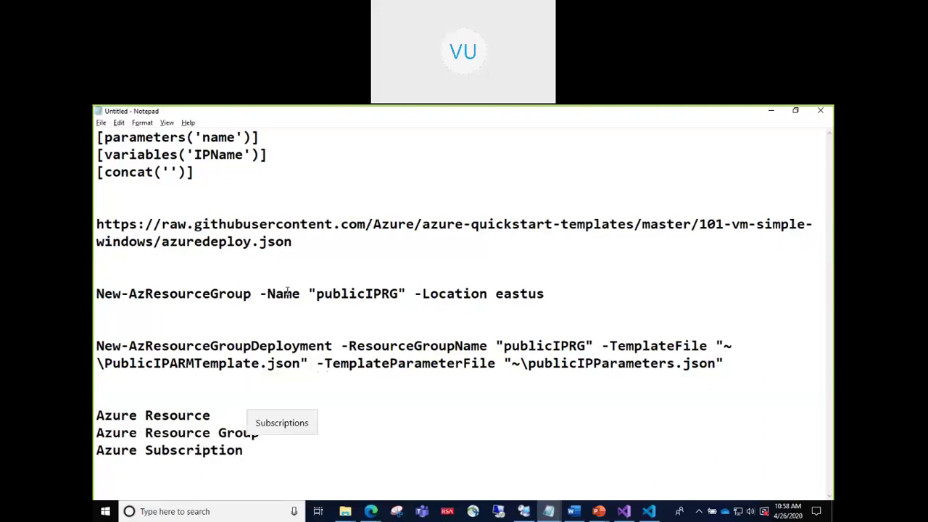
pyautogui.press('Return')
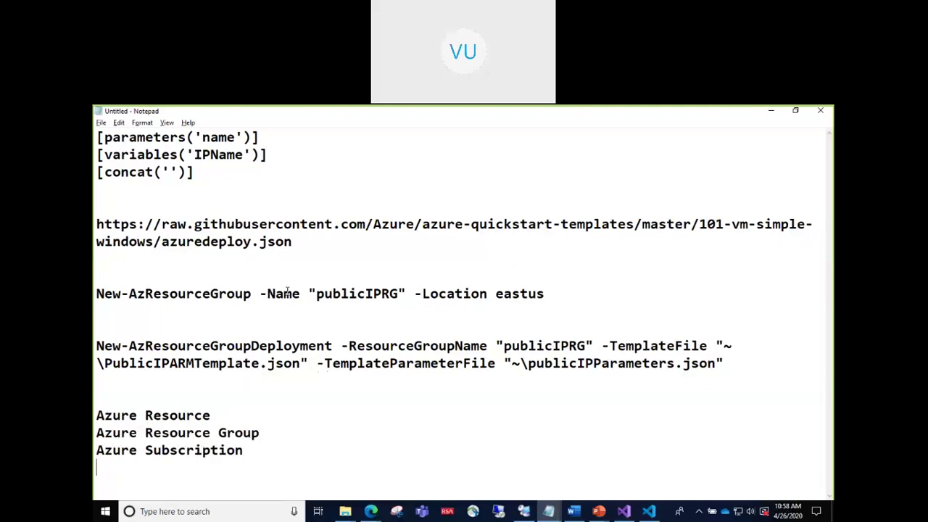
pyautogui.write('Az')
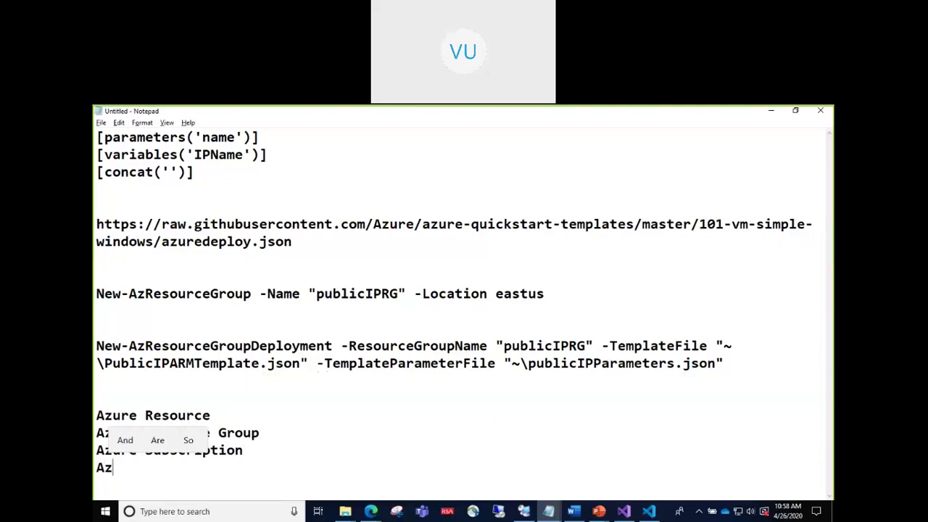
pyautogui.write('ure Management Group')
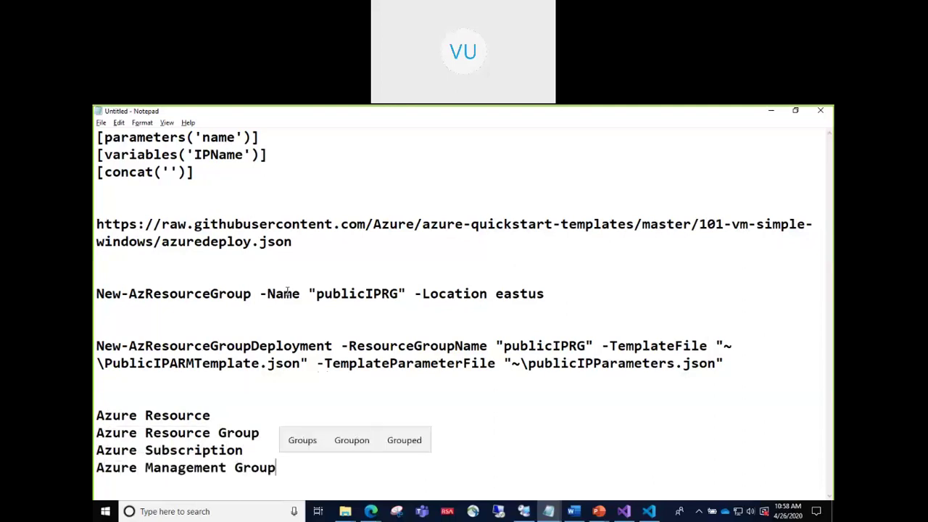
# - Highlight the Azure Subscription line and the Azure Management Group line in turn, and clear the selection
pyautogui.click(244, 450)
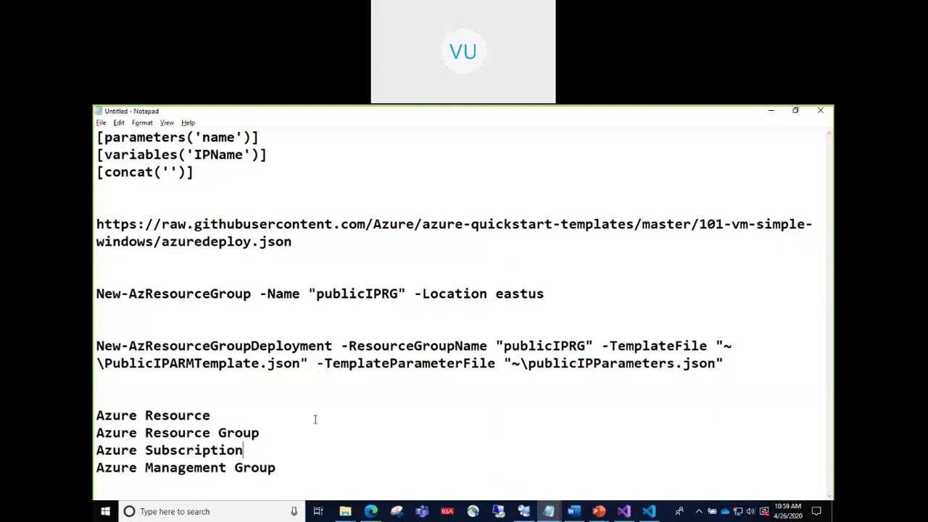
pyautogui.hotkey('shift', 'Home')
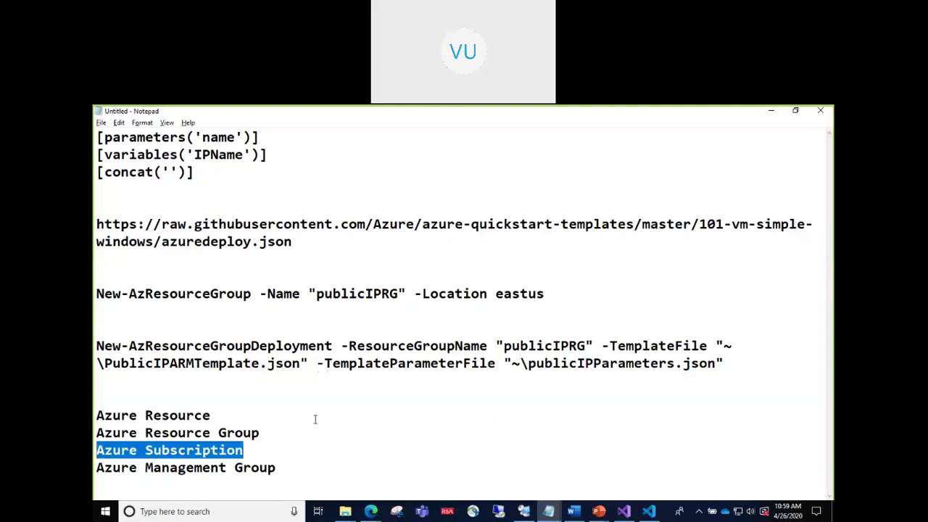
pyautogui.press('Down')
pyautogui.hotkey('shift', 'End')
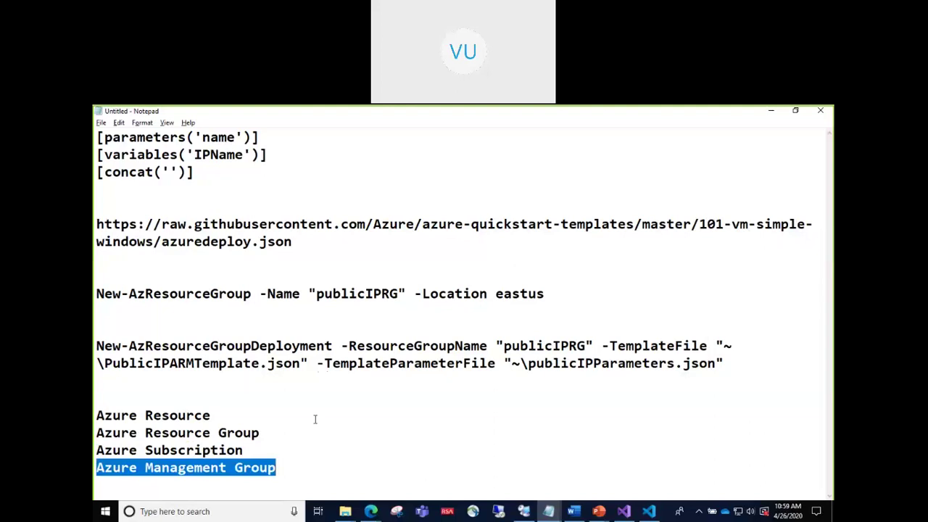
pyautogui.press('Up')
pyautogui.press('Down')
pyautogui.press('Left')
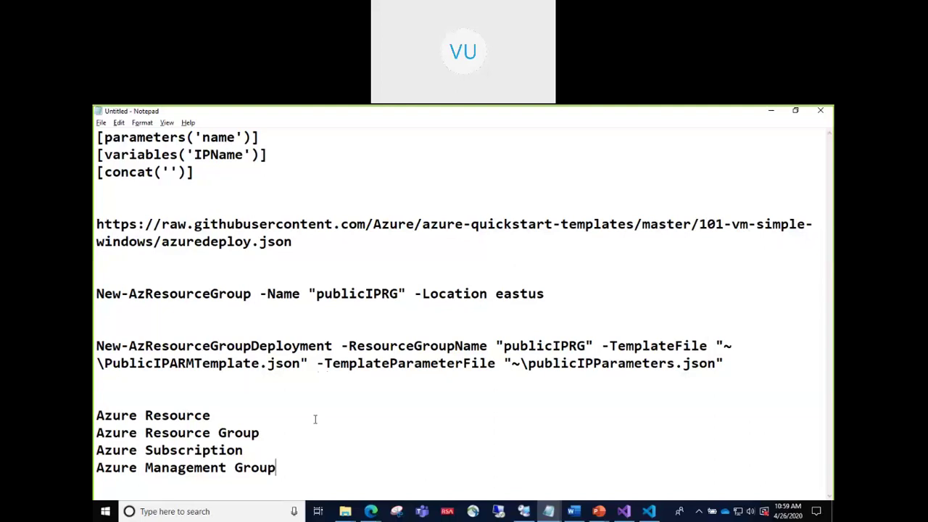
# - In the Azure portal, search for "management", open Management groups, and open the management group under Tenant Root Group
pyautogui.click(370, 511)
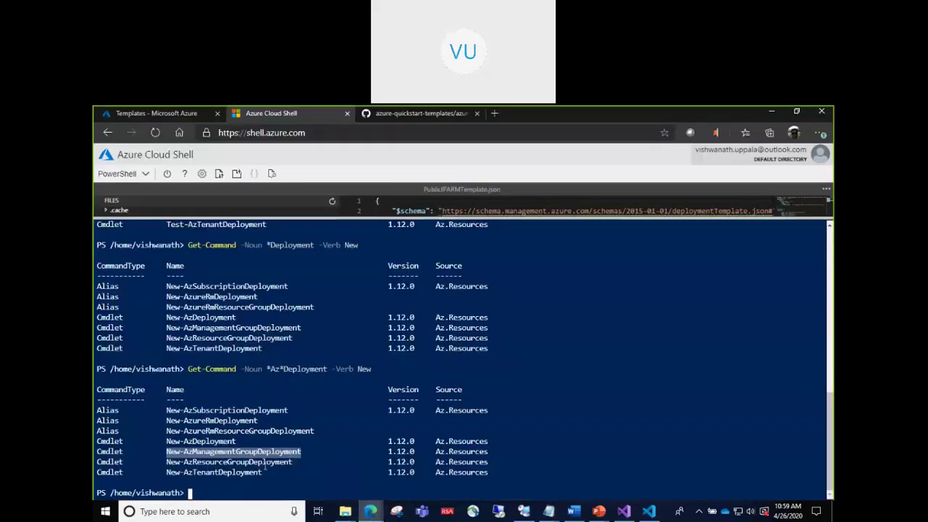
pyautogui.click(170, 114)
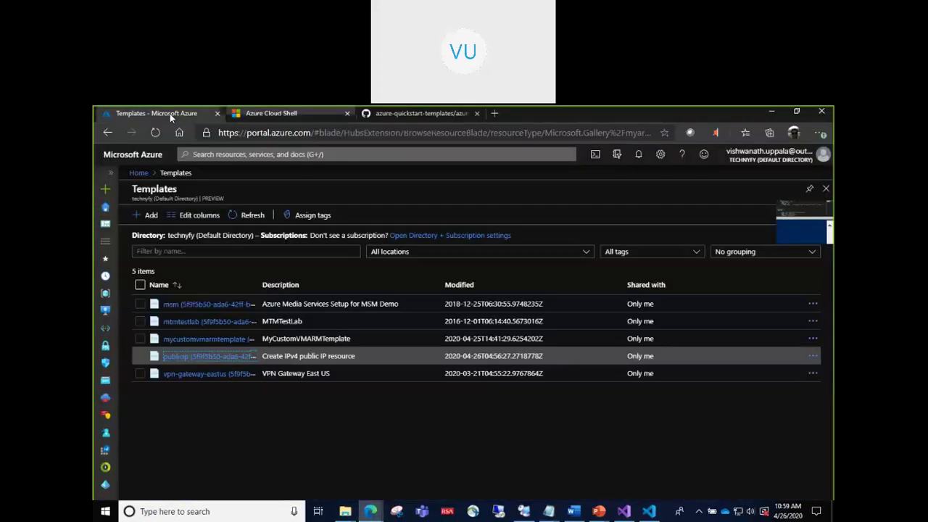
pyautogui.click(268, 154)
pyautogui.write('management')
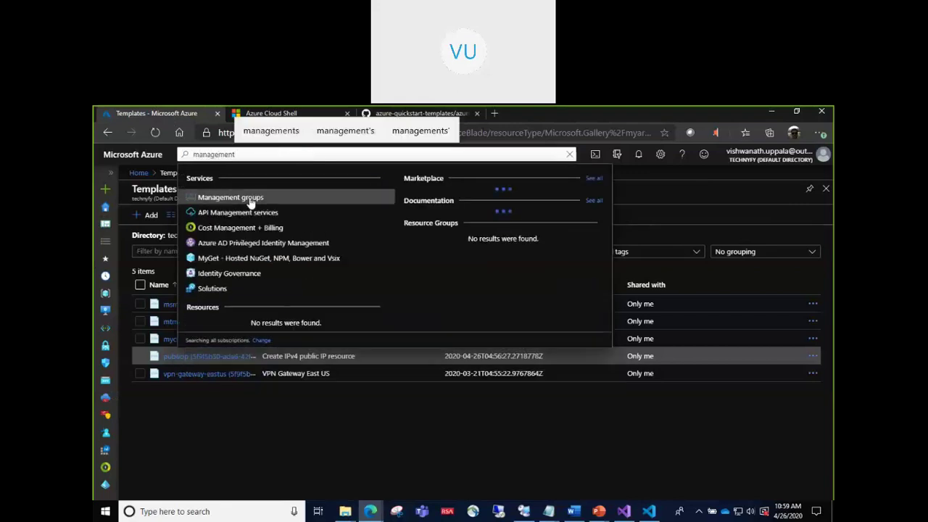
pyautogui.click(249, 197)
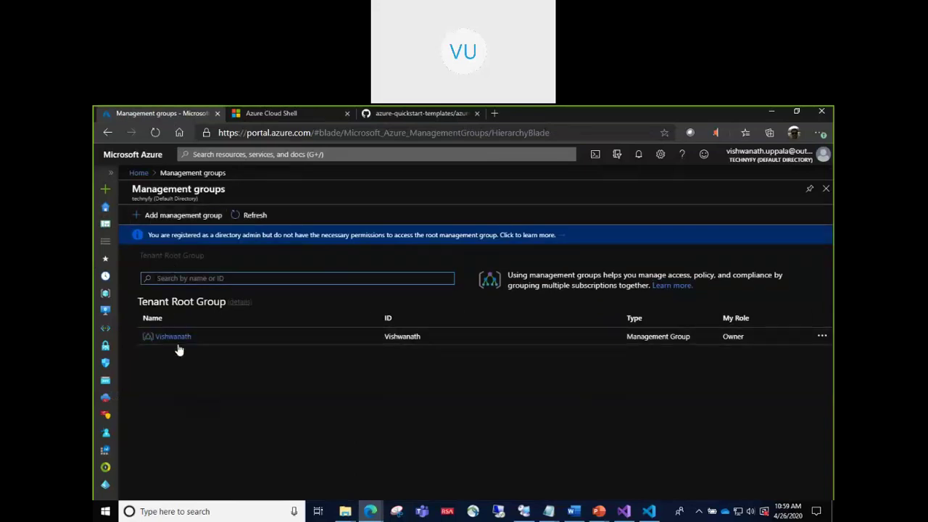
pyautogui.click(175, 337)
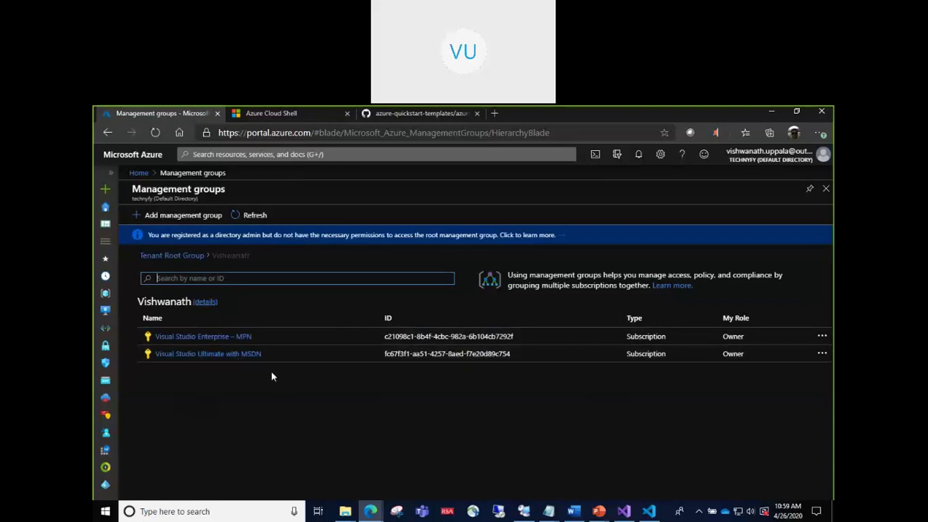
# - Switch to the Notepad notes and highlight the Azure Management Group line
pyautogui.hotkey('alt', 'Tab')
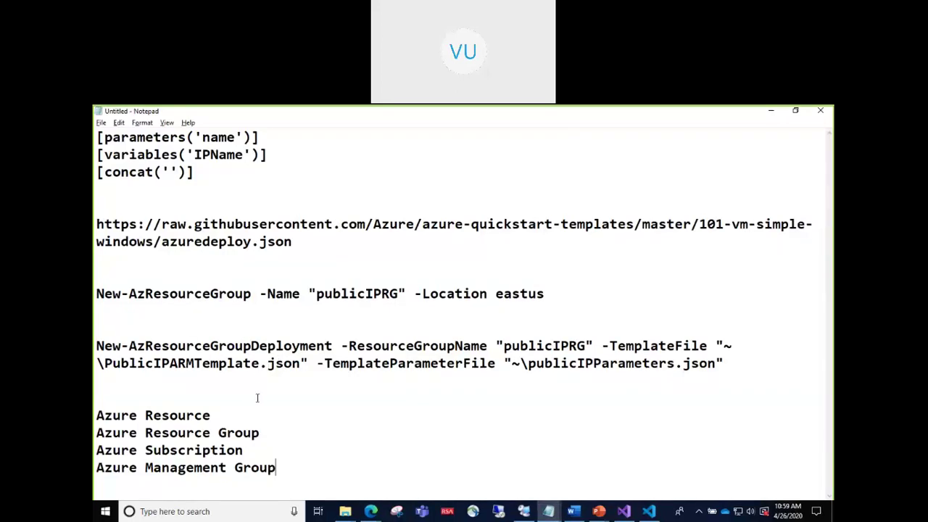
pyautogui.click(246, 413)
pyautogui.hotkey('shift', 'Home')
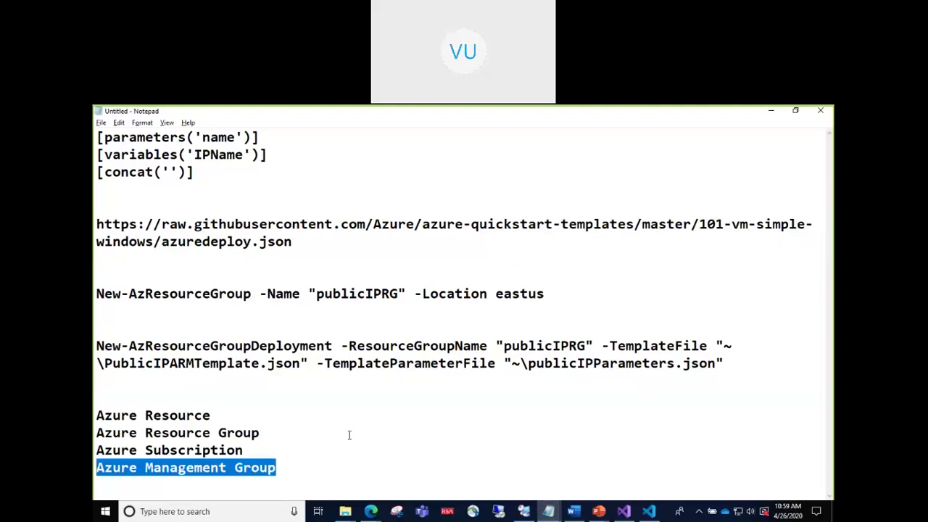
# - Switch to Azure Cloud Shell, highlight New-AzManagementGroupDeployment in the latest cmdlet listing, and clear the selection
pyautogui.hotkey('alt', 'Tab')
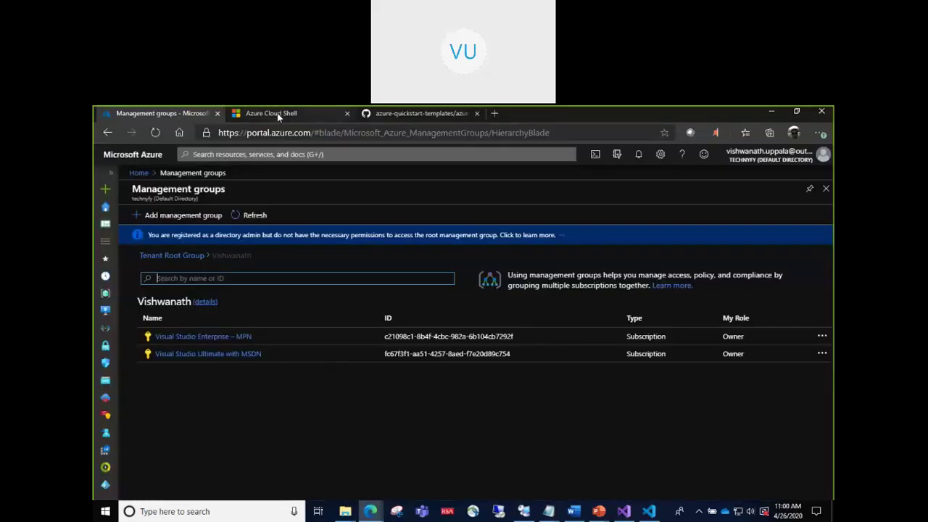
pyautogui.click(277, 115)
pyautogui.click(197, 451)
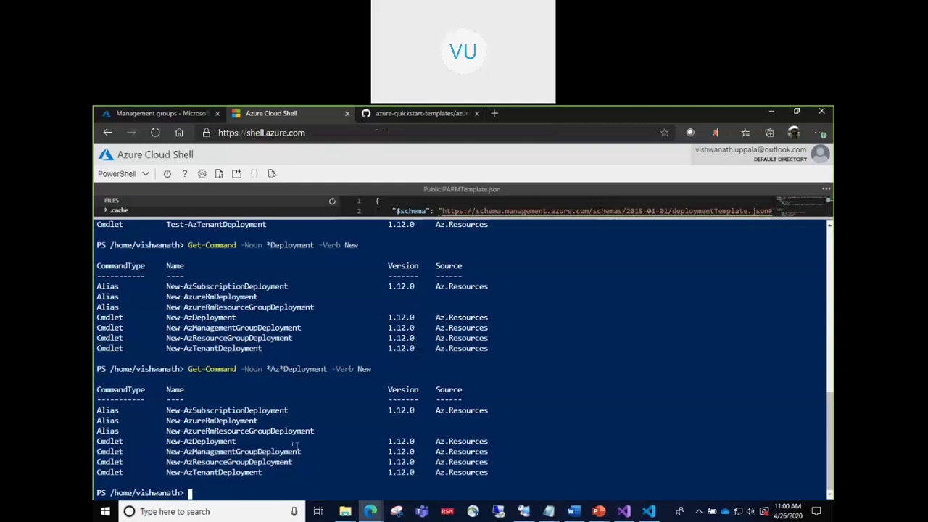
pyautogui.moveTo(303, 442); pyautogui.dragTo(267, 443)
pyautogui.click(216, 453)
pyautogui.doubleClick(269, 449)
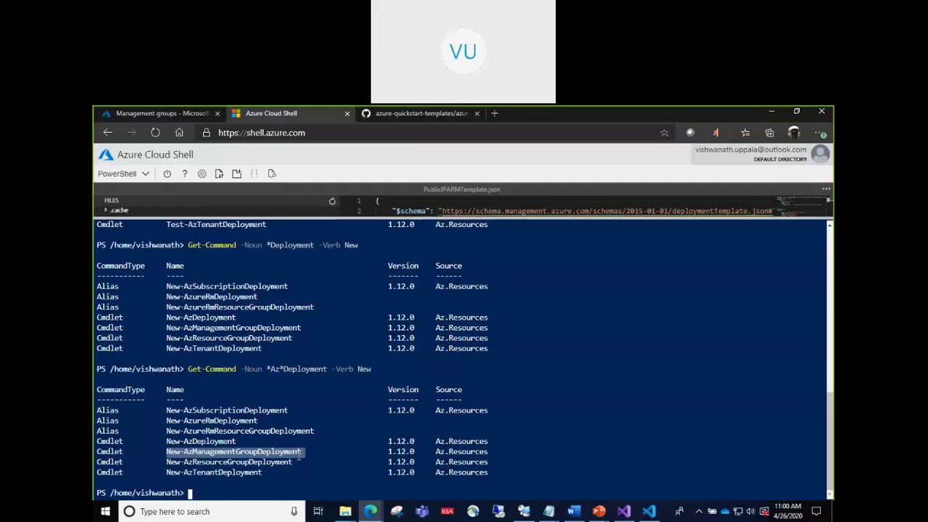
pyautogui.click(281, 468)
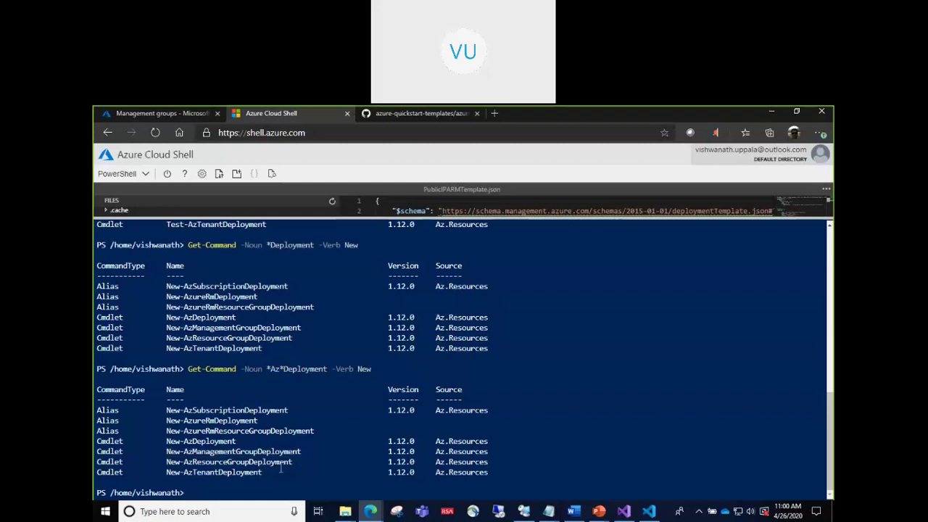
# - Highlight the tenant, management group, resource group and subscription deployment cmdlets one after another in the latest listing
pyautogui.moveTo(166, 472); pyautogui.dragTo(268, 472)
pyautogui.click(270, 471)
pyautogui.moveTo(179, 451); pyautogui.dragTo(245, 451)
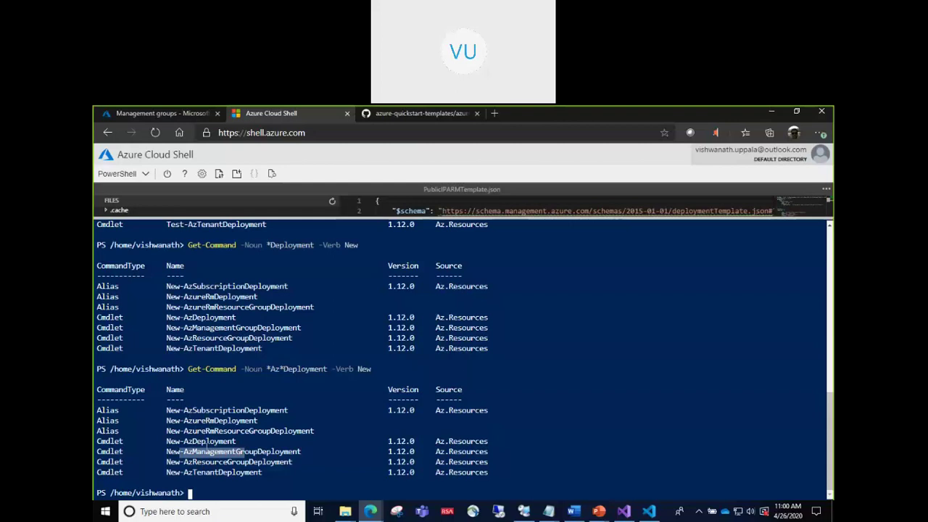
pyautogui.click(212, 462)
pyautogui.moveTo(220, 462); pyautogui.dragTo(280, 462)
pyautogui.moveTo(209, 409); pyautogui.dragTo(273, 408)
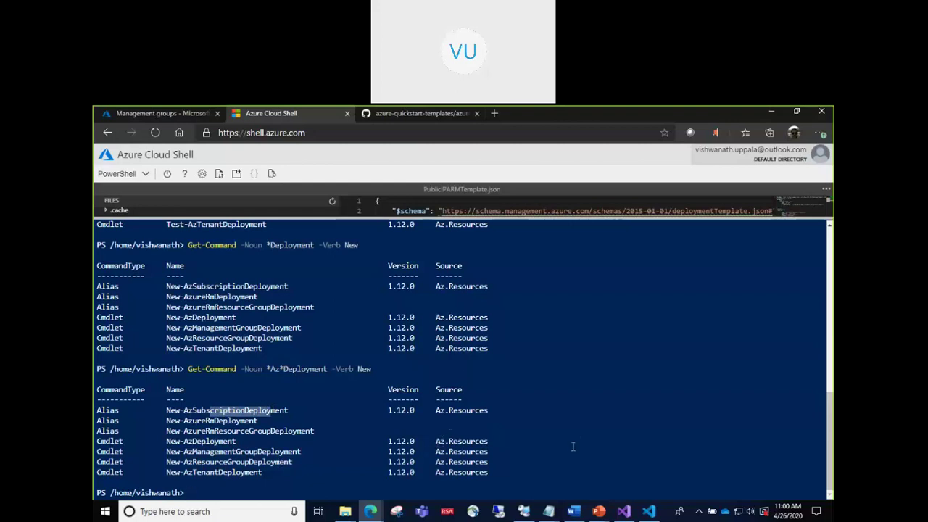
# - Switch to the Notepad notes and add three blank lines below the Azure Management Group line
pyautogui.moveTo(549, 513)
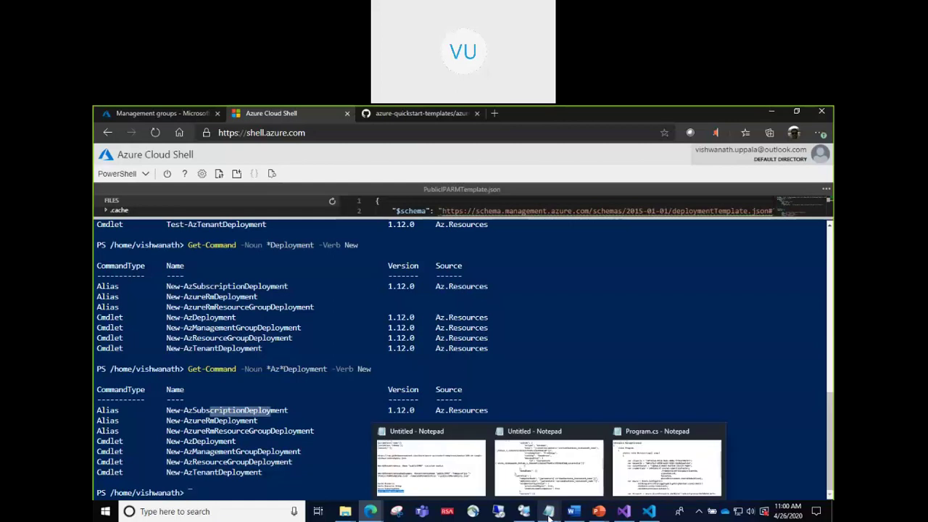
pyautogui.click(441, 458)
pyautogui.click(307, 461)
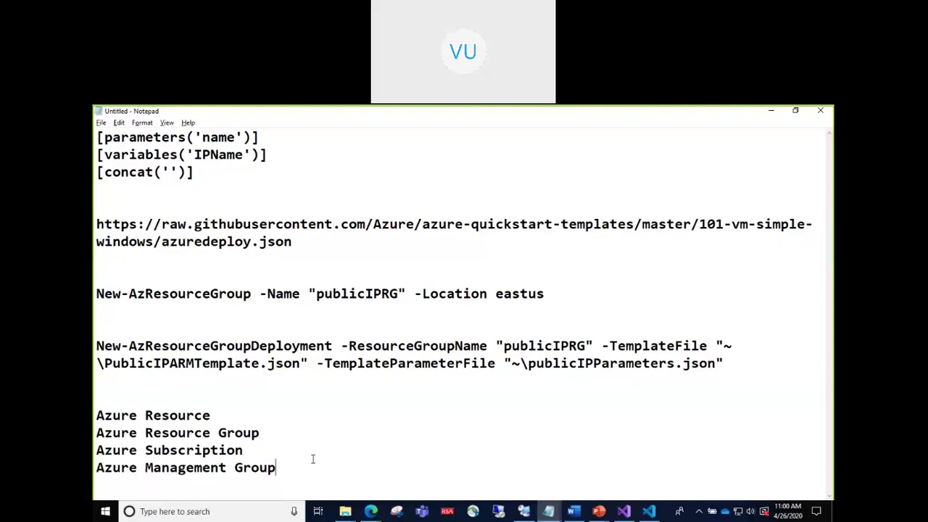
pyautogui.press('Return')
pyautogui.press('Return')
pyautogui.press('Return')
pyautogui.hotkey('alt', 'Tab')
pyautogui.hotkey('alt', 'Tab')
pyautogui.hotkey('alt', 'Tab')
pyautogui.hotkey('alt', 'Tab')
# - Highlight the publicIPRG name with the TemplateFile parameter, and the publicIPParameters.json file name in the deployment command
pyautogui.click(333, 311)
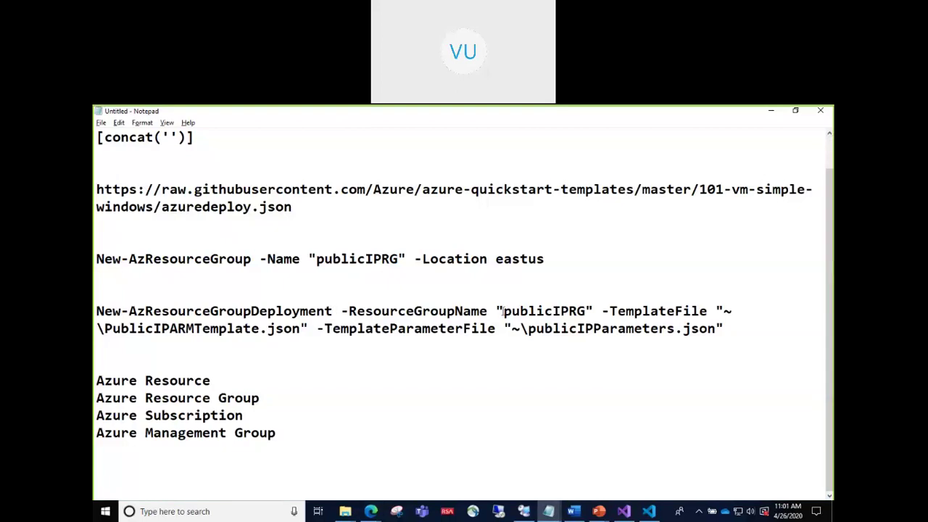
pyautogui.moveTo(502, 310); pyautogui.dragTo(703, 312)
pyautogui.moveTo(534, 329); pyautogui.dragTo(700, 328)
pyautogui.click(700, 329)
# - Switch to the Module 2 PowerPoint deck and move on from the PowerShell deployment slide to the Azure SDKs slide
pyautogui.hotkey('alt', 'Tab')
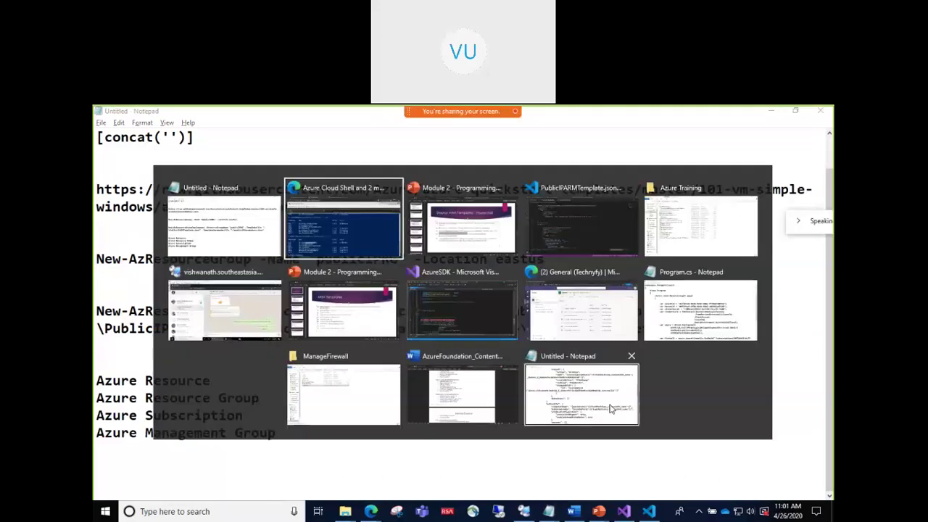
pyautogui.hotkey('alt', 'Tab')
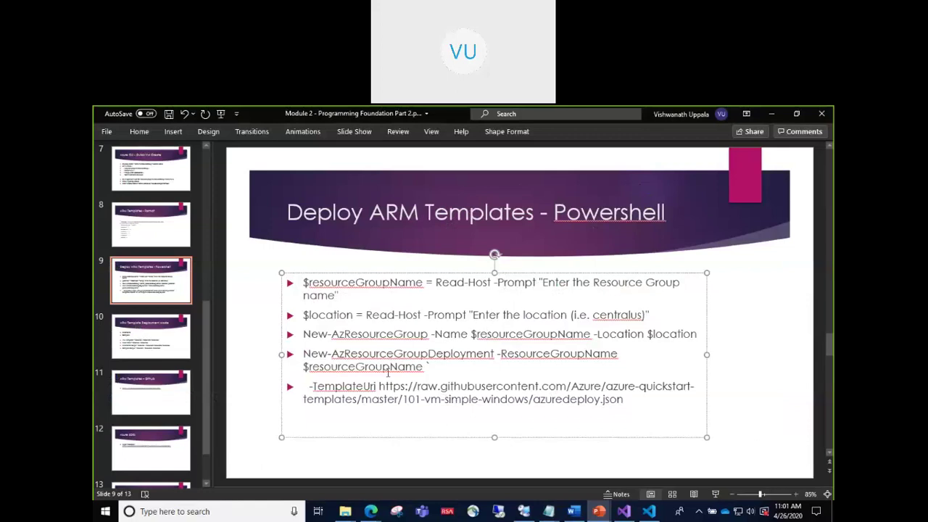
pyautogui.press('pagedown')
pyautogui.click(172, 394)
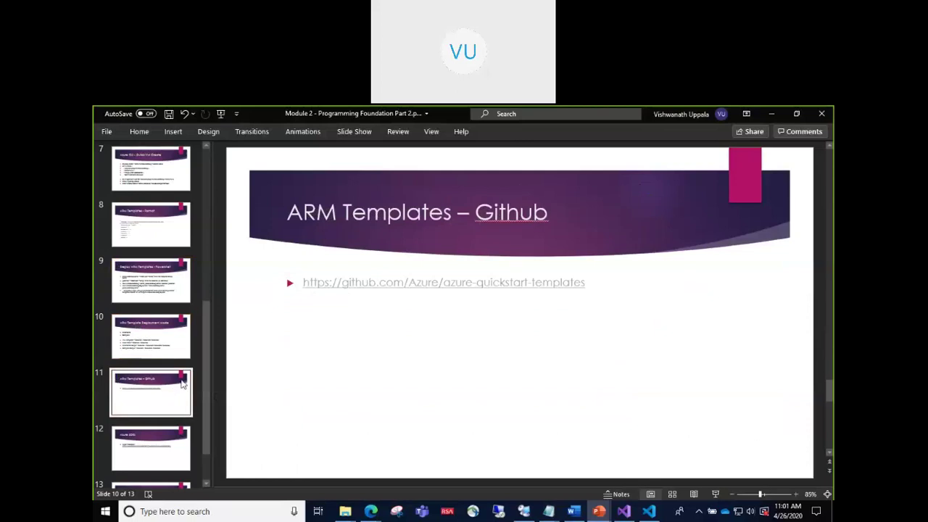
pyautogui.scroll(-1, 174, 392)
pyautogui.click(168, 422)
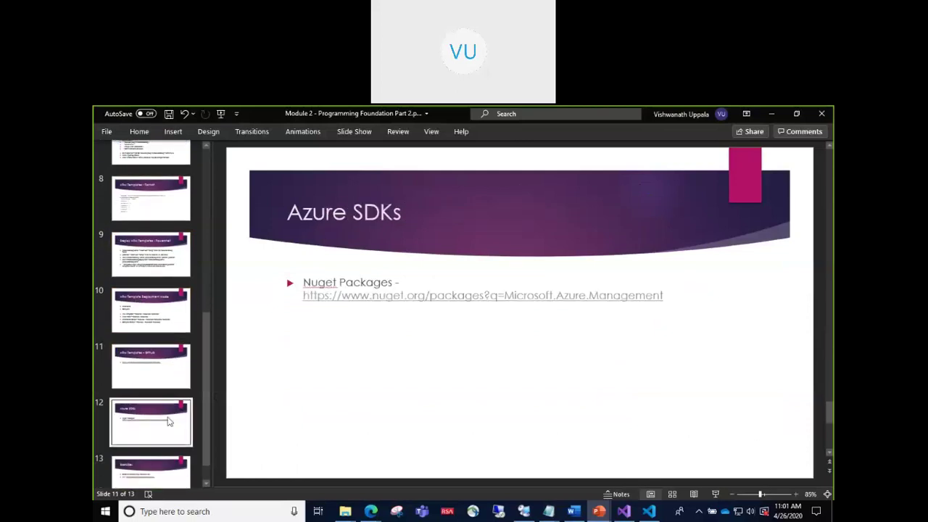